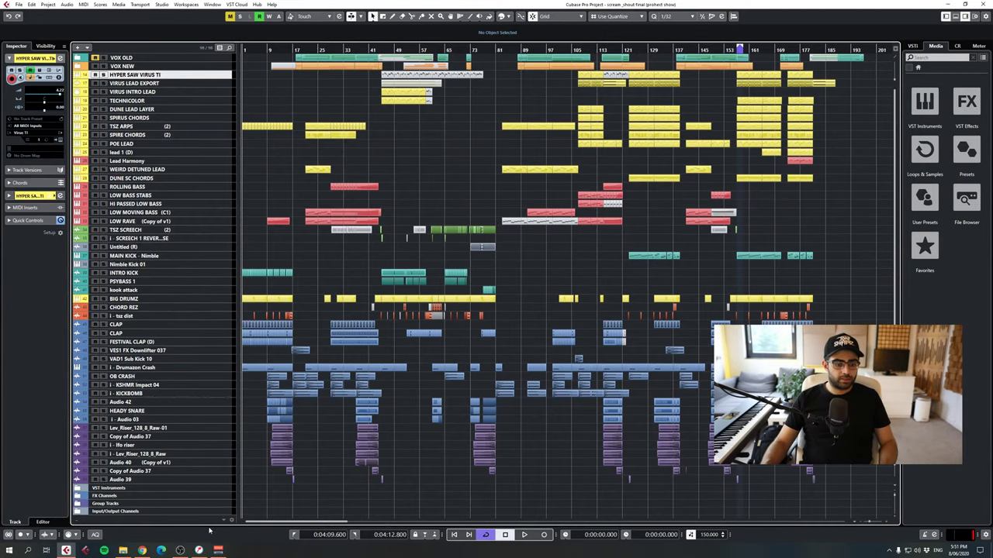
- Play the song's intro, skipping ahead to about bar 15, and stop playback
key(space)
click(287, 51)
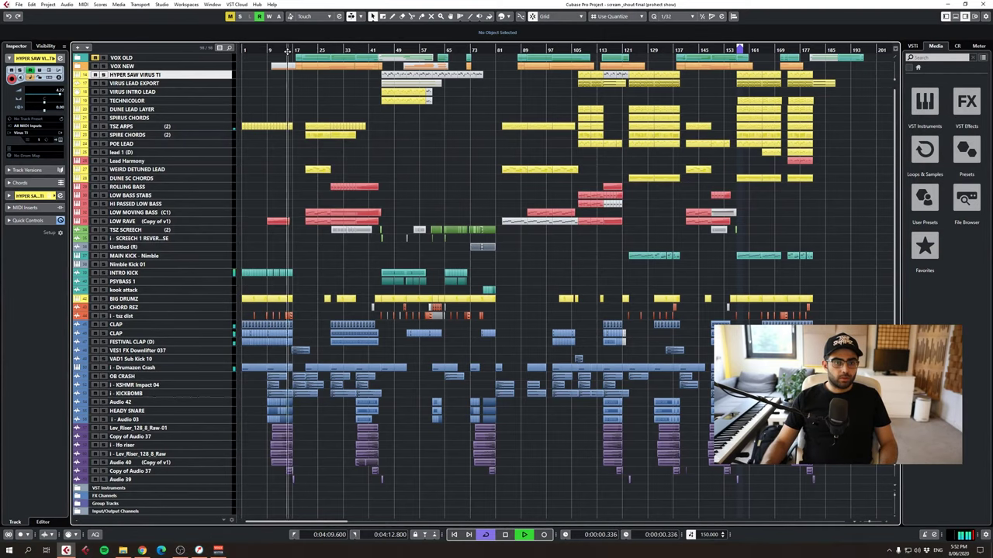
drag(287, 52, 373, 67)
key(space)
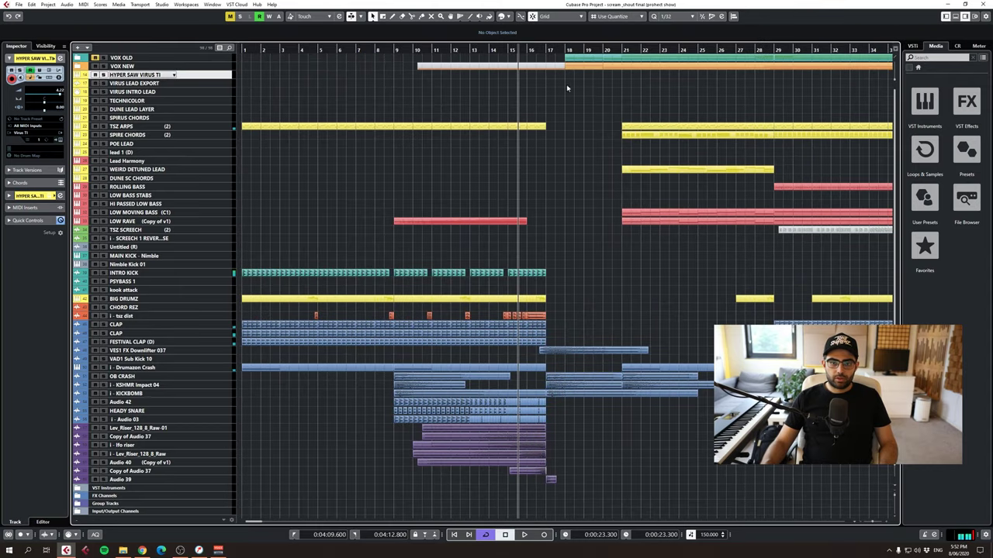
scroll(352, 81, down, 1)
scroll(833, 311, up, 1)
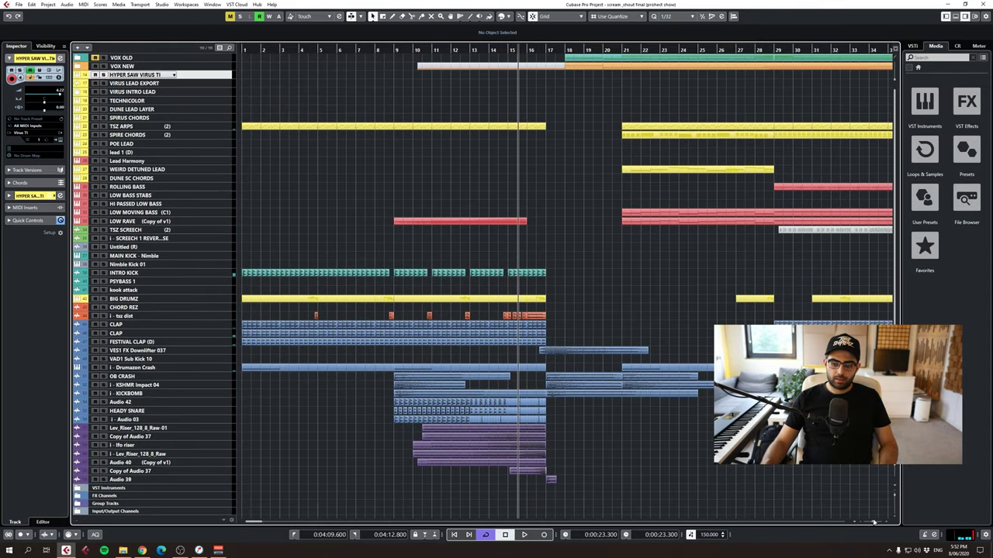
drag(874, 524, 868, 523)
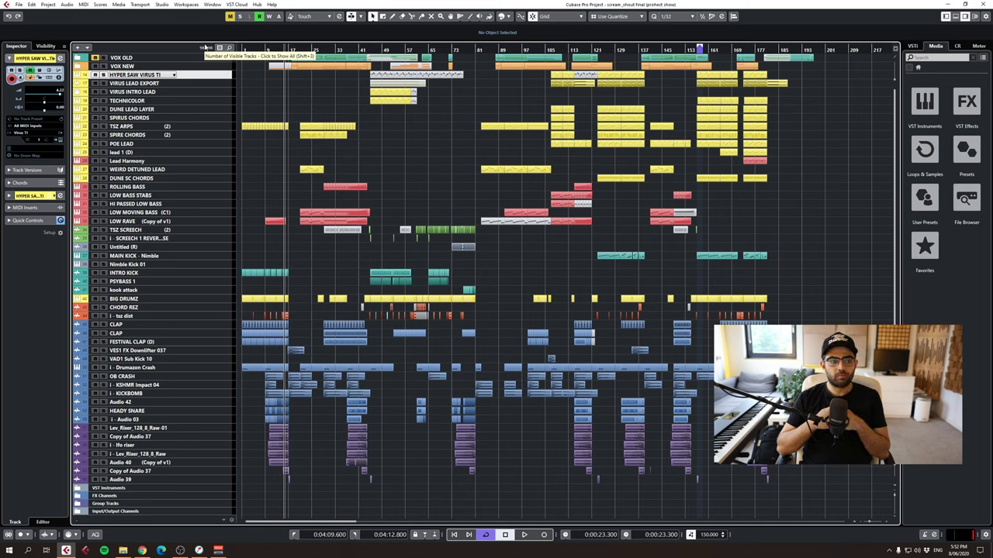
- Highlight the track groups one after another: the yellow leads, the red basses, the green screeches and the kick tracks
shift+click(217, 178)
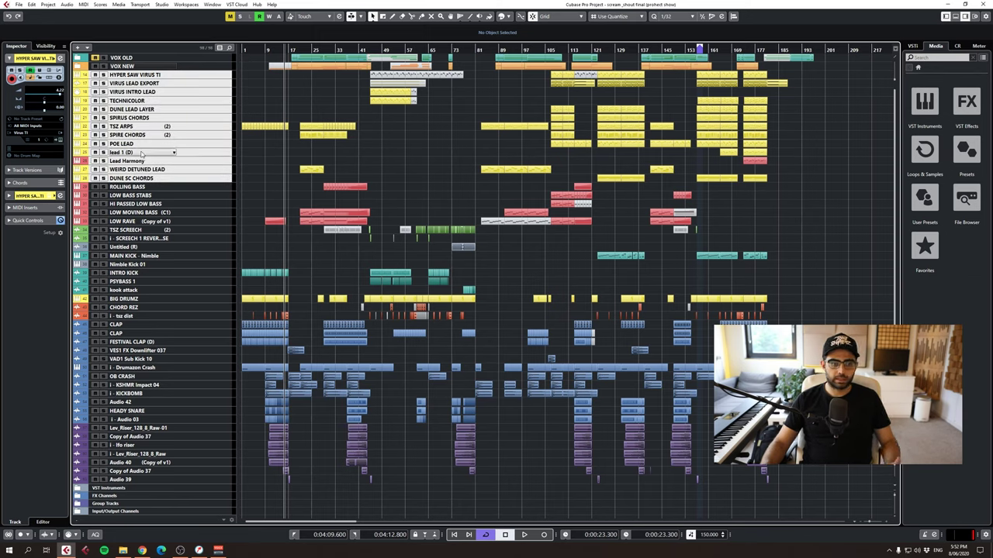
drag(200, 187, 200, 222)
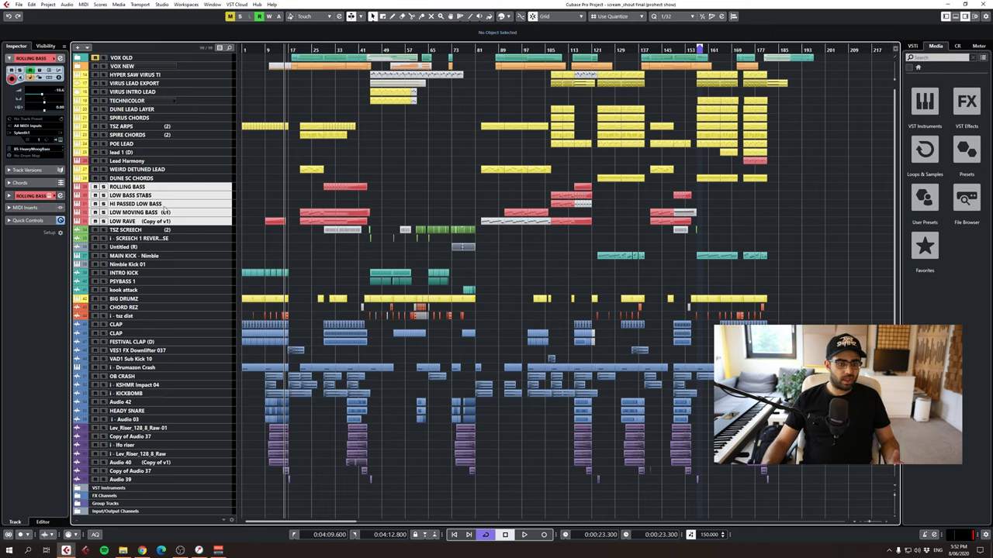
click(207, 233)
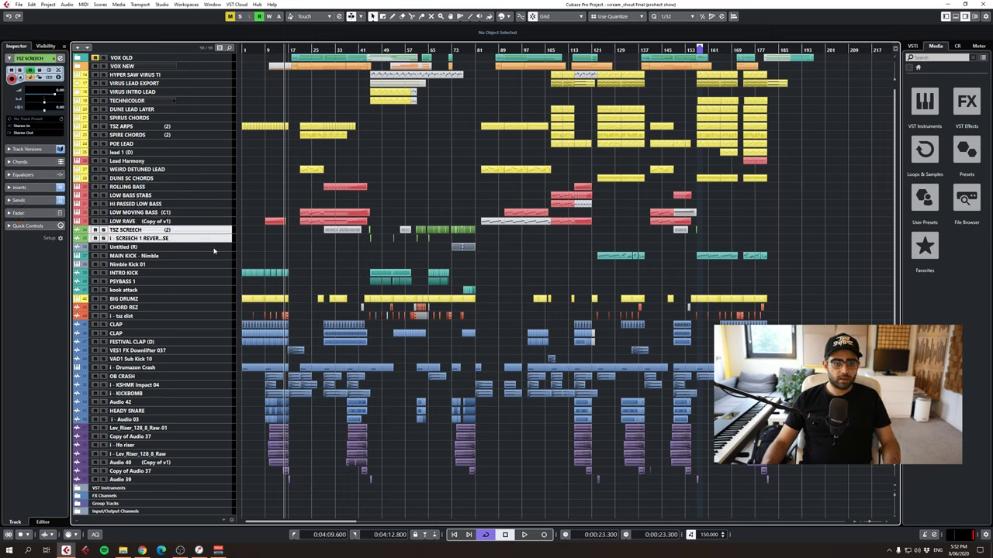
click(214, 255)
click(208, 297)
click(195, 290)
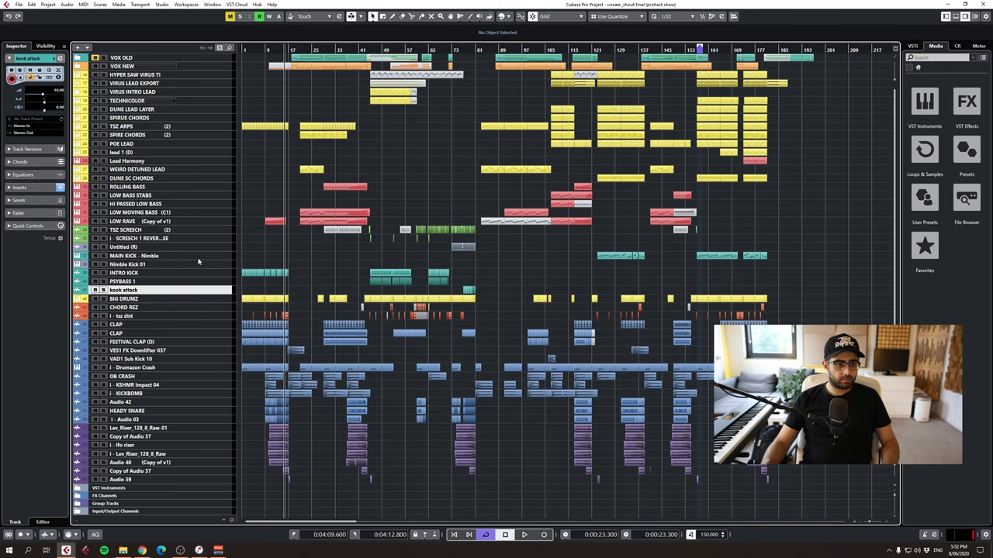
- Highlight the BIG DRUMZ, CHORD REZ and tsz dist tracks, the blue group from CLAP to Audio 03, and the purple risers
key(Down)
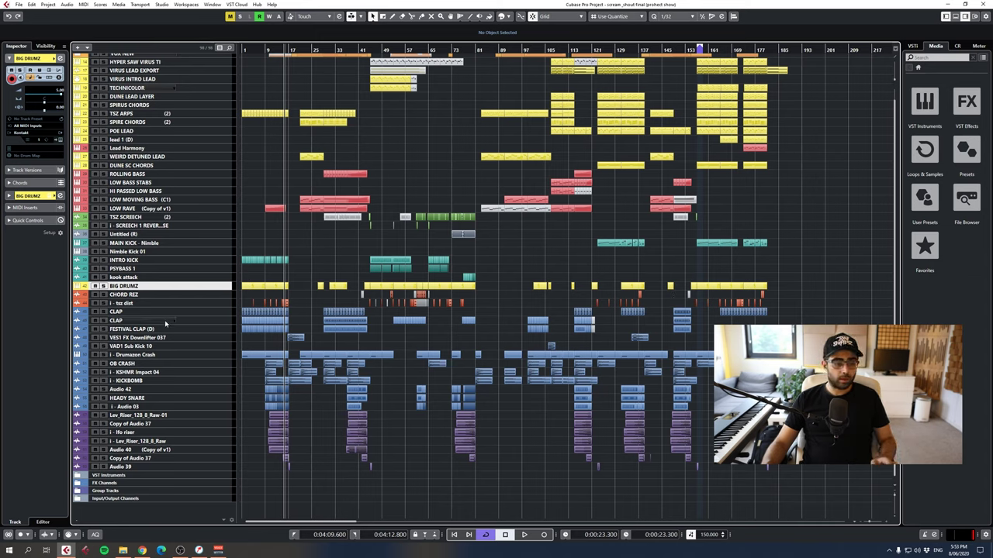
click(197, 295)
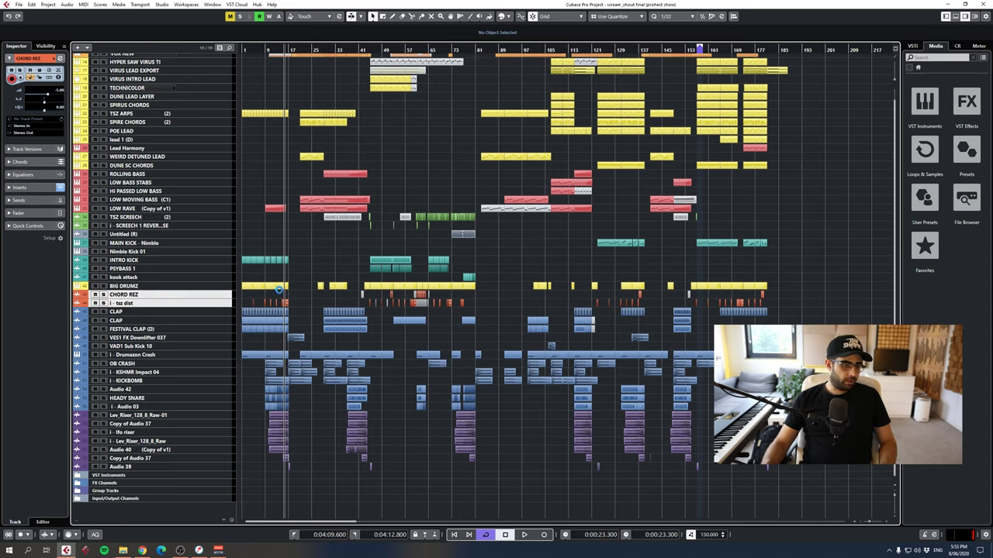
click(194, 312)
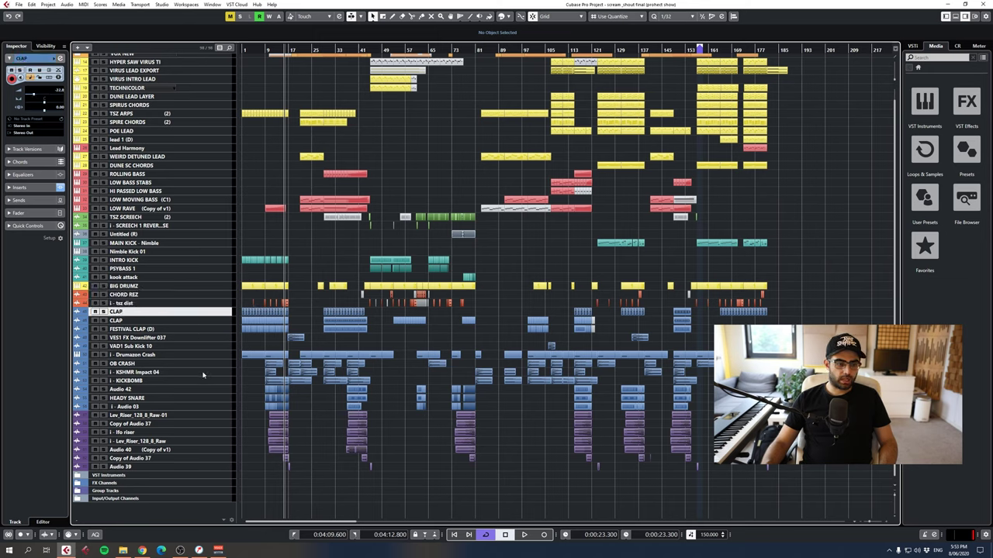
shift+click(212, 407)
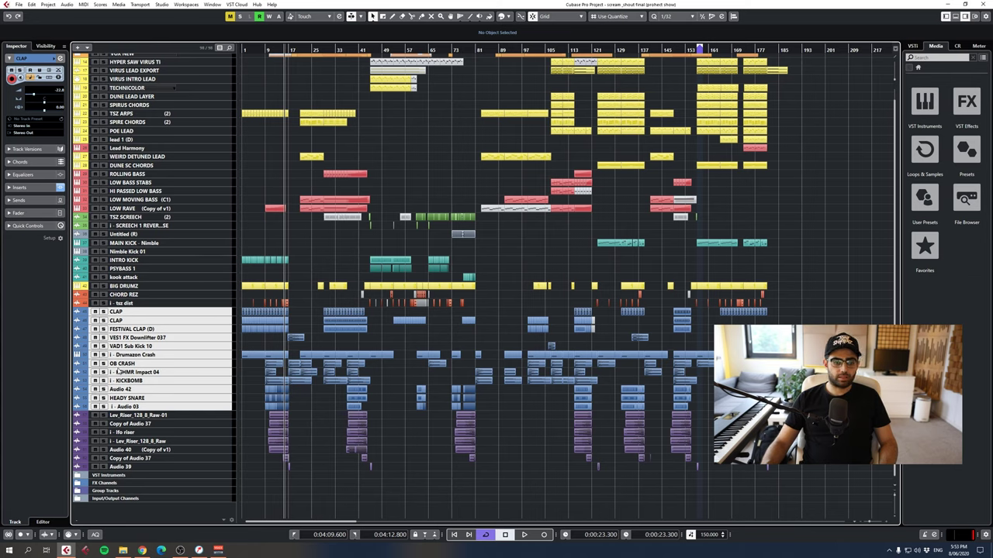
click(205, 417)
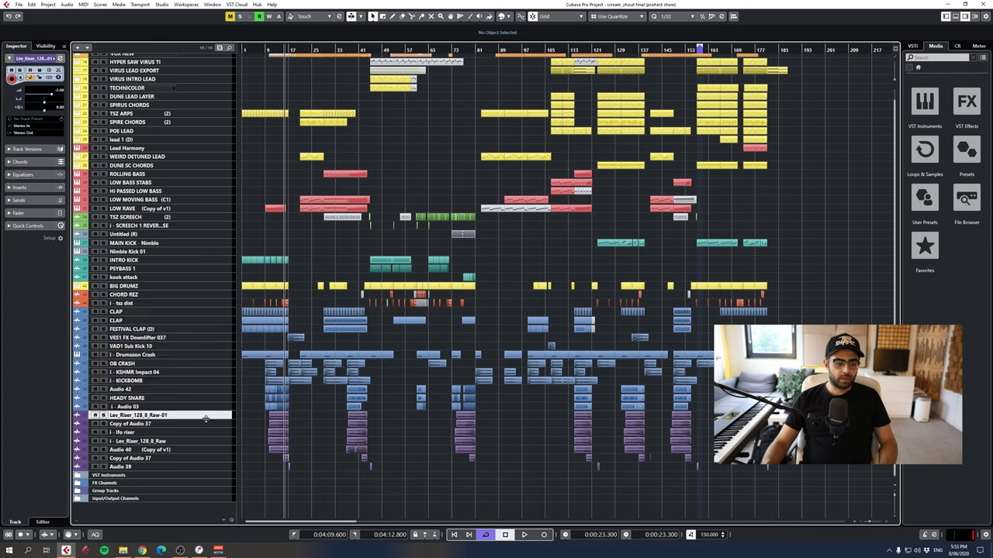
shift+click(205, 467)
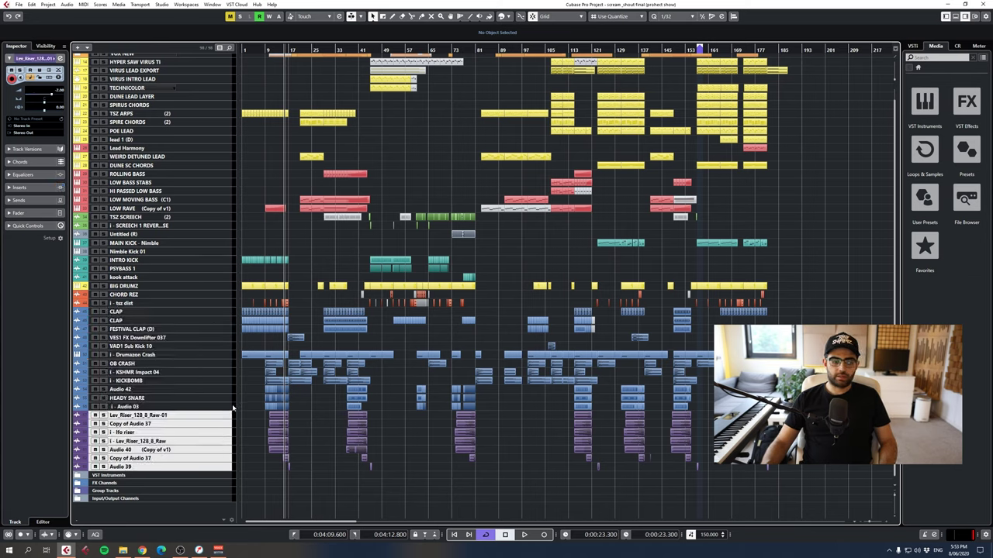
scroll(245, 409, up, 1)
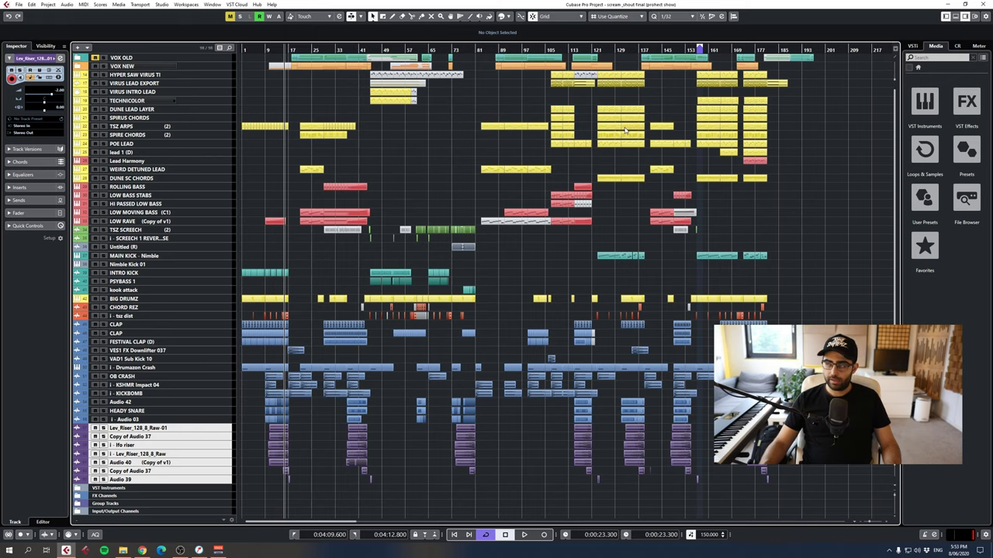
- Expand the VOX NEW folder and enlarge its track rows to show the vocal events around bars 15 to 51
click(147, 66)
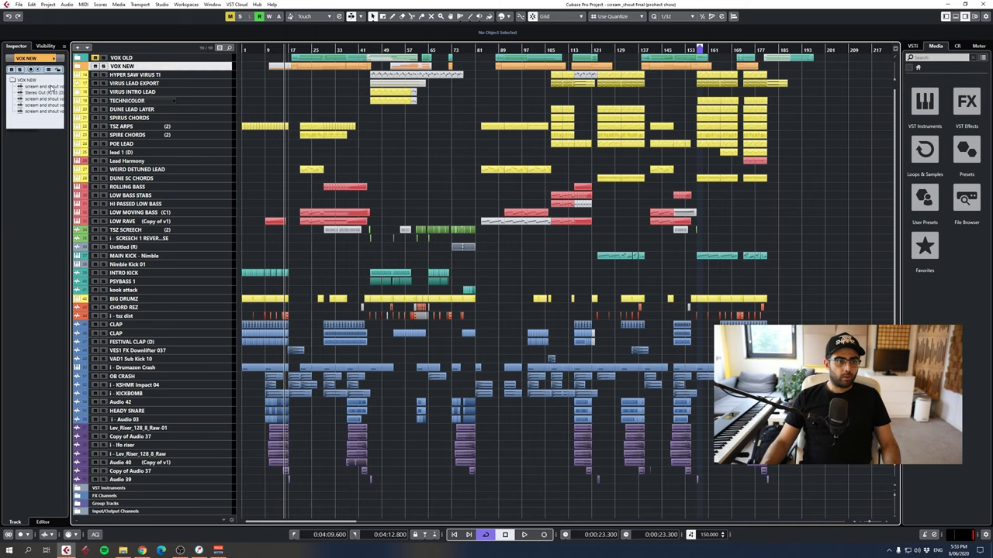
click(88, 67)
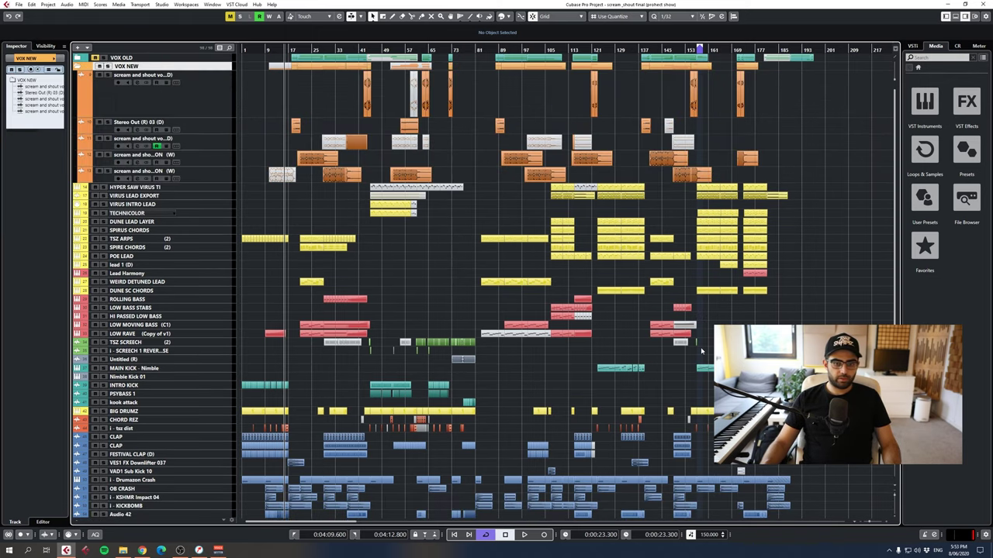
click(896, 492)
click(927, 412)
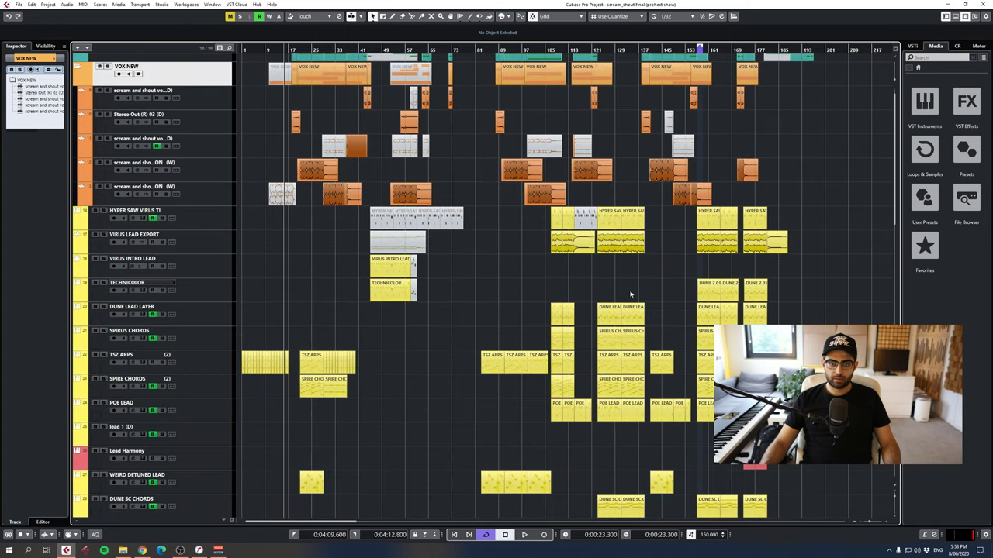
scroll(631, 294, up, 1)
drag(289, 48, 350, 61)
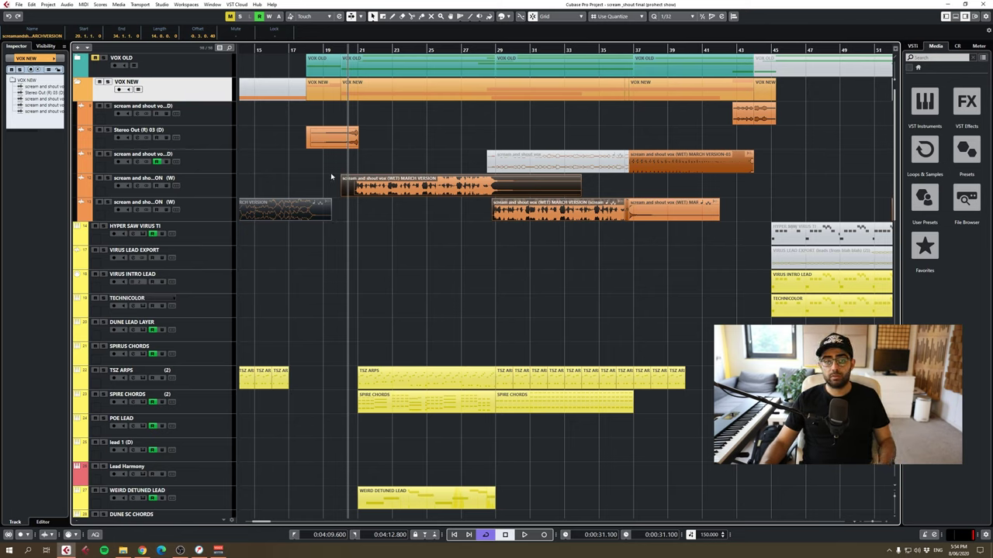
click(363, 150)
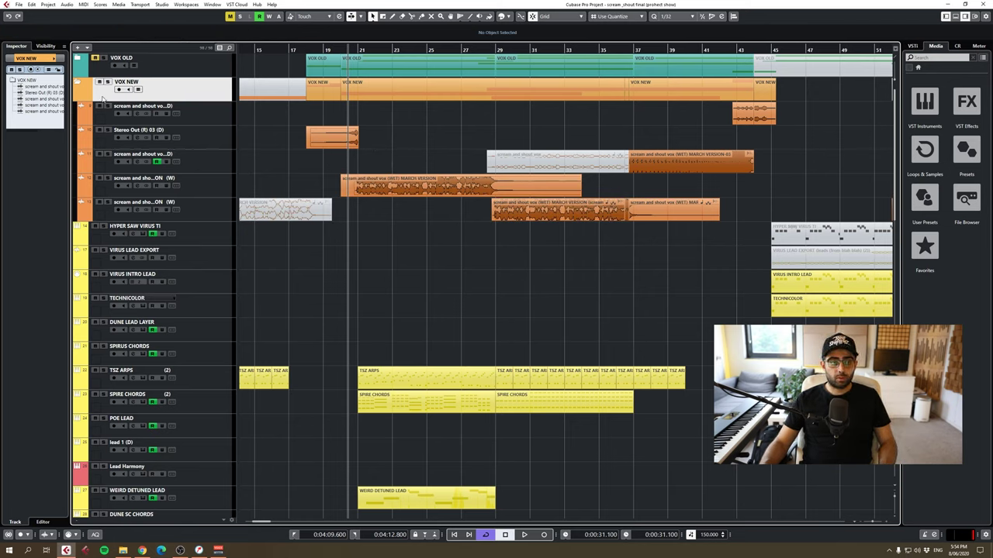
- Solo the VOX NEW folder and play the vocals from bar 19 to the end of bar 28
click(108, 83)
click(327, 49)
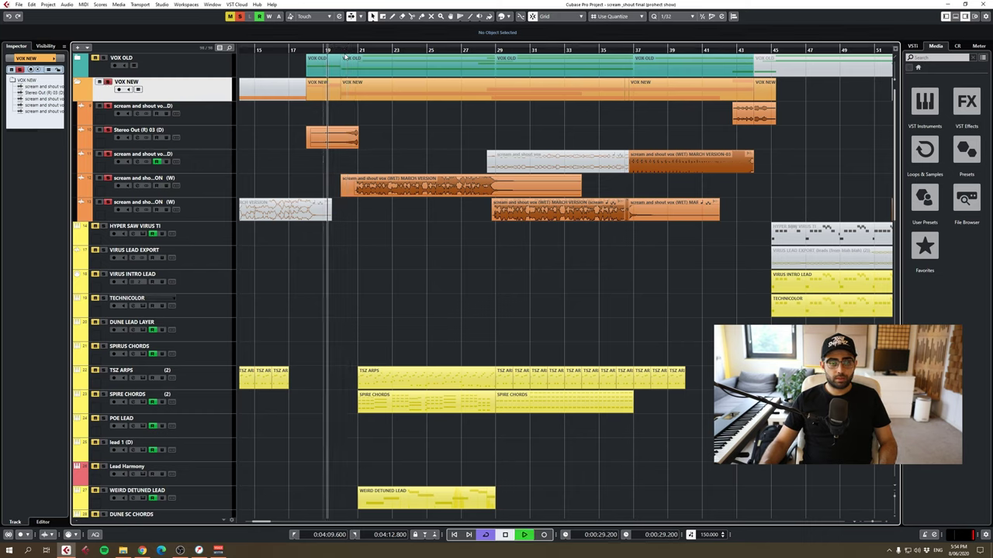
key(space)
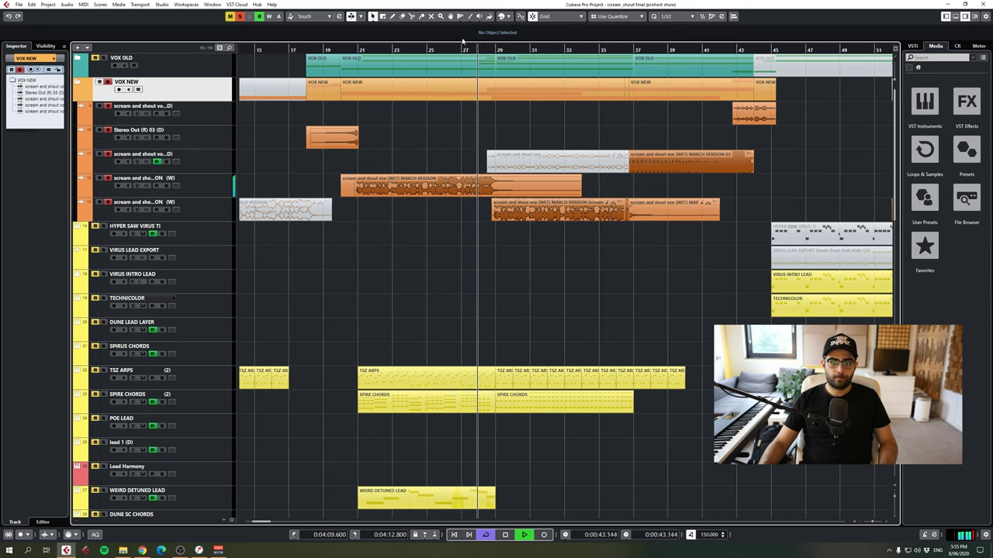
key(space)
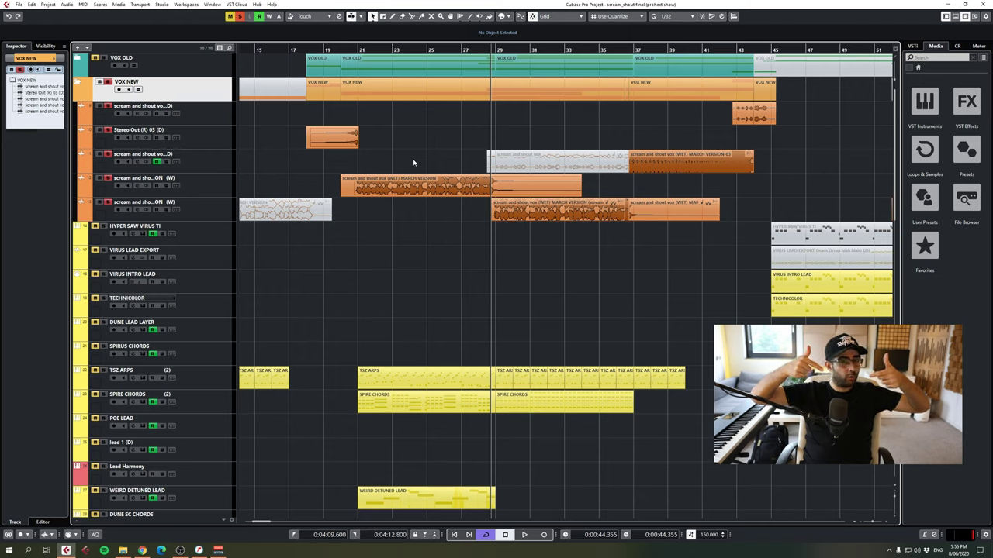
- Select the wet March version vocal events near bar 21 and undo the last edit
drag(413, 145, 432, 208)
key(ctrl+z)
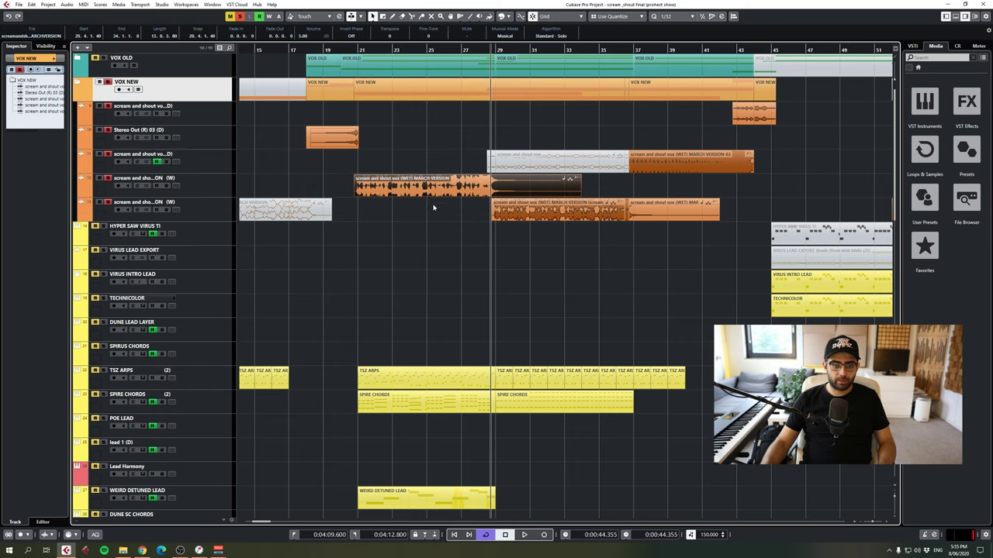
click(434, 207)
- Open the wet March version vocal event near bar 21 in the Sample Editor and show its VariAudio segments
drag(376, 49, 385, 71)
double_click(417, 177)
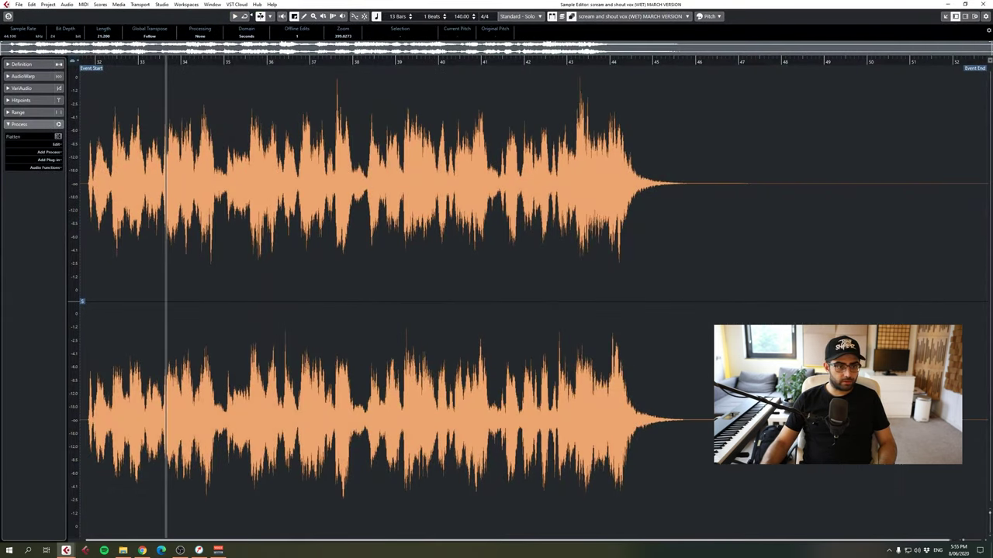
click(6, 88)
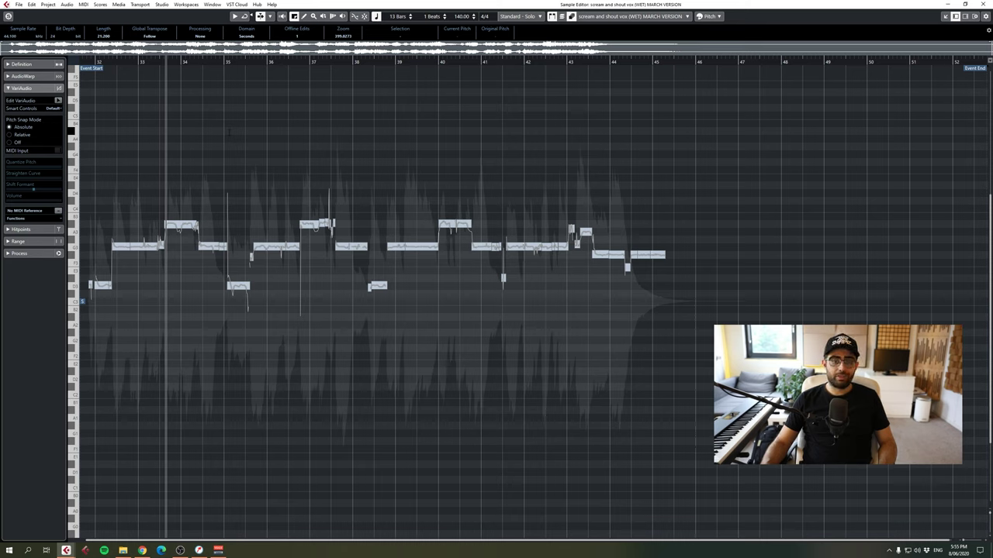
- Reopen the vocal event, enable VariAudio editing, and apply an edit of the first G3 segment to a new version
click(983, 4)
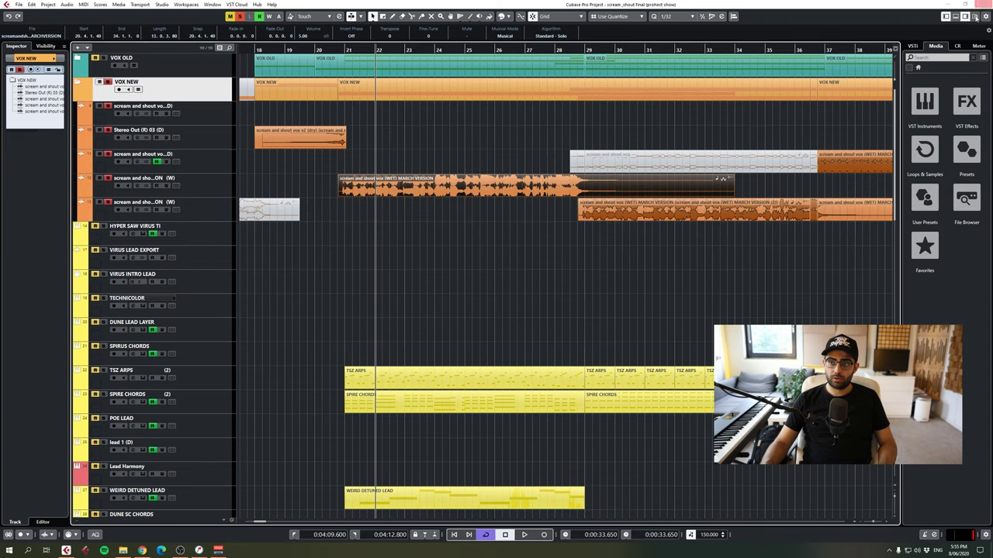
click(531, 258)
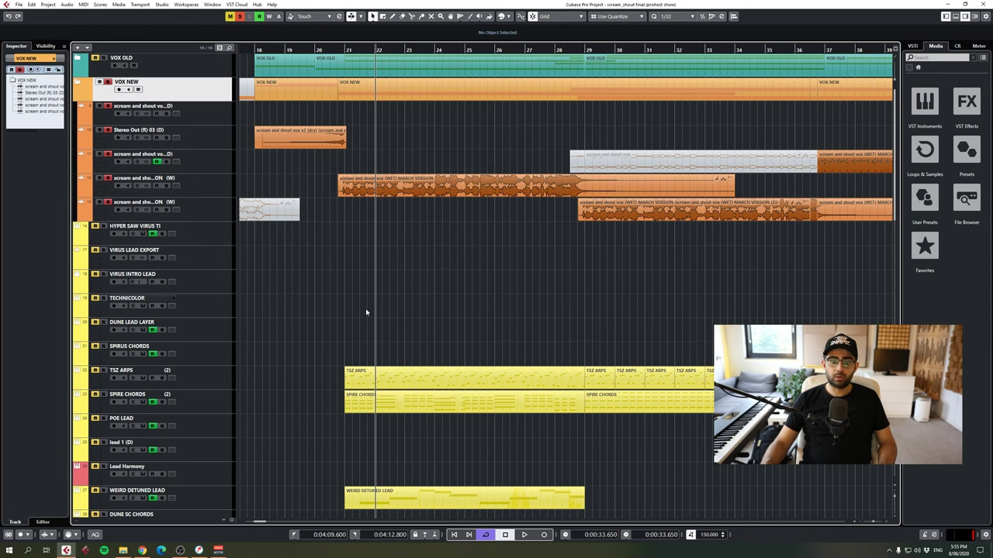
double_click(399, 198)
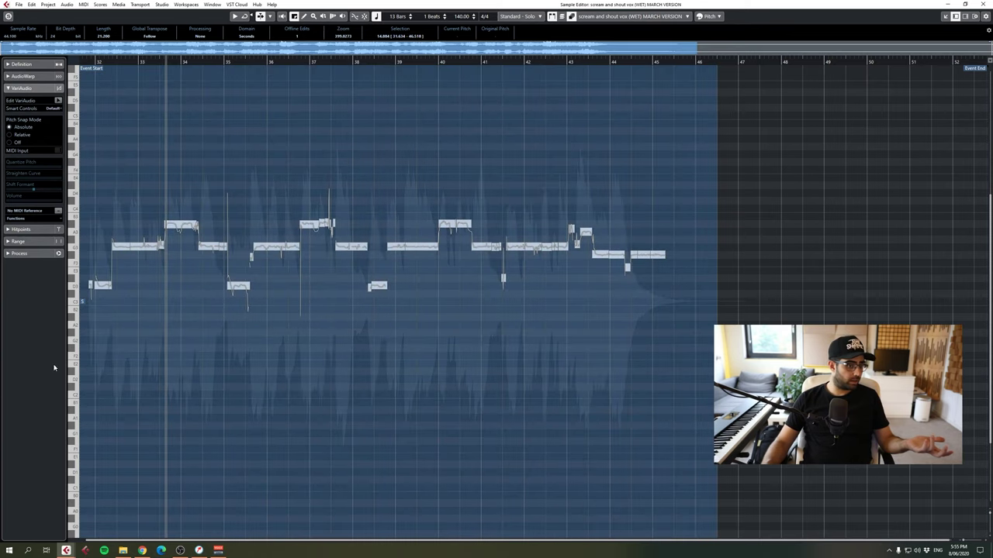
click(58, 100)
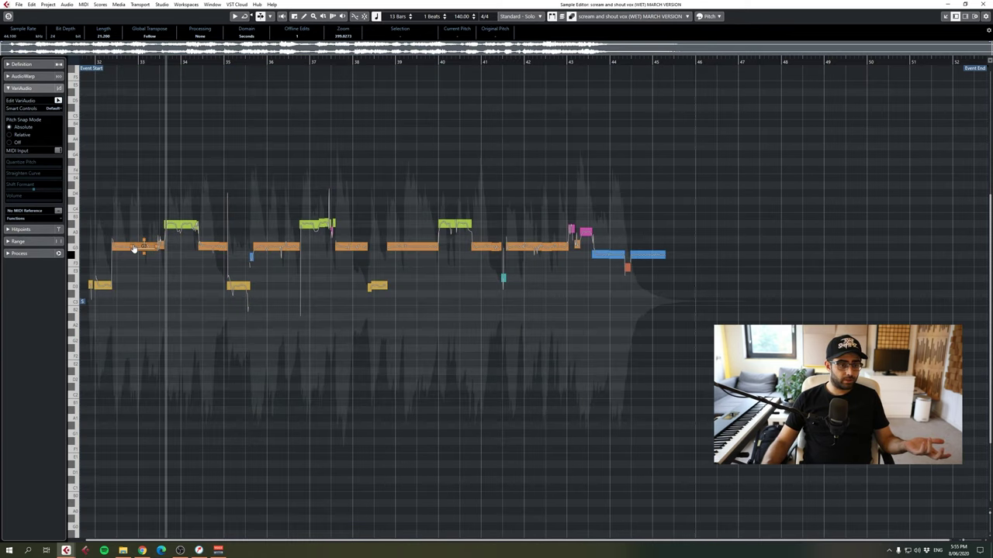
mouse_move(125, 250)
mouse_down()
mouse_move(127, 231)
mouse_move(126, 251)
mouse_up()
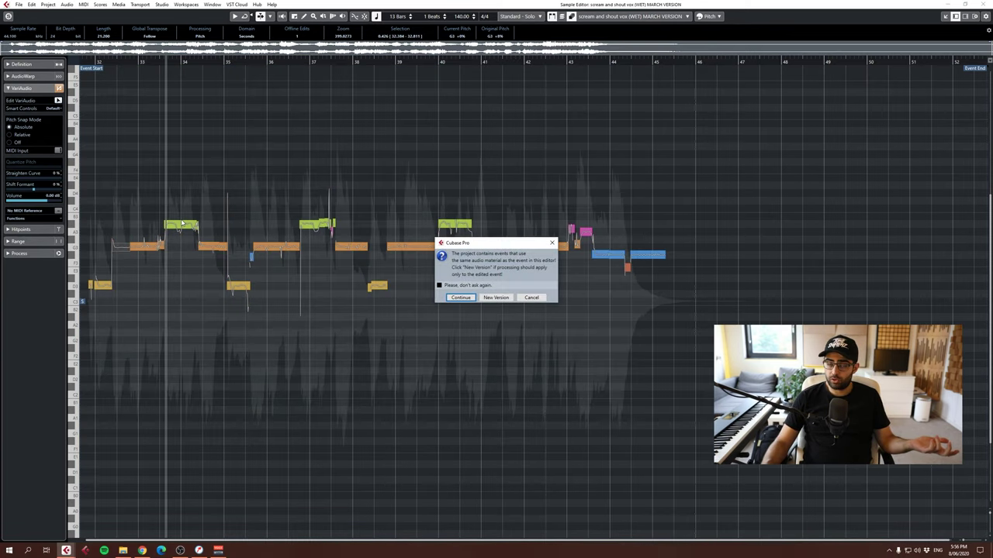
click(462, 300)
- Play the vocal from its beginning and select all of its VariAudio pitch segments
drag(96, 61, 21, 81)
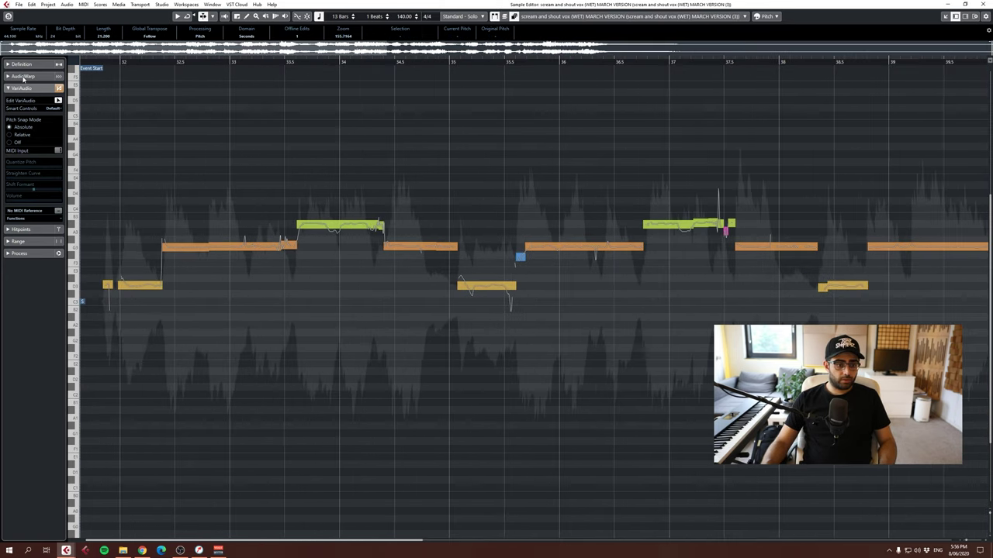
key(space)
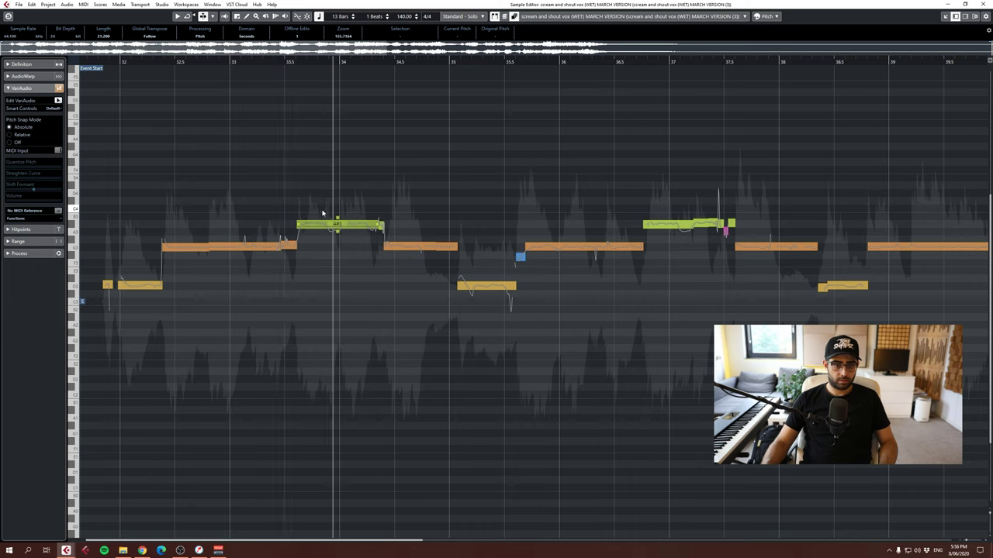
drag(158, 172, 645, 397)
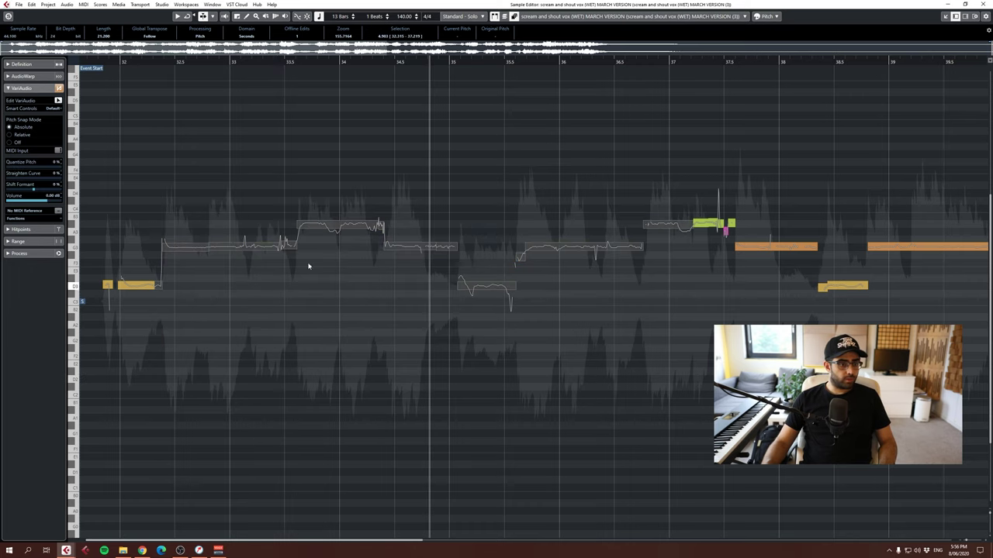
key(ctrl+a)
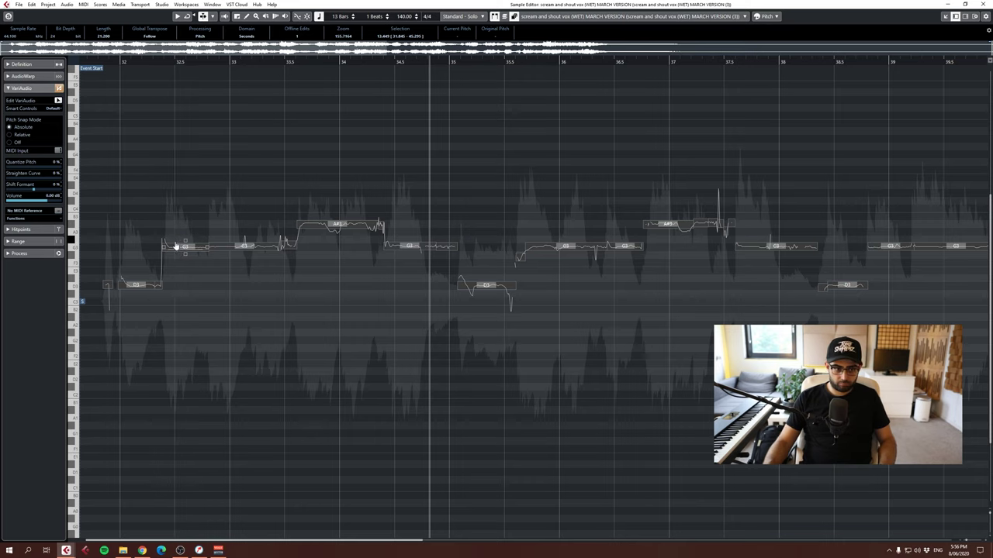
- Raise all selected VariAudio segments by one semitone and play the vocal from about 32.4 seconds
key(Up)
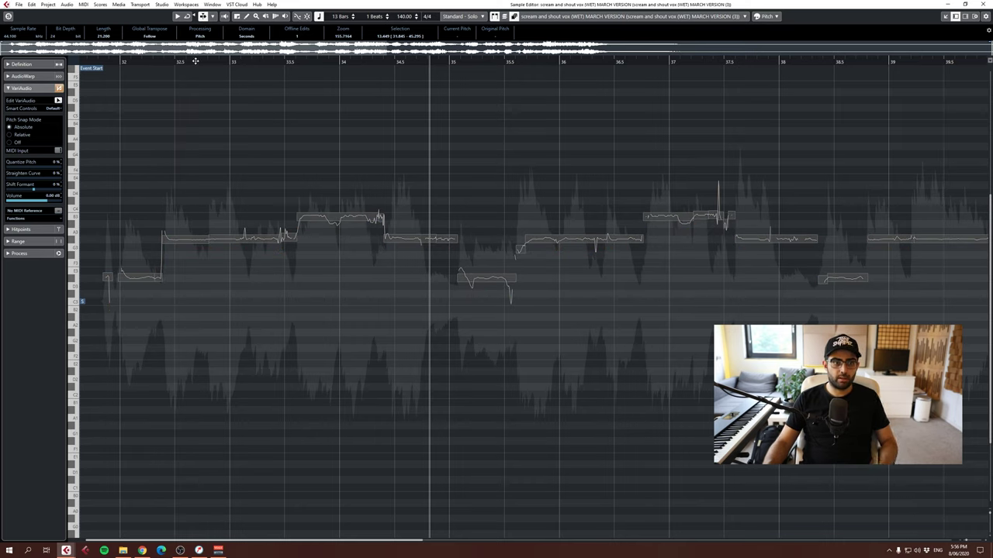
click(165, 62)
key(space)
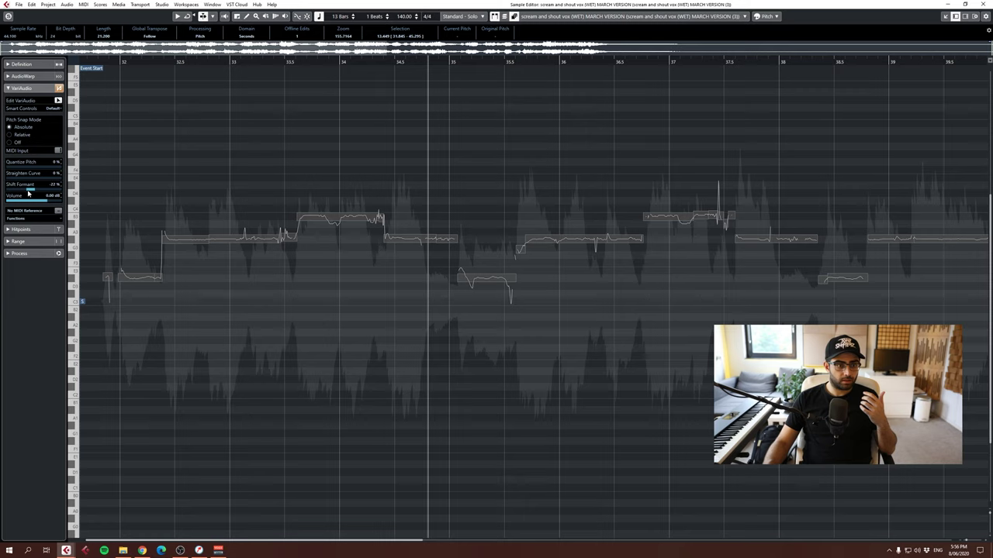
- Replay the vocal from about 32.4 seconds while sweeping the formant shift up to 100 % and back to 0 %
click(158, 60)
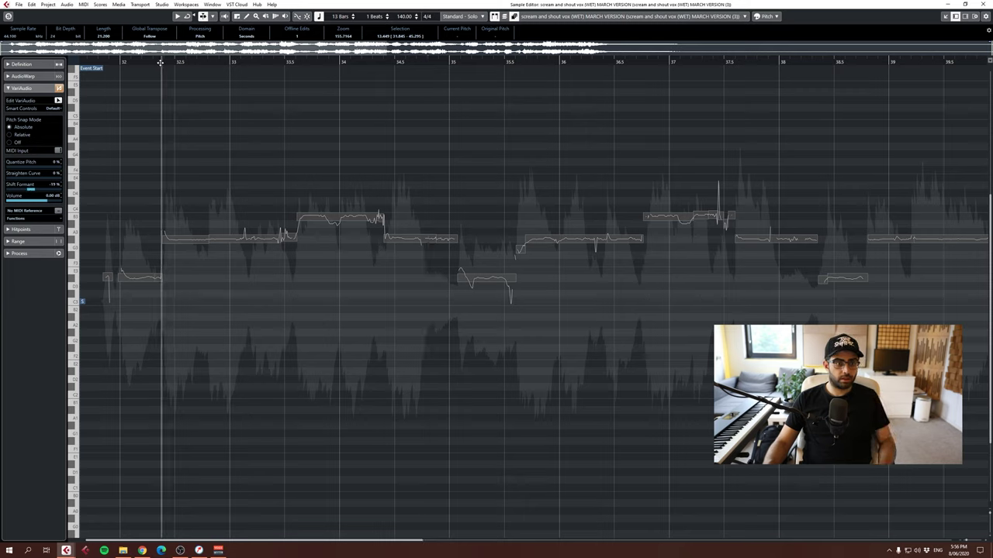
key(space)
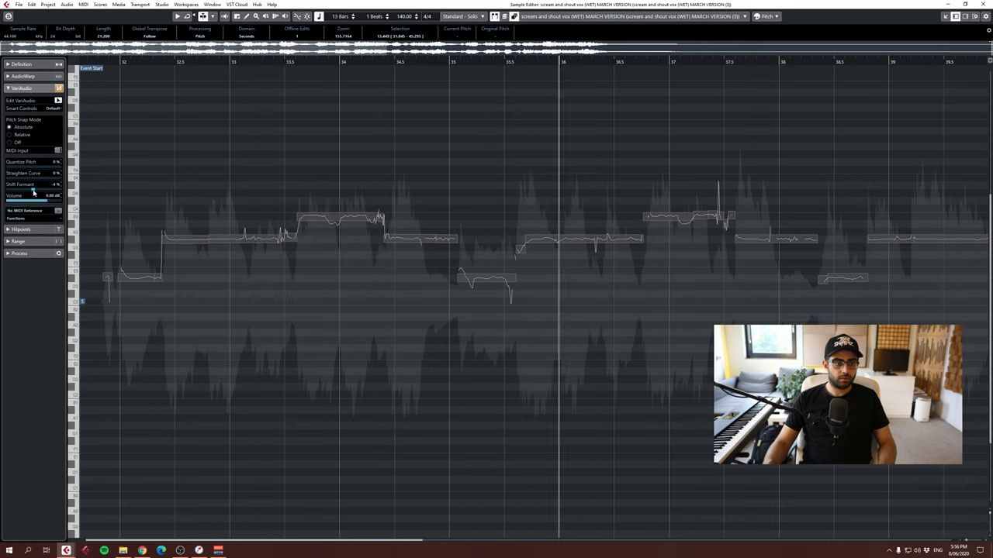
drag(32, 190, 69, 191)
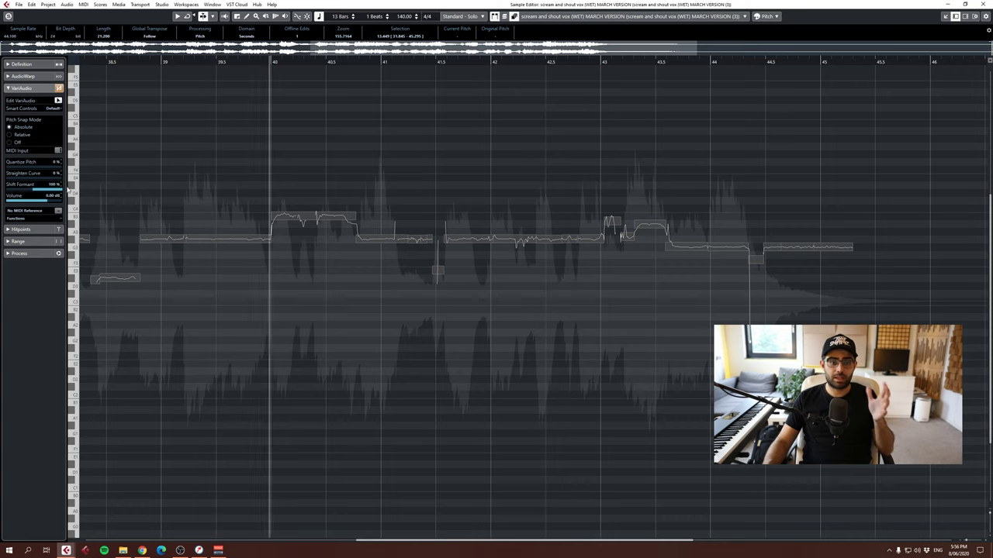
drag(62, 190, 4, 176)
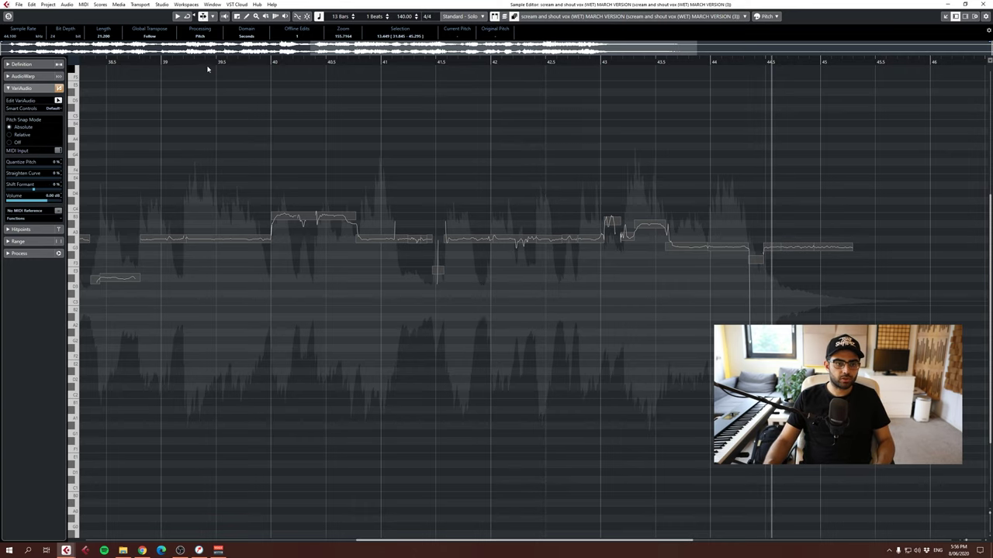
- Select all VariAudio segments of the vocal and lower them by one semitone
drag(207, 67, 264, 60)
drag(765, 187, 1, 380)
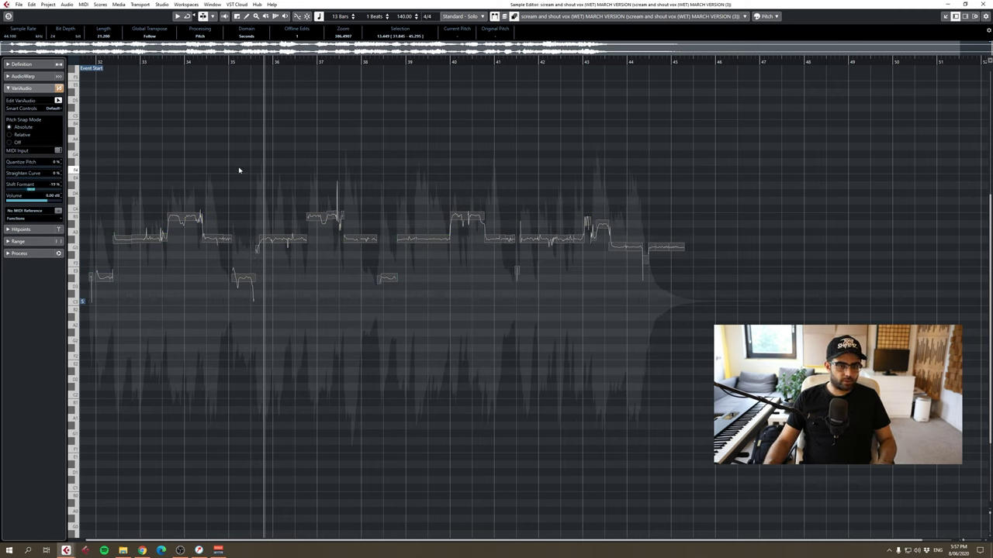
key(Down)
- Play the vocal from near its start while sweeping the formant shift of all segments down to -100 % and back
click(126, 60)
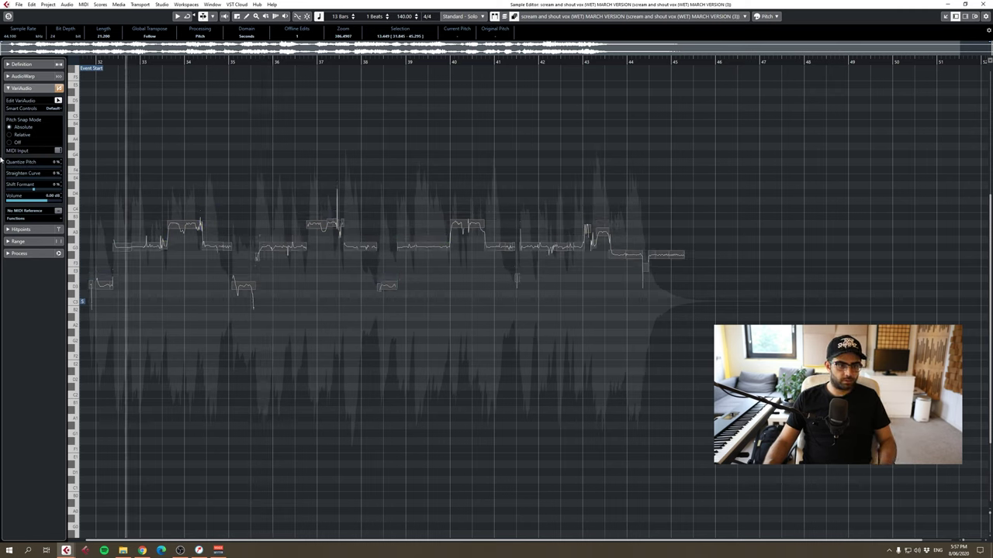
key(space)
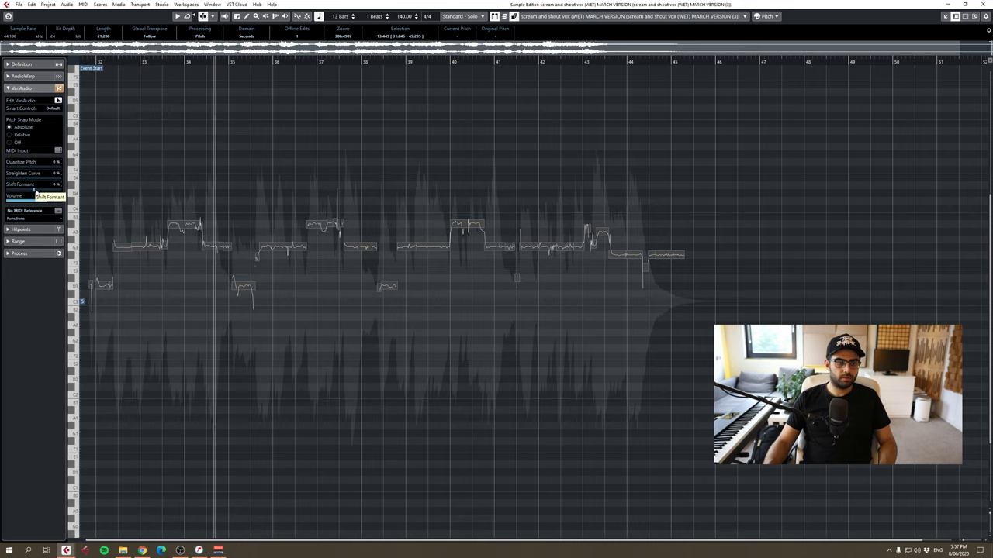
drag(35, 191, 62, 193)
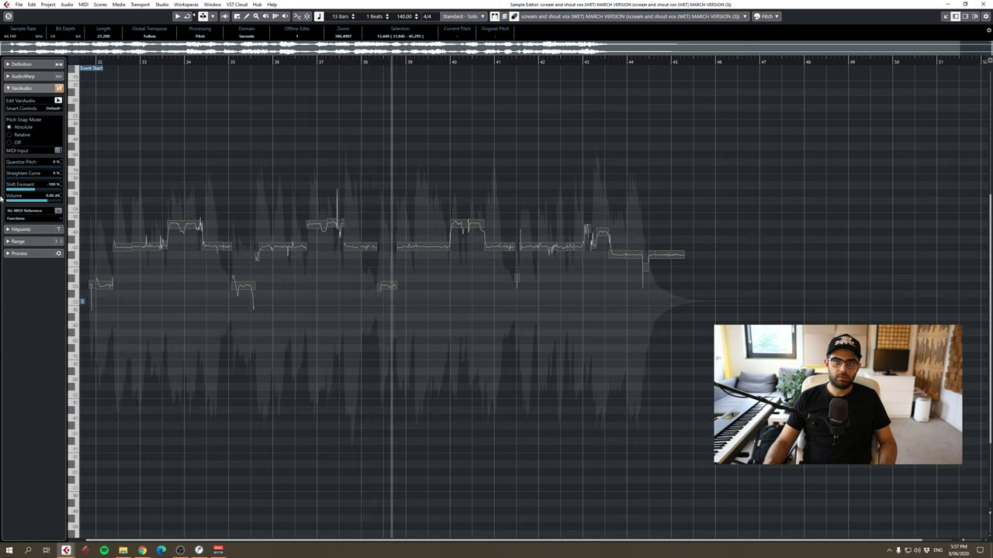
drag(1, 197, 37, 190)
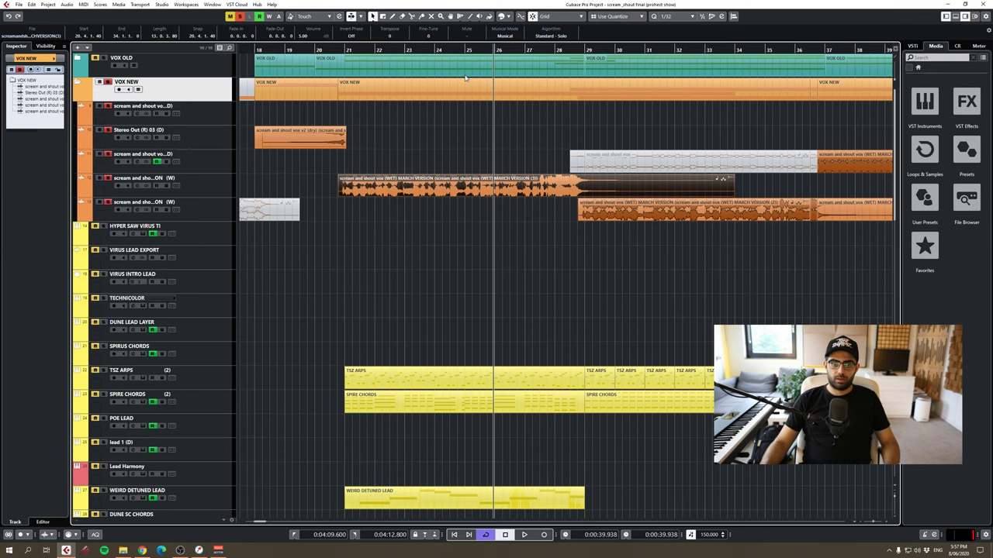
- Unsolo and collapse the VOX NEW folder, and solo the expanded VOX OLD folder in its place
click(108, 82)
click(79, 83)
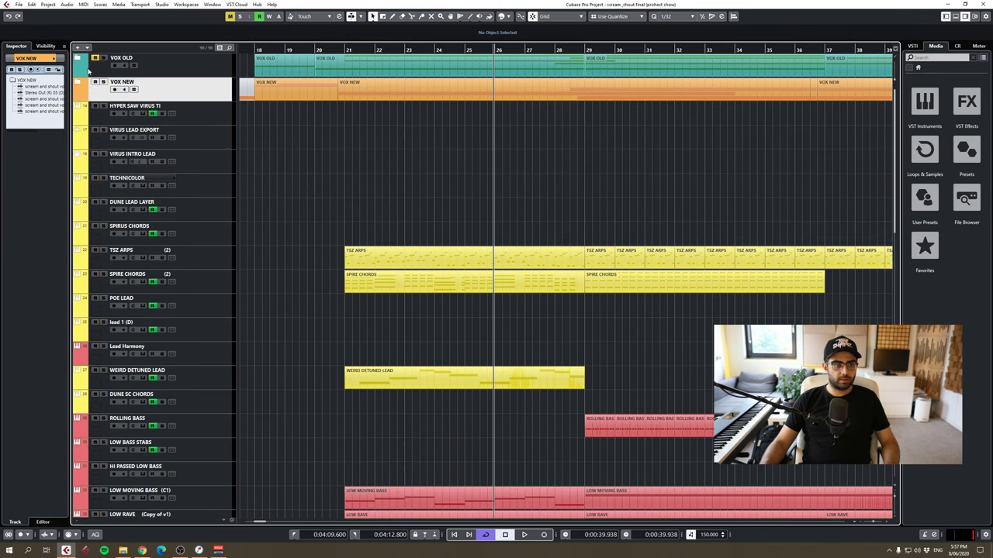
click(80, 64)
click(79, 82)
click(78, 83)
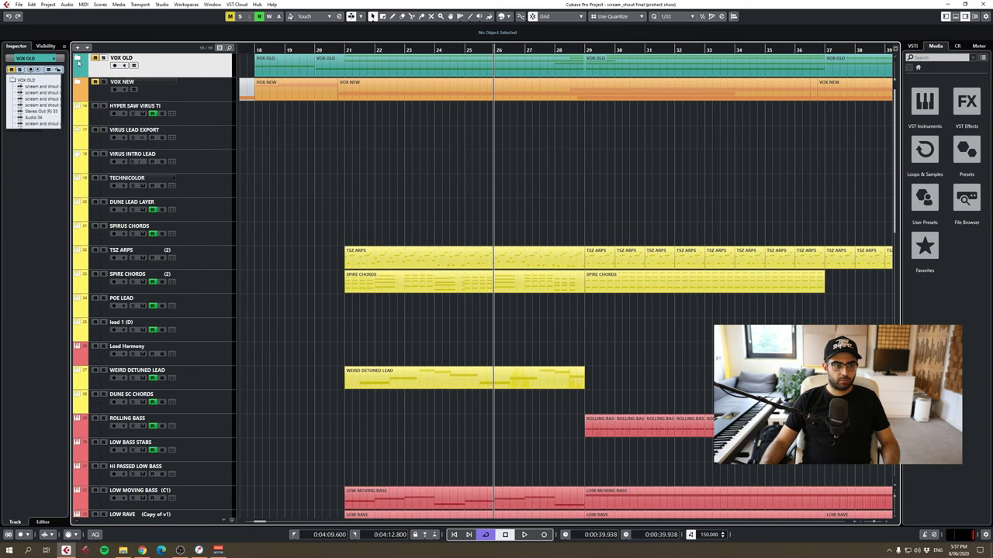
click(77, 61)
click(108, 59)
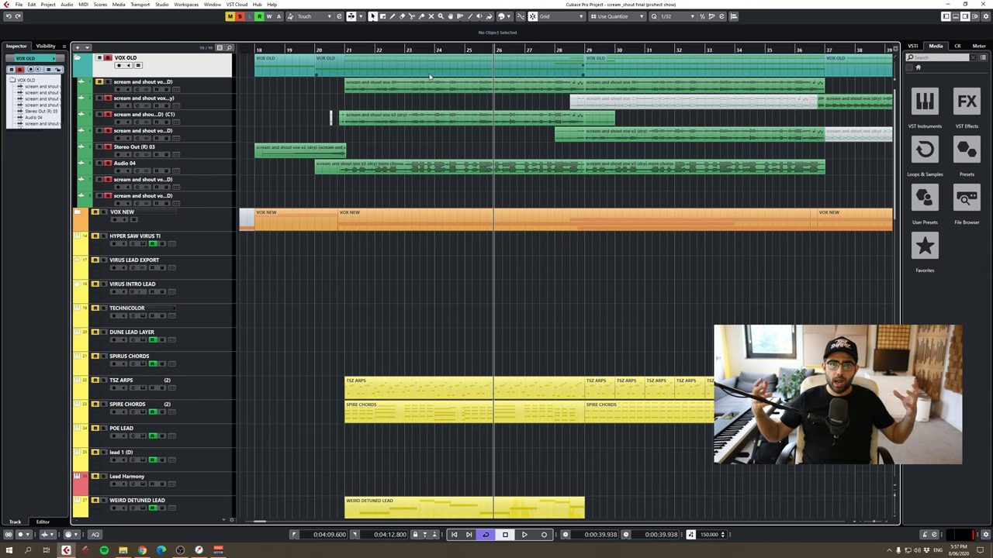
- Play the soloed old vocals from just before bar 21 and stop playback past bar 28
click(338, 47)
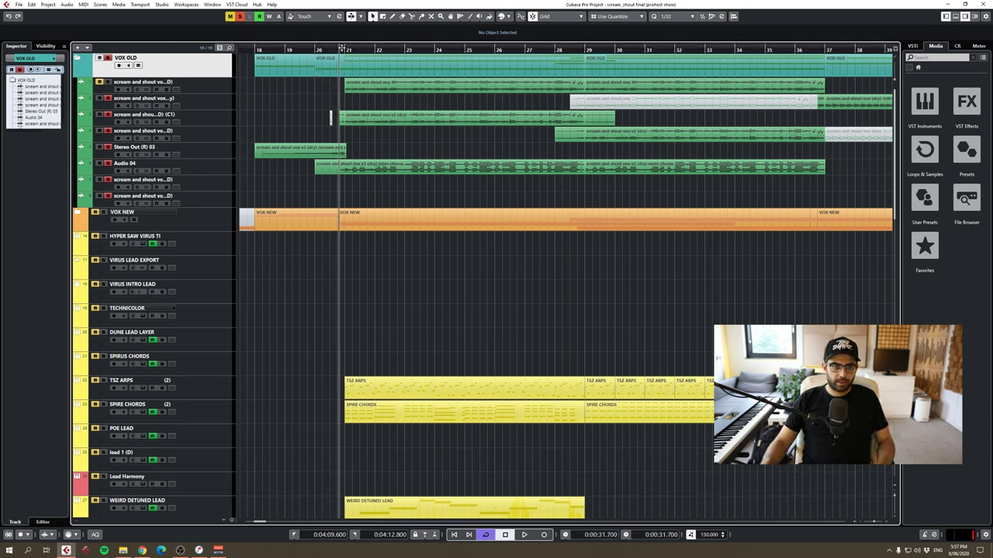
key(space)
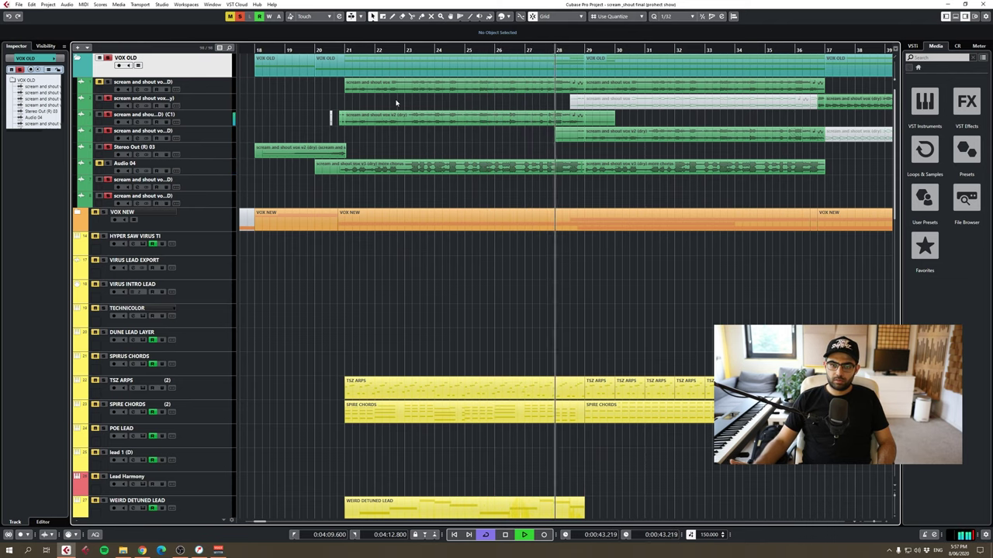
key(space)
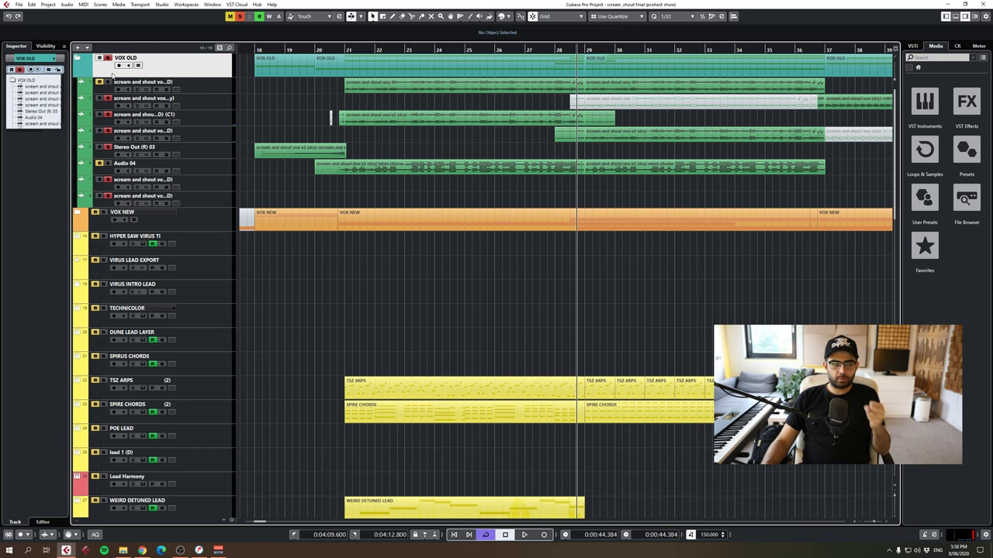
- Switch the solo from VOX OLD to the expanded VOX NEW folder and play the new vocals from around bar 23
click(77, 58)
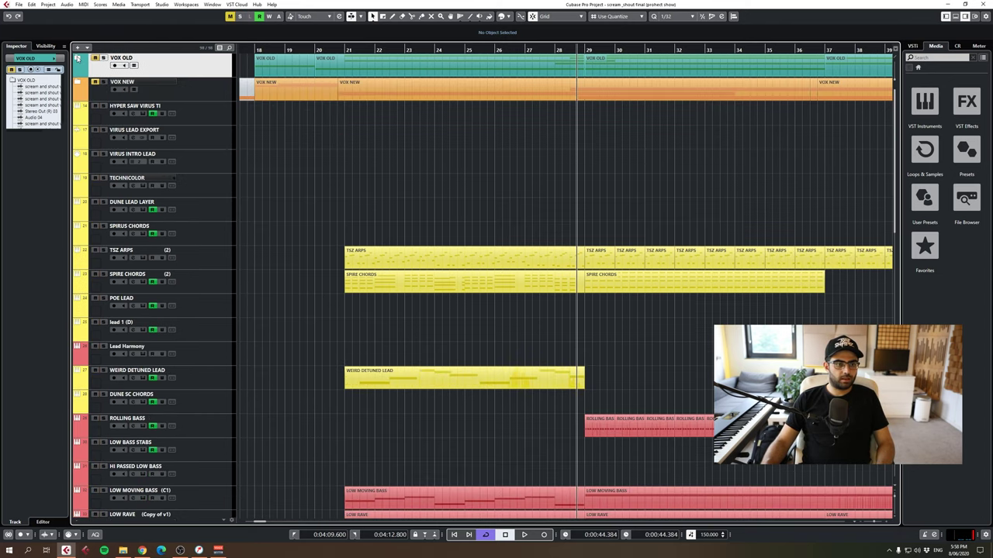
click(76, 81)
click(105, 82)
double_click(414, 51)
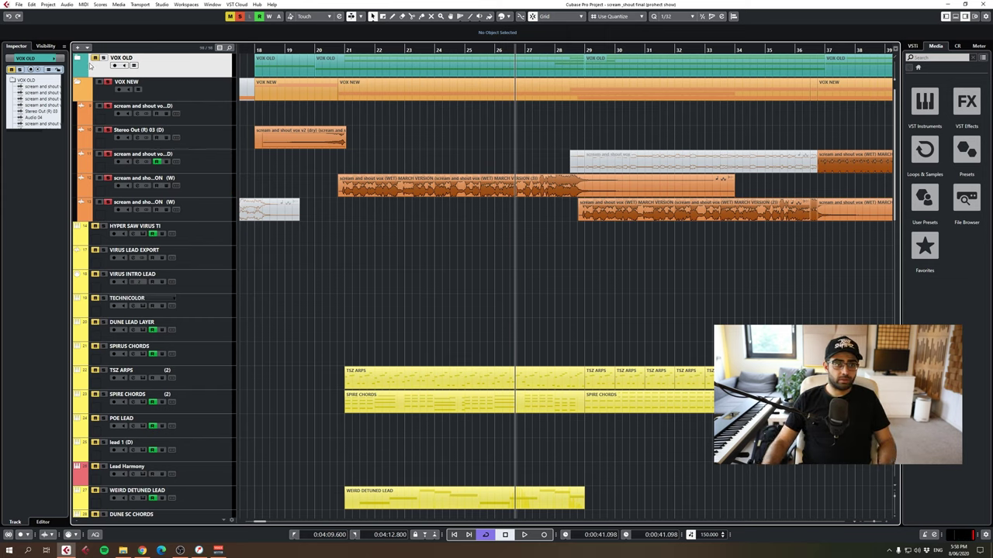
- Play the new vocals together with the other tracks from about bar 28
click(871, 525)
scroll(847, 525, right, 4)
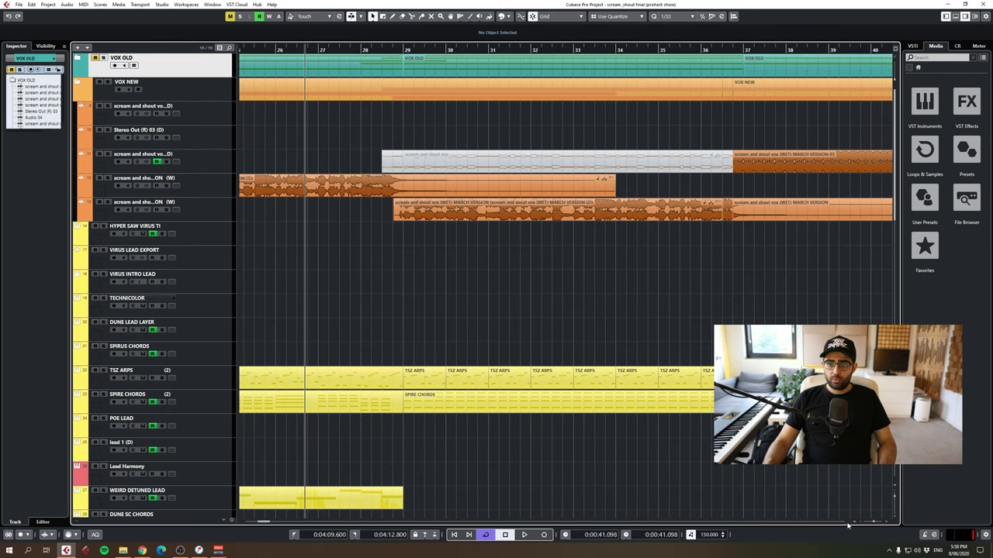
click(368, 50)
key(space)
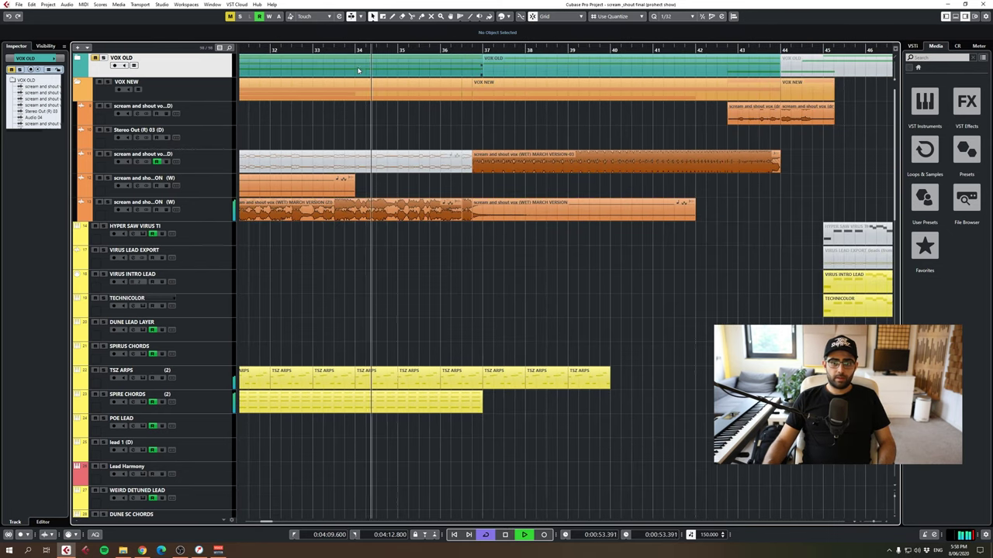
drag(377, 49, 311, 55)
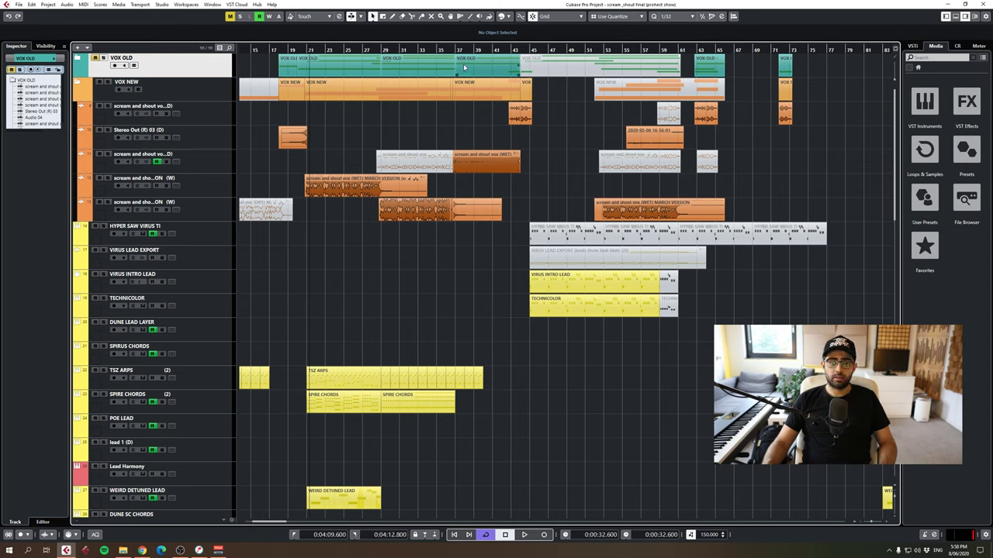
- Solo vocal tracks 11 and 13 and play them from just past bar 36
drag(450, 50, 414, 70)
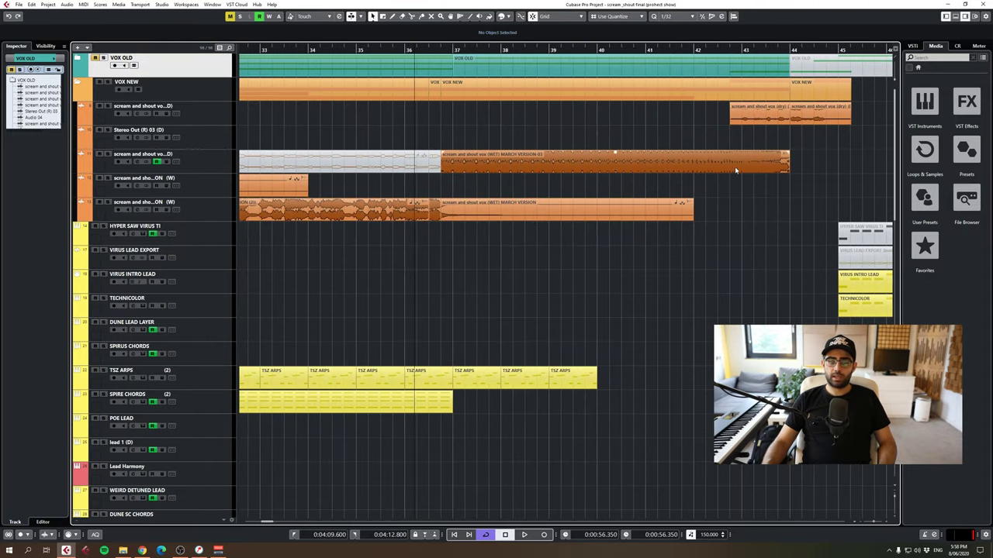
click(107, 154)
key(space)
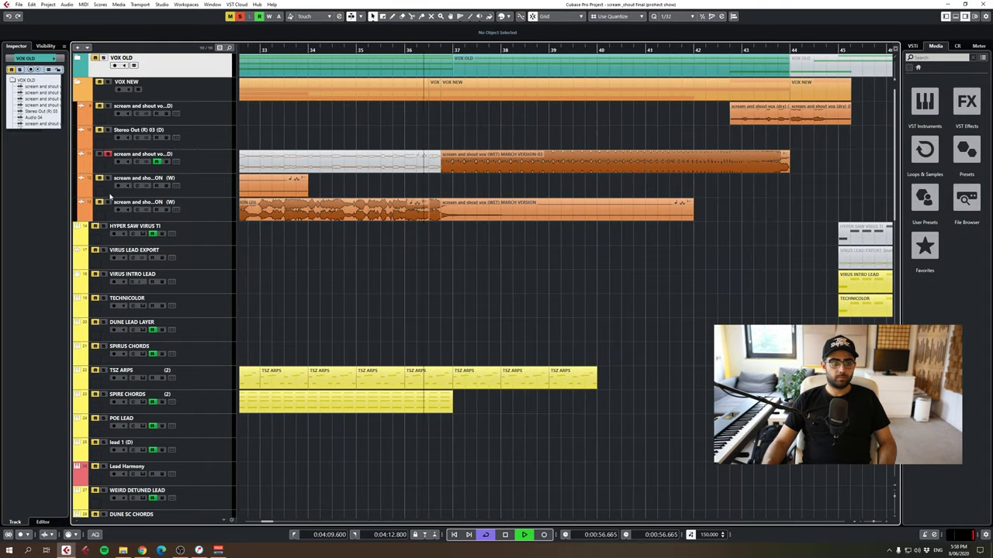
click(108, 203)
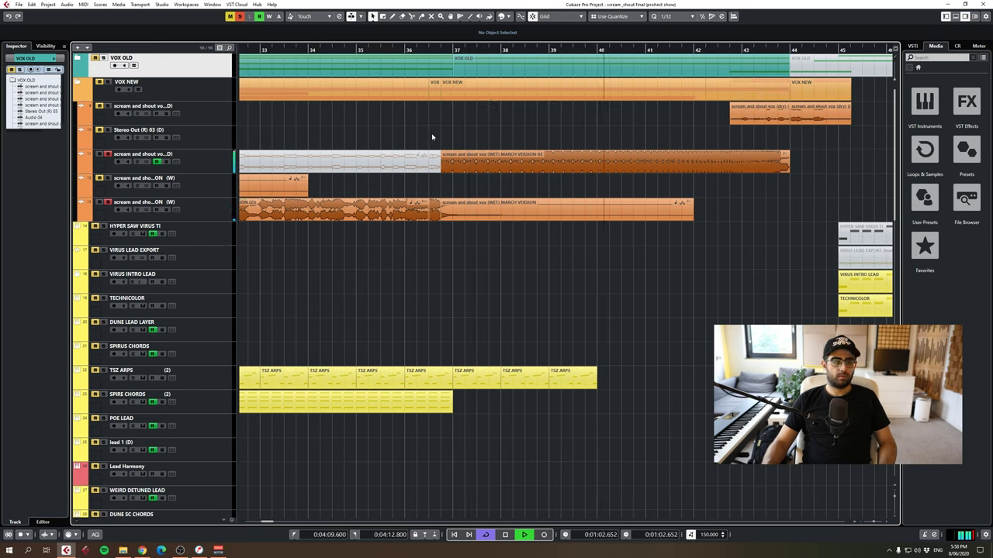
key(space)
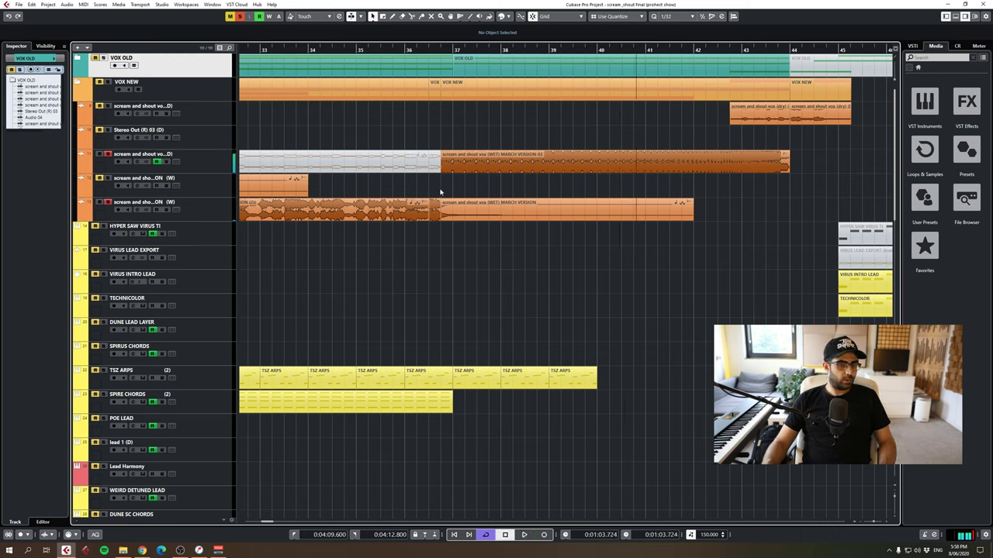
- Copy the short vocal slice before bar 37 onto track 12 and move it to bar 37 with the quantize grid at 1/1
drag(435, 205, 450, 188)
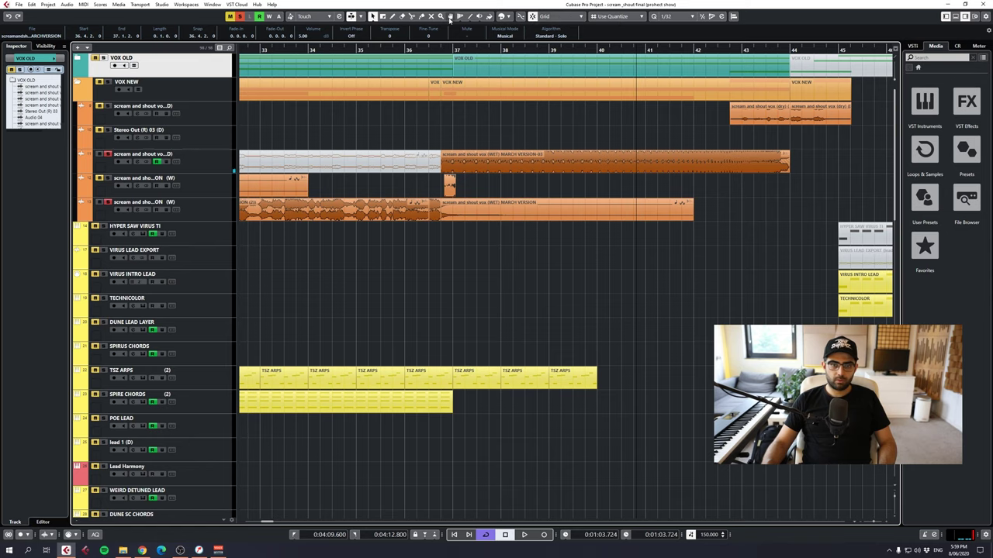
click(674, 19)
click(679, 28)
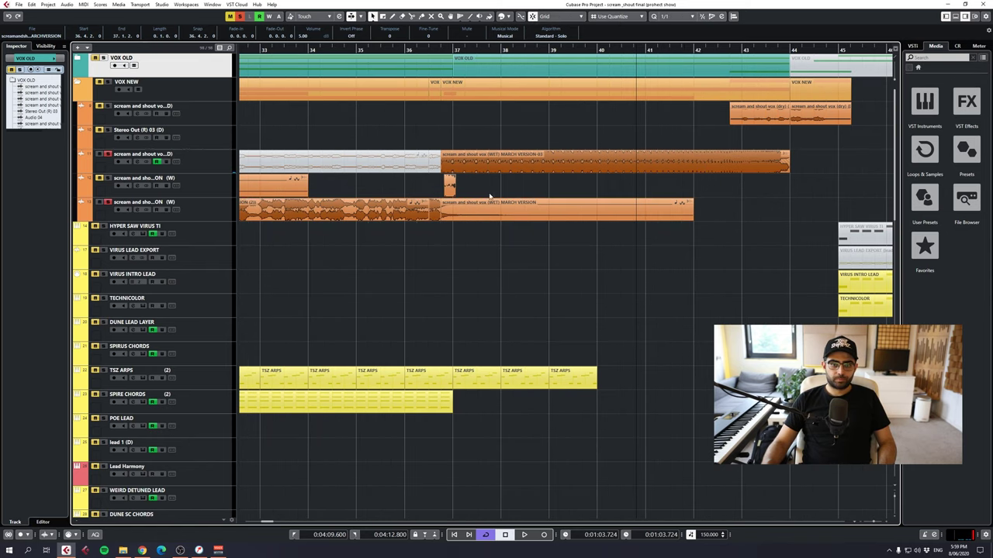
drag(454, 188, 466, 190)
click(479, 188)
click(460, 188)
- Duplicate the vocal slice on track 12 repeatedly, end to end, until the copies fill bars 37 to 49
key(ctrl+d)
key(ctrl+d)
key(ctrl+d)
key(ctrl+d)
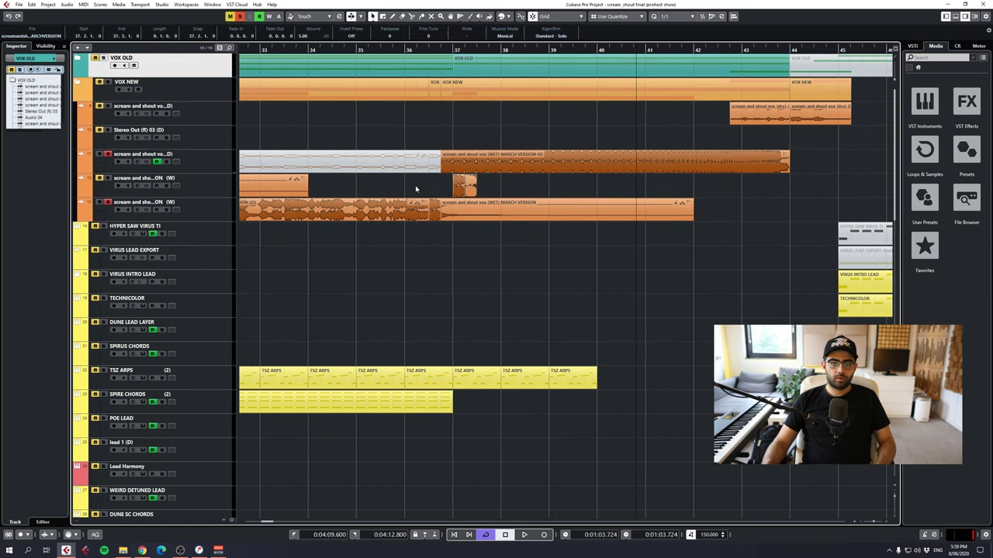
key(ctrl+d)
key(ctrl+d)
key(ctrl+d)
key(ctrl+d)
key(ctrl+d)
key(ctrl+d)
key(ctrl+d)
key(ctrl+d)
key(ctrl+d)
key(ctrl+d)
key(ctrl+d)
key(ctrl+d)
key(ctrl+d)
key(ctrl+d)
key(ctrl+d)
key(ctrl+d)
key(ctrl+d)
key(ctrl+d)
key(ctrl+d)
key(ctrl+d)
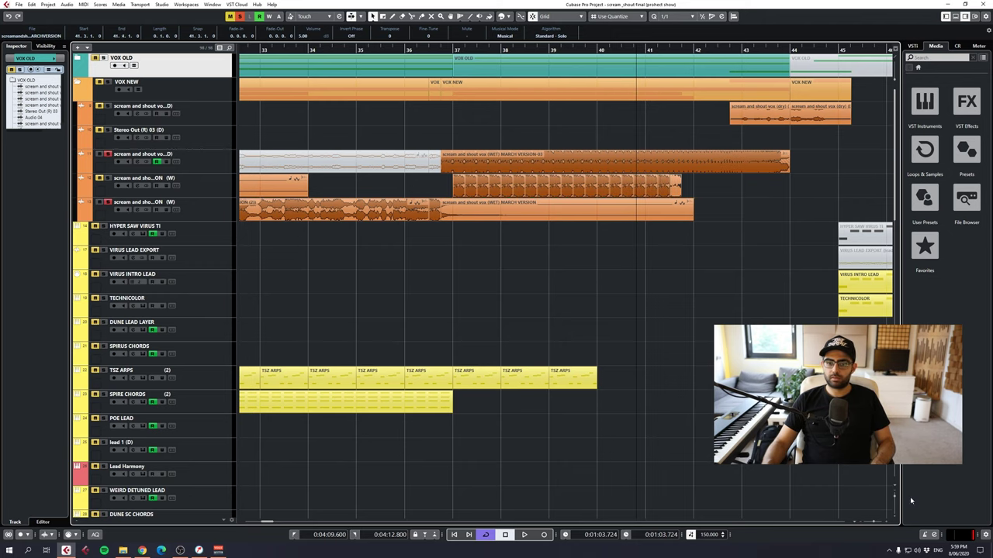
key(ctrl+d)
key(ctrl+d)
key(ctrl+d)
key(ctrl+d)
key(ctrl+d)
key(ctrl+d)
key(ctrl+d)
key(ctrl+d)
key(ctrl+d)
drag(873, 523, 872, 522)
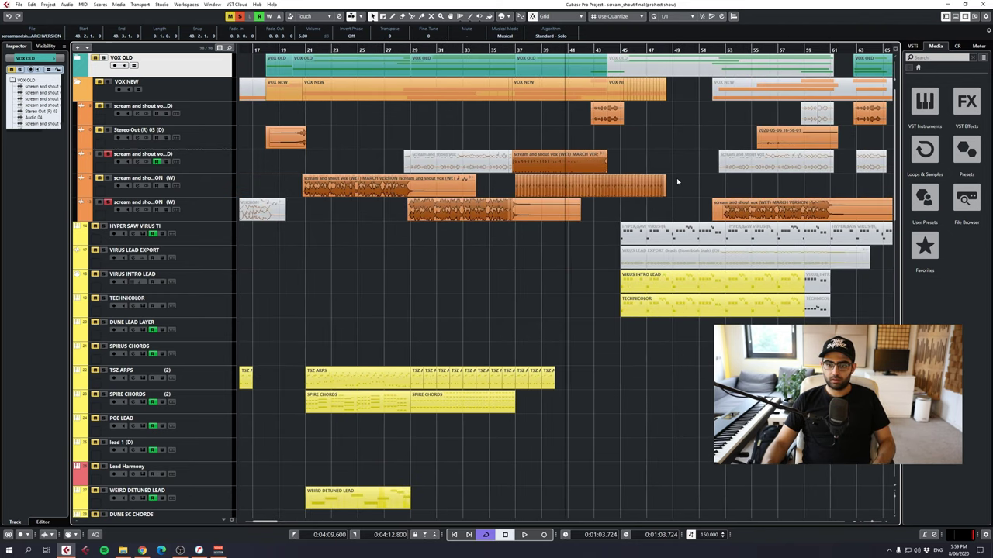
key(ctrl+d)
key(ctrl+d)
- Select all the duplicated slices on track 12 and bounce them into one audio event
drag(688, 183, 494, 187)
key(b)
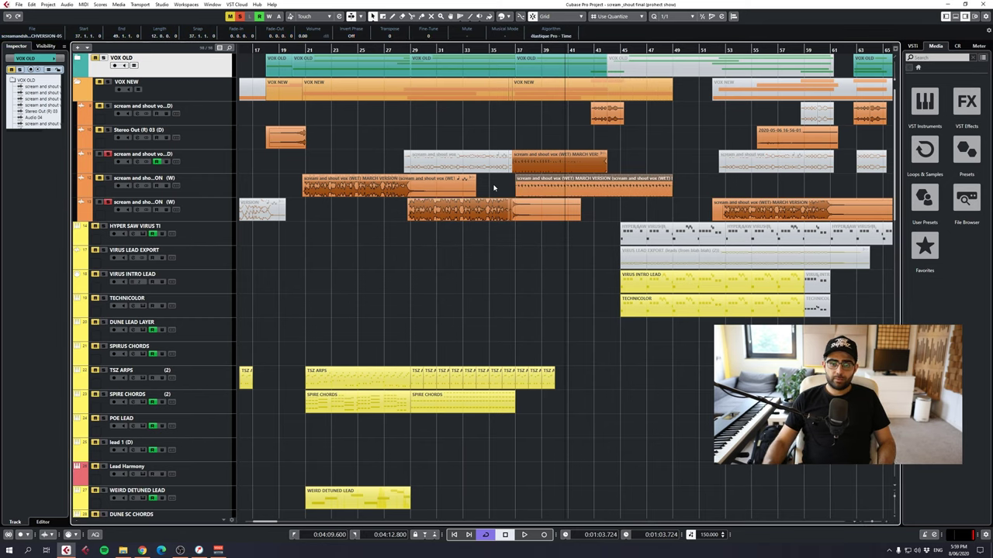
- Set the bounced vocal's offline Pitch Shift to Envelope mode with a range of 12 and a rising curve transposing up to 12
key(F7)
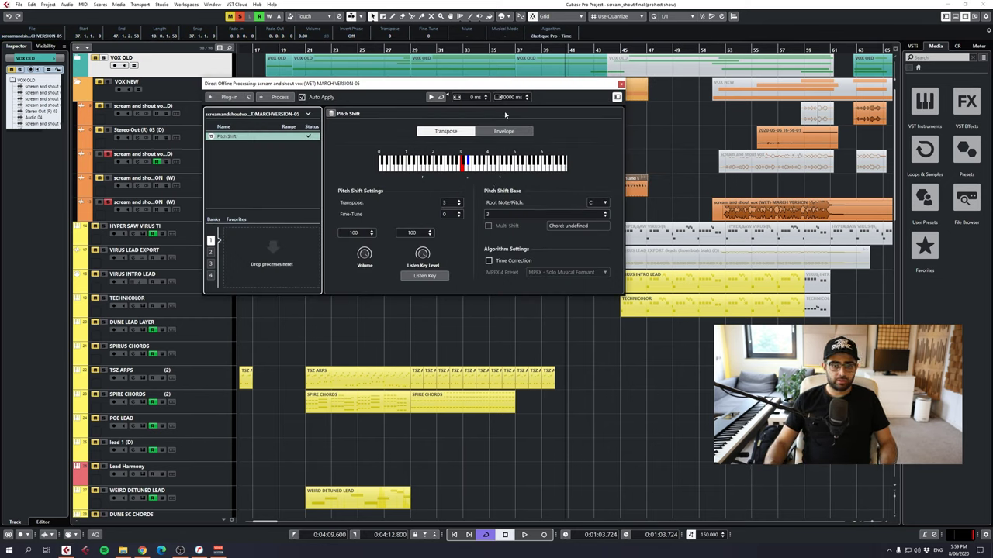
click(504, 131)
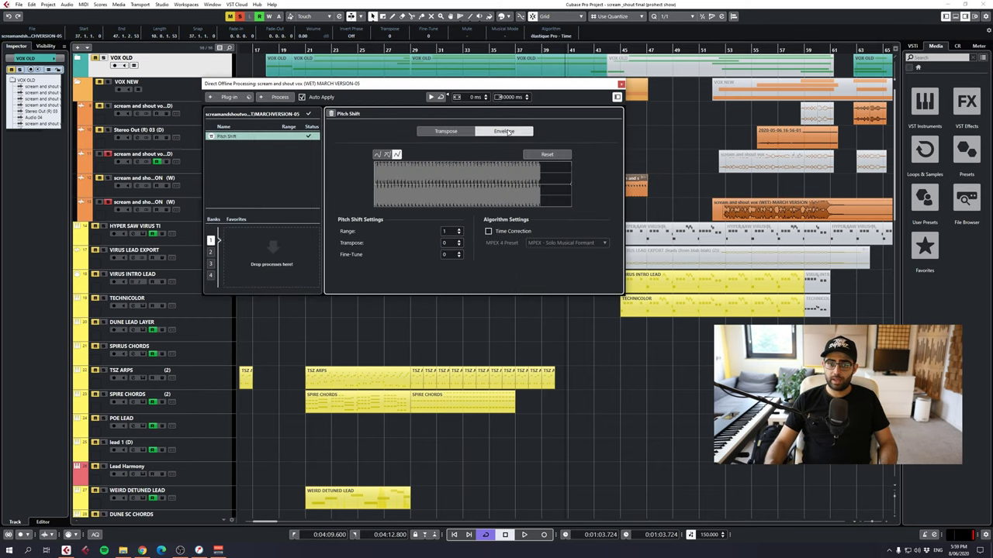
click(445, 231)
text(12)
key(Return)
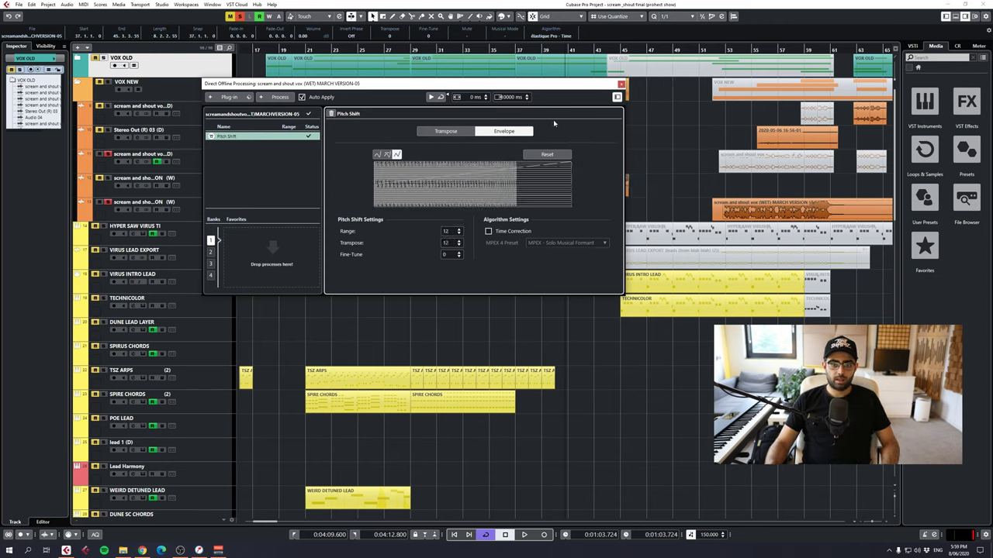
- Add a second envelope Pitch Shift with a range of 12 to the bounced vocal and play it from bar 37
click(621, 84)
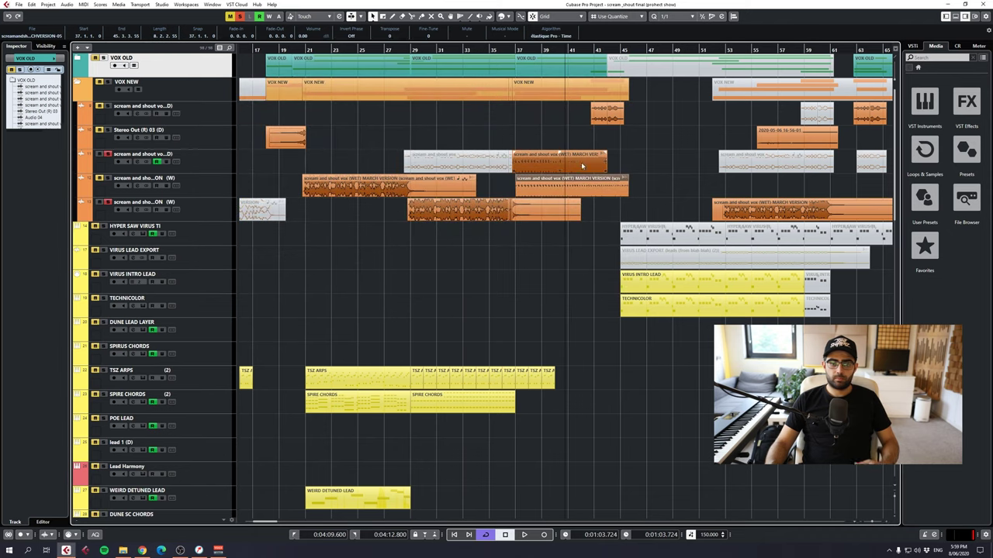
click(516, 49)
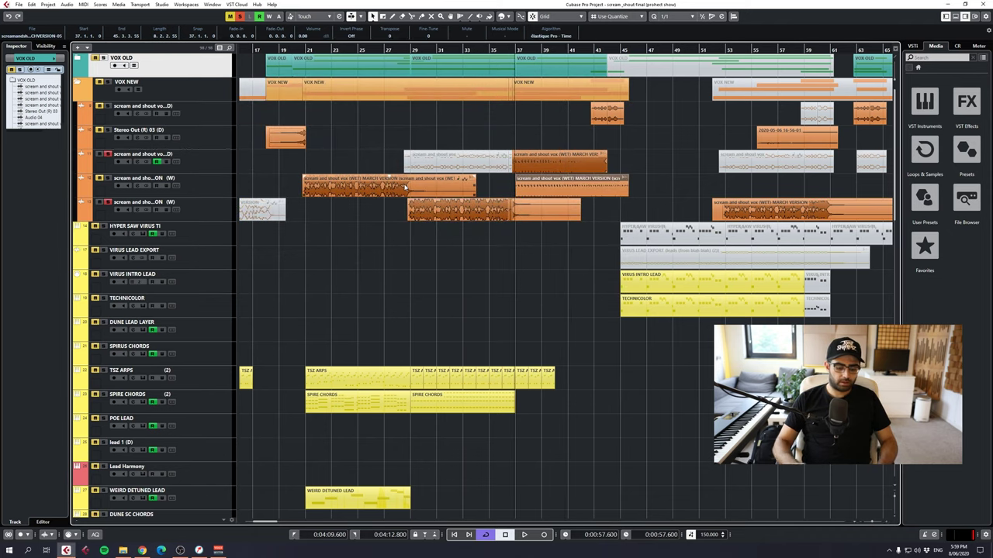
key(F7)
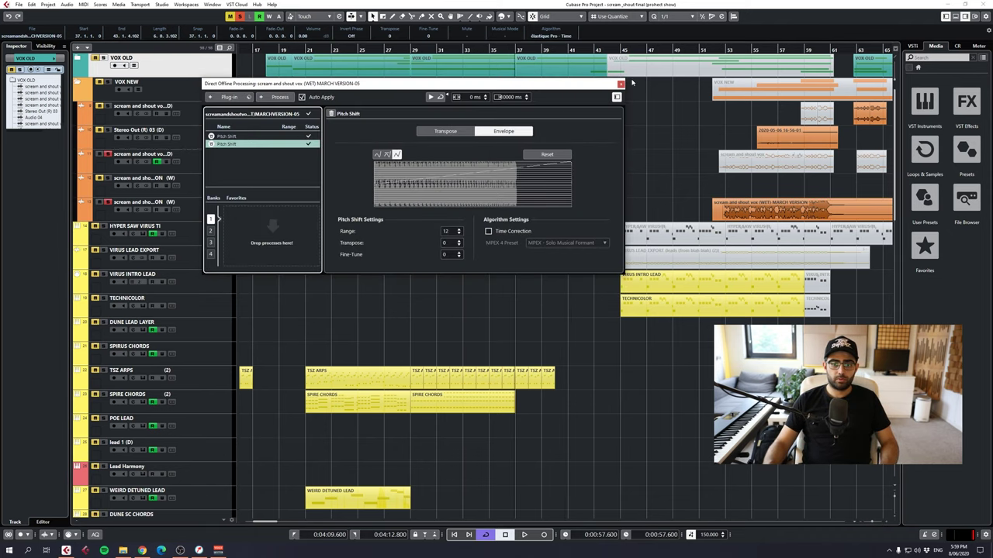
click(621, 85)
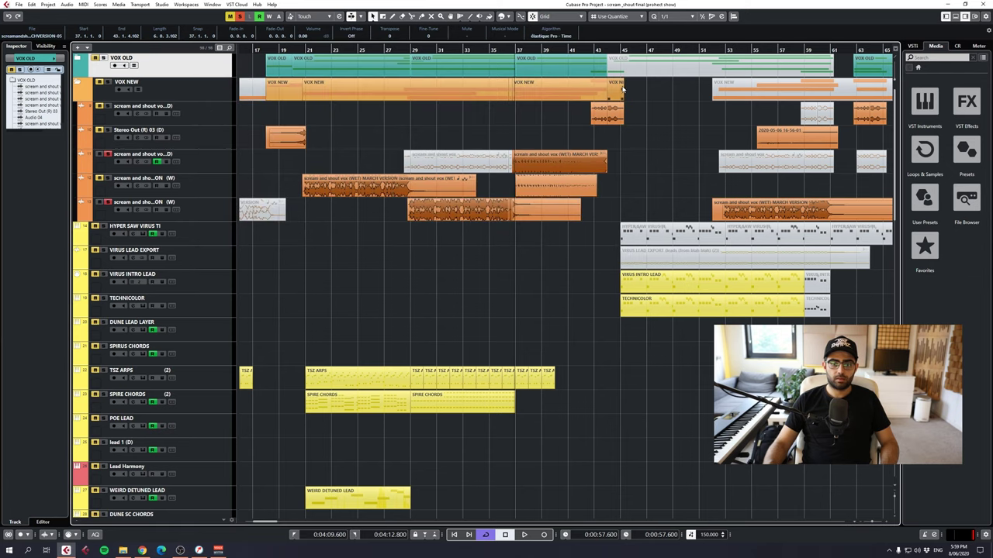
click(516, 48)
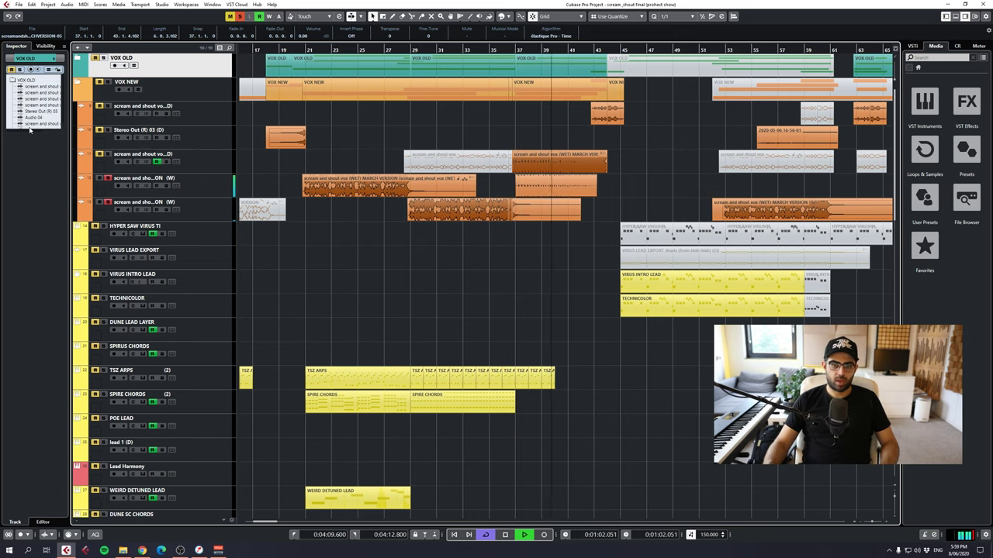
- Revert the bounced vocal on track 12 to separate slices and duplicate further copies past bar 49
drag(598, 50, 583, 189)
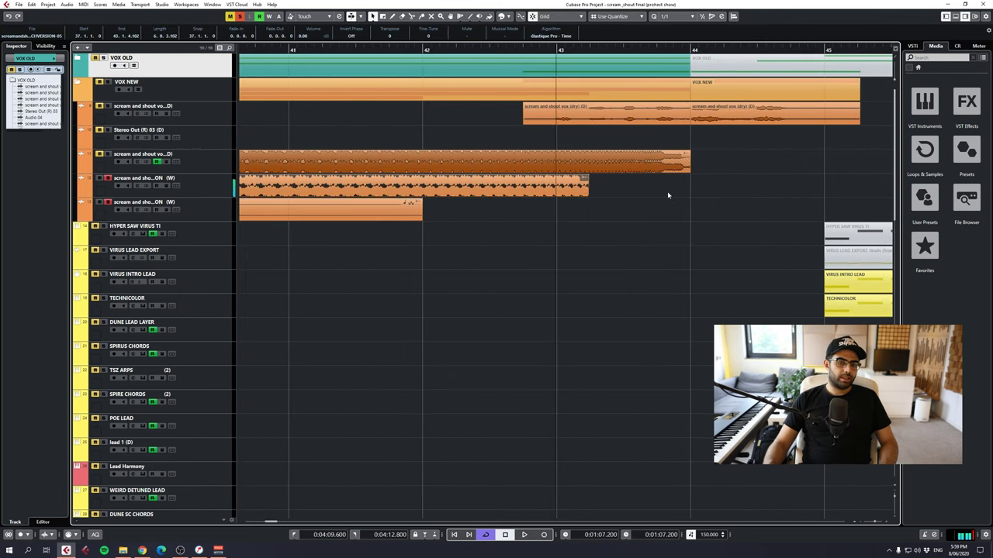
key(g)
key(g)
key(g)
key(g)
key(g)
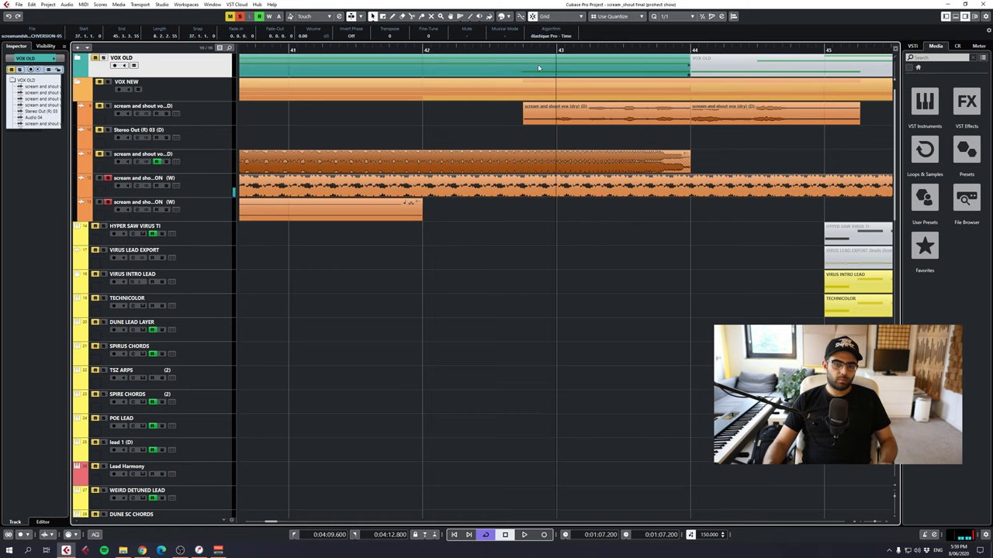
click(682, 199)
drag(682, 199, 679, 198)
key(ctrl+d)
key(ctrl+d)
key(ctrl+d)
key(ctrl+d)
key(ctrl+d)
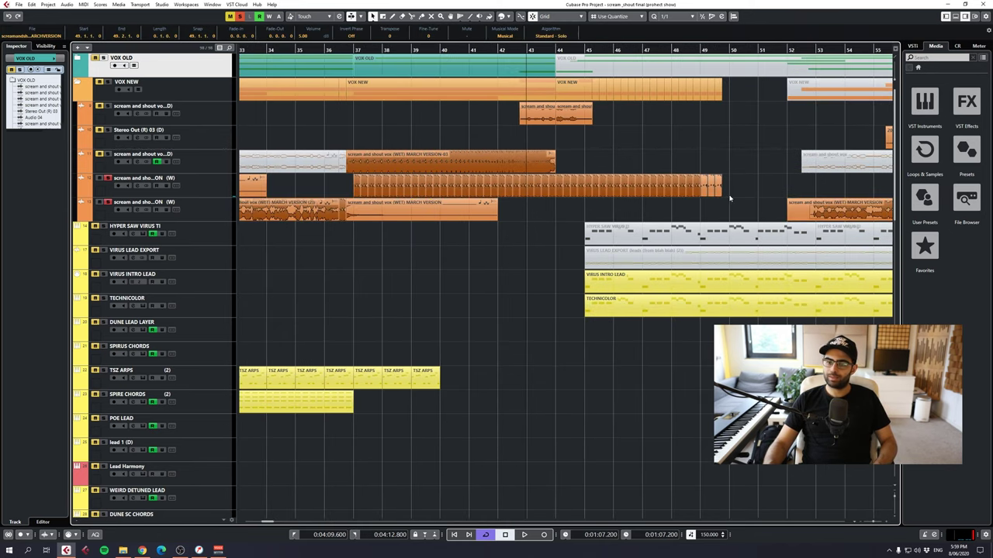
- Undo the slice duplication on track 12 so that all the copies from bar 37 onward are removed
drag(839, 190, 298, 208)
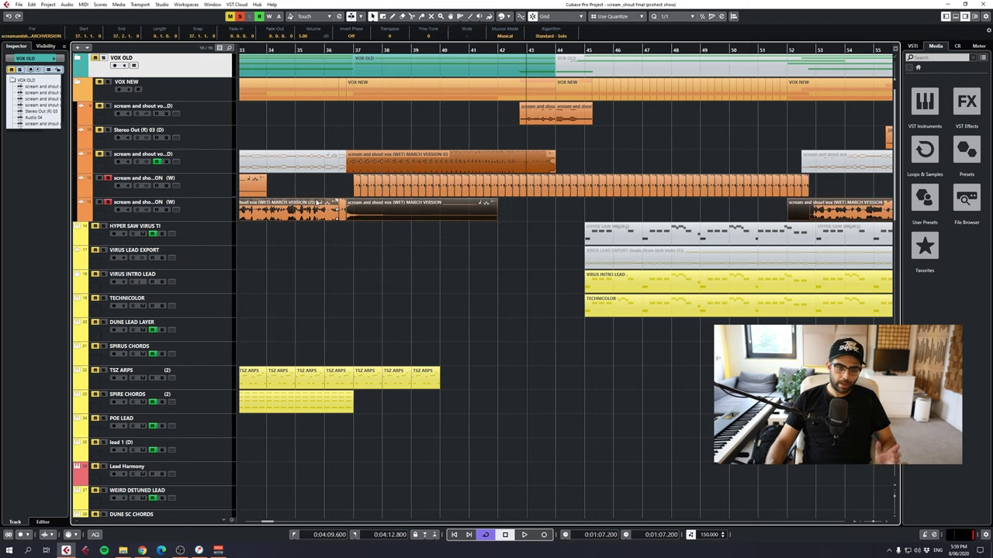
click(327, 196)
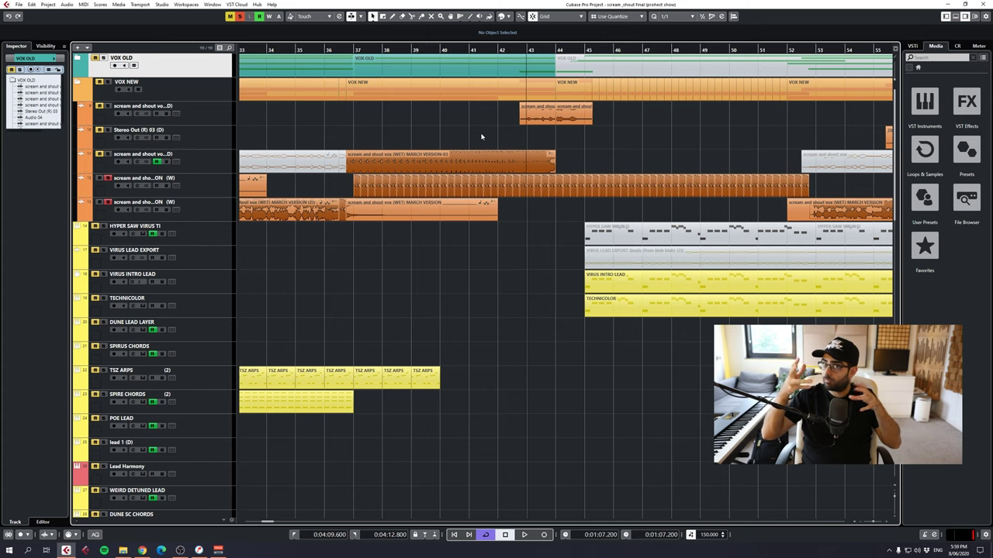
key(ctrl+z)
key(ctrl+z)
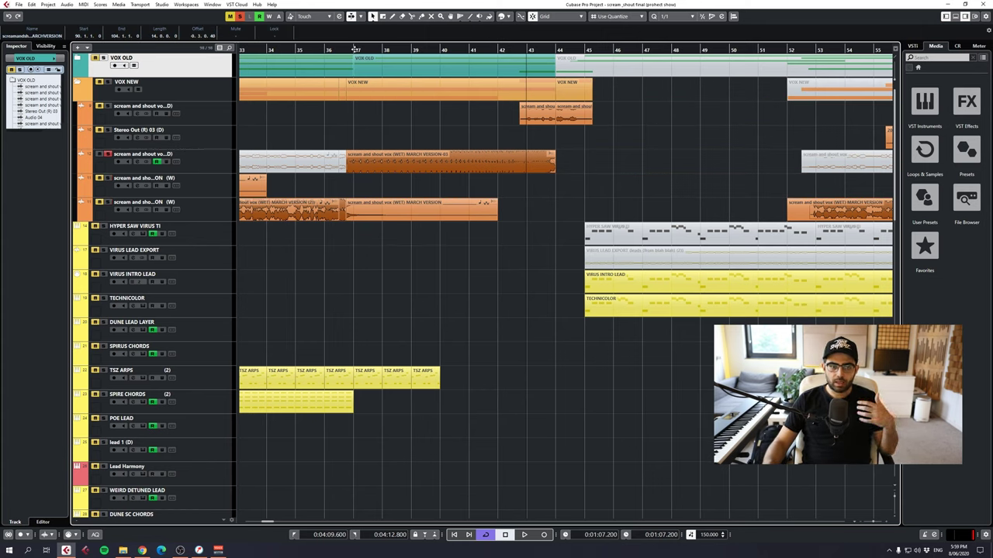
- Show all used automation for the project's tracks and collapse the VOX OLD folder
click(215, 163)
right_click(215, 164)
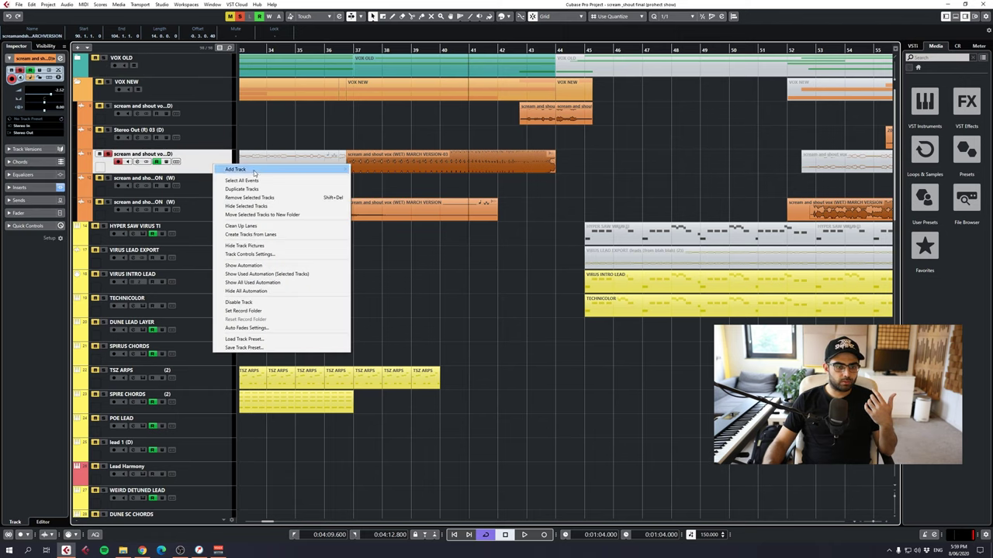
click(253, 283)
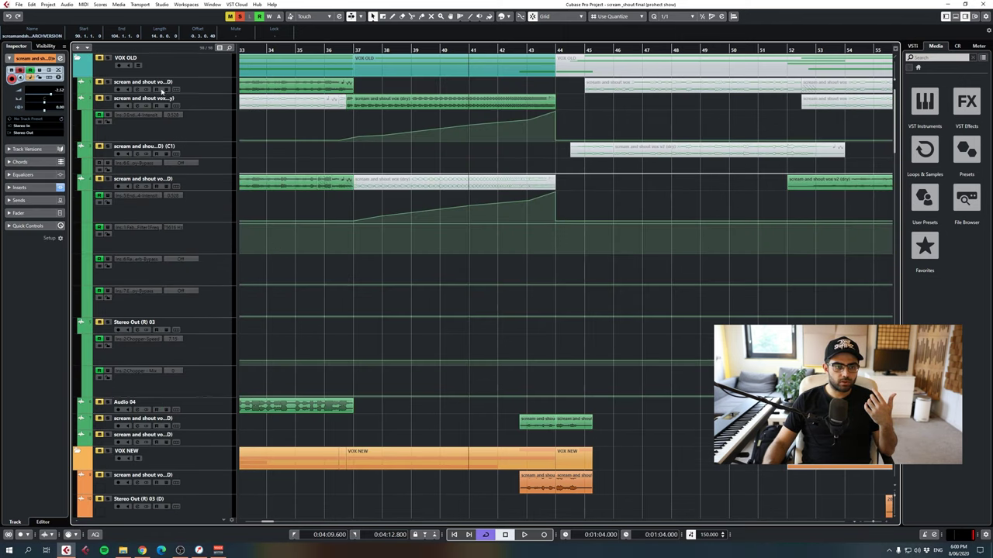
click(78, 64)
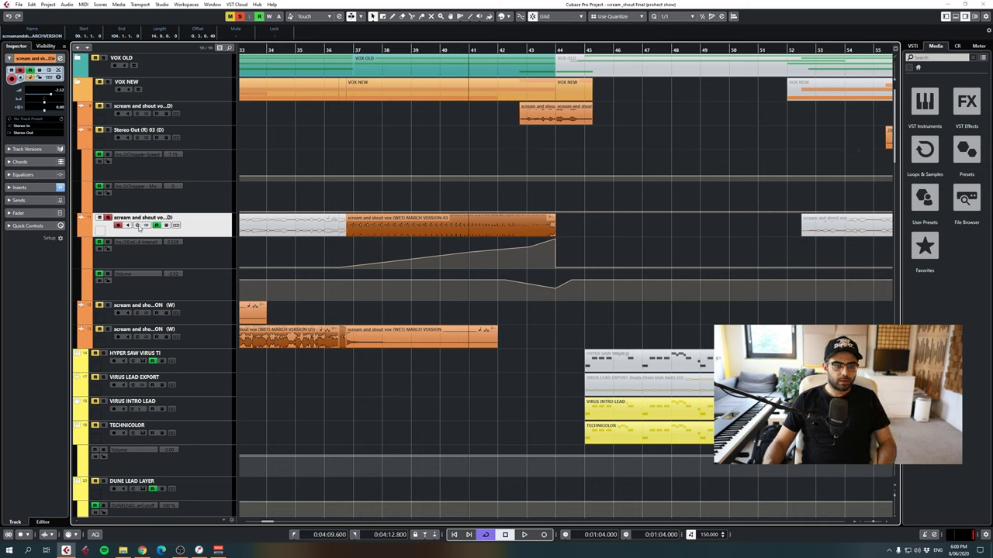
- Open the Endless Smile insert from vocal track 11's channel settings, close those settings and move the plug-in clear of the vocal events
click(140, 226)
click(362, 186)
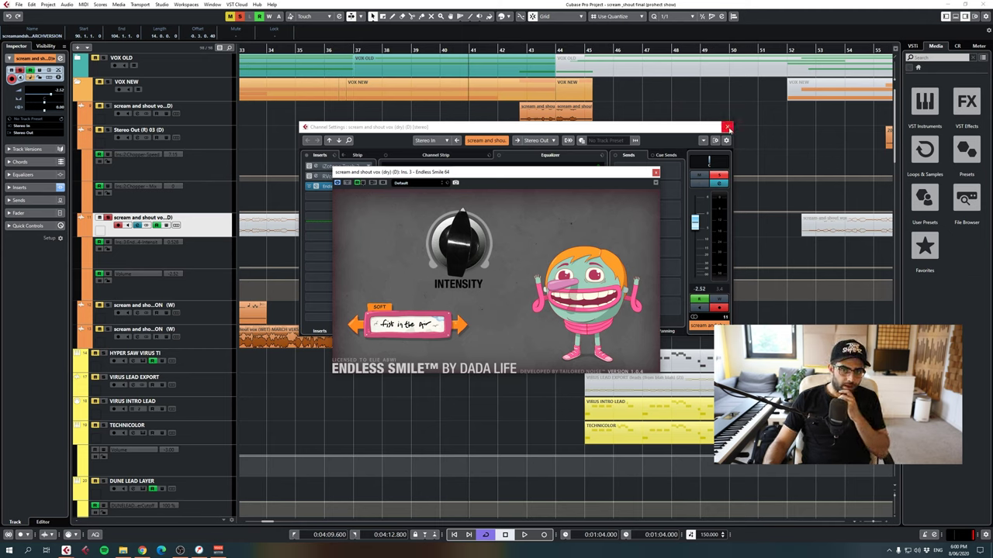
click(727, 126)
drag(516, 178, 728, 179)
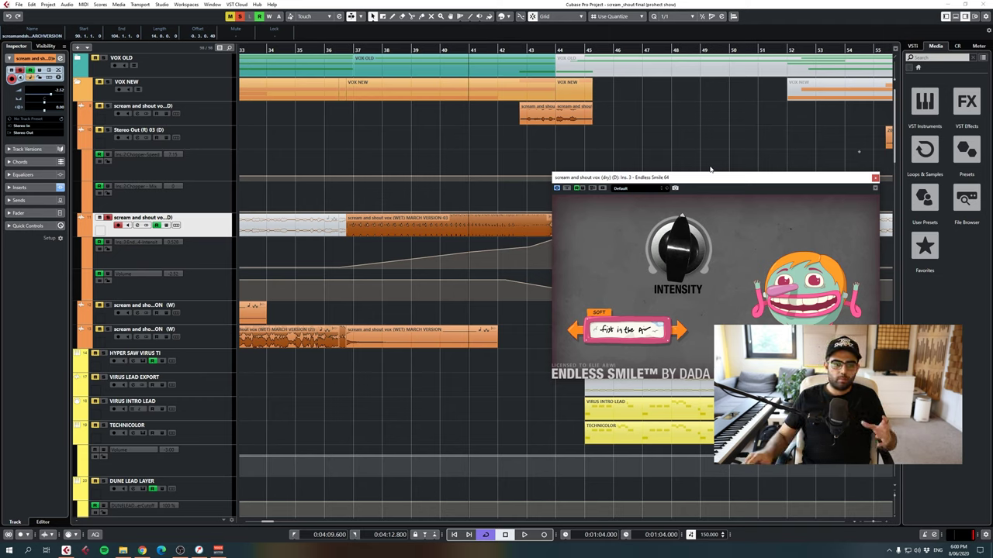
- Play the vocal build-up from bar 37 to about bar 44 with the automated Endless Smile intensity in view
click(355, 49)
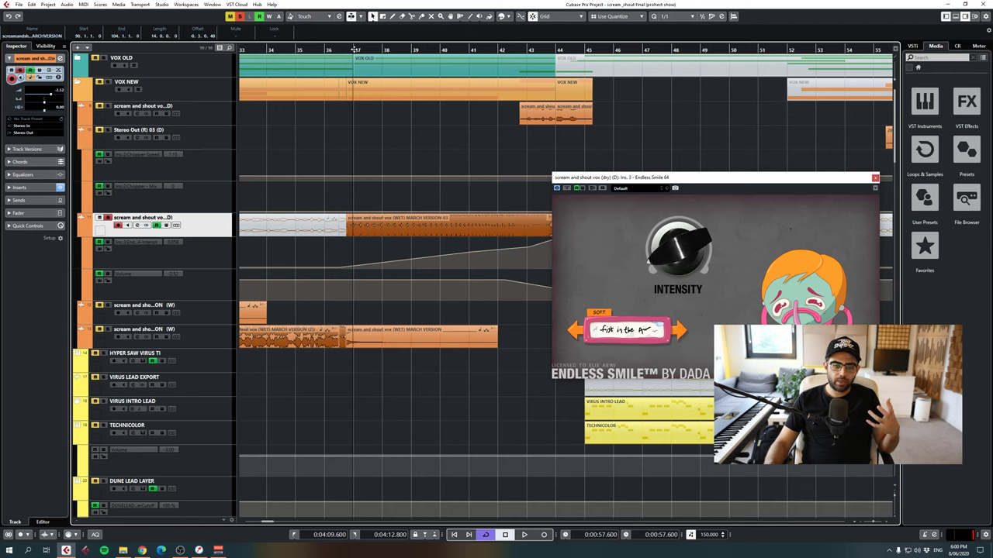
key(space)
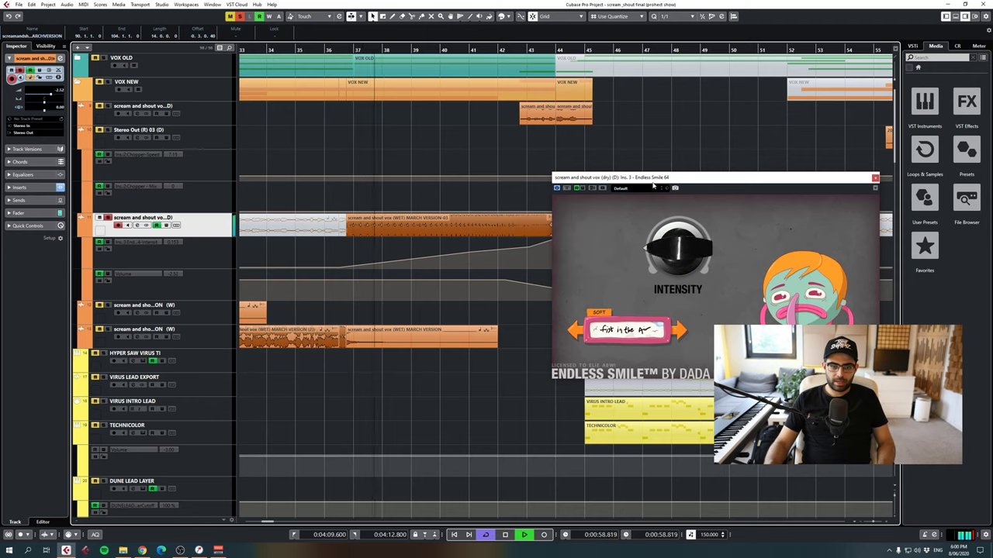
drag(653, 184, 710, 175)
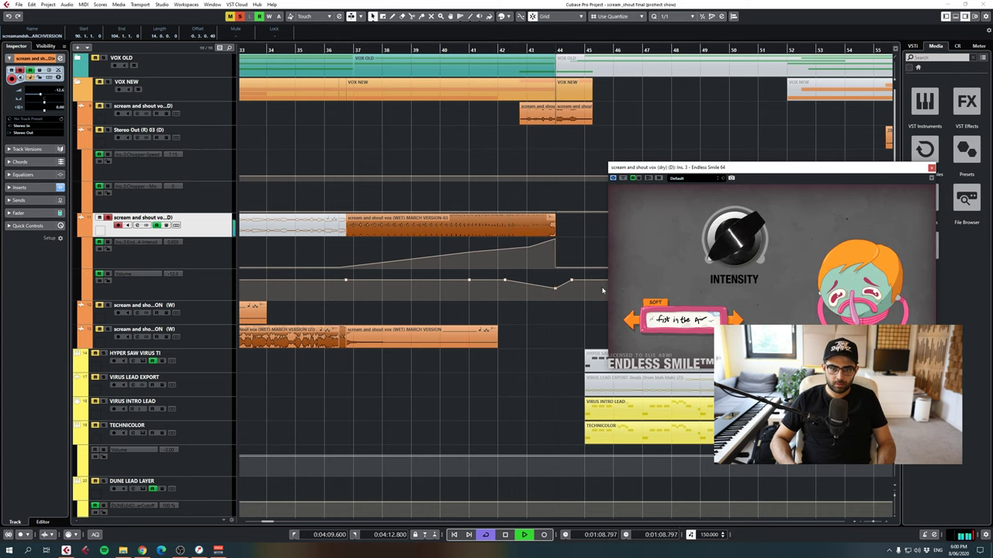
key(space)
- Step backward through the Endless Smile presets to the medium one, then forward to the extreme Dada Dynamite preset
click(631, 319)
click(631, 320)
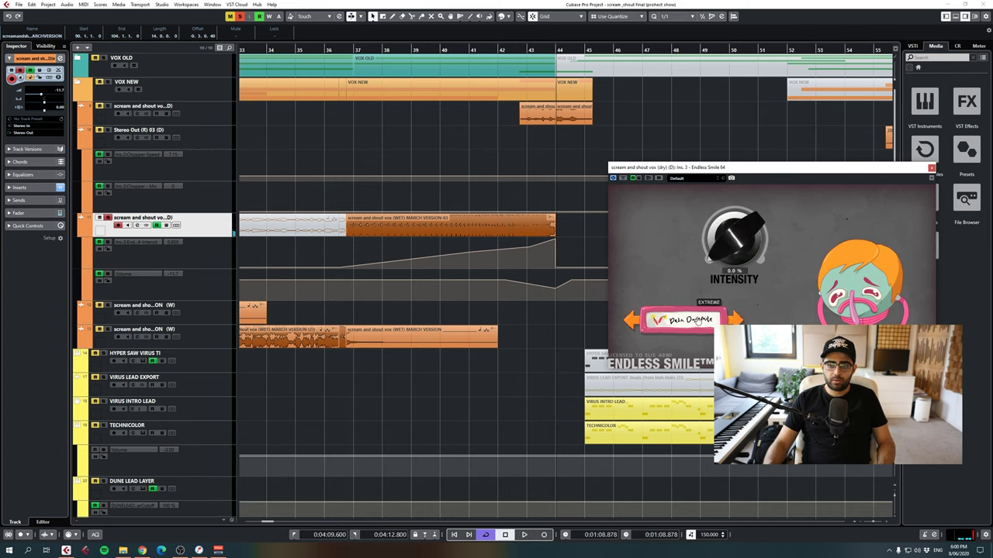
click(635, 326)
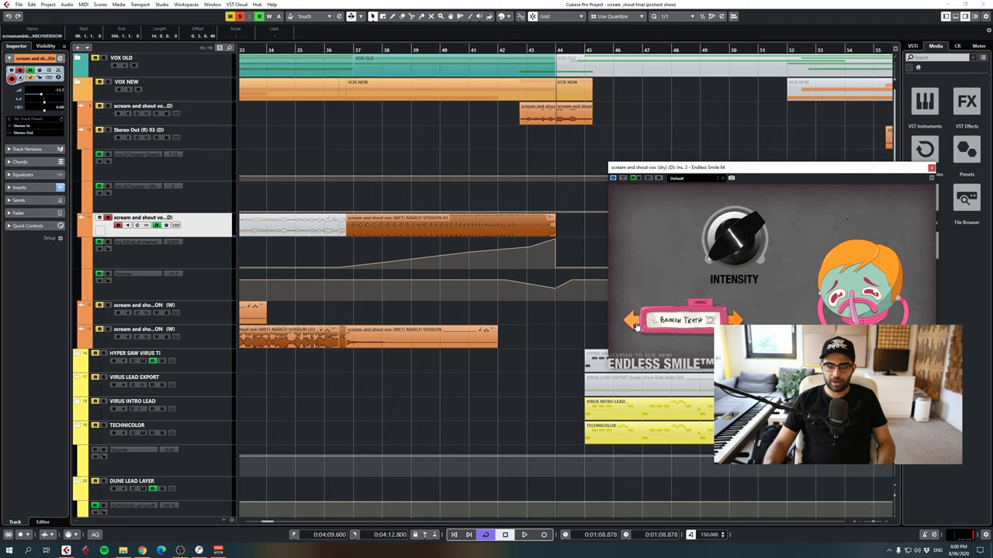
click(636, 326)
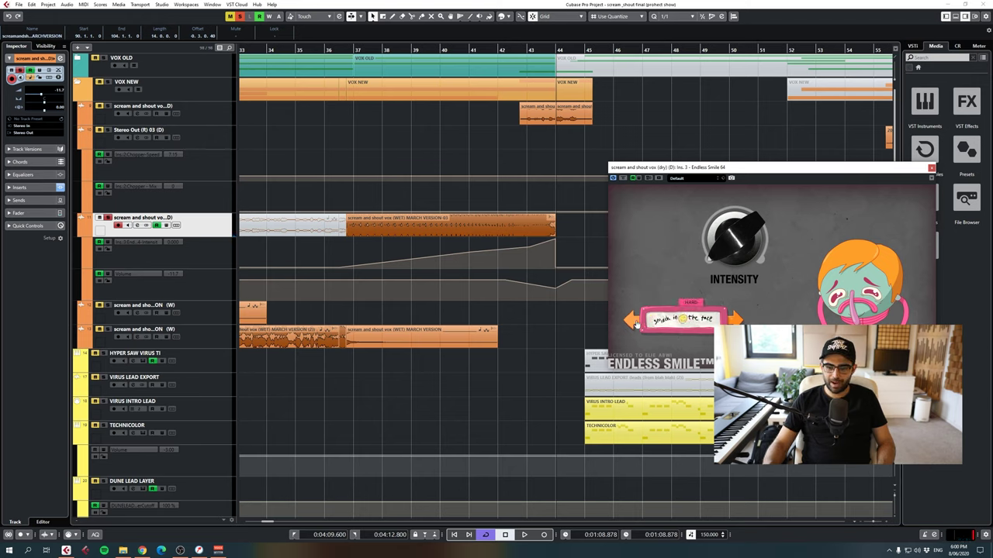
click(635, 325)
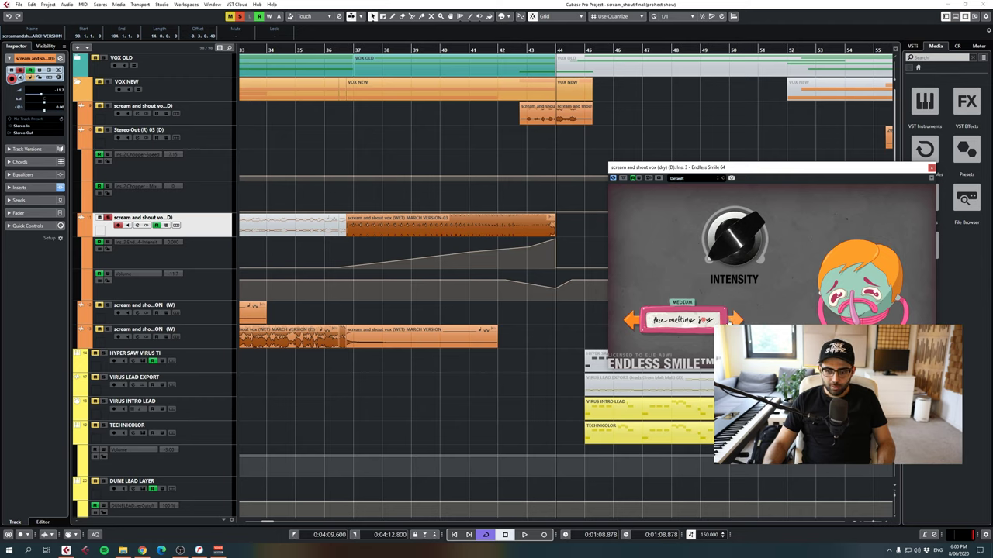
click(737, 319)
click(737, 319)
click(737, 319)
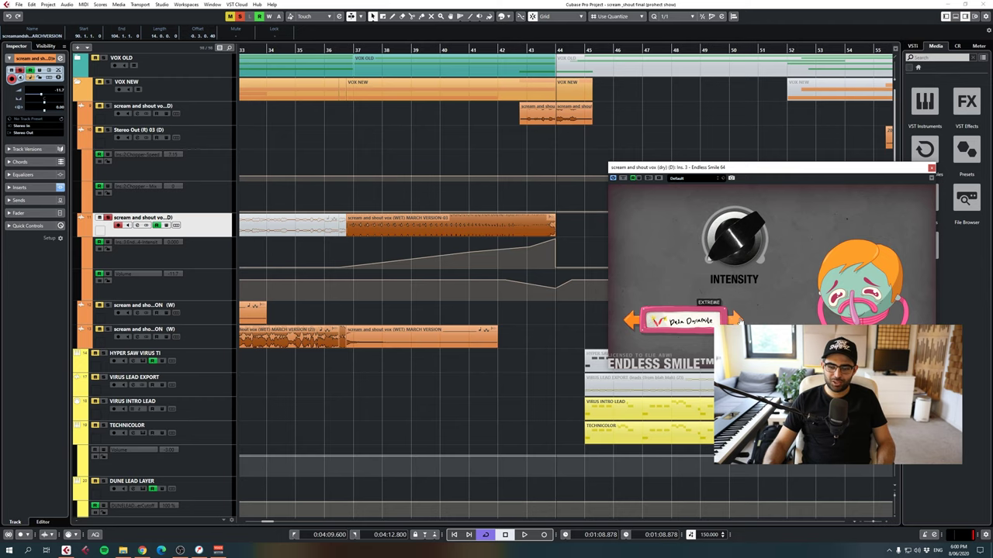
- Audition the end of the build-up from about bar 42 twice with the extreme Endless Smile preset
click(495, 49)
key(space)
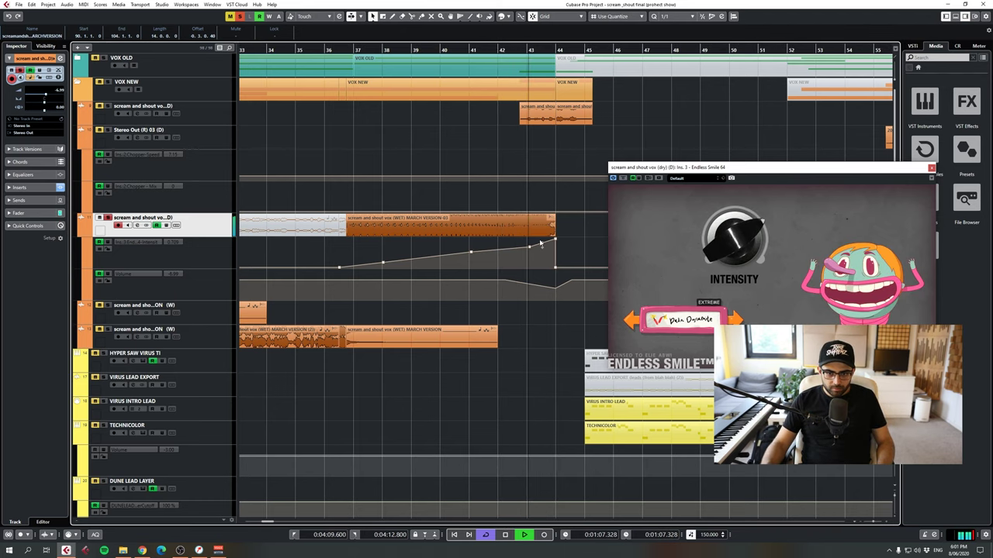
key(space)
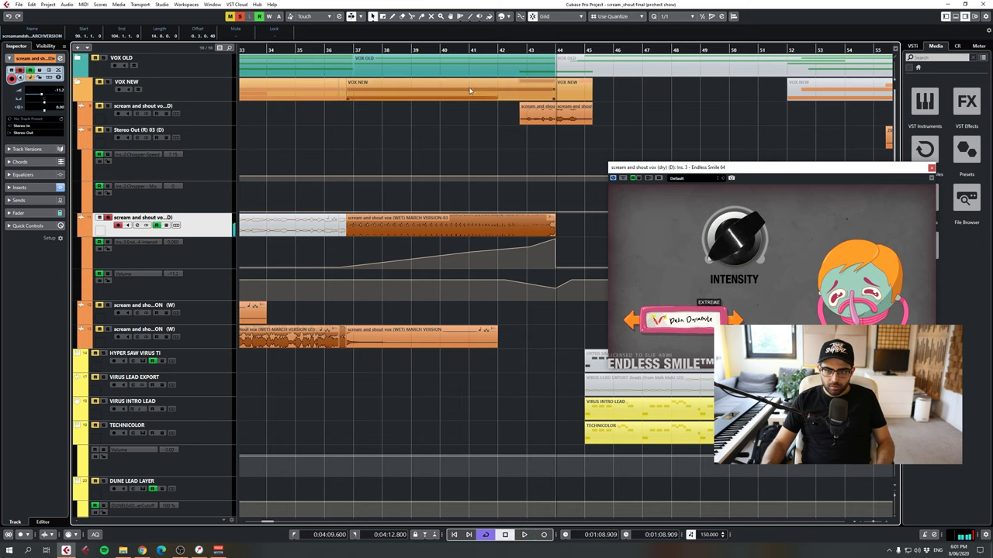
key(space)
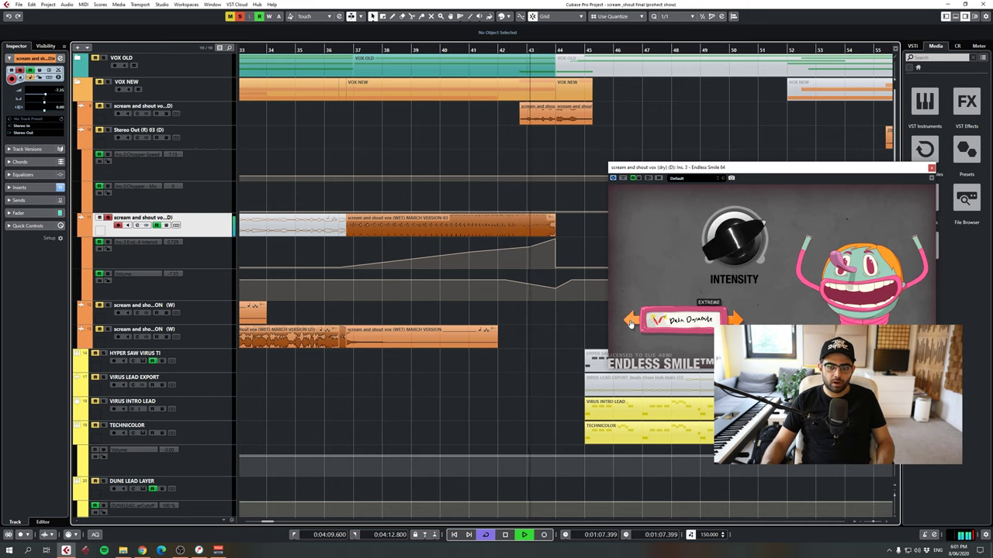
key(space)
- Switch Endless Smile back to the soft Fist in the Air preset and audition the build-up from bar 42
click(630, 320)
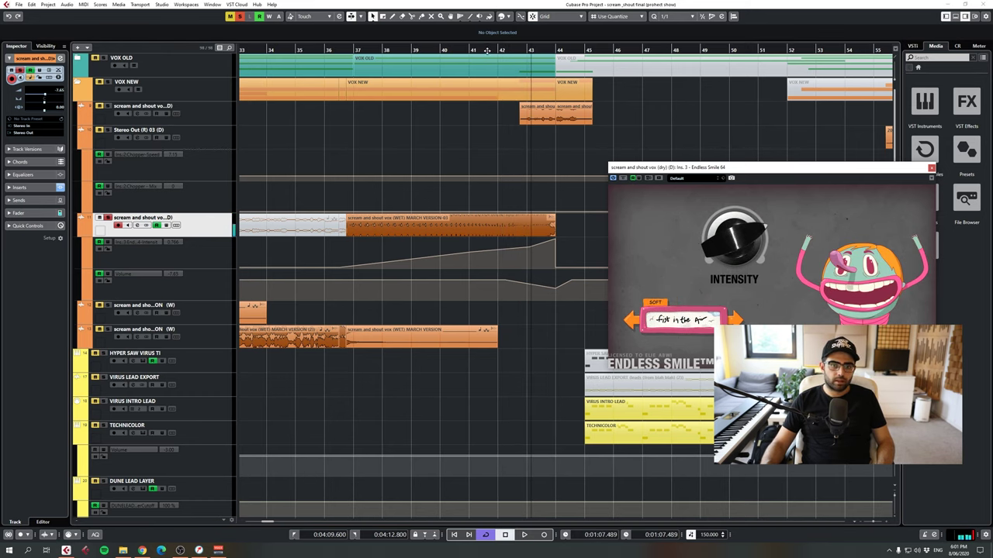
click(487, 49)
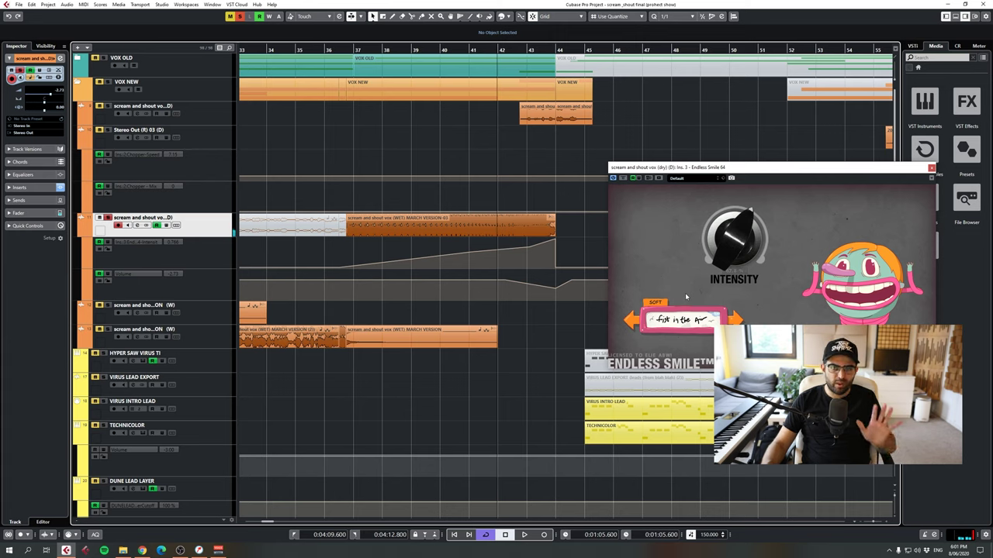
key(space)
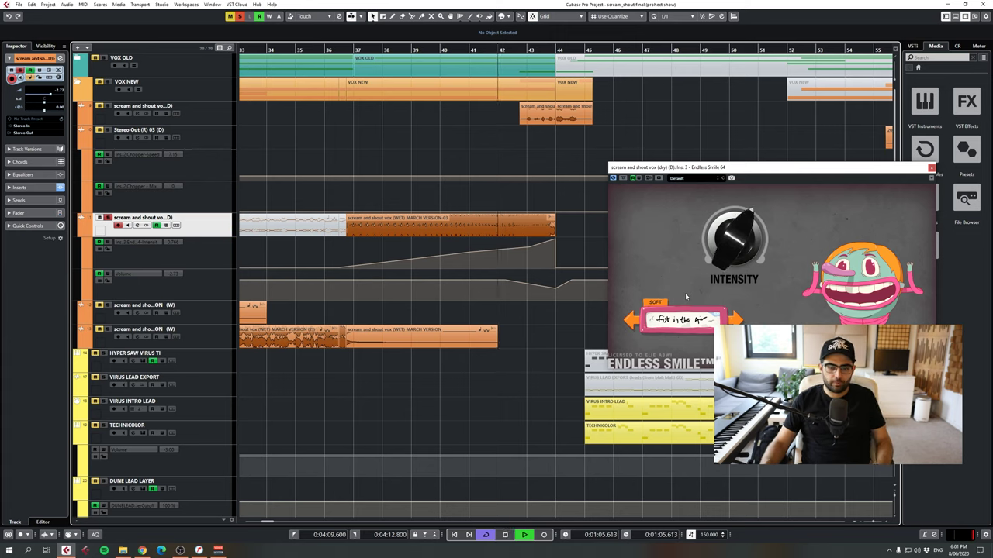
key(space)
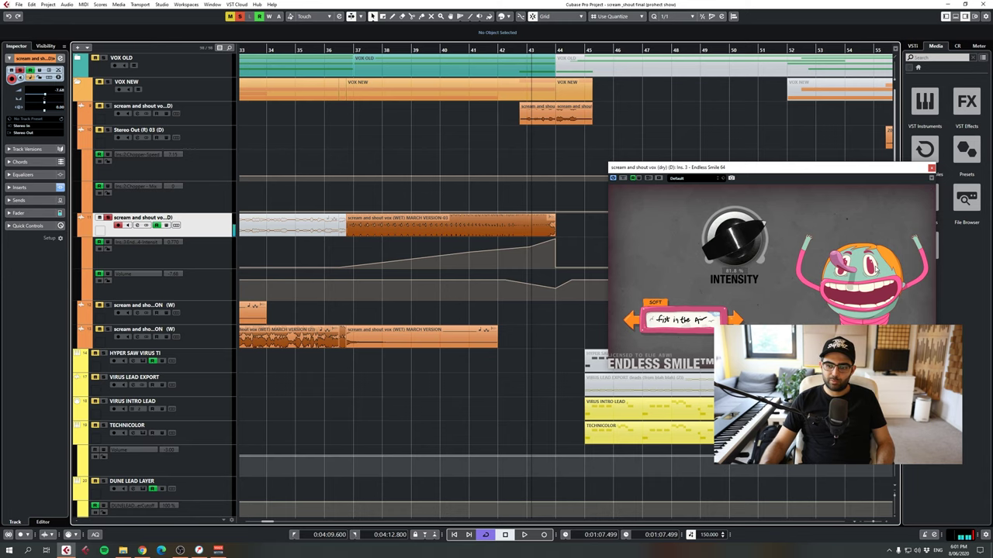
- Close the Endless Smile window and briefly play the end of the vocal build-up
drag(851, 170, 468, 104)
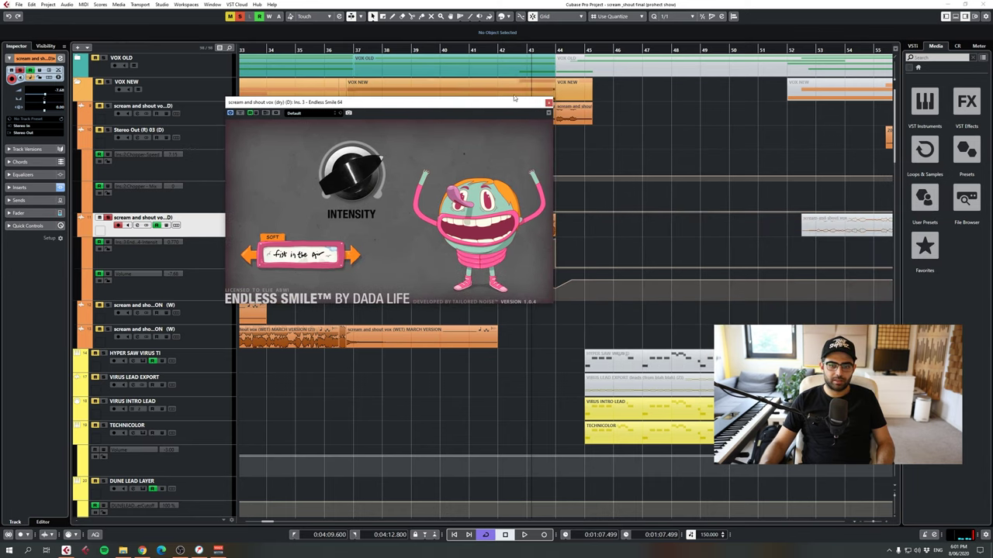
click(549, 103)
key(space)
key(space)
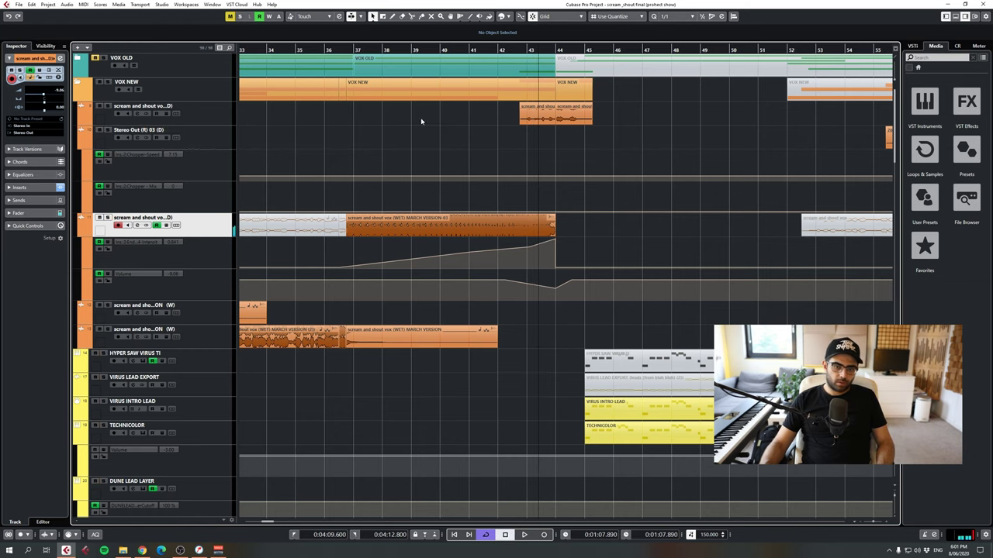
- Solo the first vocal track in the VOX NEW folder and set the playhead to bar 43
click(107, 106)
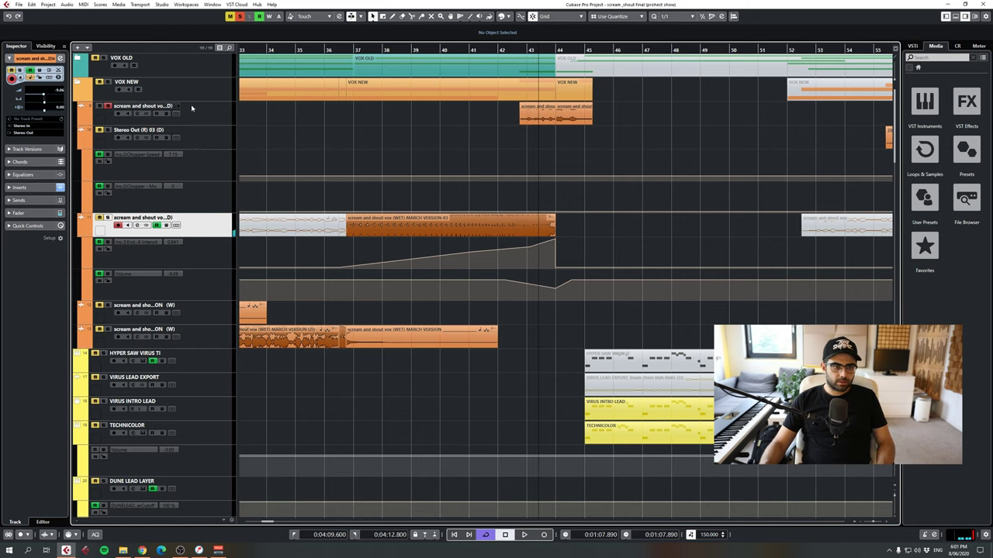
click(554, 49)
key(h)
key(h)
click(488, 49)
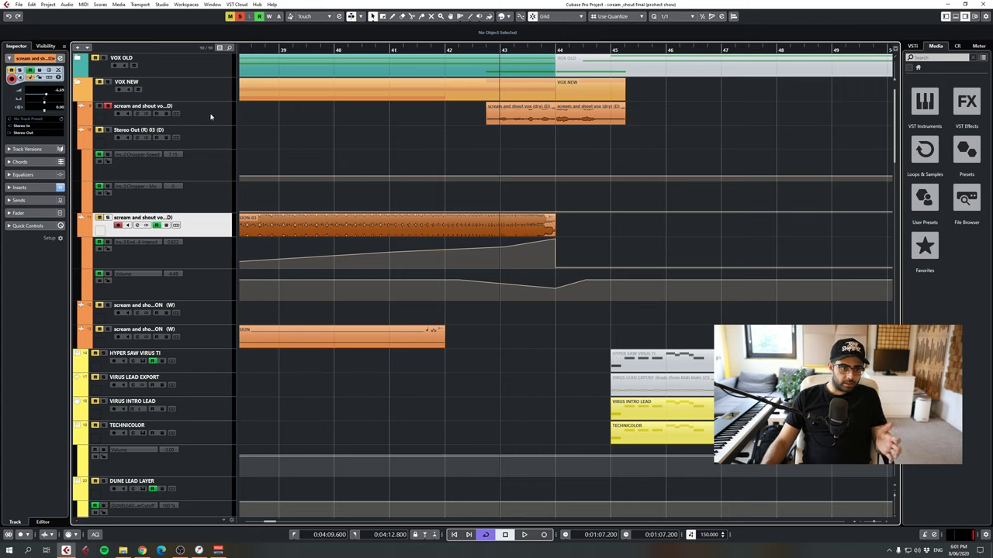
- Select the vocal clip before bar 44 on the soloed track and audition the vocal from about bar 43 to bar 45
click(524, 124)
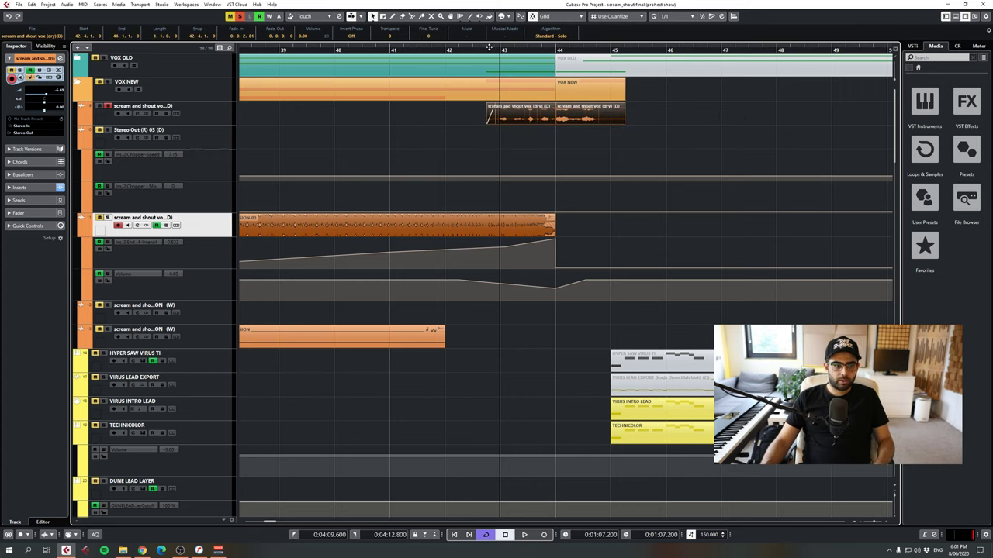
click(458, 49)
key(space)
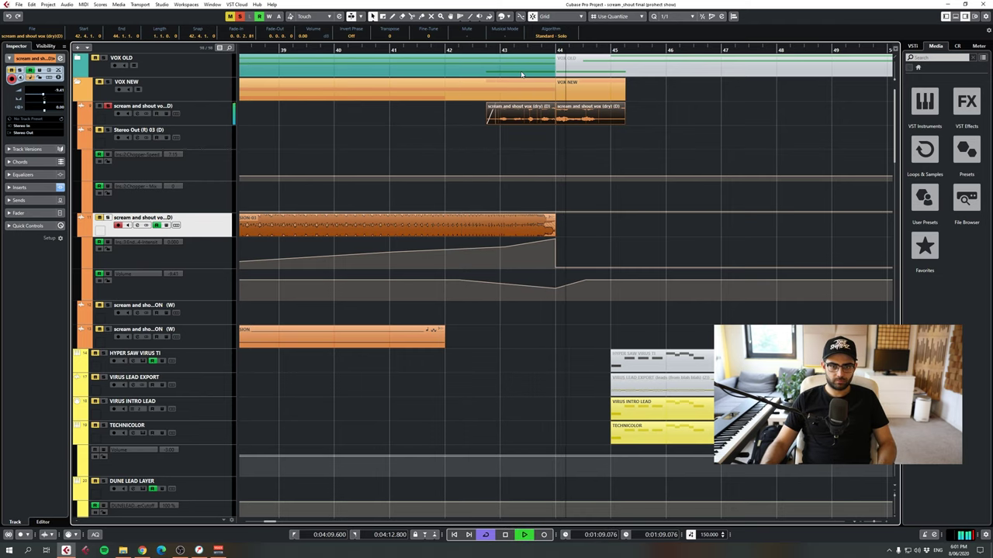
key(space)
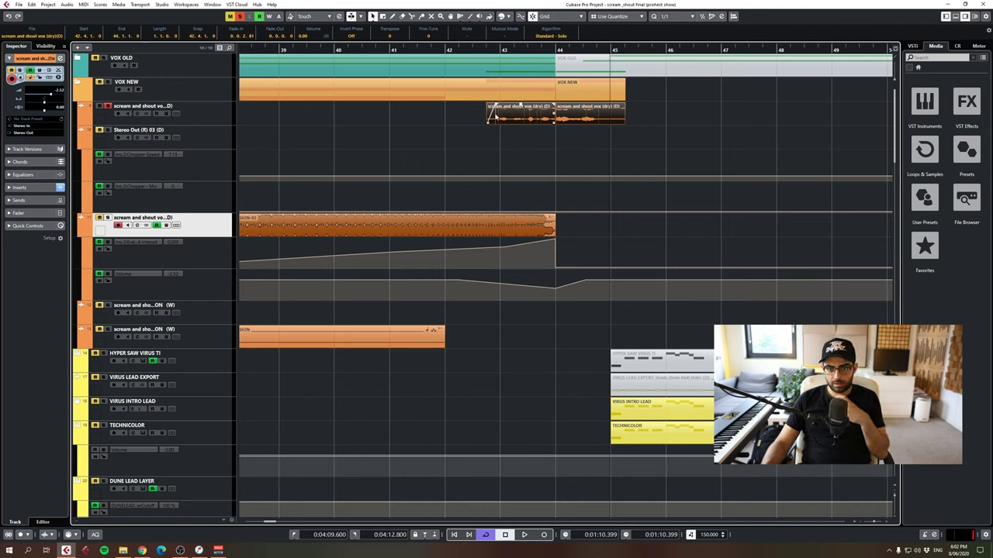
- Open the vocal clip before bar 44 in the Sample Editor and inspect its flattened VariAudio segments
double_click(521, 118)
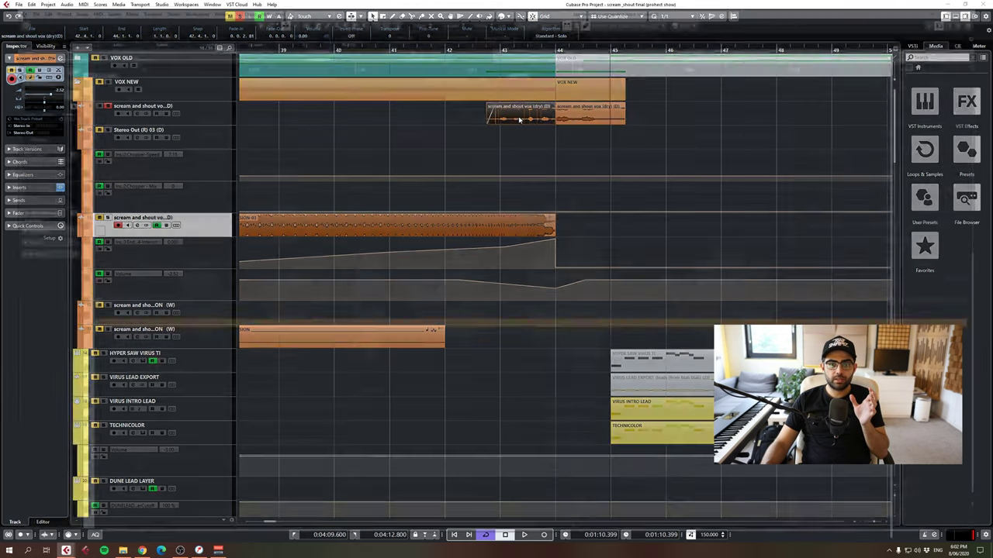
click(409, 52)
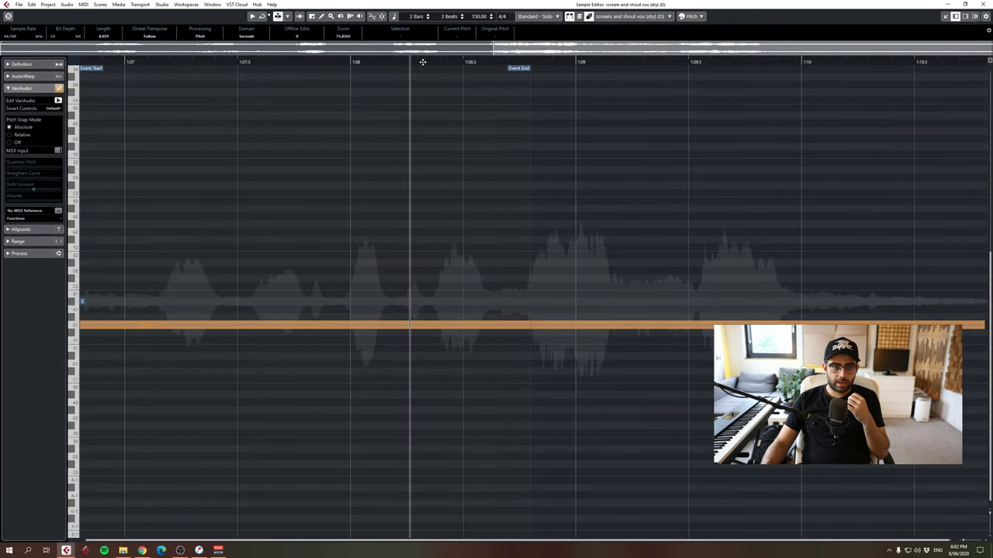
click(422, 61)
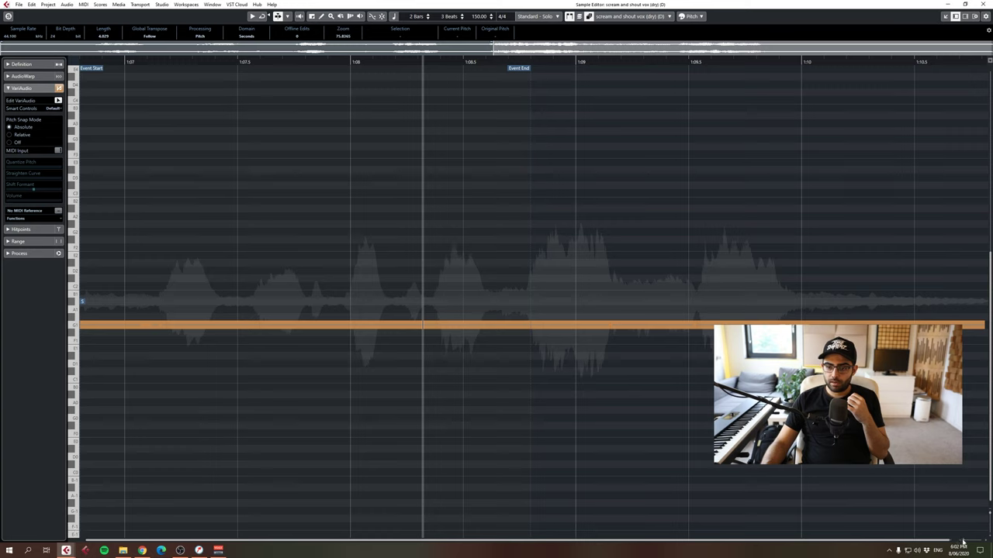
mouse_move(944, 238)
mouse_down()
mouse_move(494, 410)
mouse_move(117, 403)
mouse_up()
click(261, 241)
drag(184, 276, 221, 388)
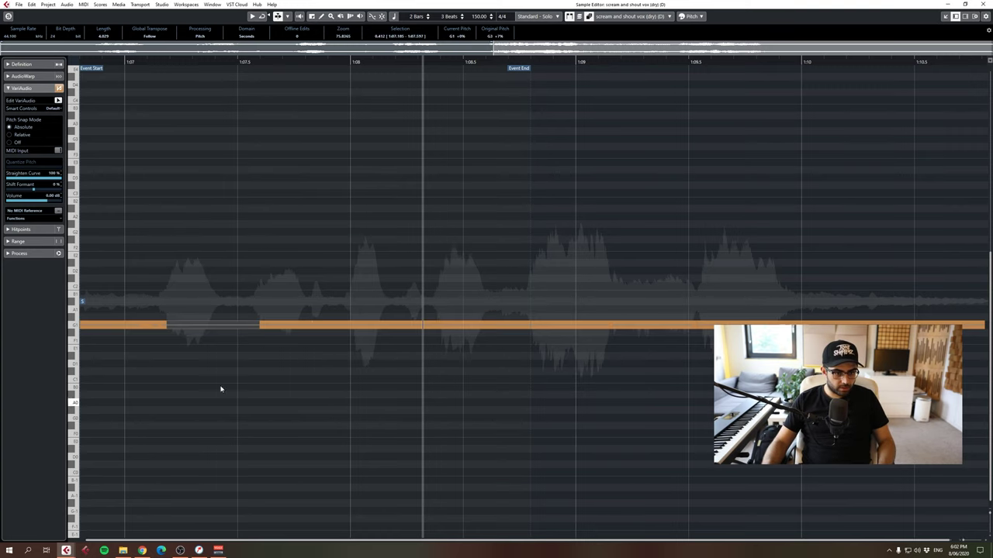
- Select all of the clip's VariAudio segments and reset all changes for the selection
key(ctrl+a)
click(55, 218)
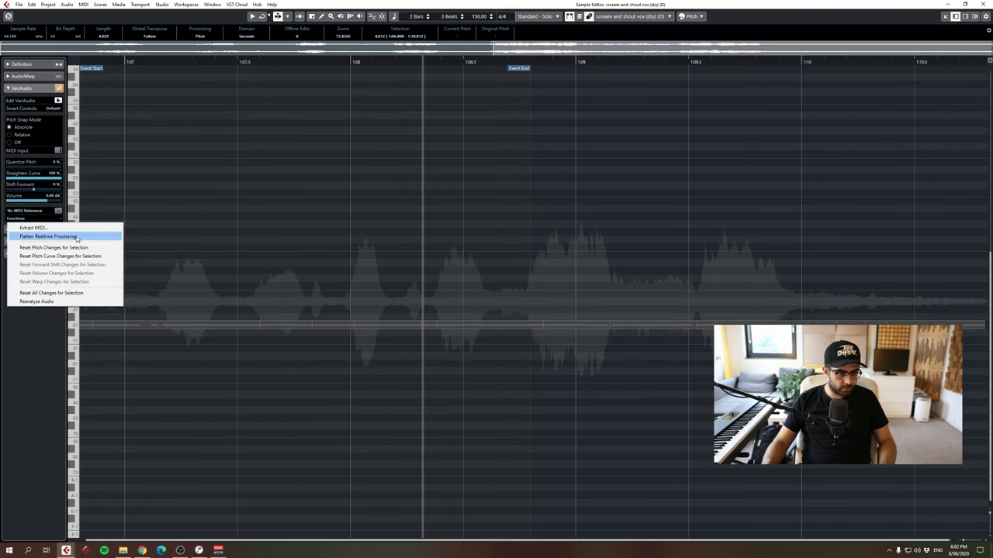
click(73, 292)
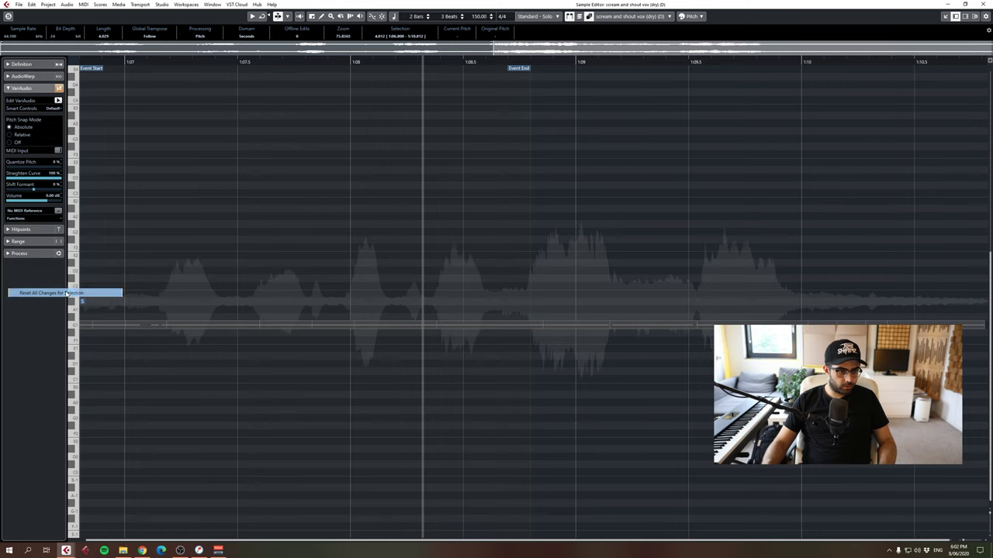
click(495, 298)
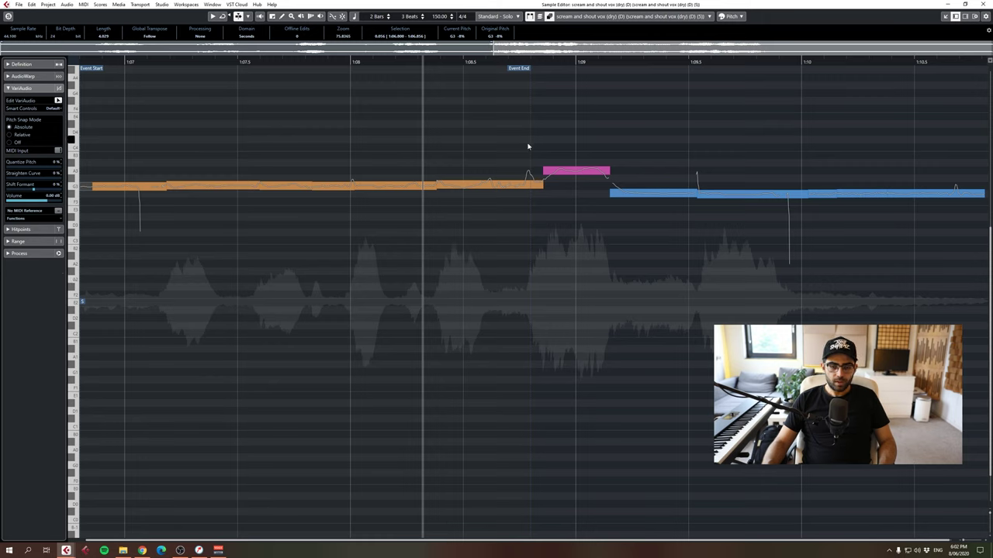
- Lower all the pitch segments of the vocal by about two octaves and line them up around G#1
key(ctrl+a)
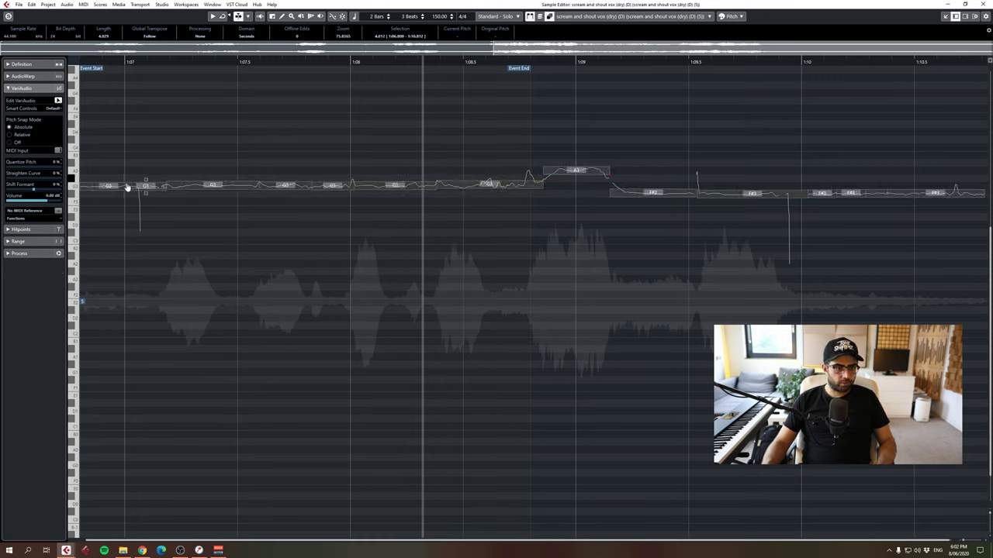
drag(127, 190, 144, 372)
click(582, 281)
drag(572, 353, 571, 364)
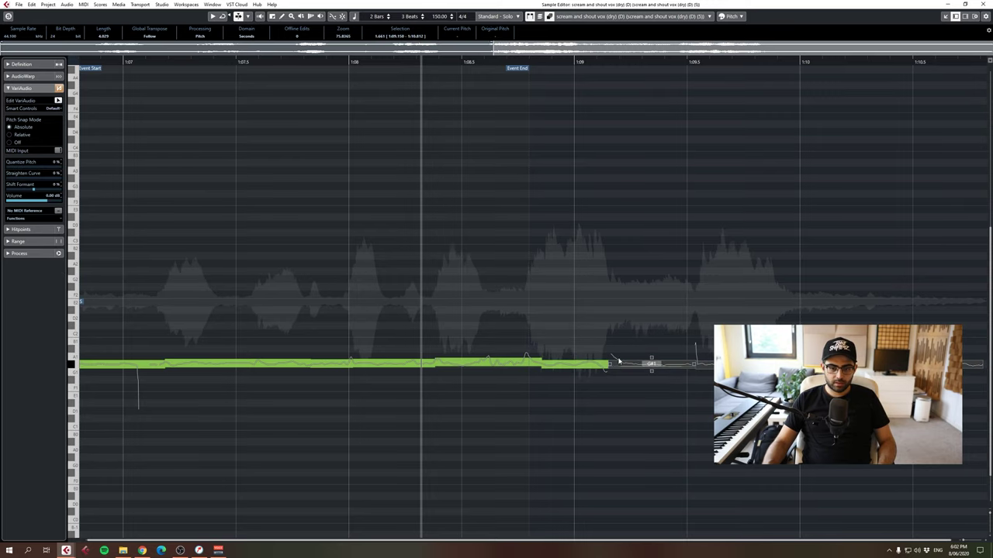
- Undo the demonstrated pitch moves and the VariAudio reset, and close the Sample Editor
key(ctrl+z)
key(ctrl+z)
key(ctrl+z)
click(388, 187)
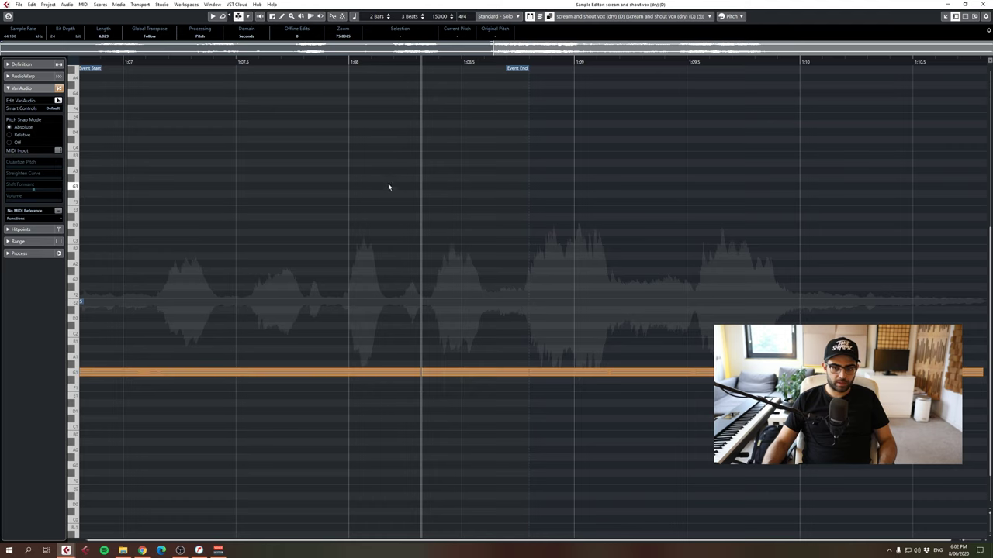
click(986, 4)
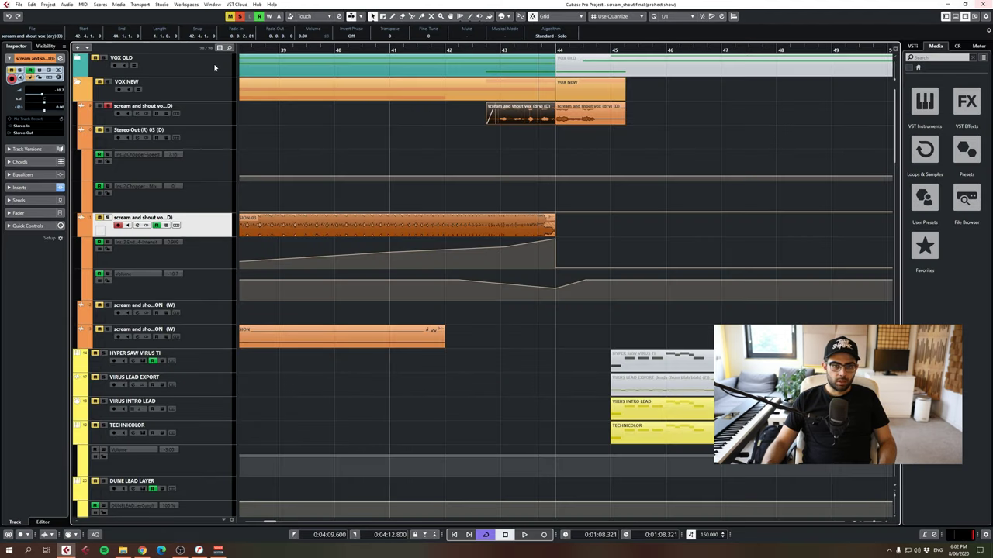
- Bypass all inserts on the first VOX NEW vocal track and audition the vocal without effects
click(139, 114)
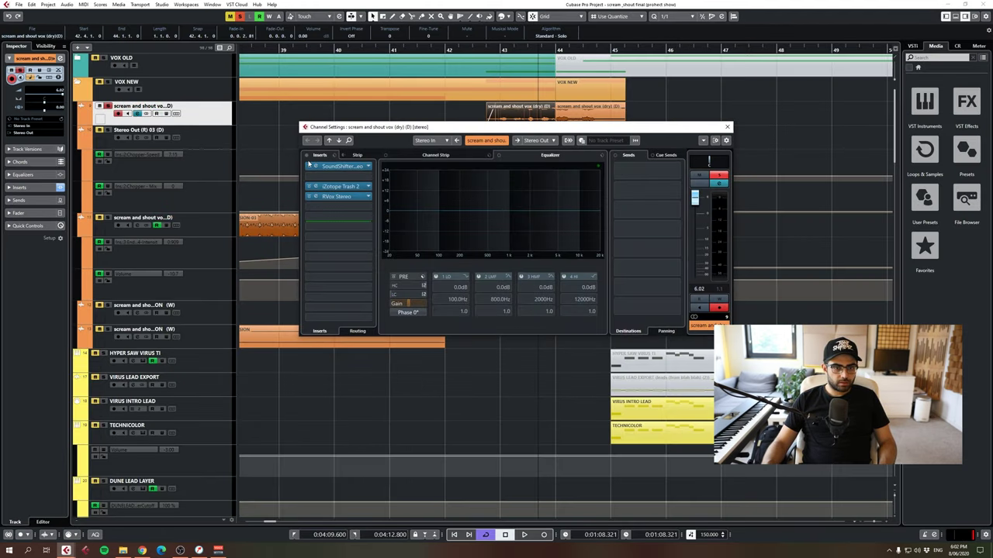
click(726, 126)
key(space)
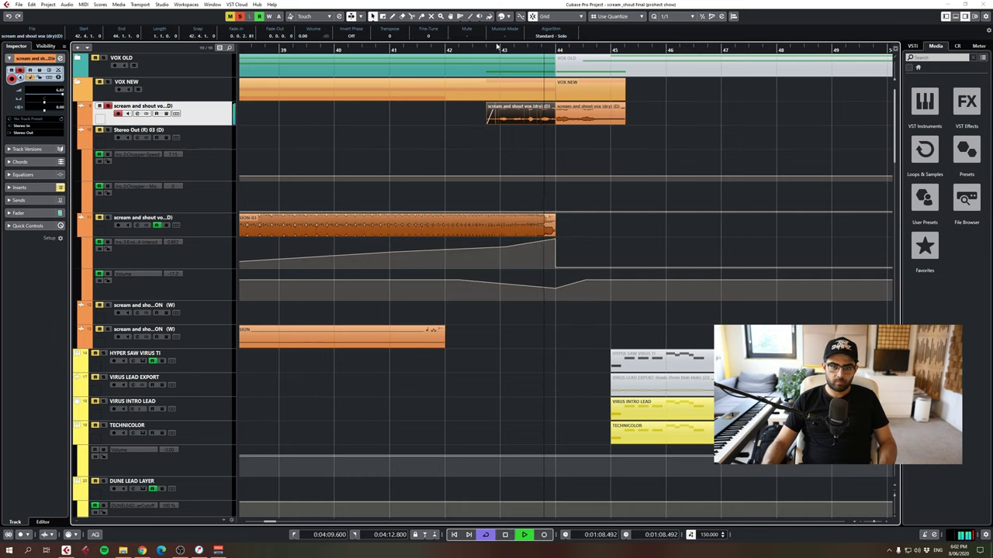
key(space)
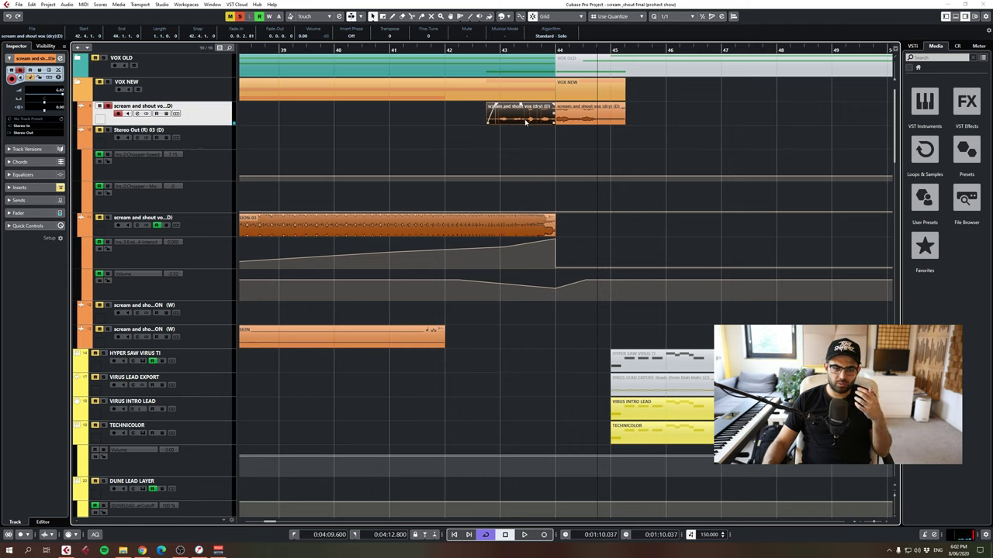
- Activate only the SoundShifter insert, keeping iZotope Trash 2 and RVox bypassed, and audition the vocal from bar 43
click(176, 113)
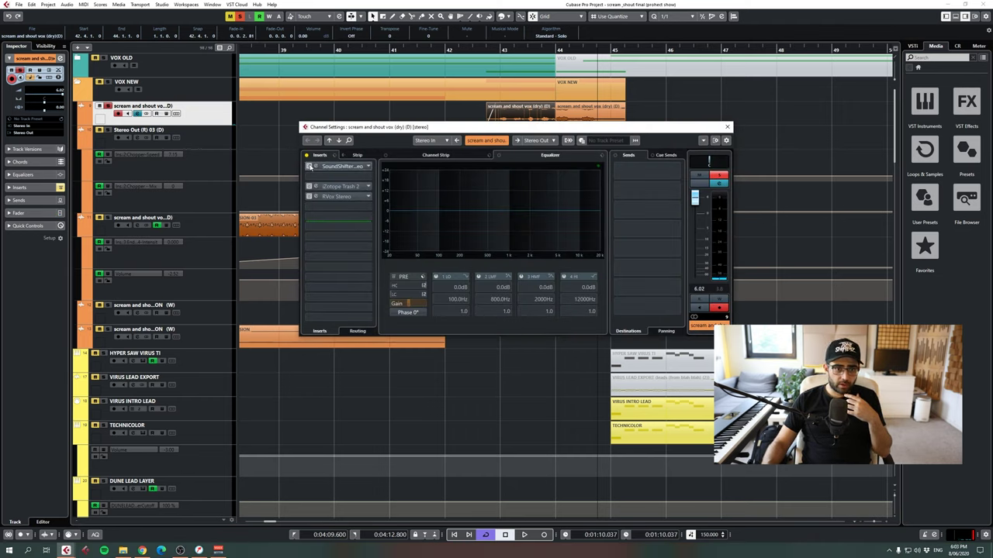
click(501, 48)
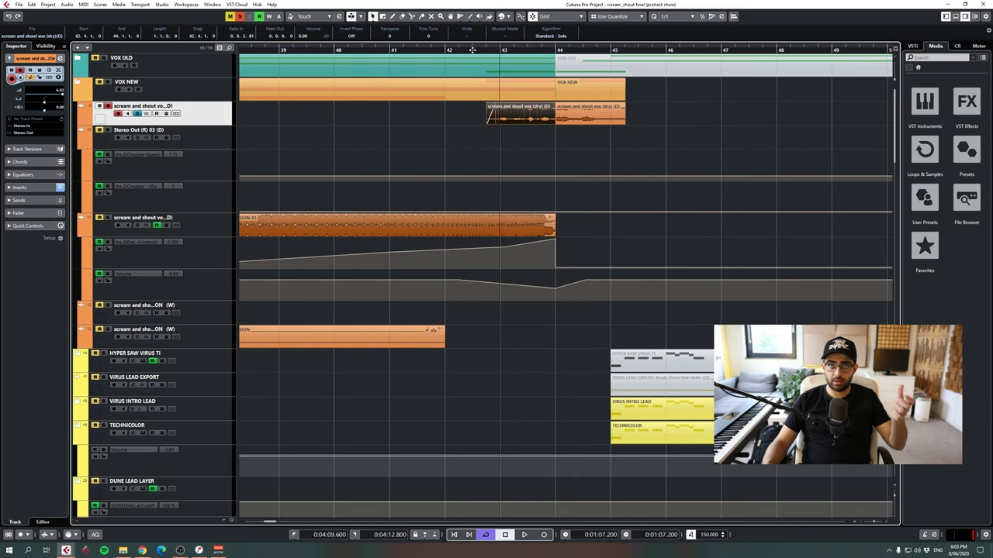
key(space)
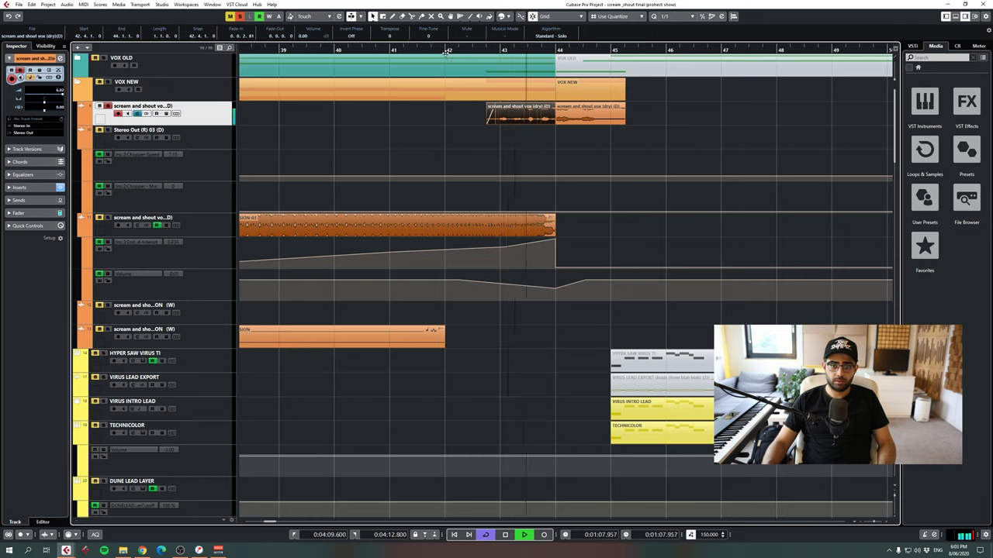
key(space)
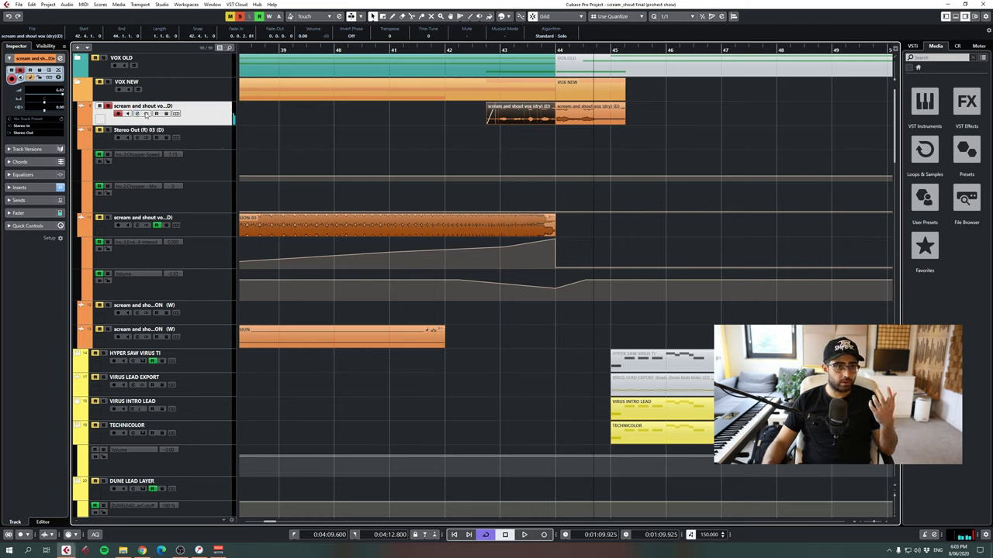
- Show the iZotope Trash 2 distortion settings, activate that insert on the vocal track, and audition the vocal from about bar 43
click(176, 113)
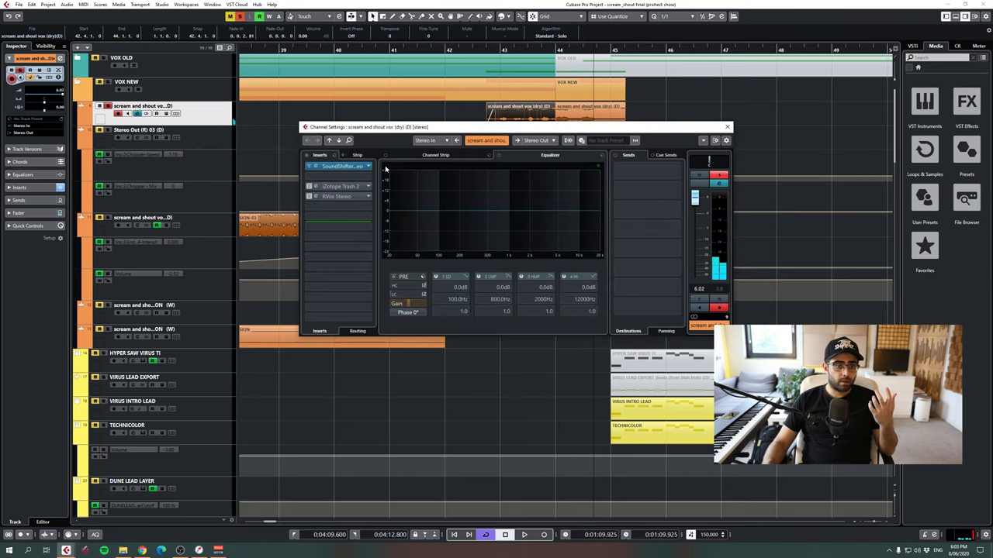
click(338, 188)
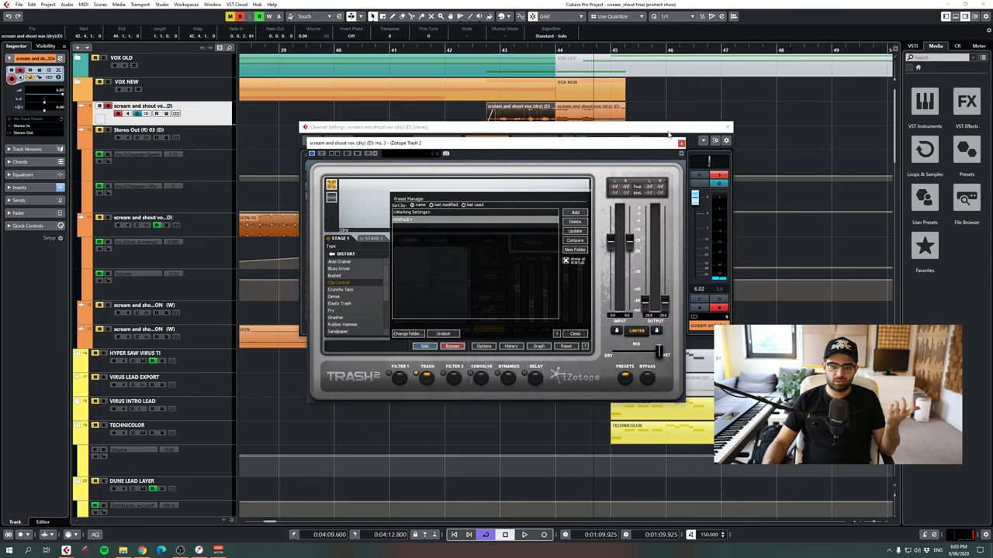
click(575, 334)
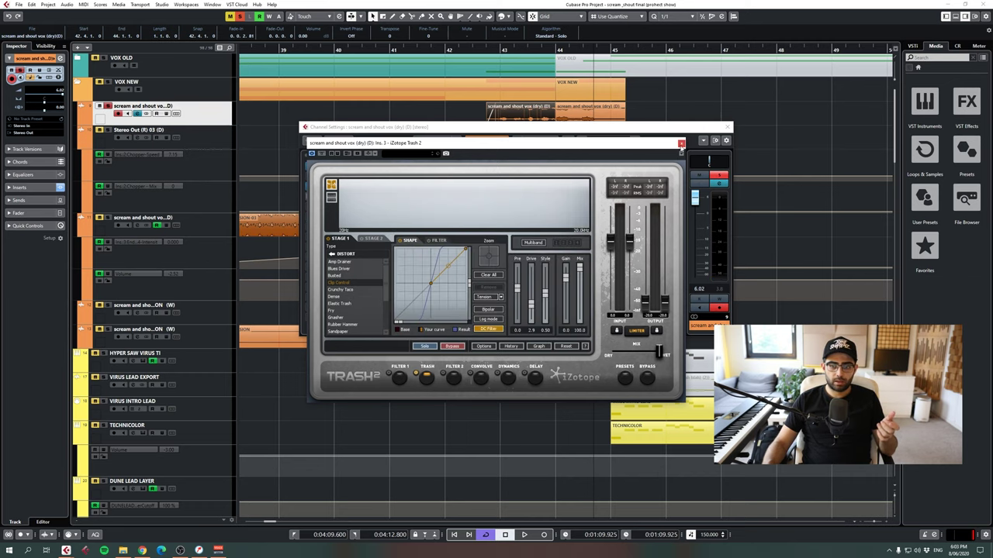
click(680, 144)
click(137, 114)
key(space)
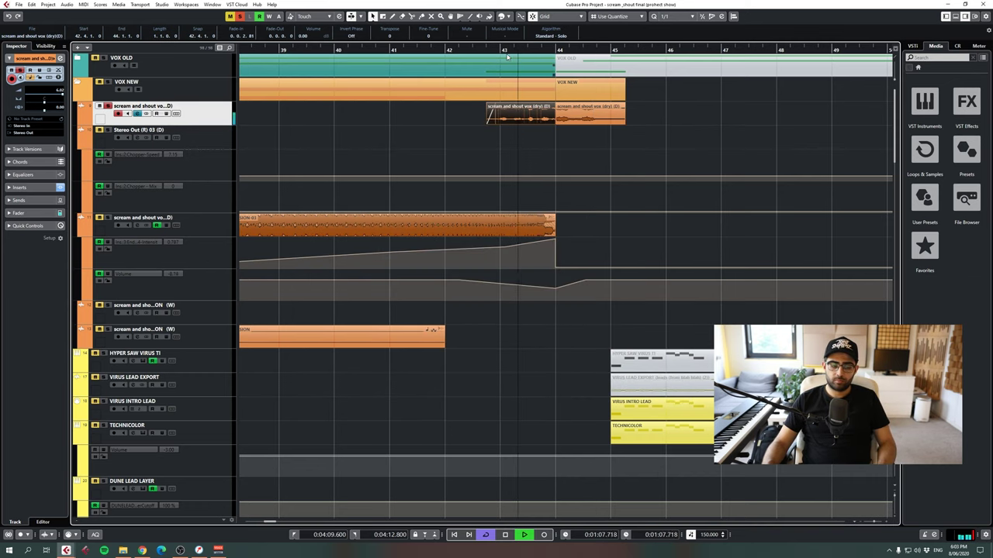
- Activate the RVox Stereo insert on the vocal track and audition the vocal with the full effect chain from bar 43
click(137, 114)
key(space)
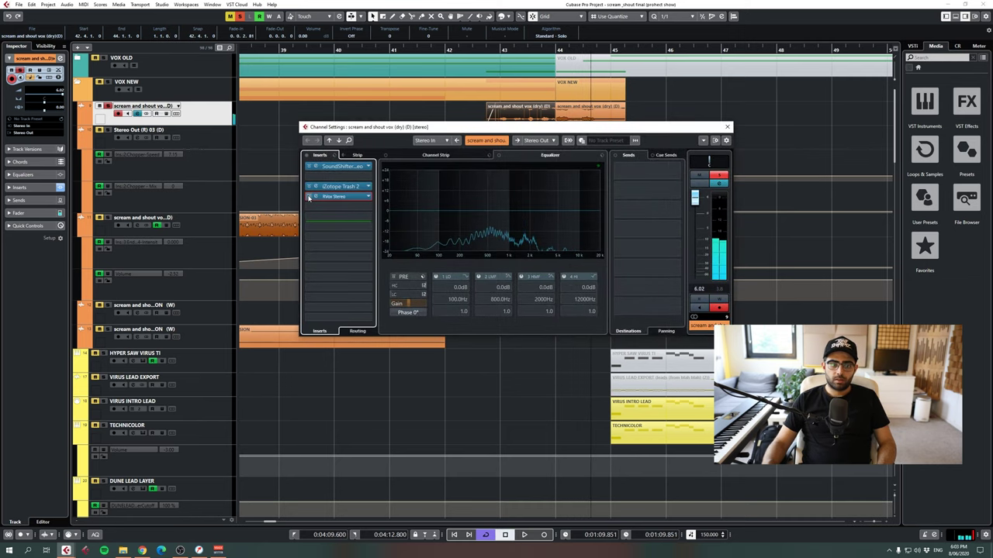
click(726, 127)
click(492, 50)
key(space)
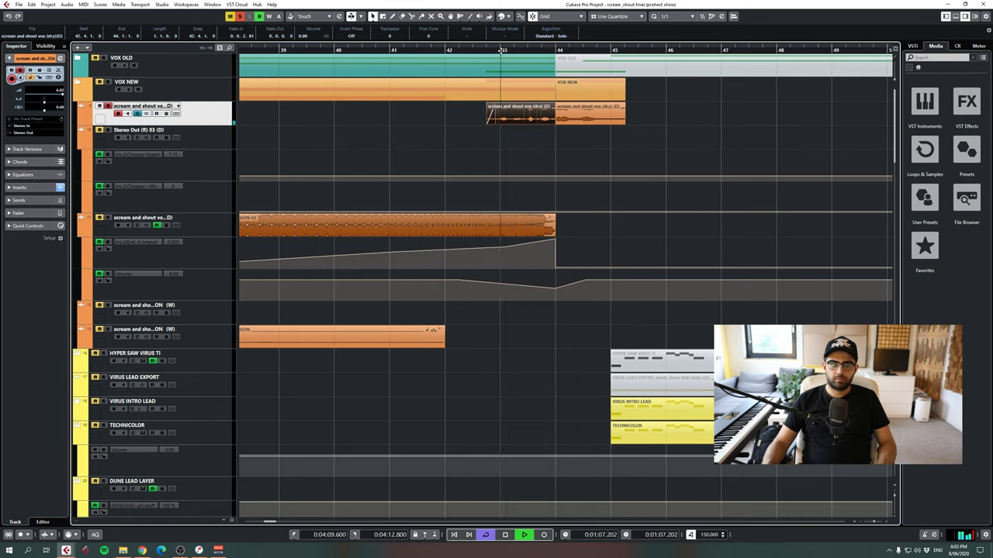
key(space)
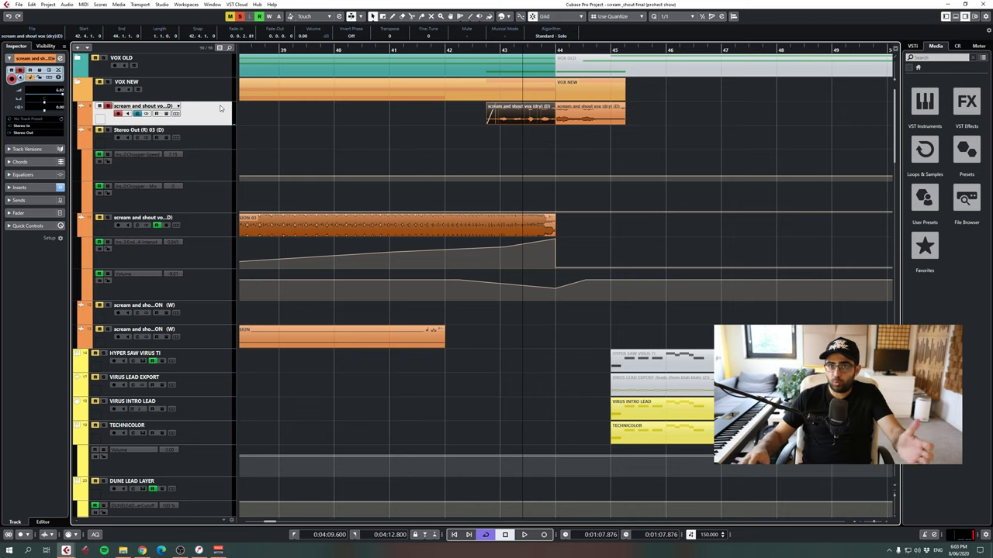
- Play the rest of the vocal phrase to about bar 45 and check the track's inserts in its channel settings
key(space)
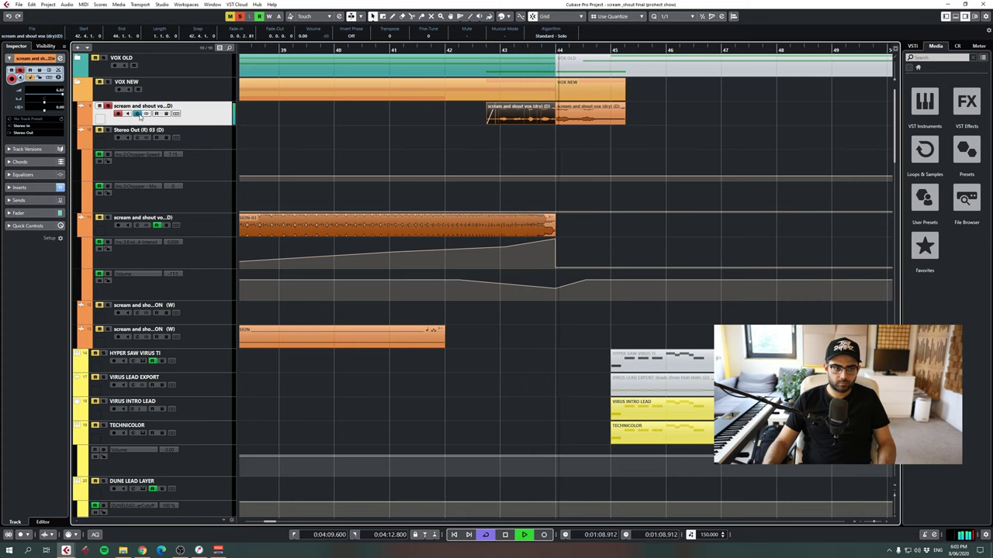
key(space)
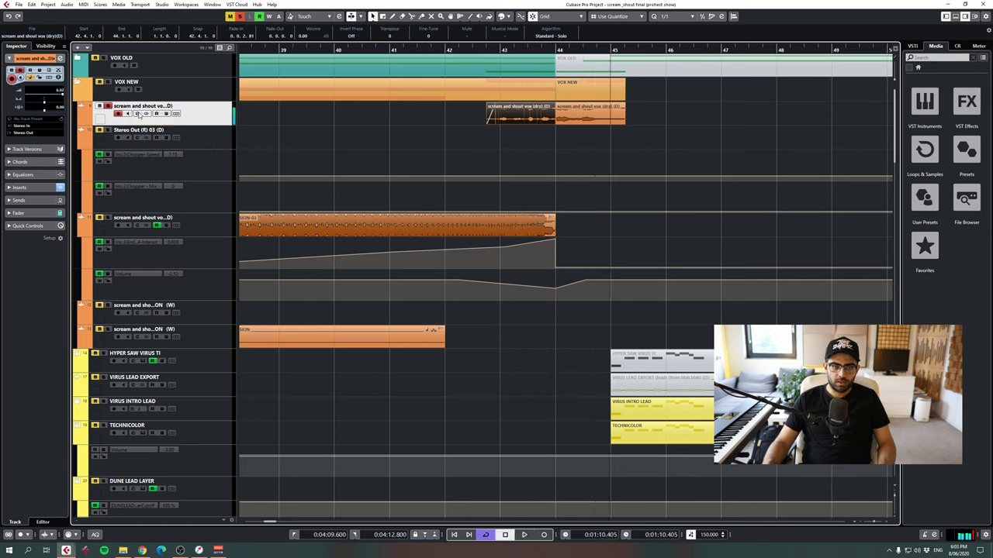
click(137, 114)
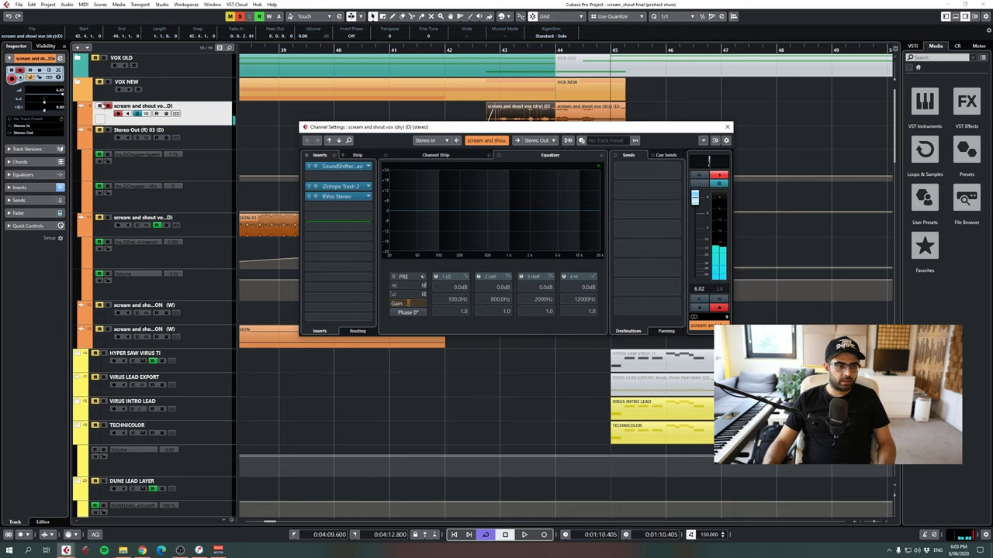
click(727, 127)
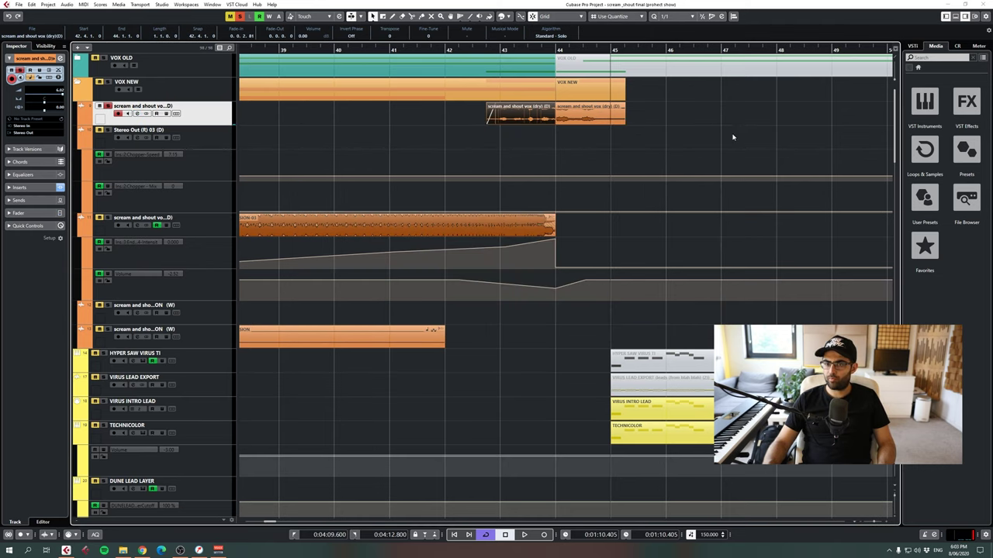
- Return the playhead to bar 43 and play the processed vocal phrase through to past bar 45
click(500, 49)
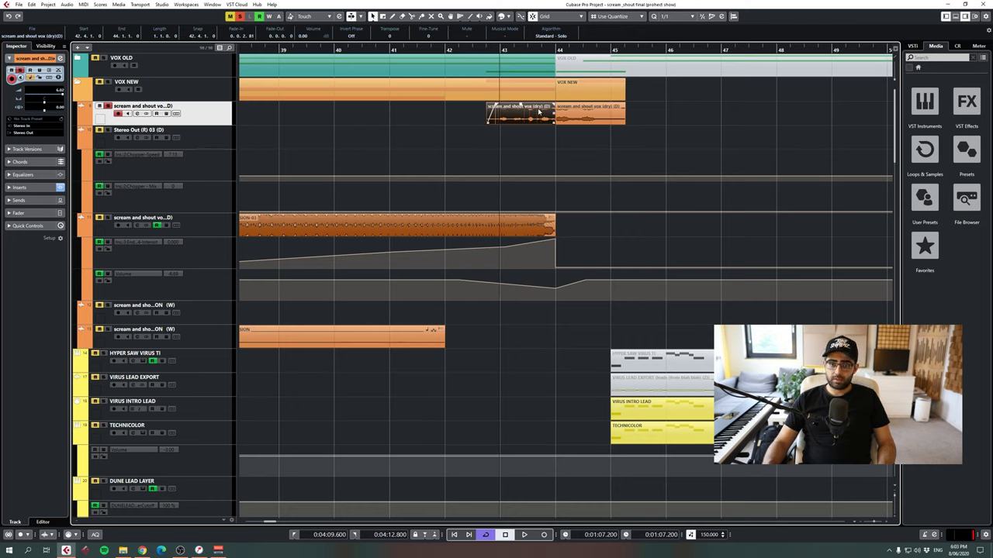
key(space)
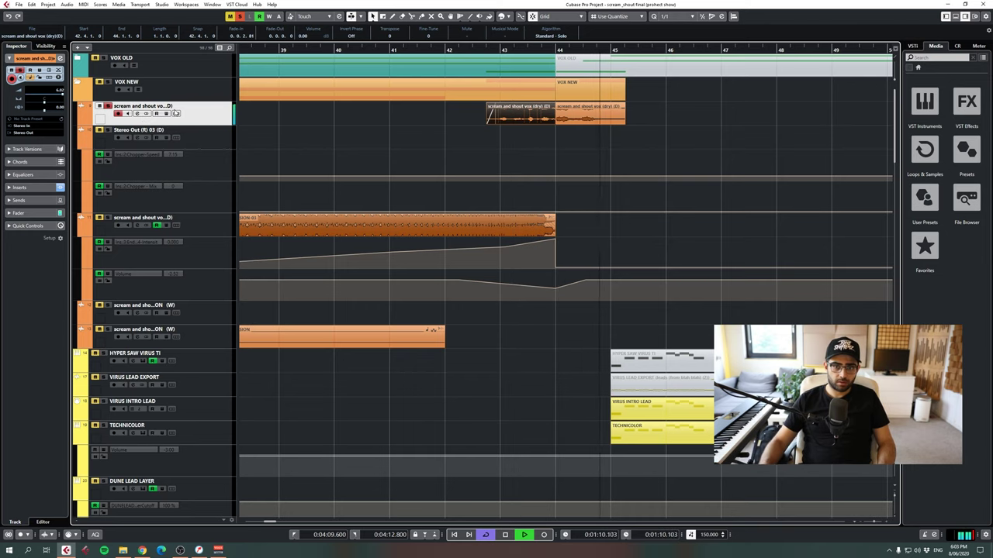
key(space)
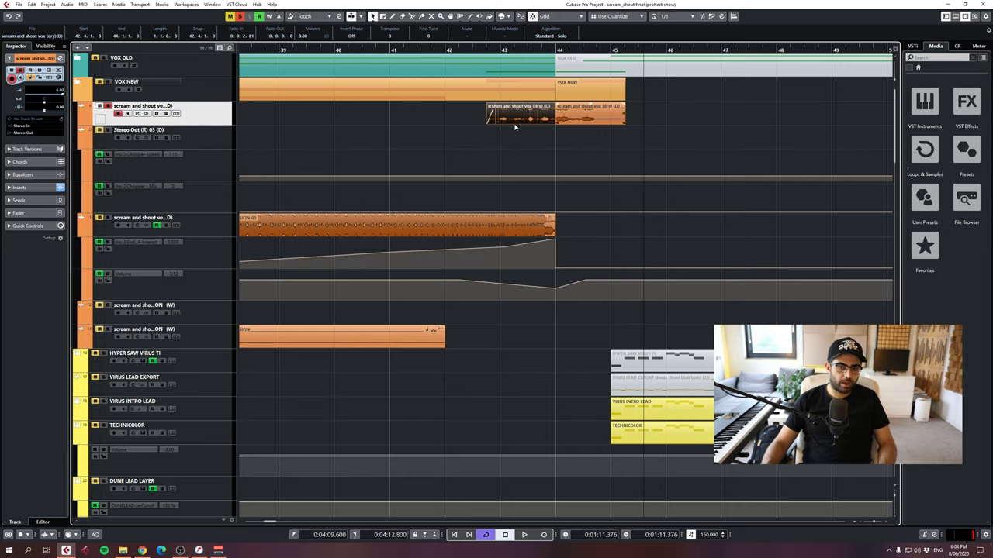
- Unsolo the dry vocal track, look over the vocal parts across the whole arrangement, and collapse the VOX NEW folder
click(873, 525)
click(873, 525)
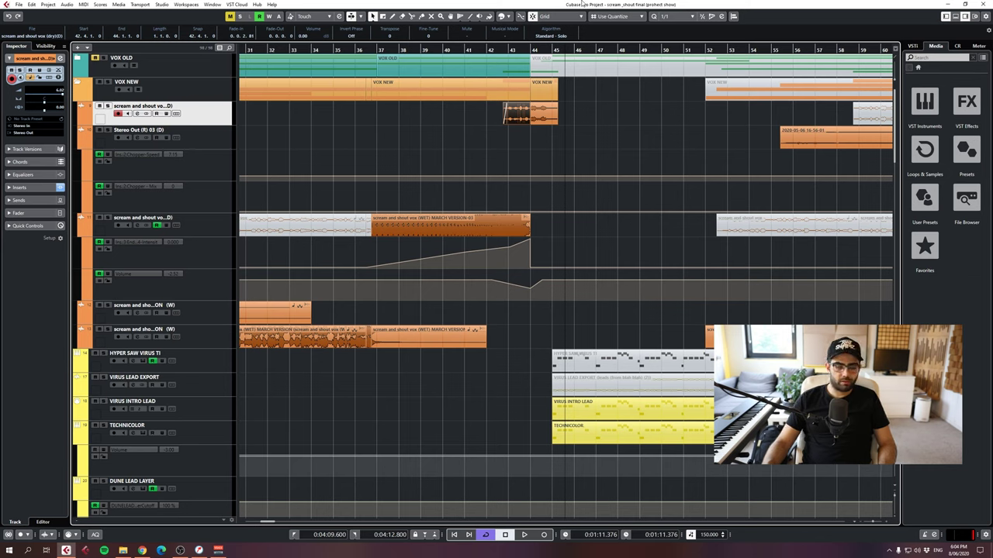
click(341, 146)
drag(425, 124, 593, 90)
drag(502, 48, 597, 45)
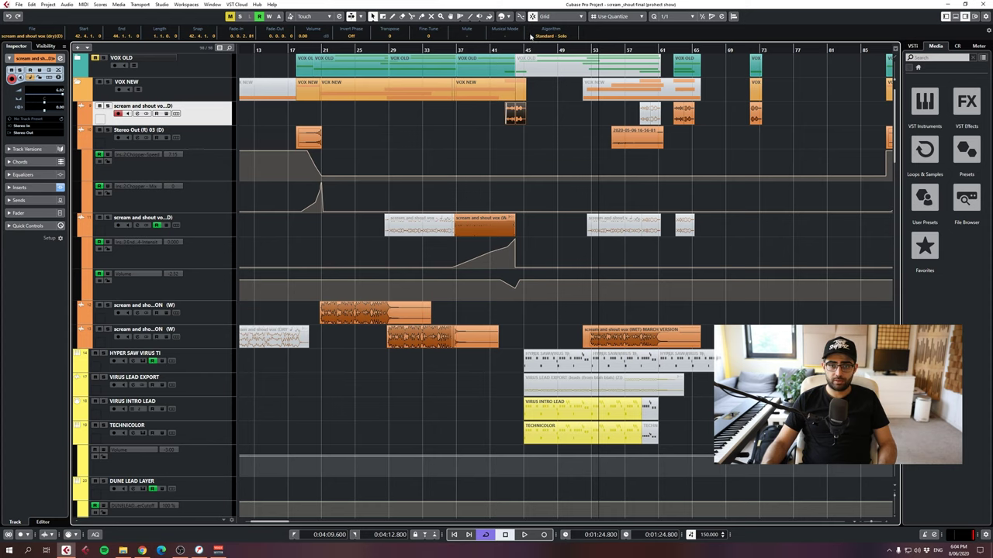
drag(531, 48, 504, 46)
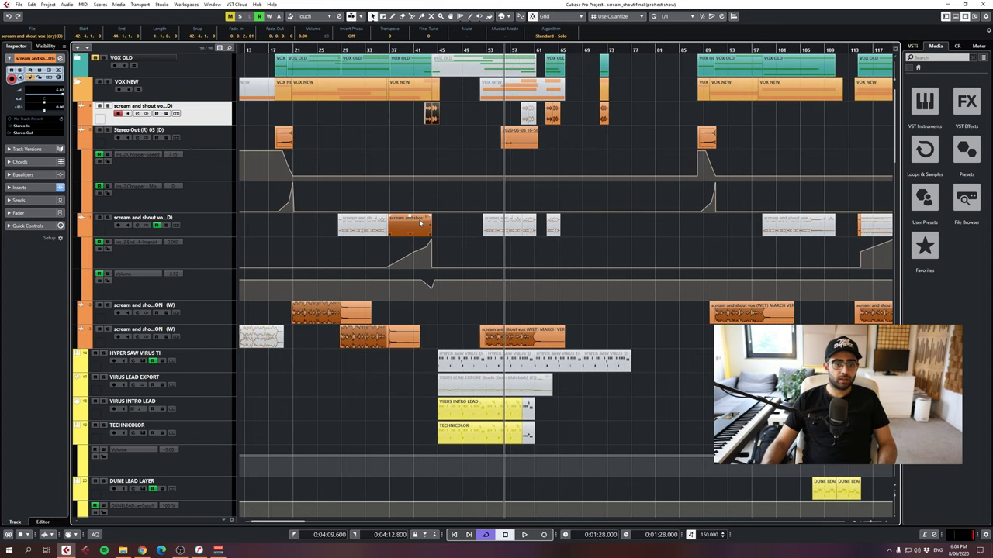
click(310, 313)
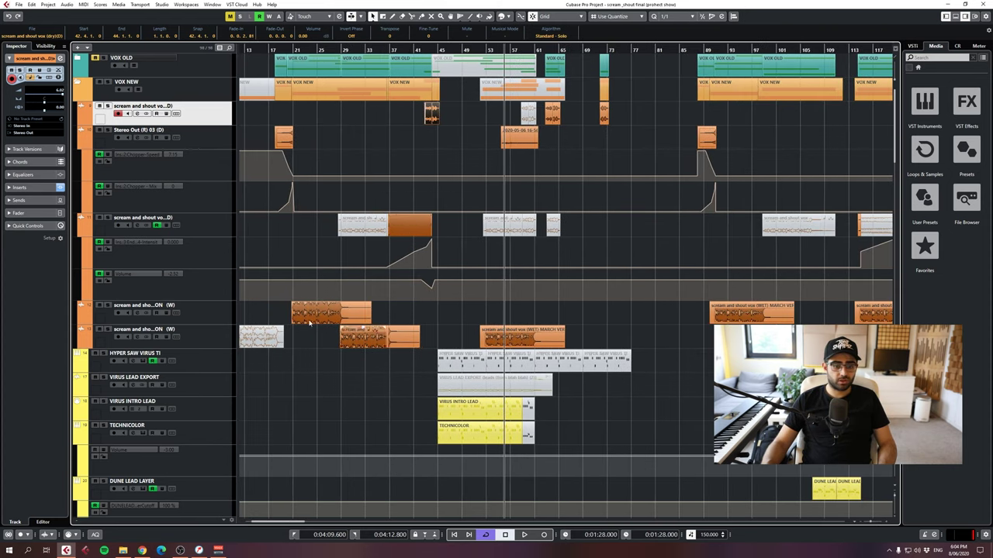
click(77, 83)
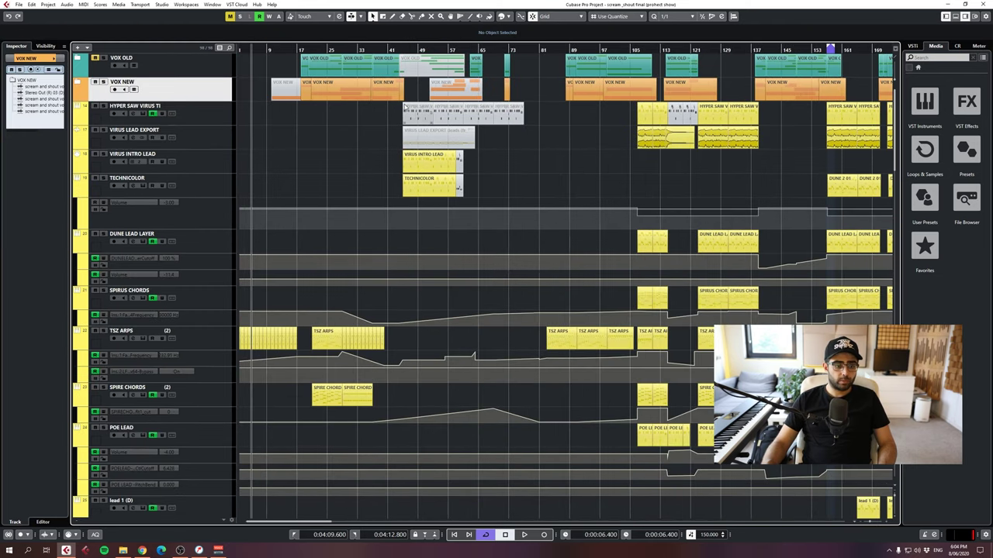
- Look through the yellow lead tracks and select the group from lead 1 up to HYPER SAW VIRUS TI, ending on VIRUS LEAD EXPORT
scroll(705, 151, down, 4)
scroll(705, 150, down, 3)
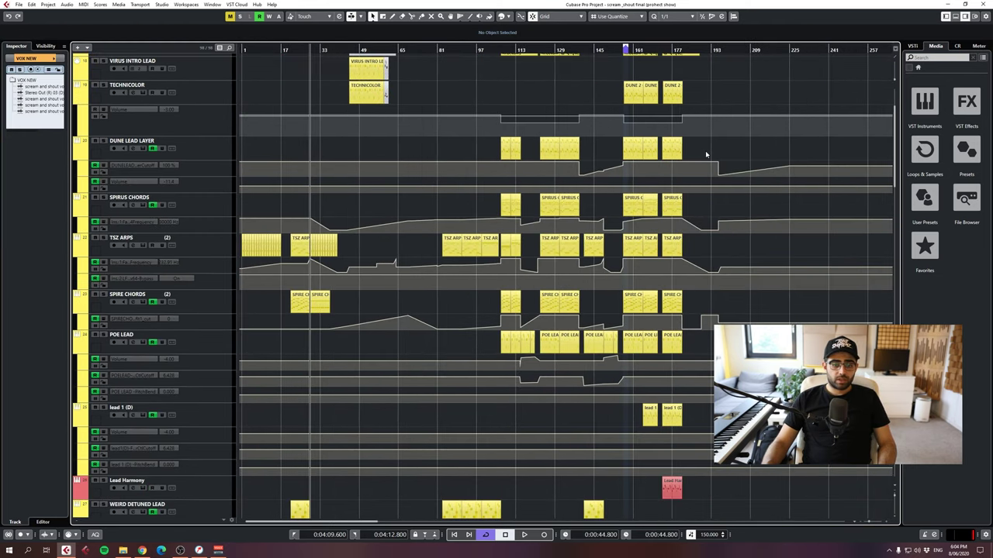
click(215, 426)
scroll(219, 233, up, 3)
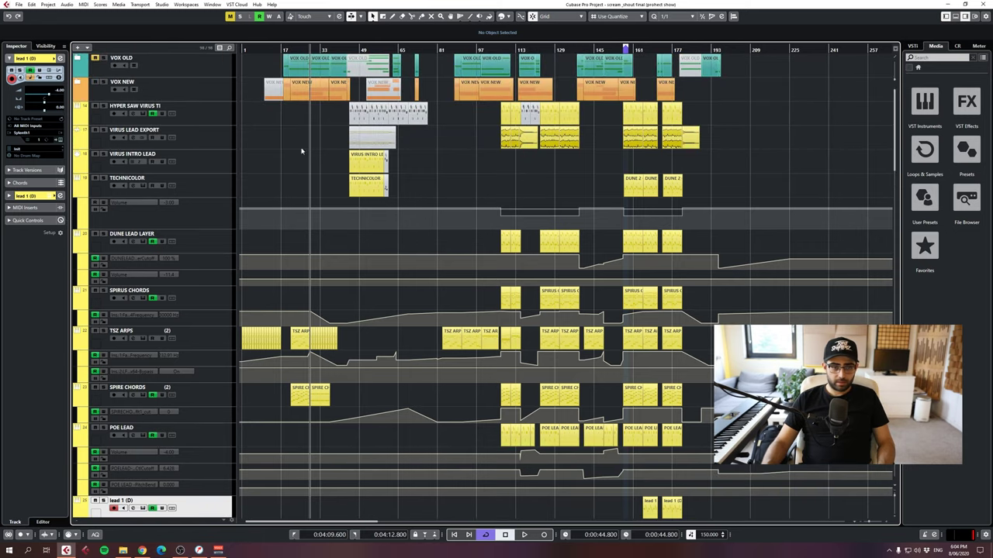
shift+click(220, 141)
shift+click(215, 120)
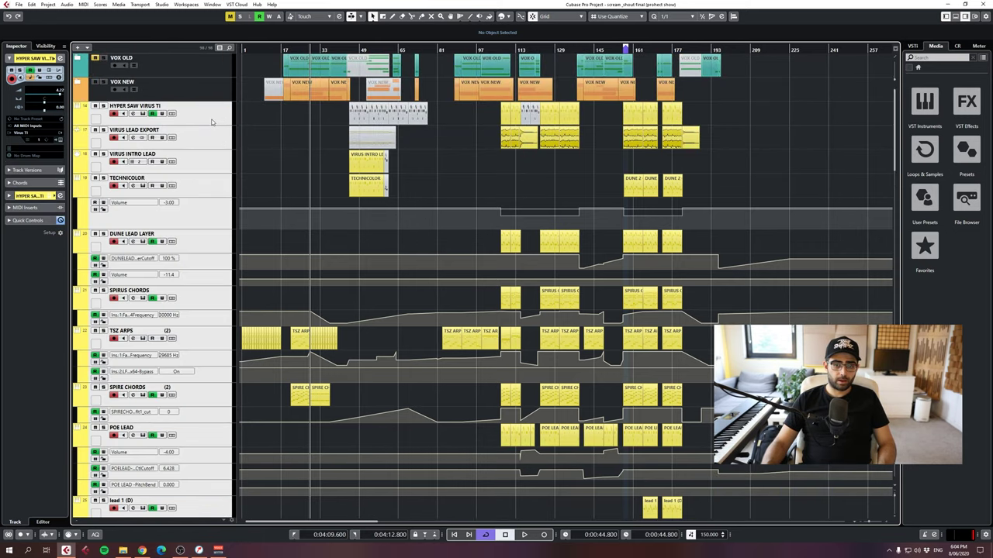
click(210, 143)
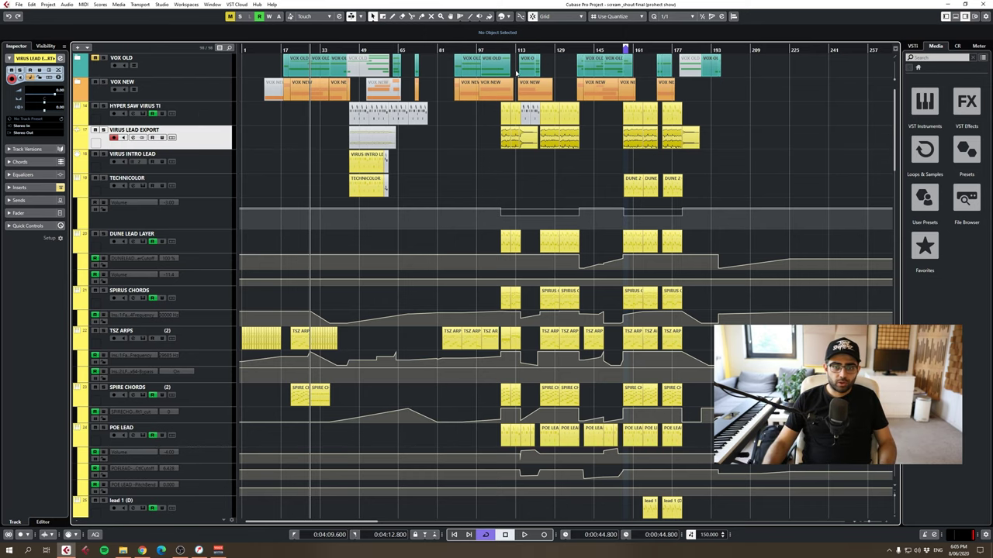
- Solo the VIRUS INTRO LEAD and TECHNICOLOR tracks and audition the intro lead from bar 45
scroll(345, 69, up, 1)
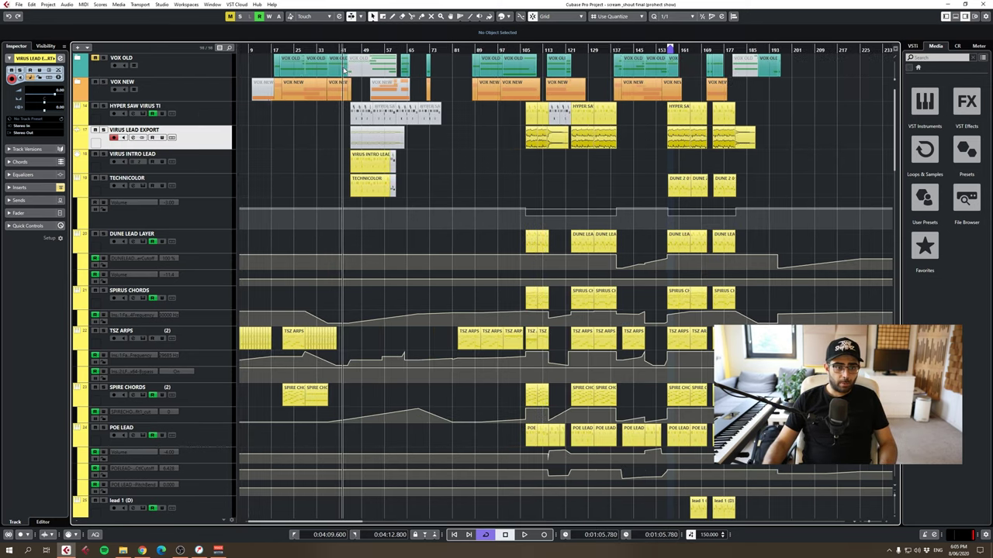
scroll(346, 70, up, 2)
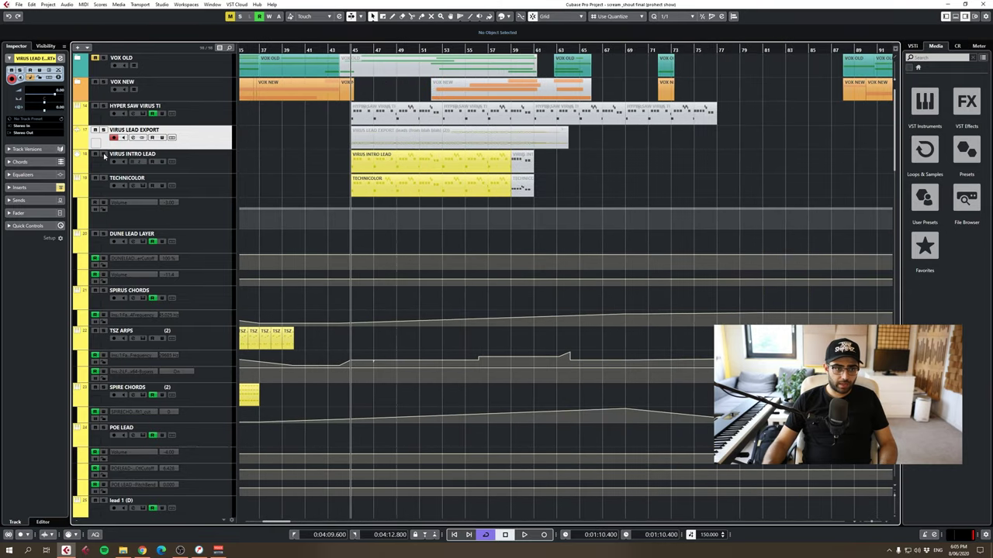
click(102, 158)
key(space)
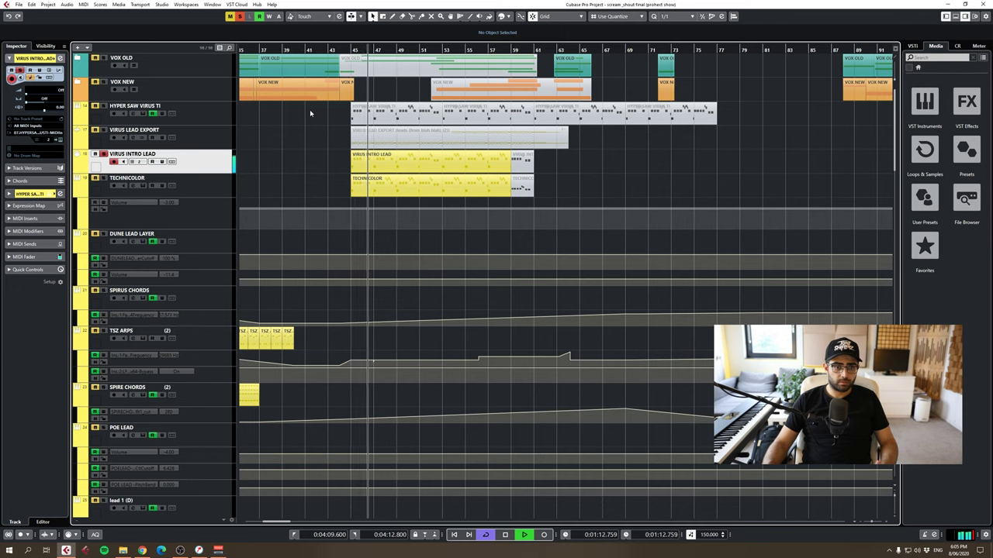
key(space)
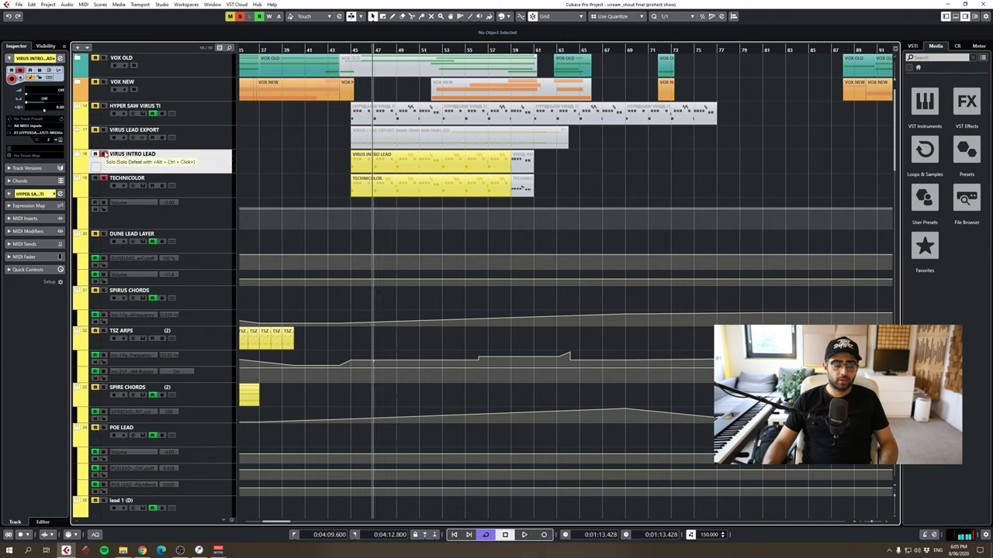
- Audition TECHNICOLOR on its own from bar 45 and inspect its Spire synth settings before closing the instrument window
click(103, 153)
click(355, 51)
key(space)
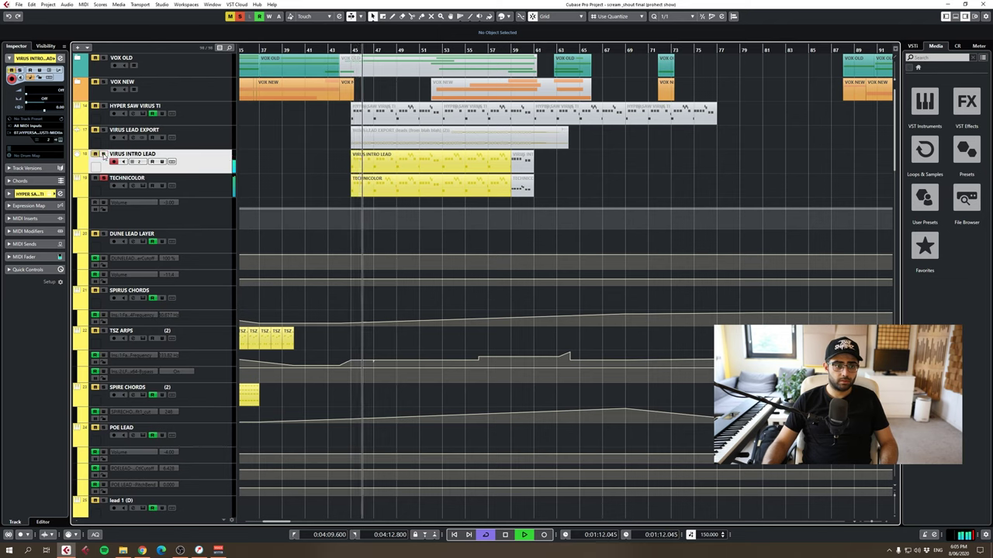
click(142, 185)
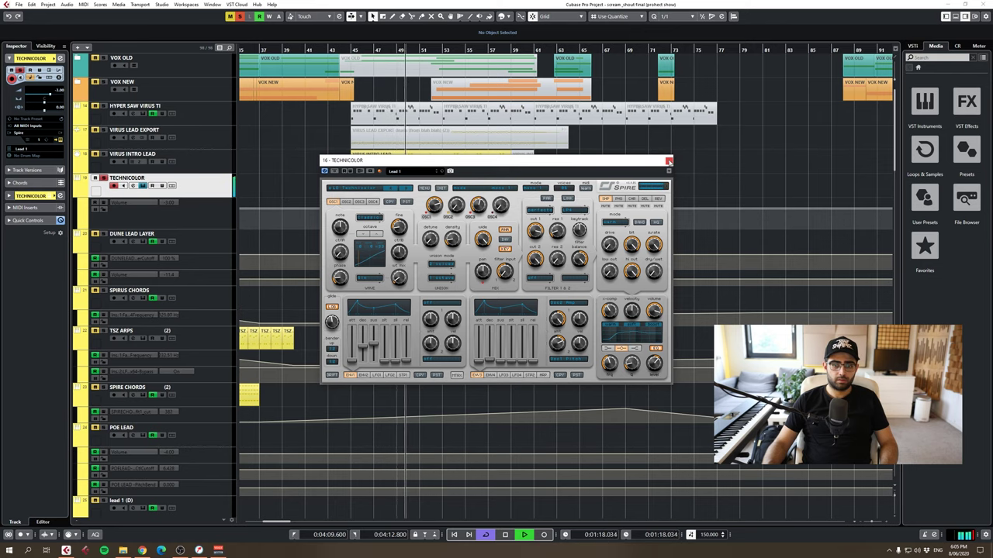
key(space)
click(669, 161)
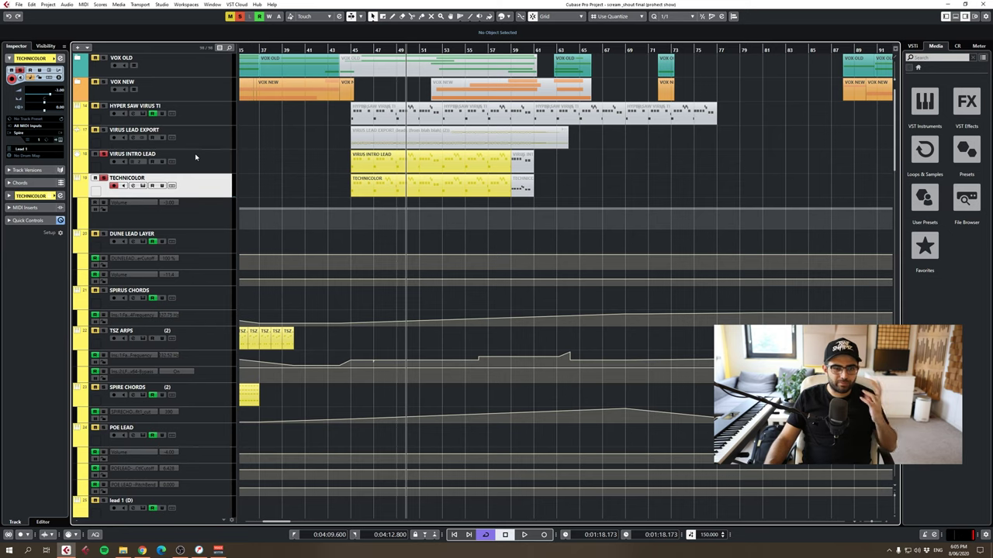
- Play VIRUS INTRO LEAD from bar 45 with its Virus TI oscillator settings shown, clear all solos, and close the instrument
click(85, 155)
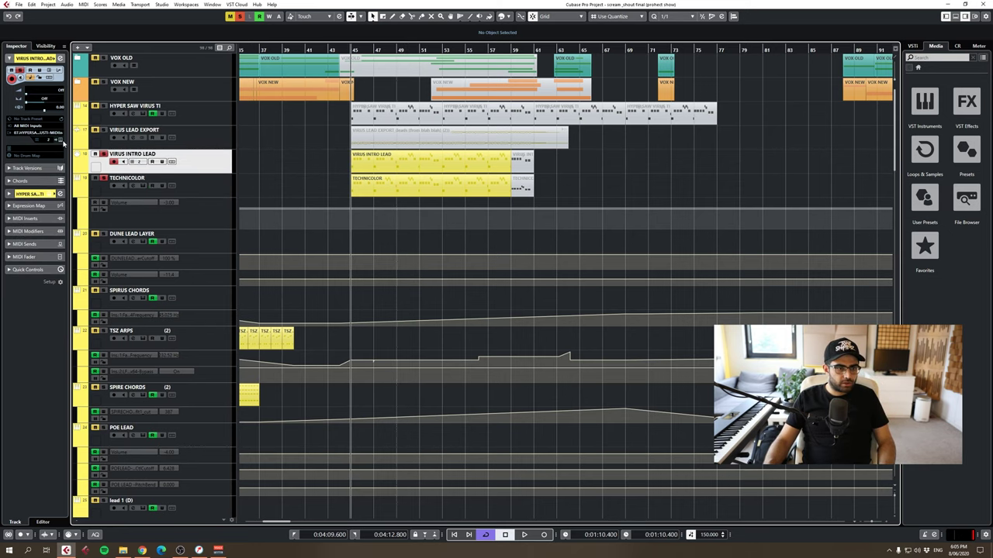
click(62, 141)
drag(256, 156, 540, 125)
key(space)
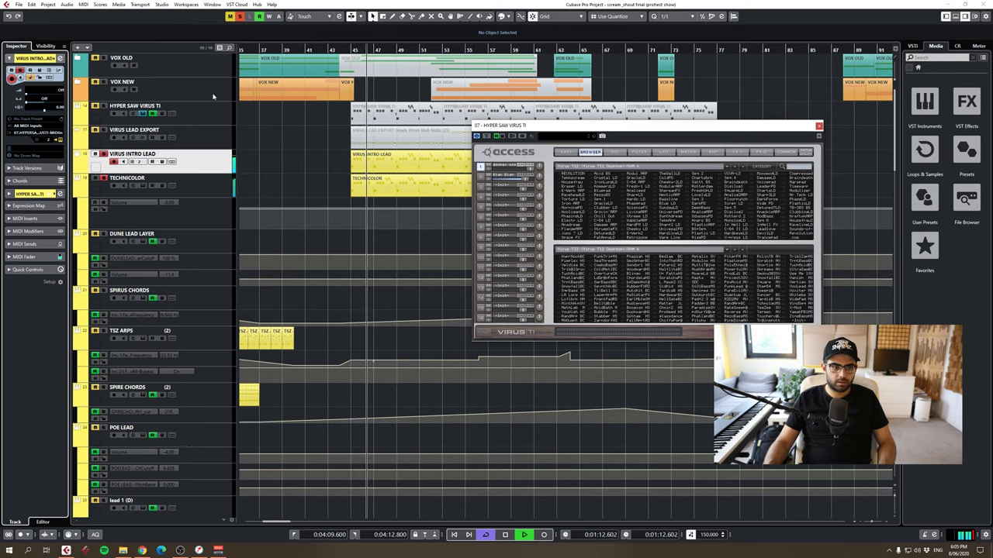
click(613, 152)
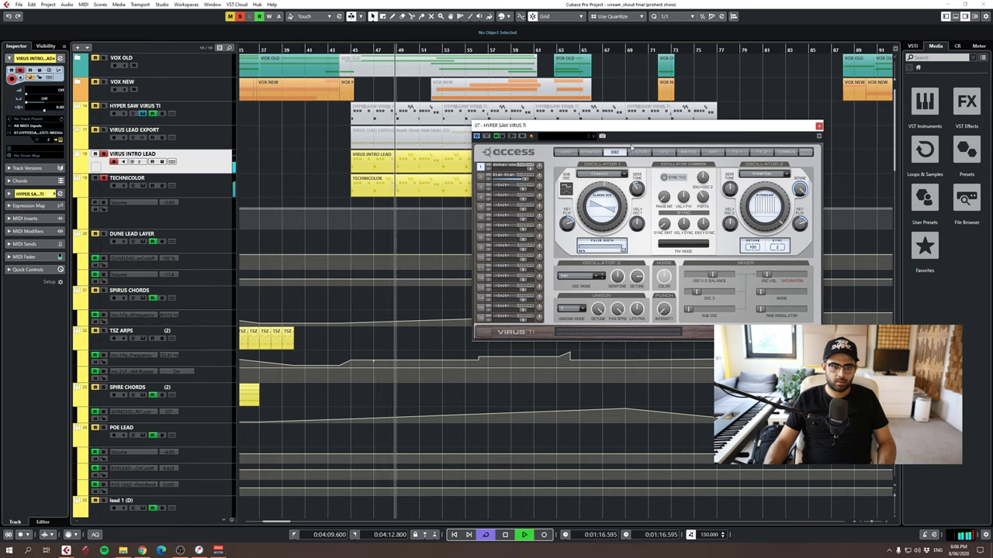
key(space)
click(240, 17)
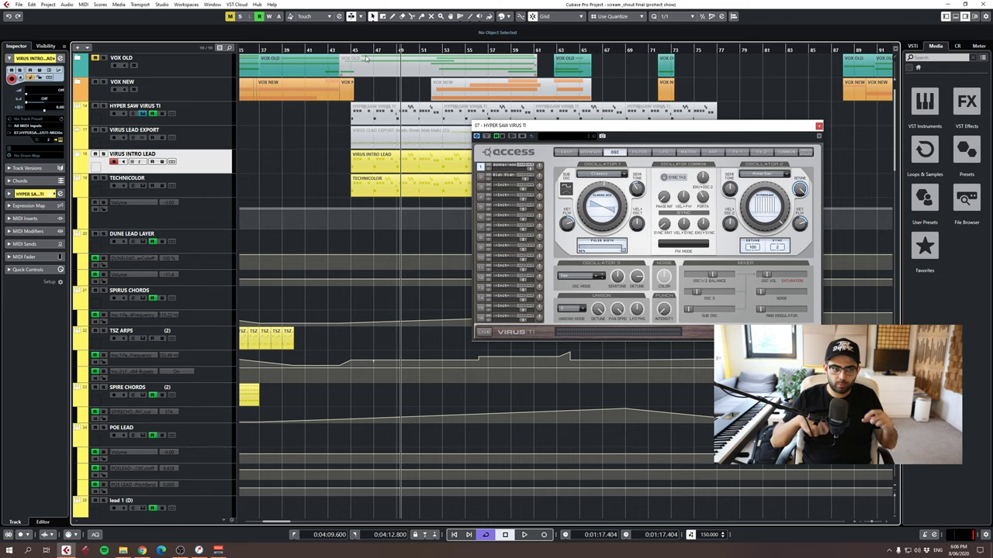
click(818, 126)
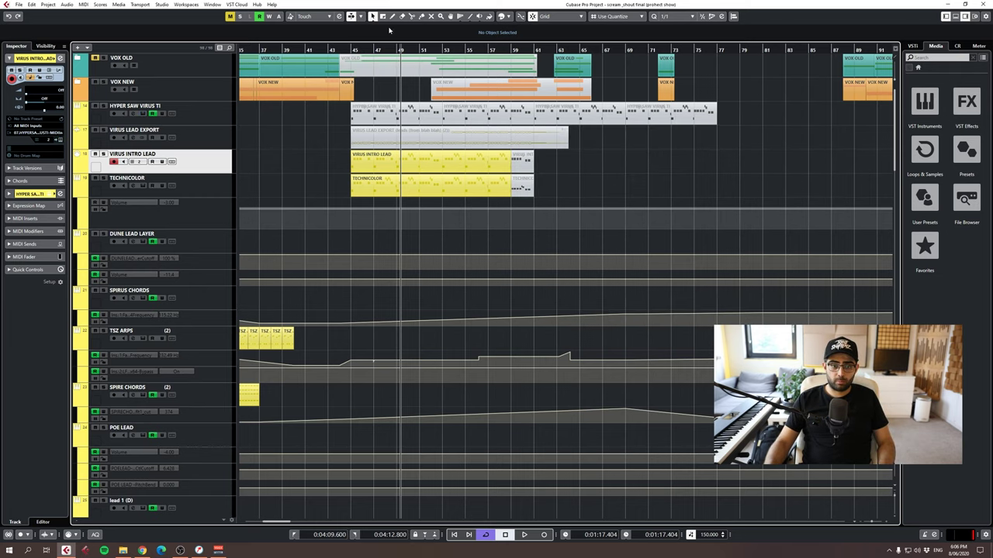
- Play the full mix from bar 45, muting and unmuting the VIRUS INTRO LEAD and TECHNICOLOR parts to compare the sound
click(353, 48)
scroll(381, 95, down, 3)
scroll(381, 96, up, 3)
key(space)
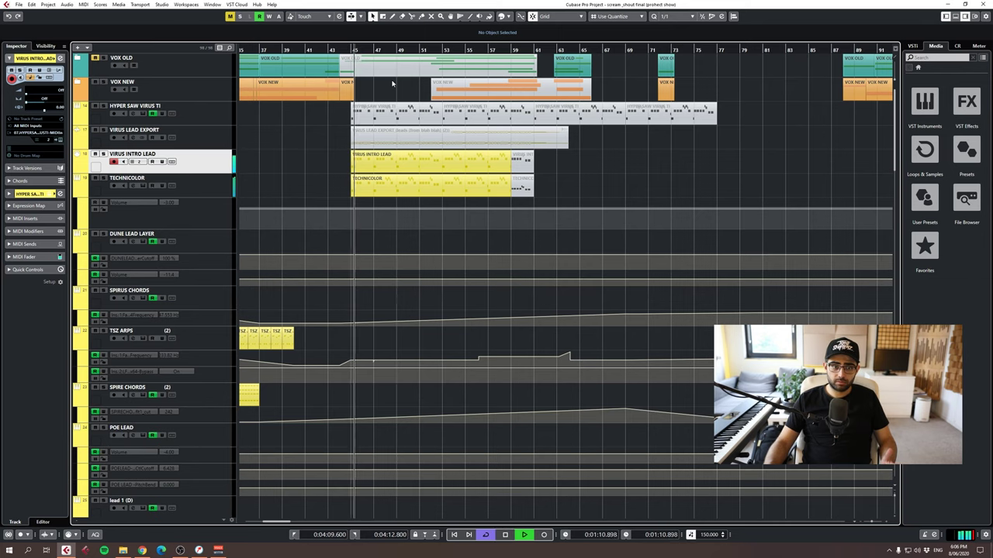
drag(334, 160, 369, 186)
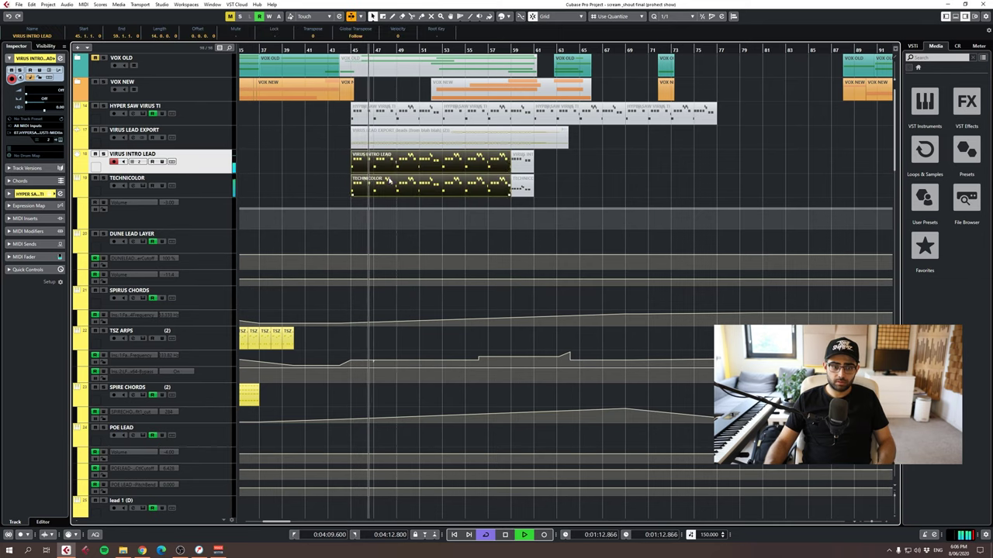
key(shift+m)
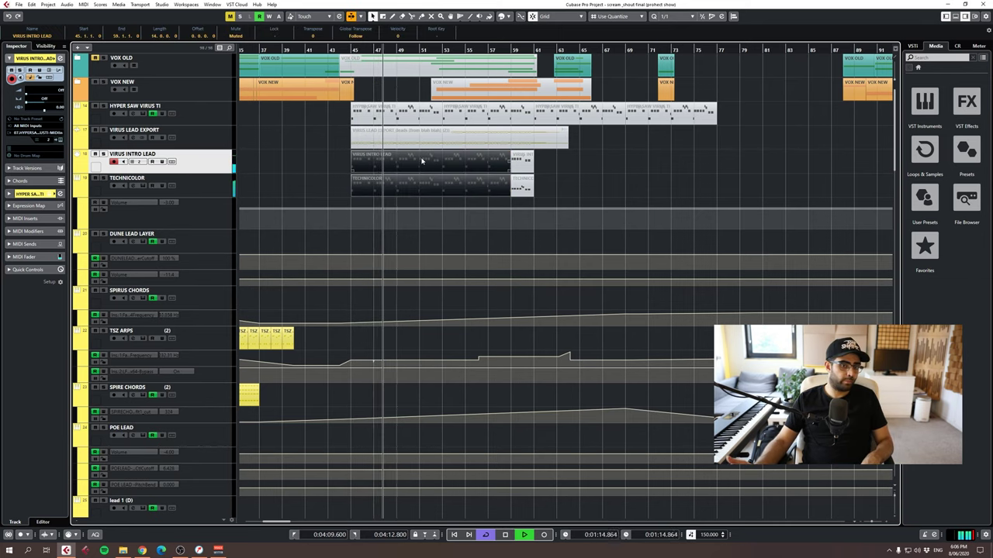
key(shift+u)
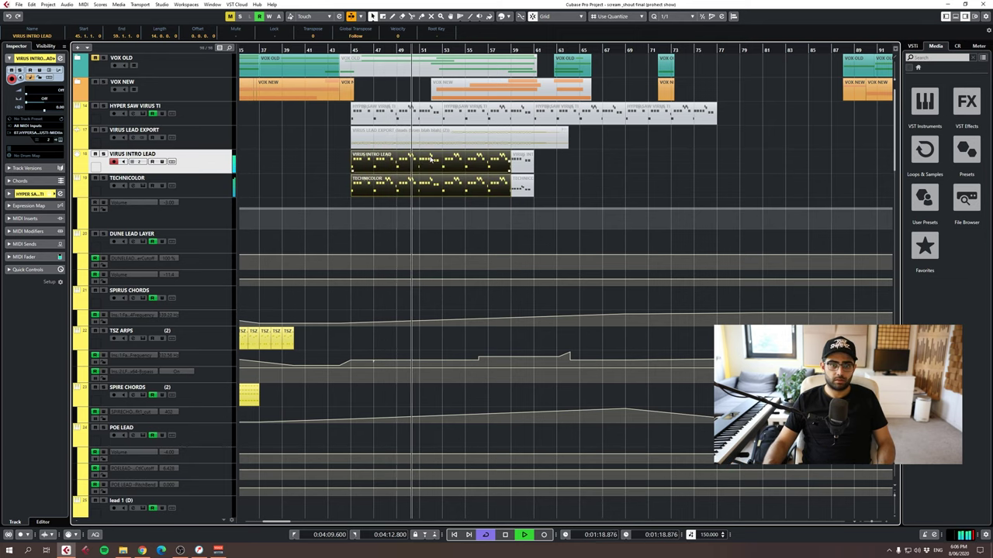
key(space)
- Deselect the lead parts and audition the full mix of the drop from bar 107
click(593, 176)
drag(480, 48, 524, 61)
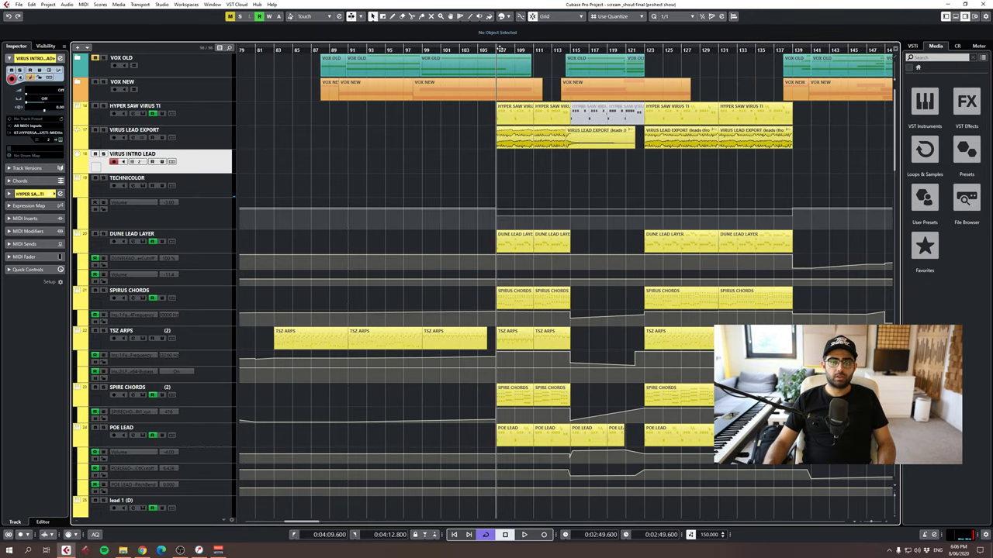
key(space)
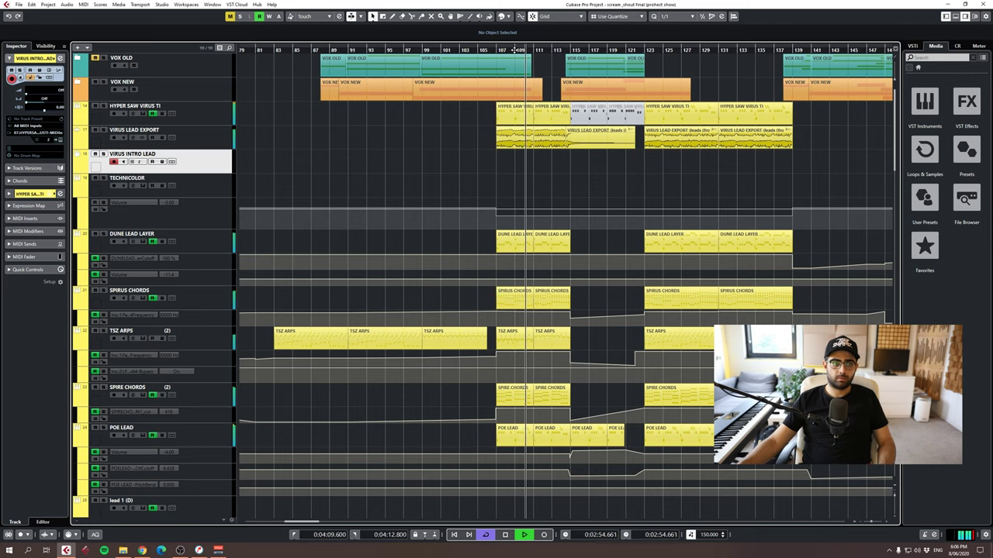
key(space)
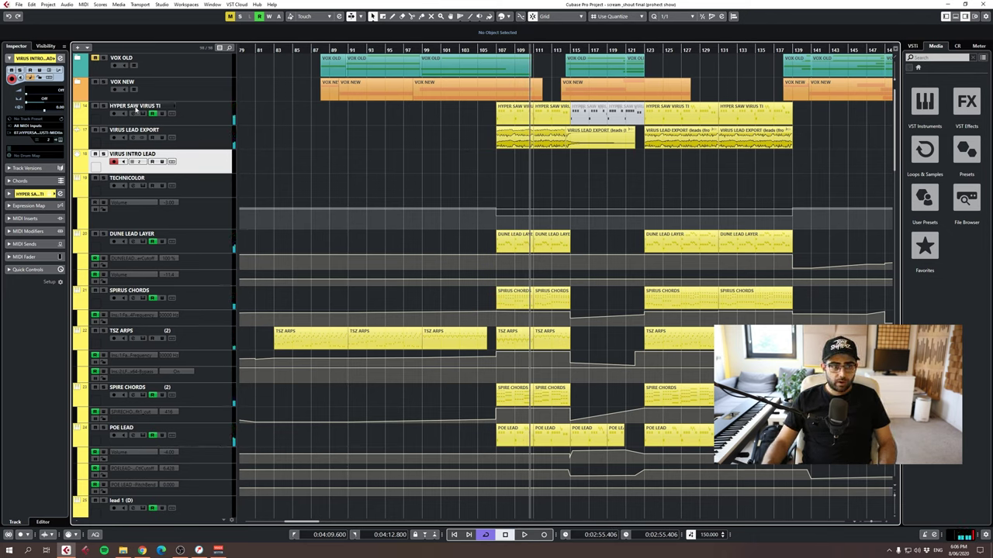
- Switch the solo from VIRUS LEAD EXPORT to HYPER SAW VIRUS TI and audition that lead from bar 107
click(103, 130)
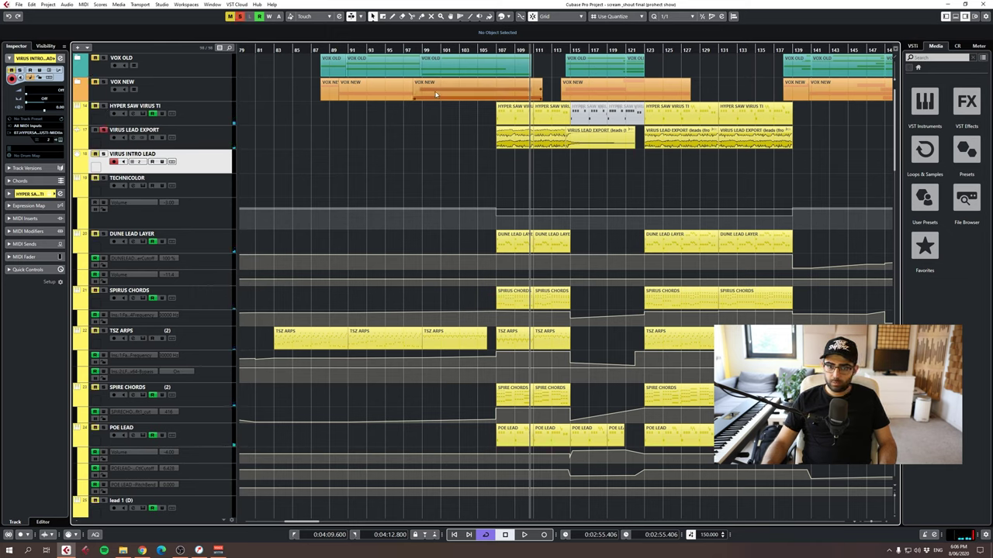
click(497, 50)
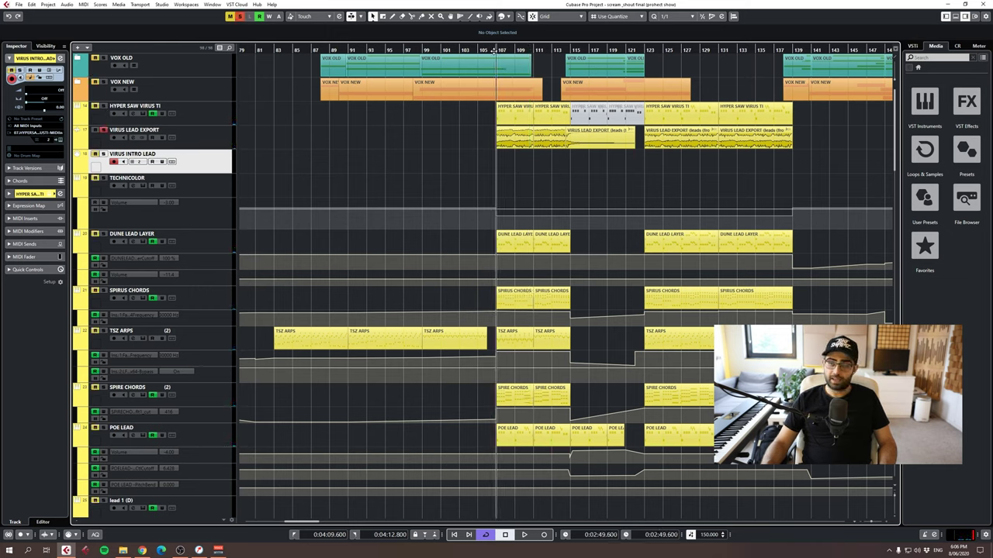
click(103, 129)
click(104, 106)
key(space)
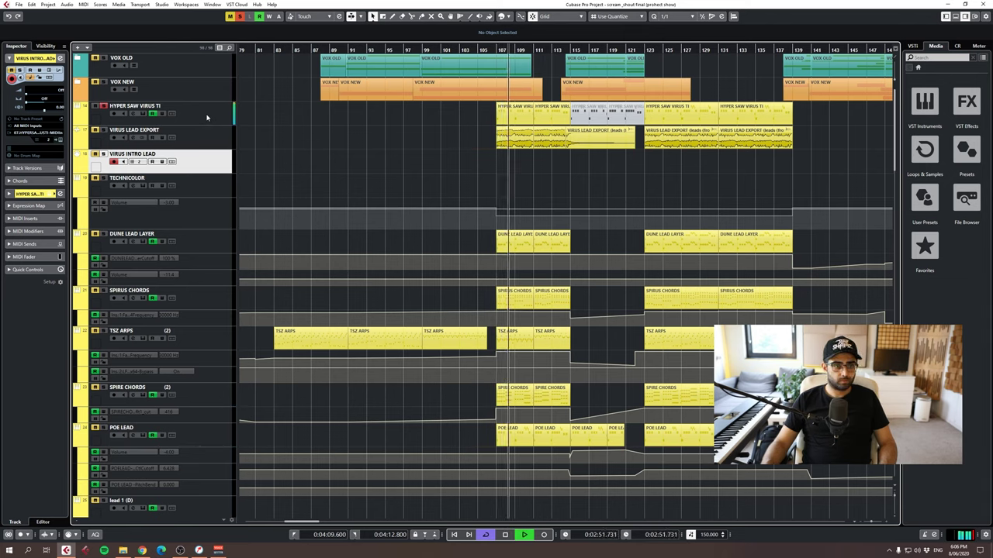
- Open the HYPER SAW VIRUS TI track's instrument and play the lead onward while inspecting its oscillator settings
click(205, 113)
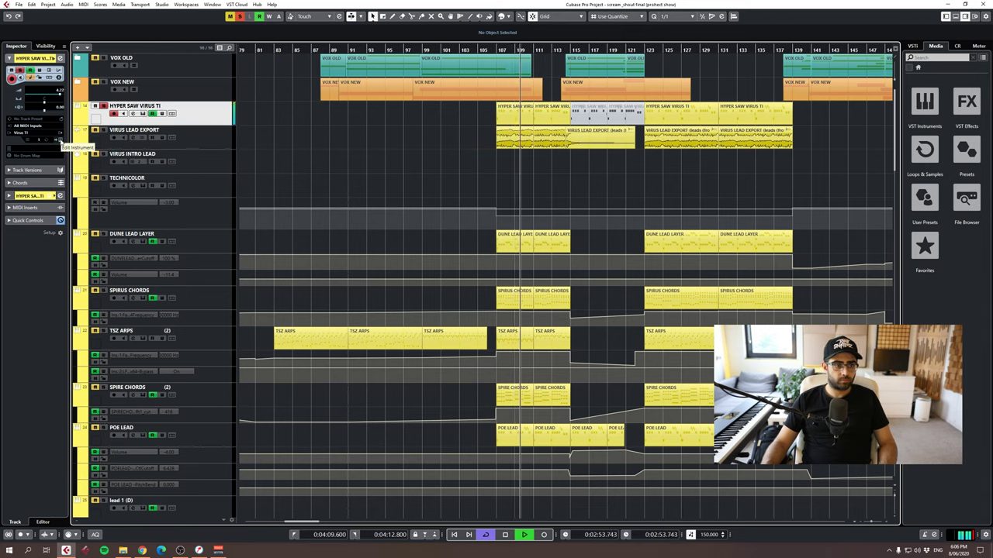
key(space)
click(59, 141)
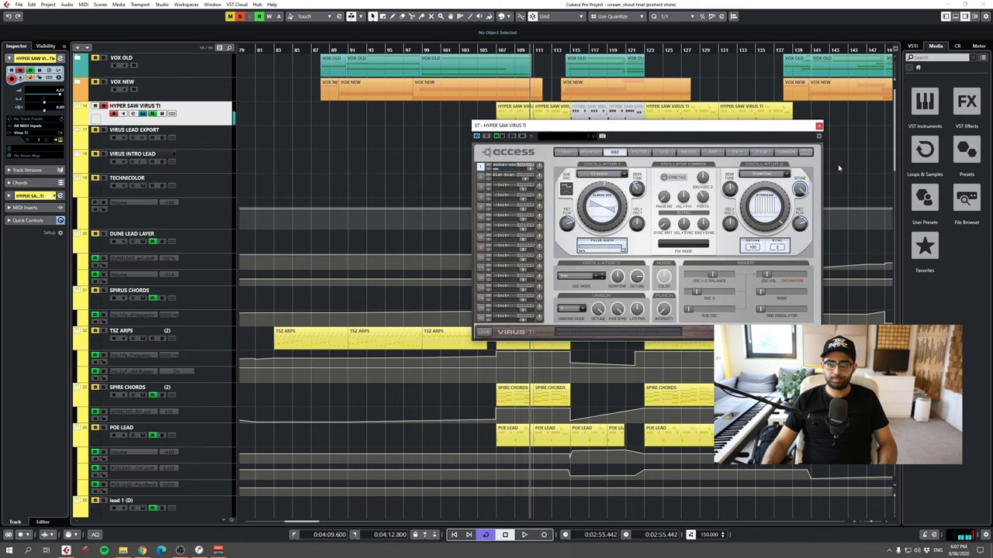
key(space)
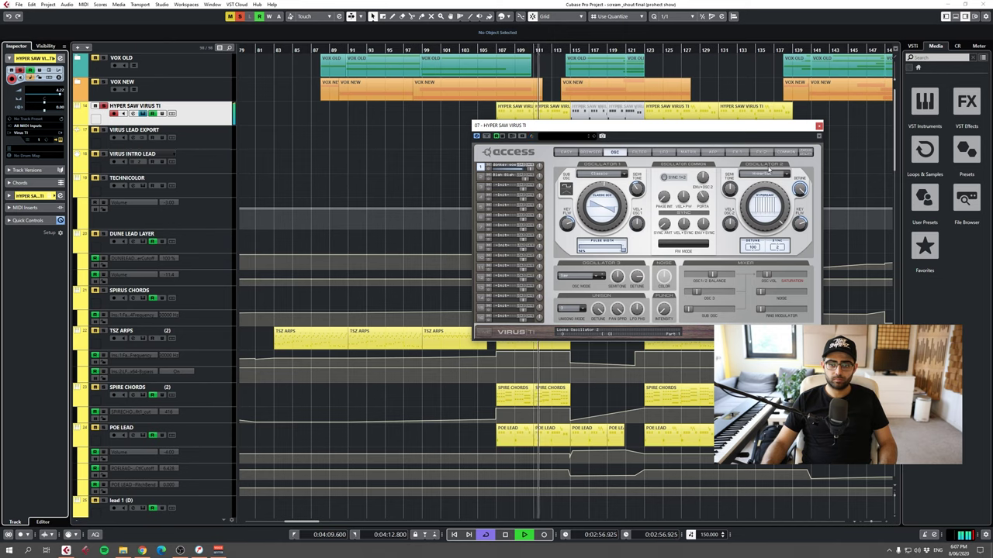
key(space)
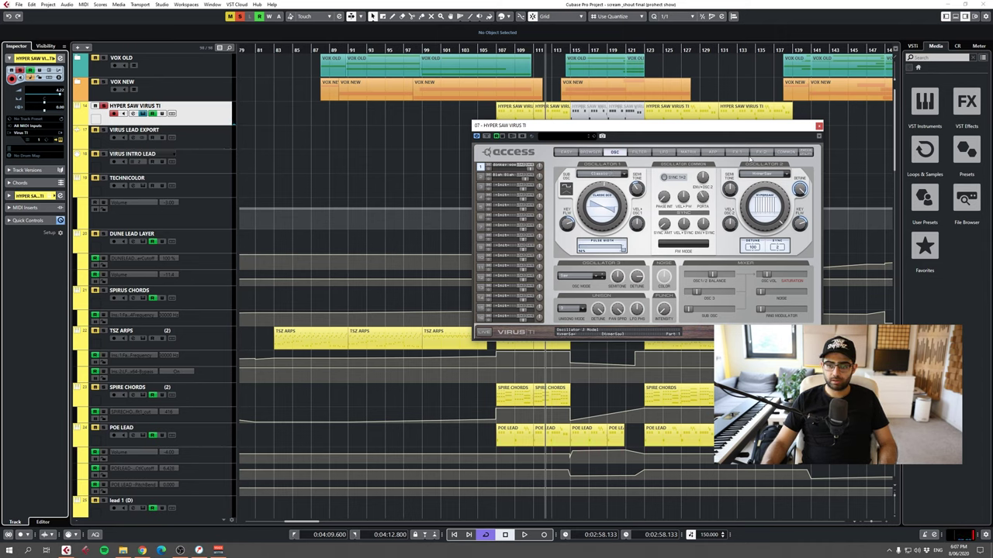
- Check the LFO settings of the HYPER SAW VIRUS TI synth, and close the instrument
click(665, 154)
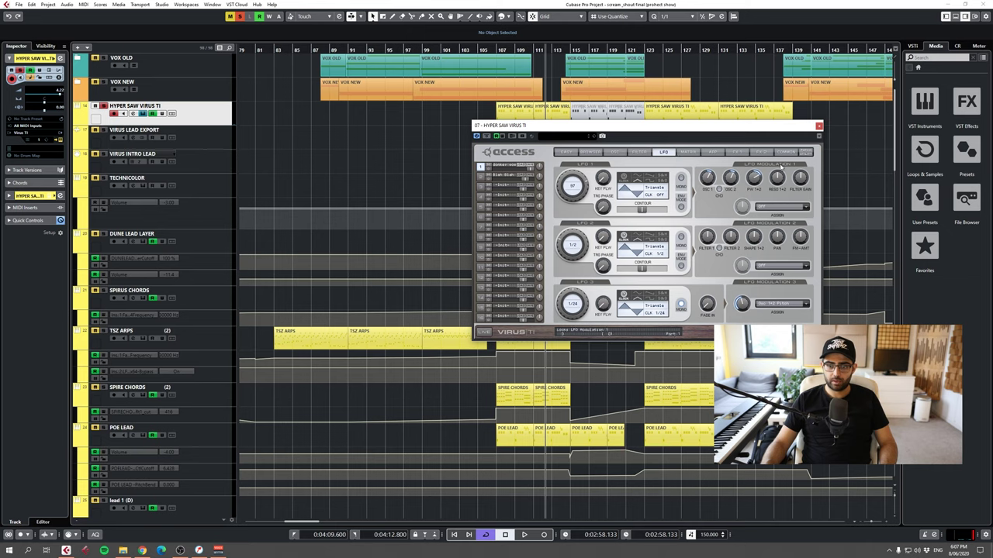
click(819, 125)
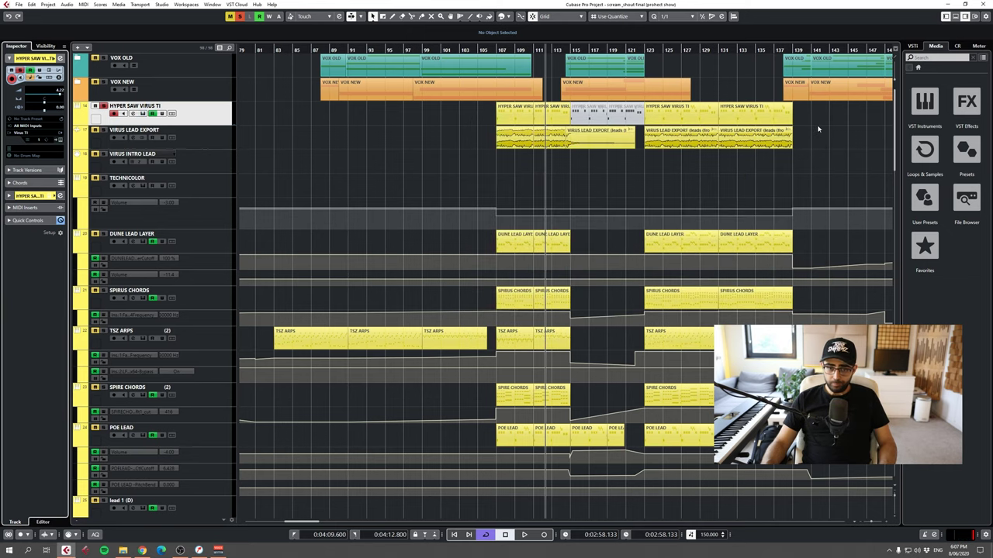
- Audition HYPER SAW VIRUS TI and VIRUS LEAD EXPORT from bar 107, toggling their solos to compare them alone and in the full mix
click(496, 49)
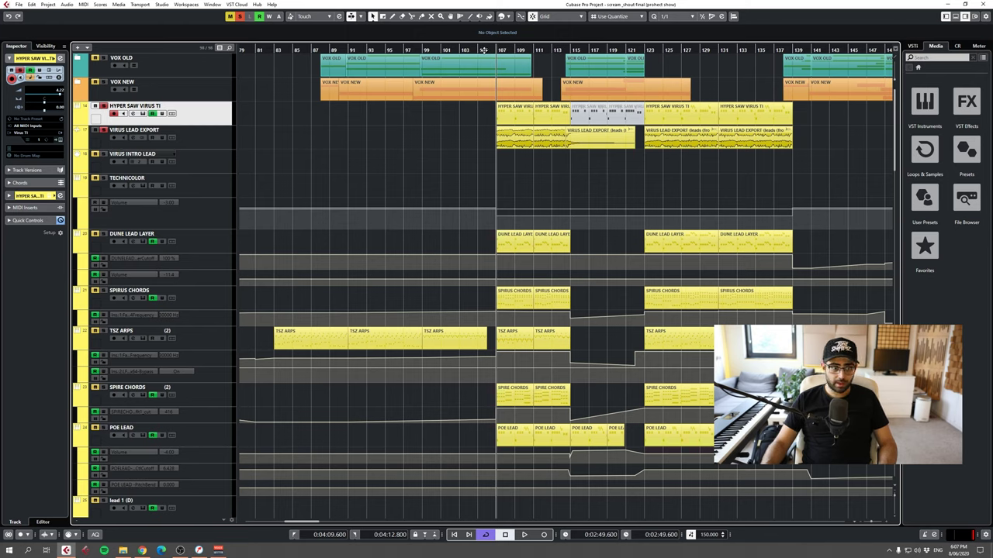
key(space)
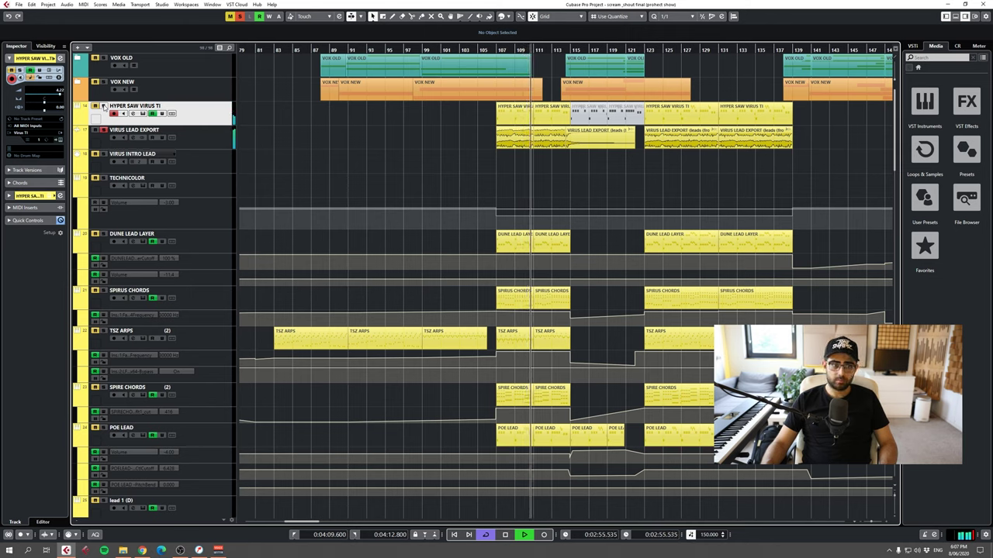
key(space)
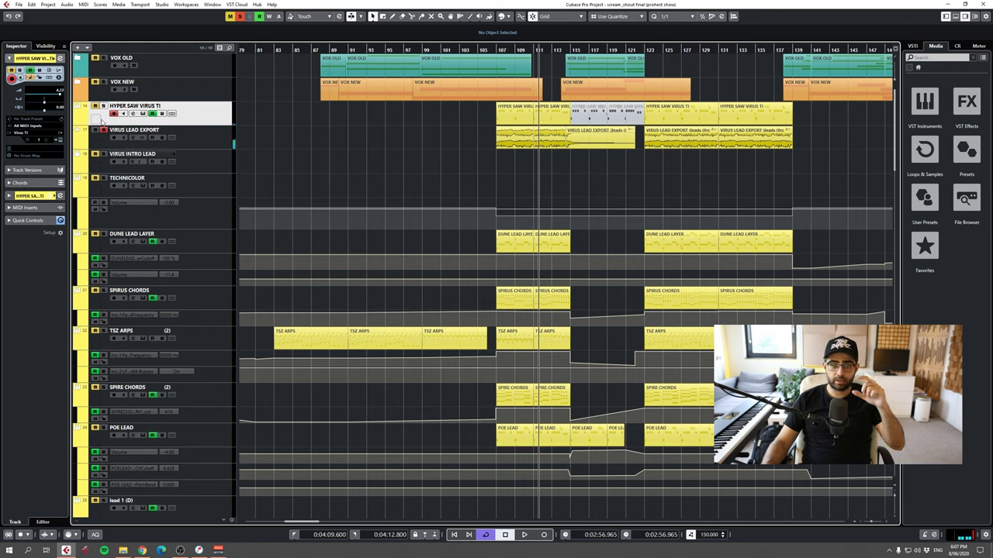
click(499, 50)
key(space)
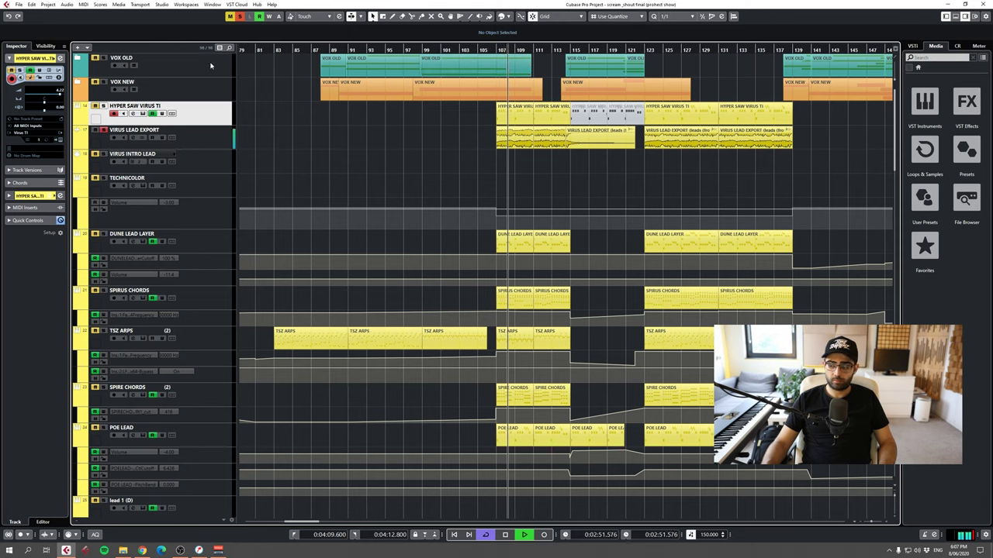
key(space)
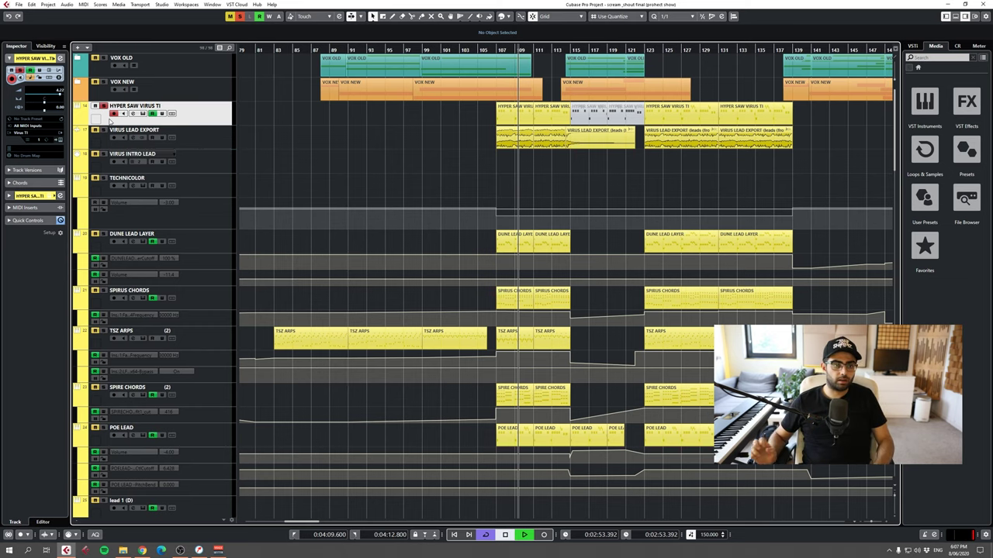
key(space)
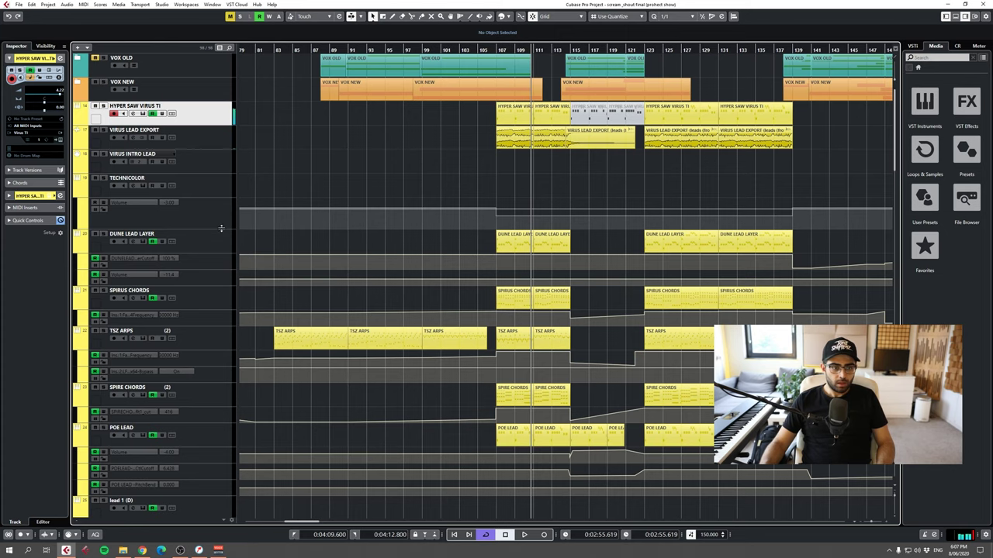
- Return to bar 107, solo the DUNE LEAD LAYER track and inspect its Dune 2 synth settings
drag(497, 48, 496, 53)
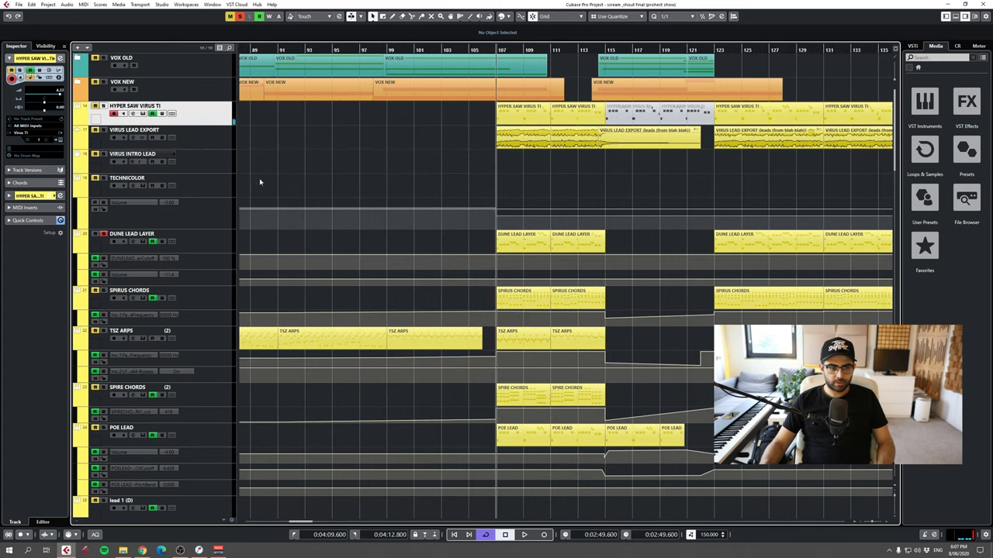
click(214, 237)
click(64, 147)
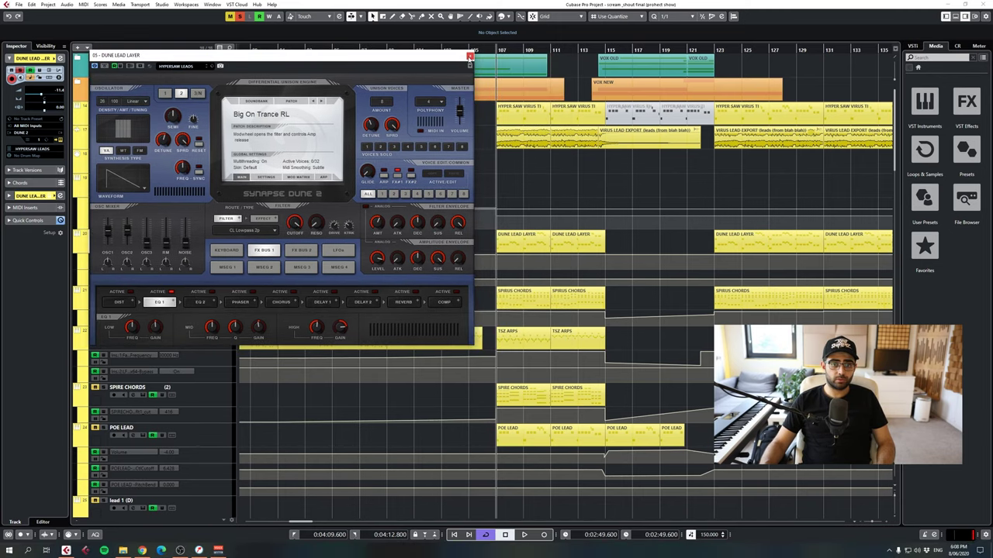
click(469, 56)
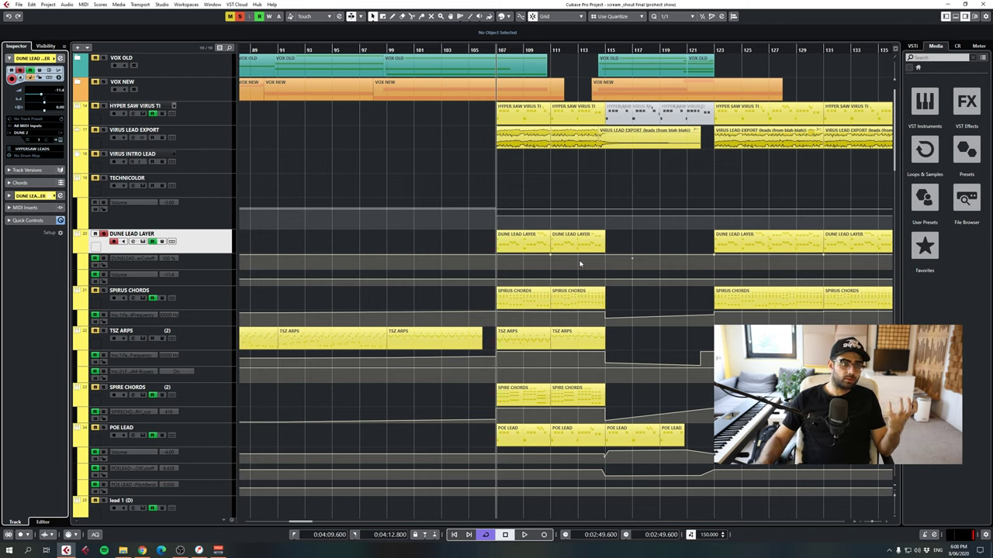
- Switch the solo to SPIRUS CHORDS, audition the chords from bar 107 and inspect their Spire synth settings
click(103, 234)
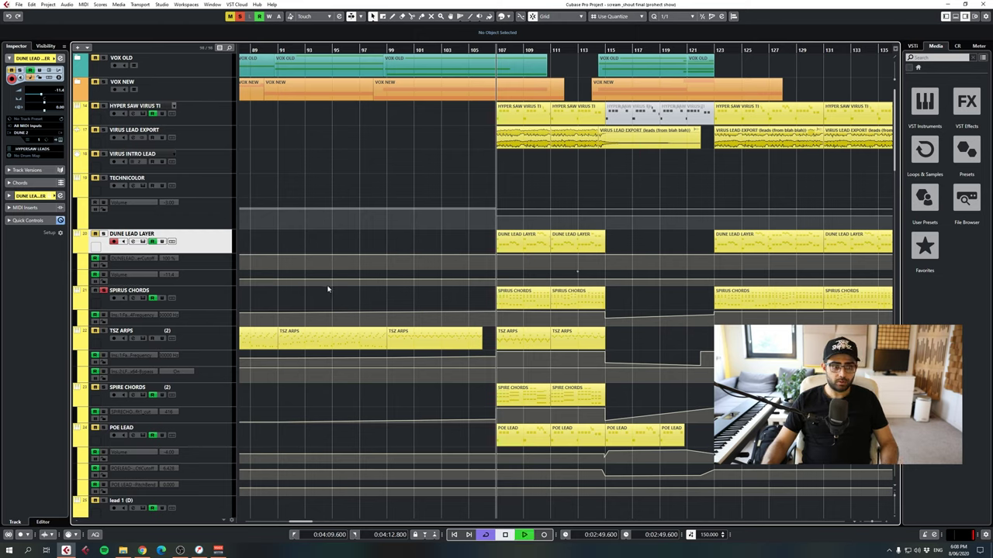
key(space)
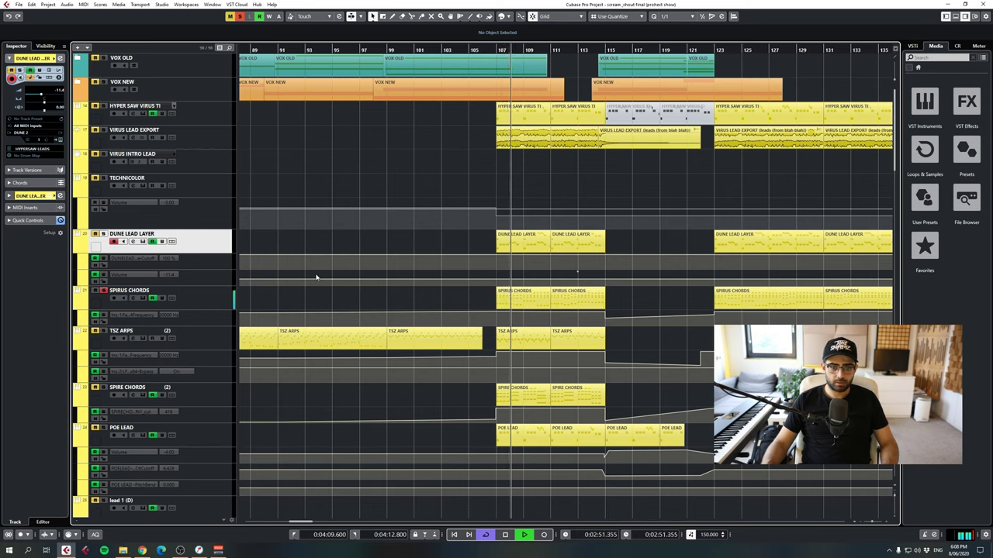
click(190, 303)
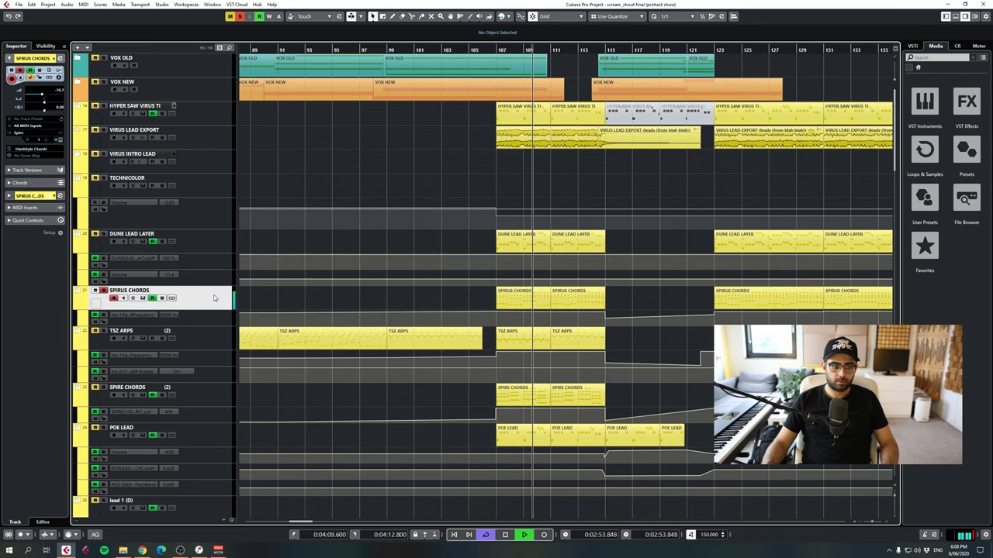
key(space)
click(60, 140)
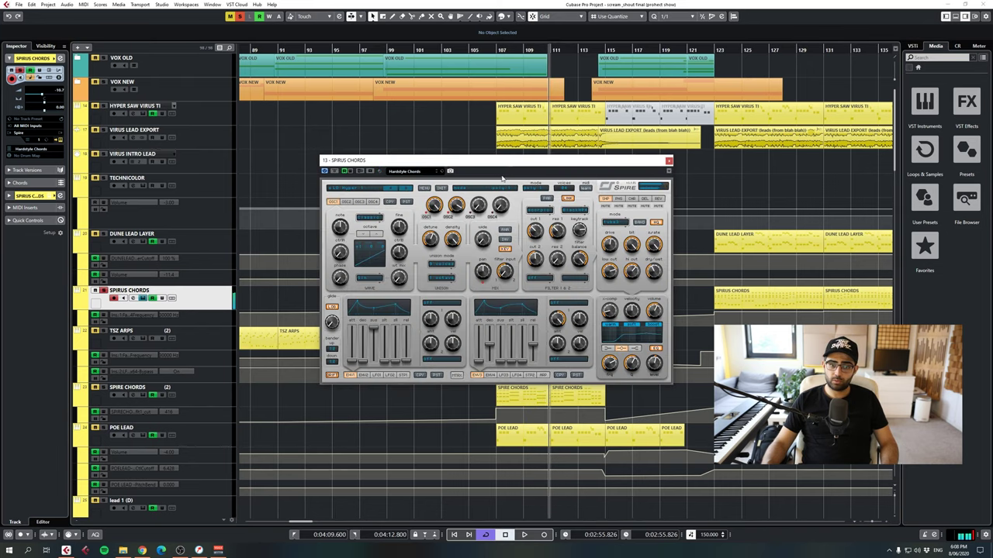
click(669, 162)
- Switch the solo from SPIRUS CHORDS to TSZ ARPS and audition the arps in the drop
scroll(574, 202, down, 3)
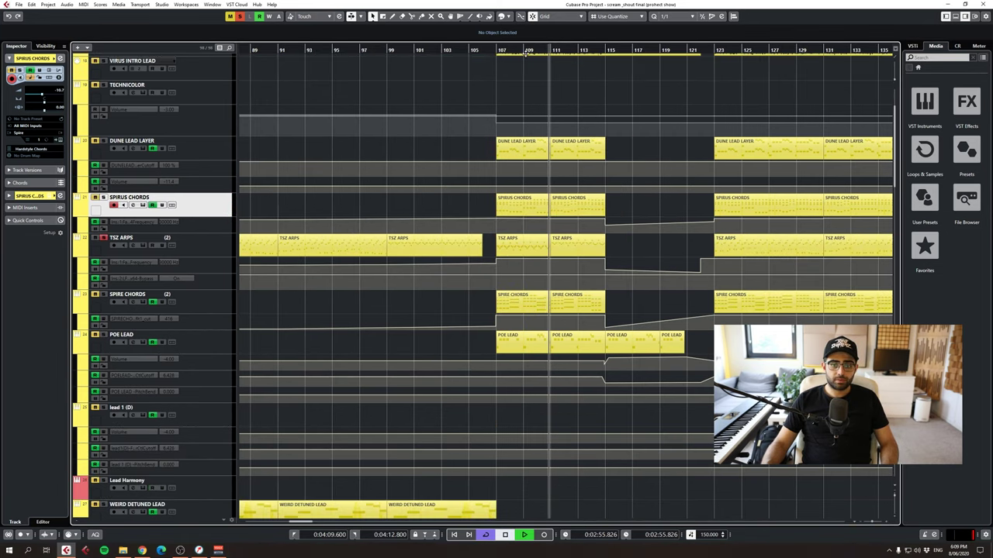
key(space)
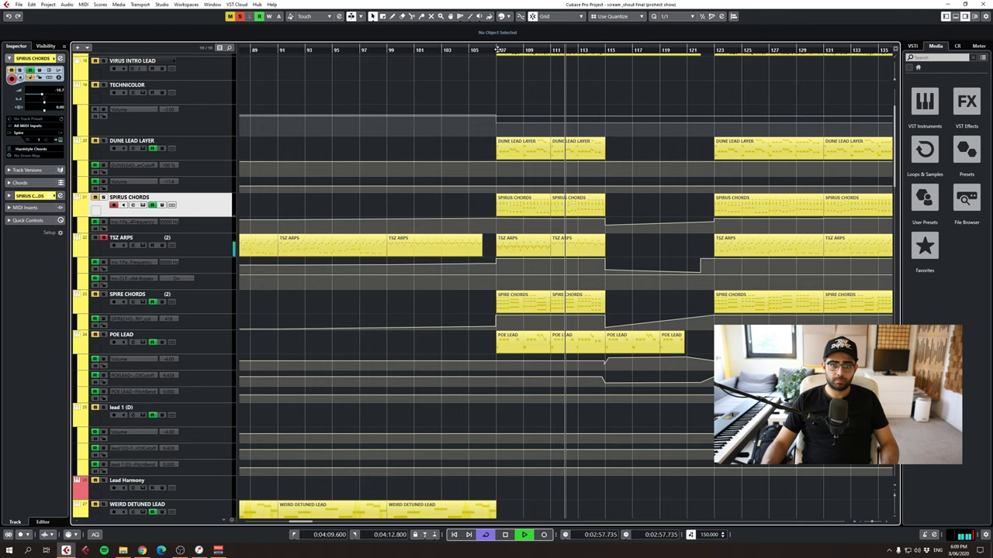
scroll(497, 48, down, 2)
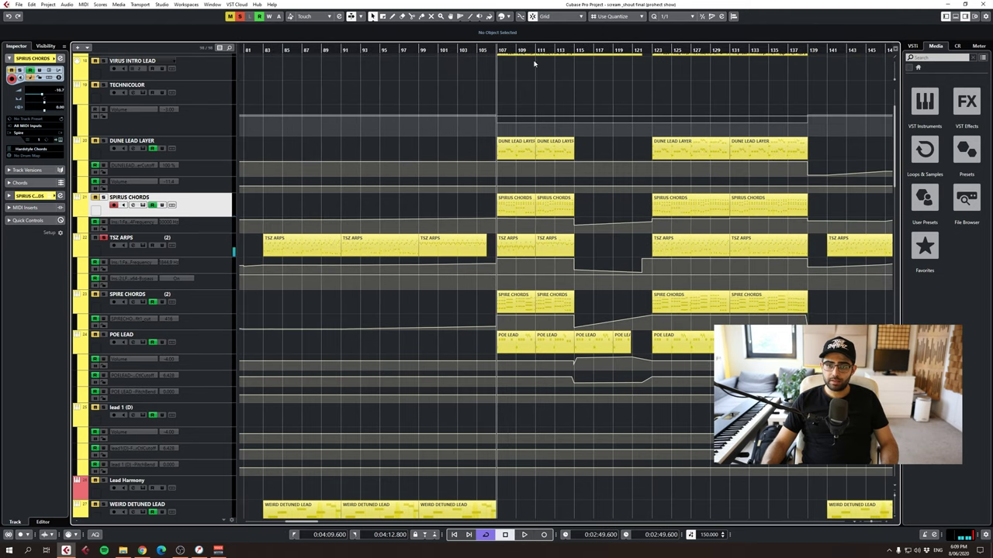
- Clear the TSZ ARPS solo and play the full mix from bar 83 to hear the arps in context
drag(496, 51, 123, 247)
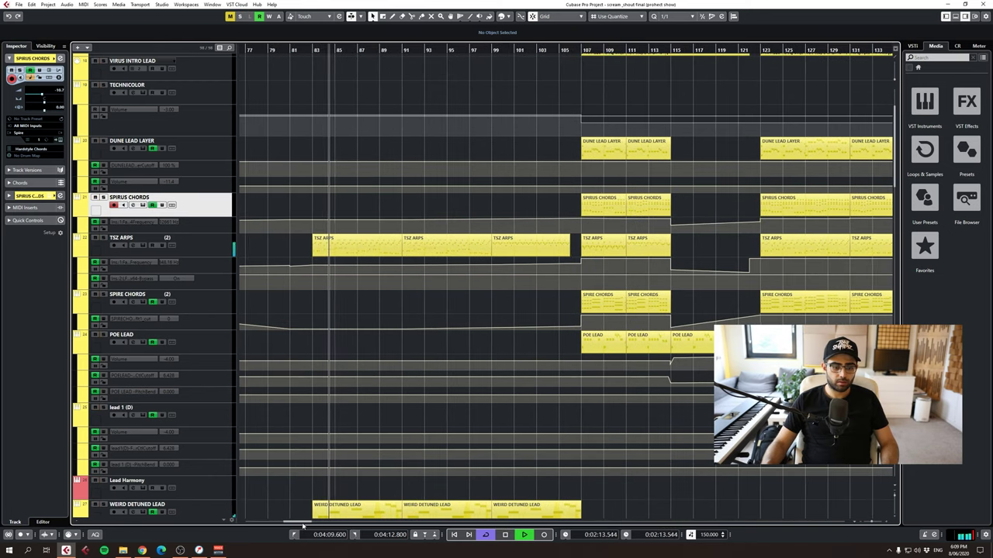
scroll(341, 517, left, 6)
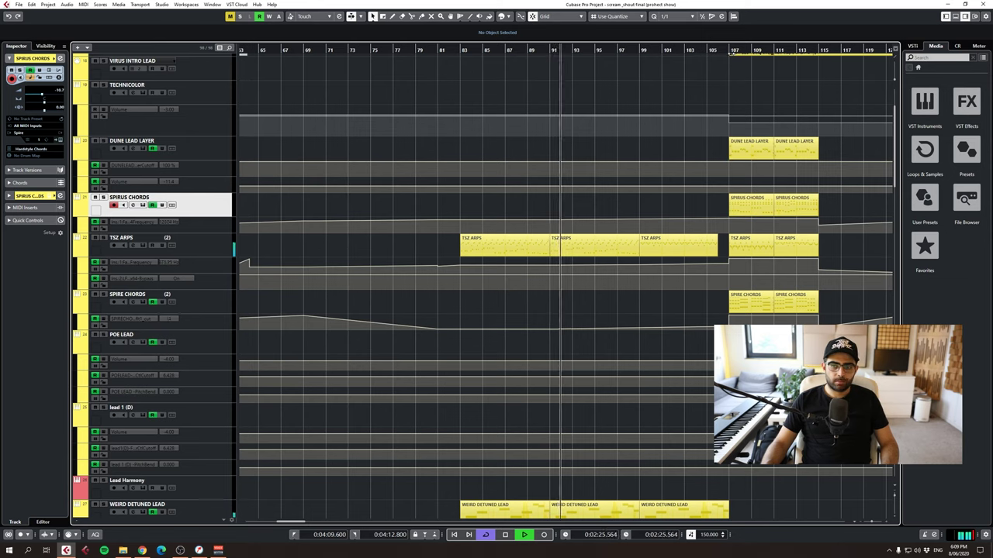
key(space)
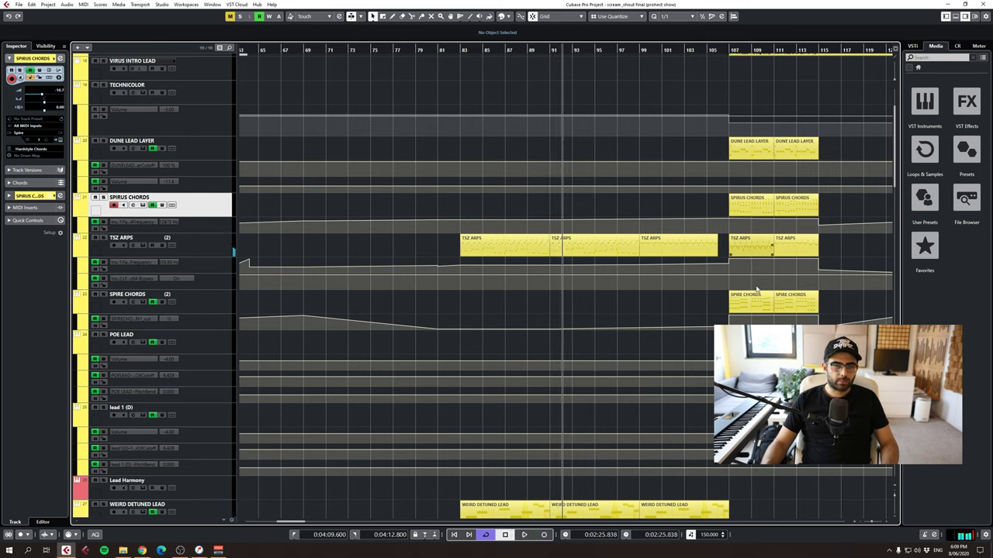
- Solo the TSZ ARPS track again and audition its drop part from bar 107
click(744, 69)
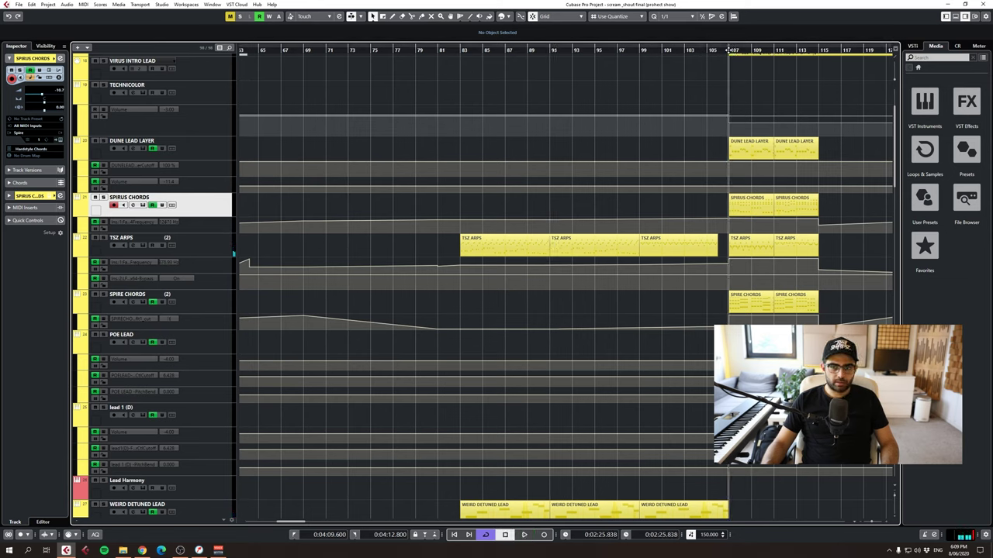
click(103, 238)
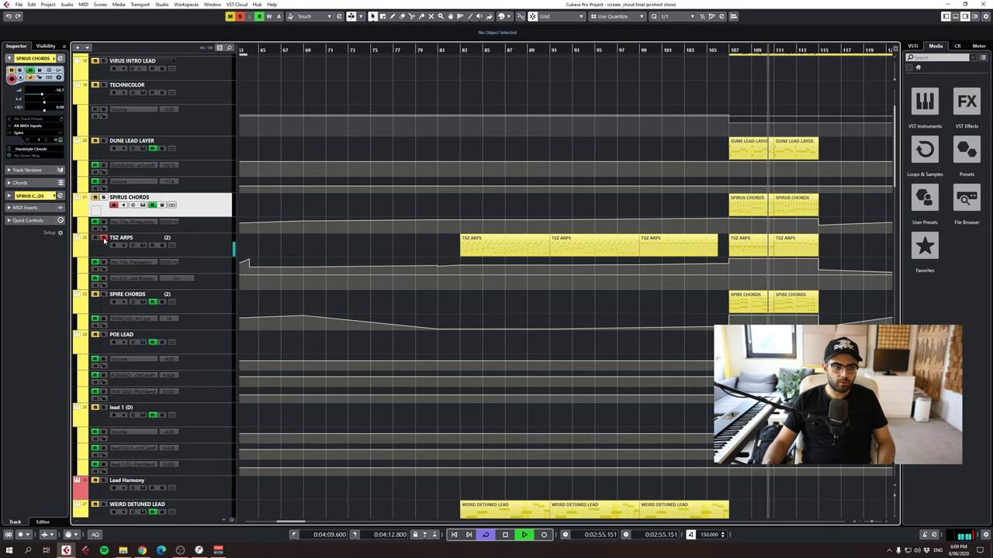
key(space)
- Switch the solo to the SPIRE CHORDS track and audition its chords in the drop
click(214, 303)
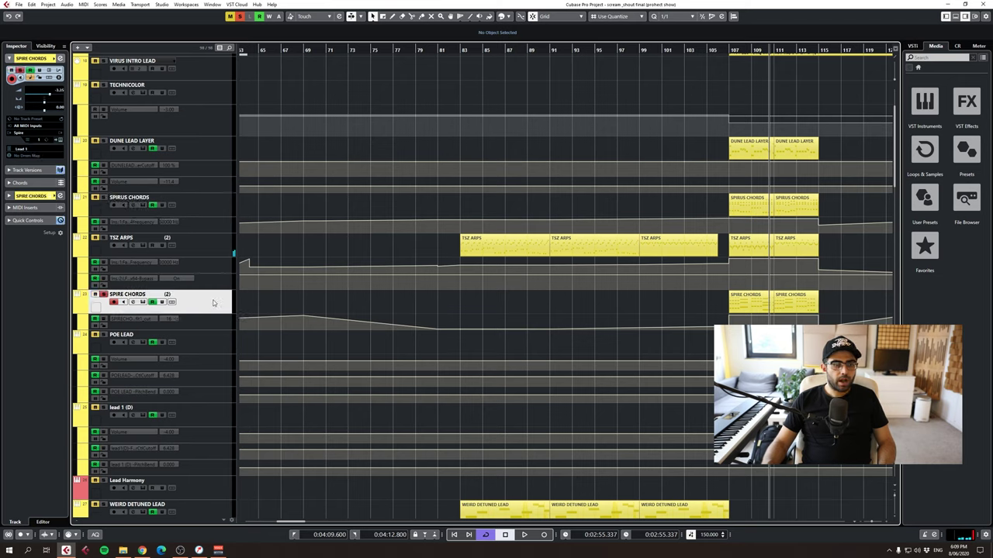
click(715, 49)
key(space)
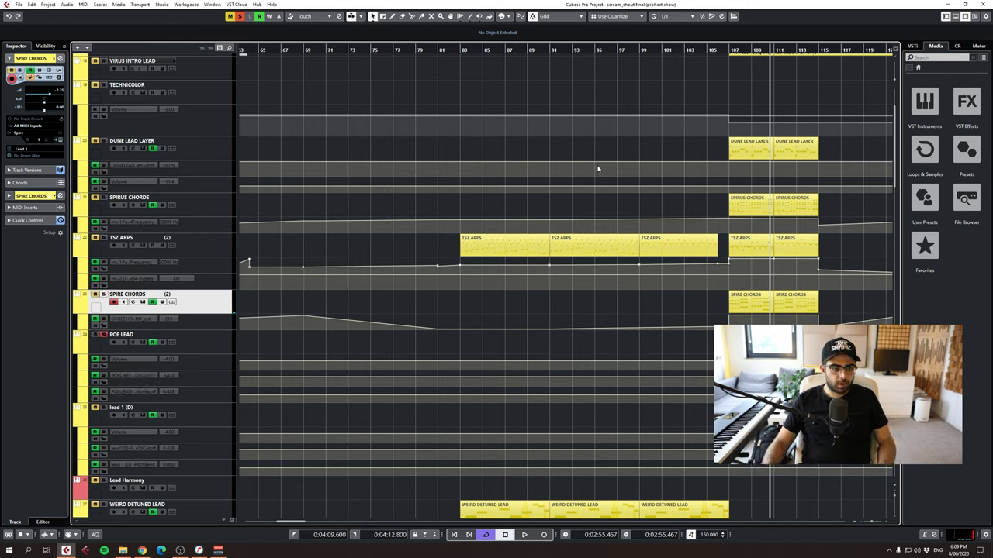
- Audition the soloed POE LEAD track from bar 107, with the drop's note clips enlarged in the timeline
click(729, 49)
key(space)
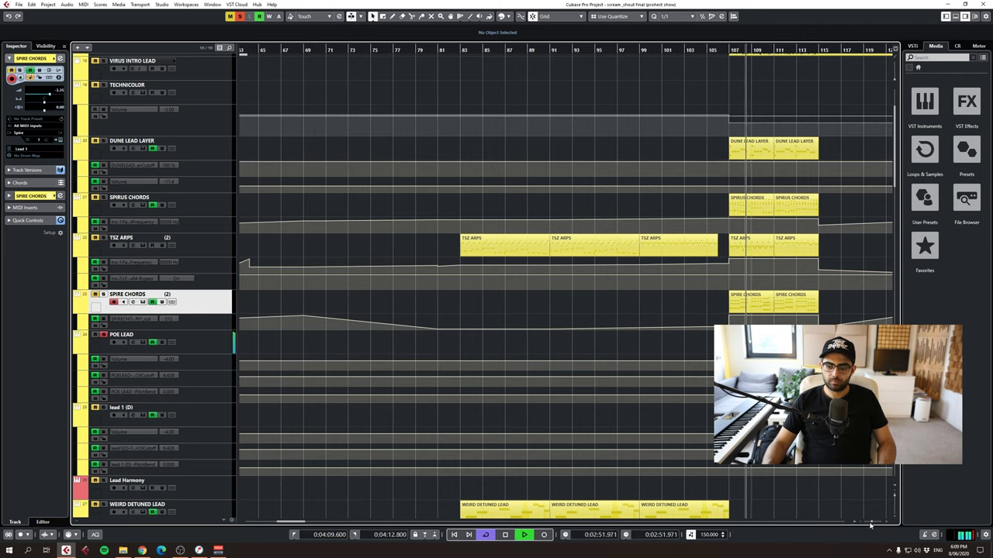
drag(871, 522, 874, 524)
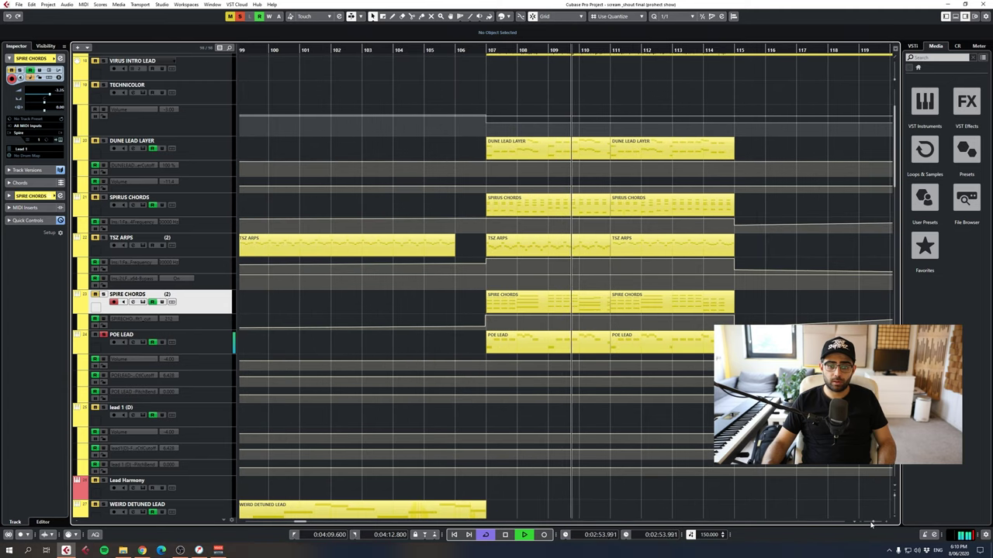
scroll(855, 478, down, 5)
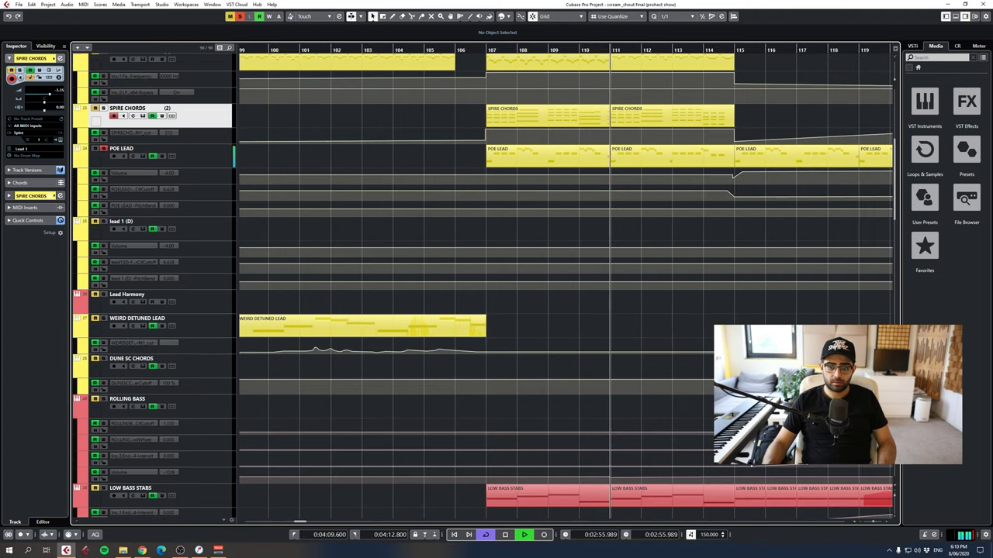
scroll(408, 290, up, 5)
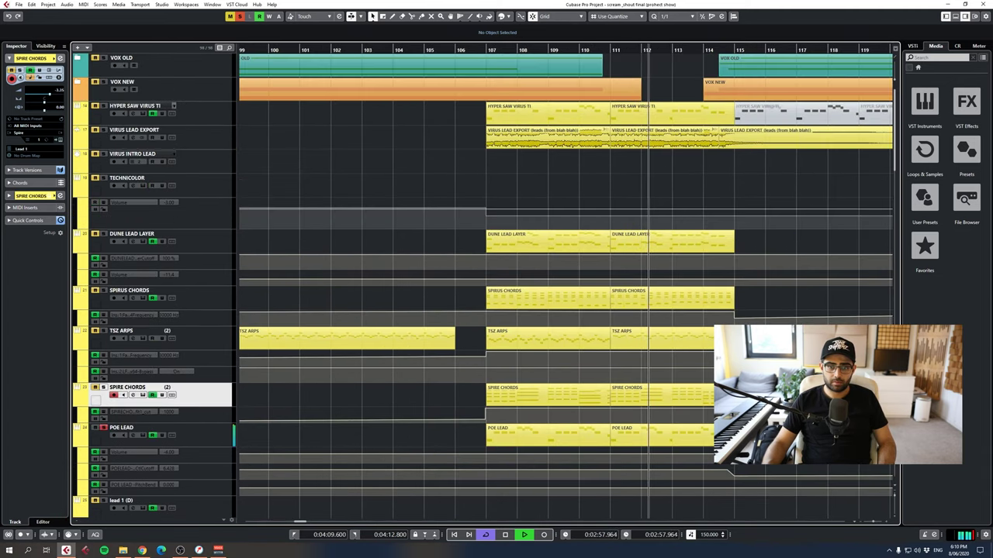
- Solo all the drop's lead and chord layers together, audition them from bar 107 and clear the solos to hear the full mix
key(space)
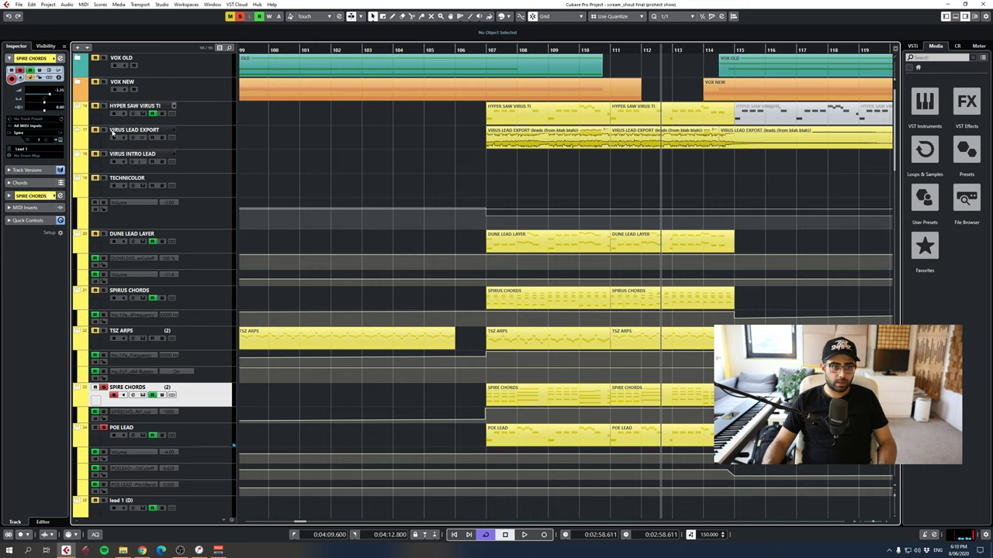
click(485, 48)
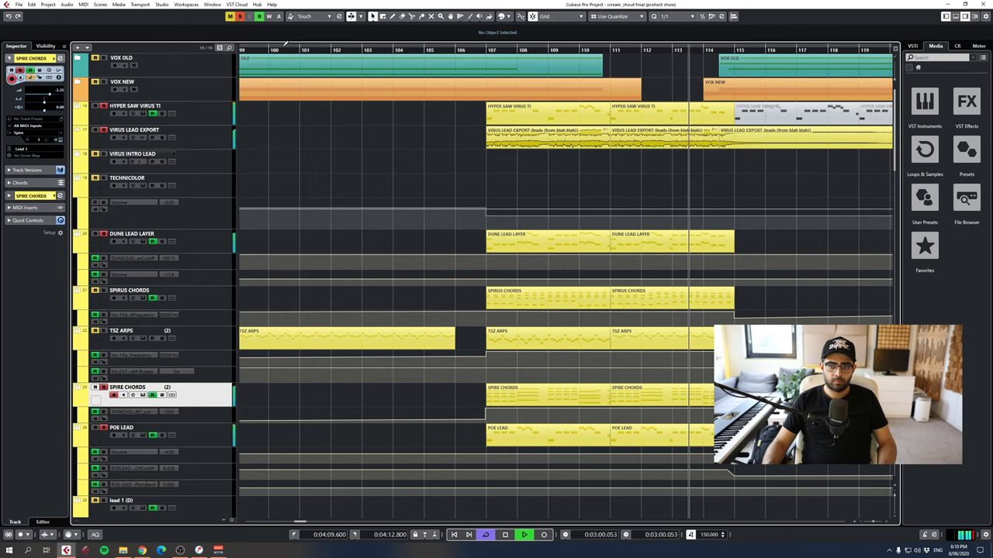
key(space)
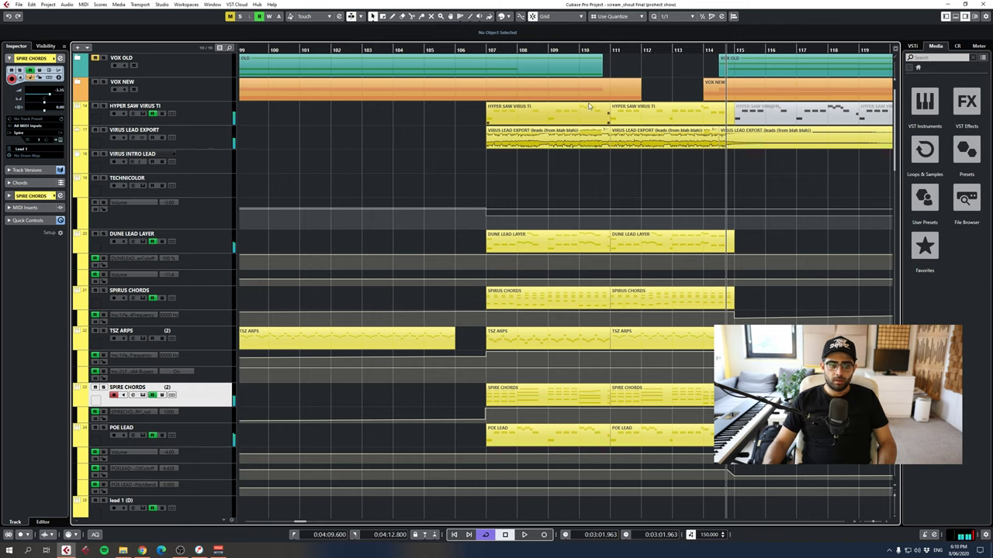
- Solo the lead and chord layers from HYPER SAW VIRUS TI to POE LEAD again and play them together from bar 107
click(486, 49)
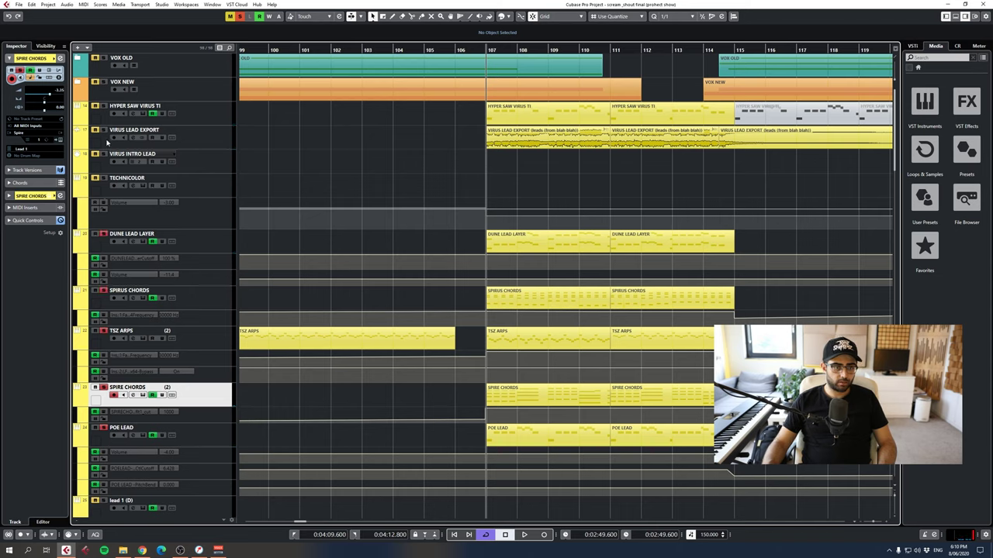
drag(107, 142, 111, 148)
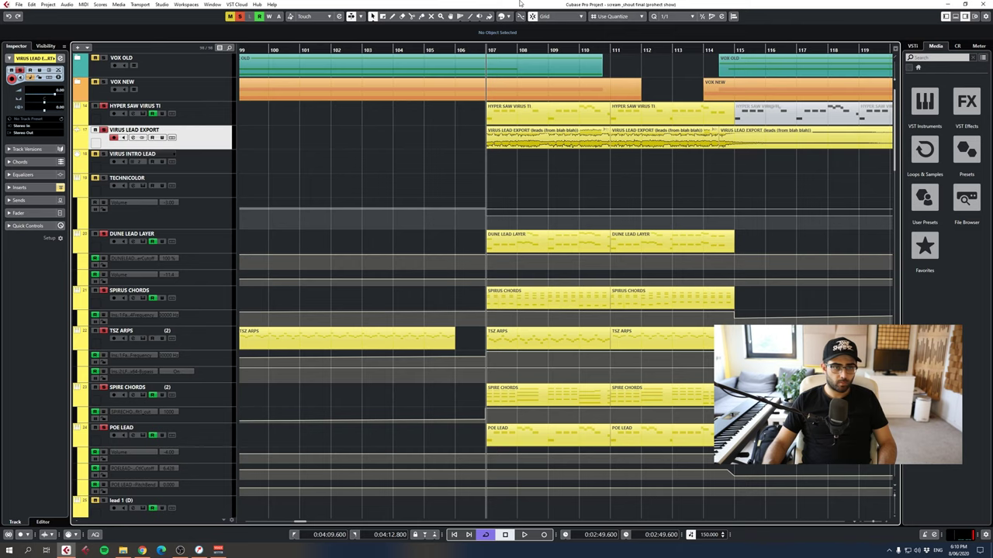
key(space)
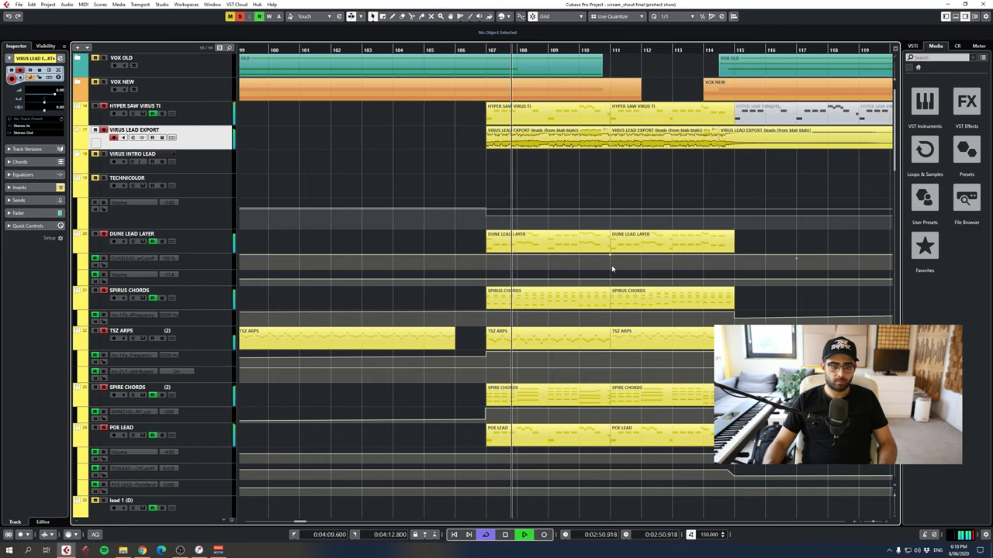
- Stop the playback, go to the last drop around bars 157 to 181 and add lead 1 (D) and Lead Harmony to the solo
scroll(612, 269, down, 3)
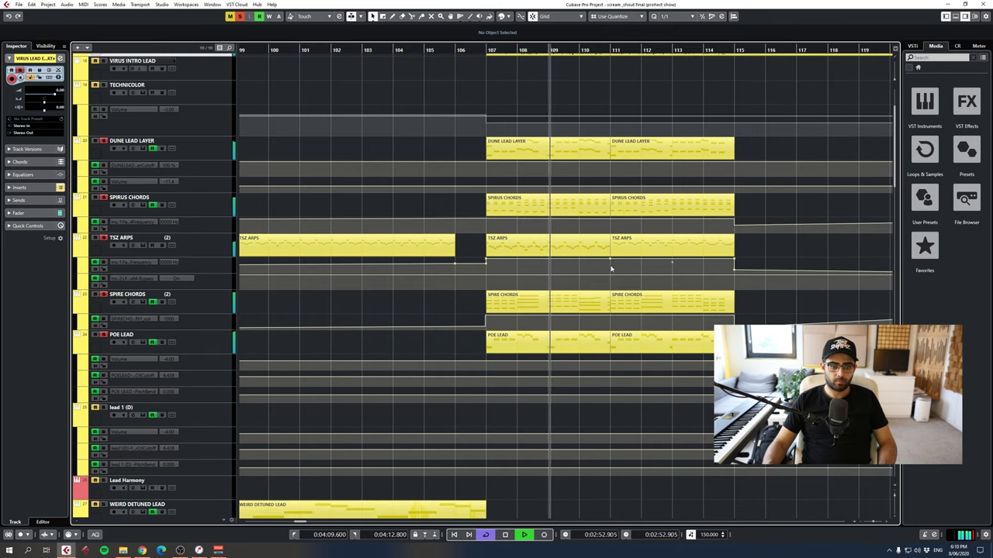
scroll(611, 269, down, 3)
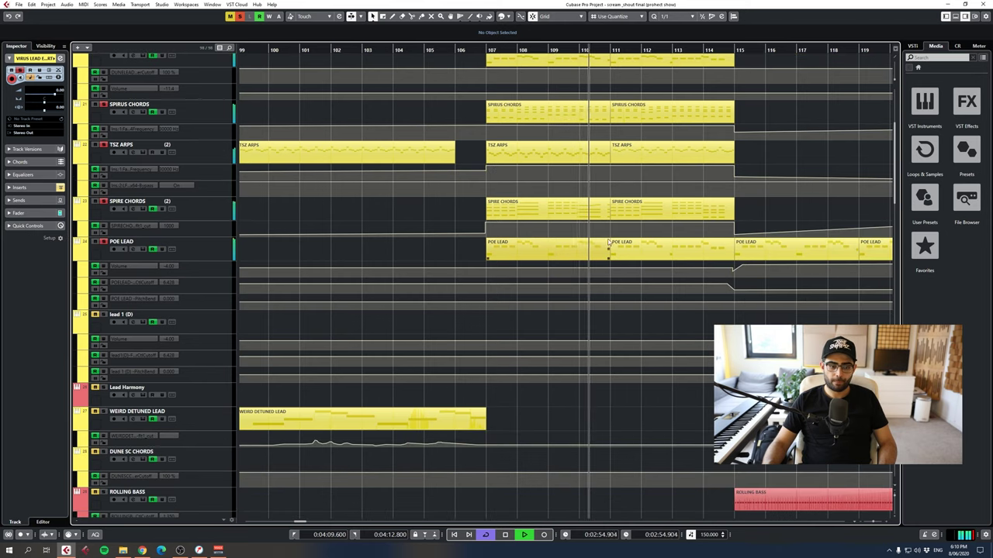
drag(874, 522, 869, 524)
key(g)
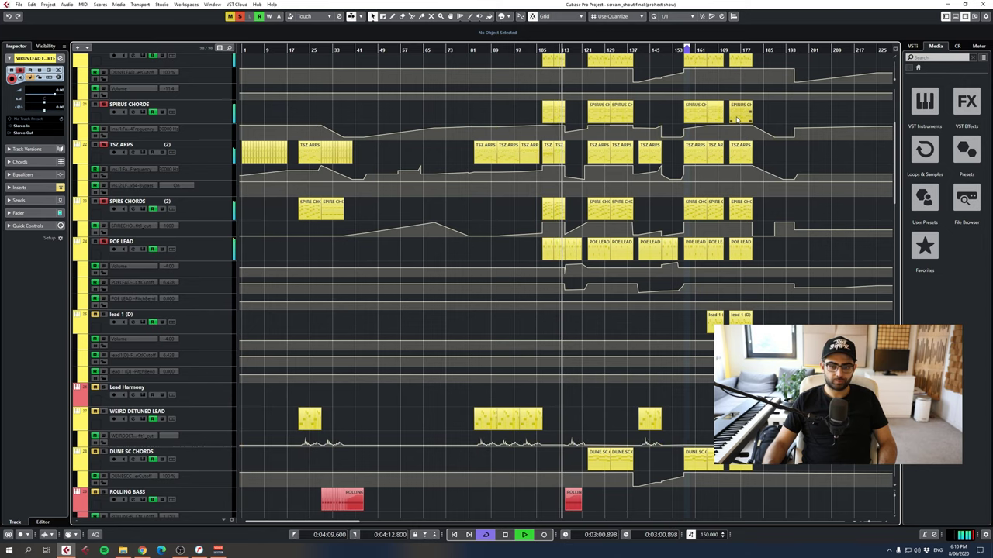
key(space)
click(729, 49)
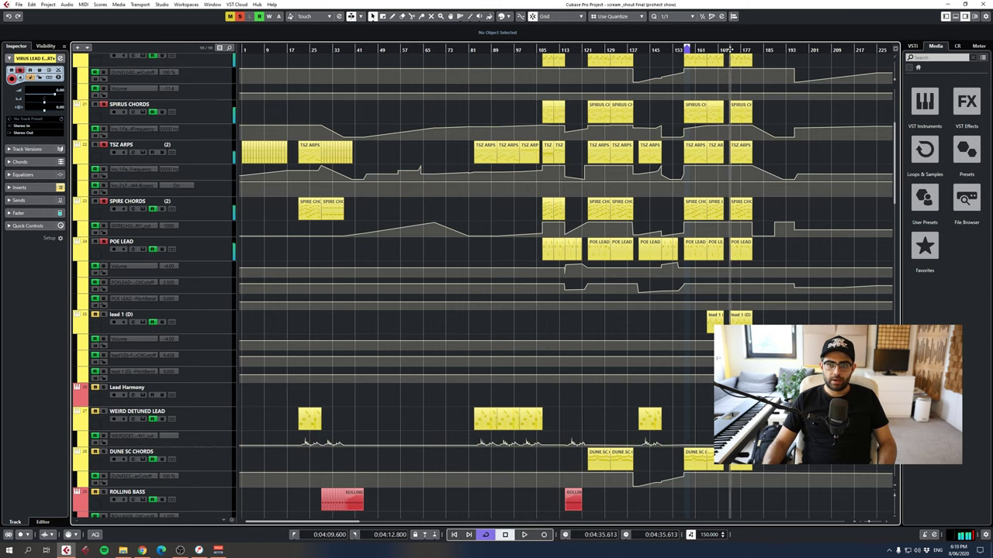
drag(730, 50, 724, 167)
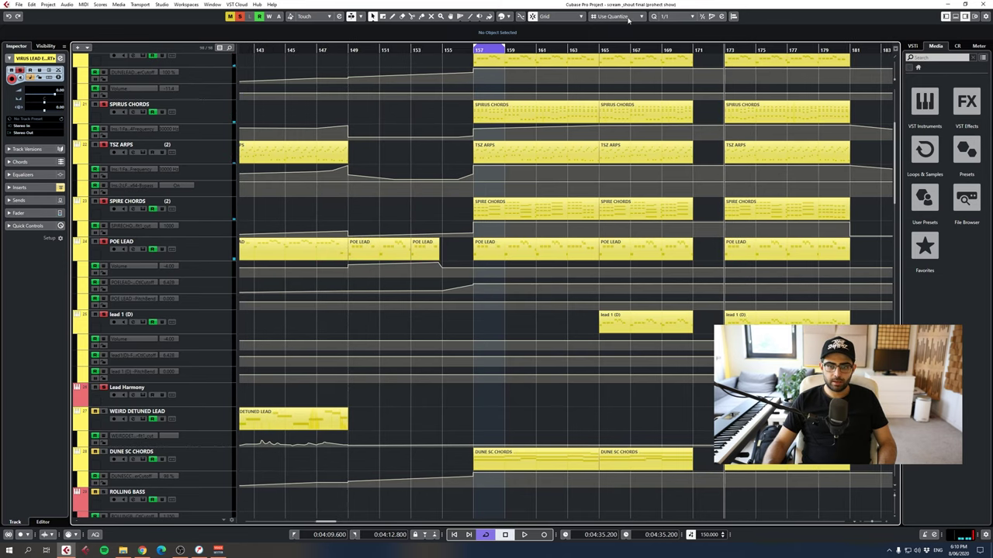
- Play the soloed layers from bar 165 to hear lead 1 (D) with them, and select the lead 1 (D) track
click(599, 49)
key(space)
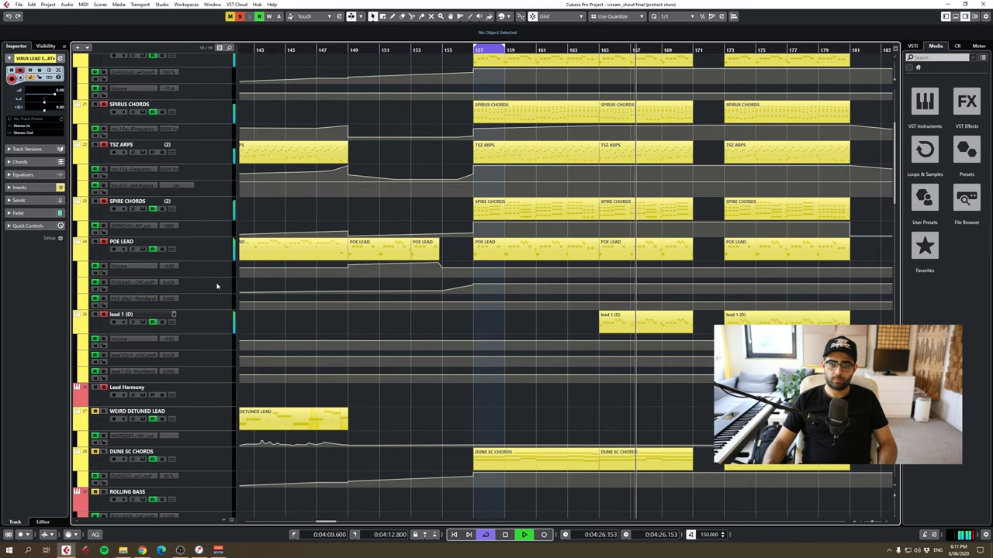
key(space)
click(228, 330)
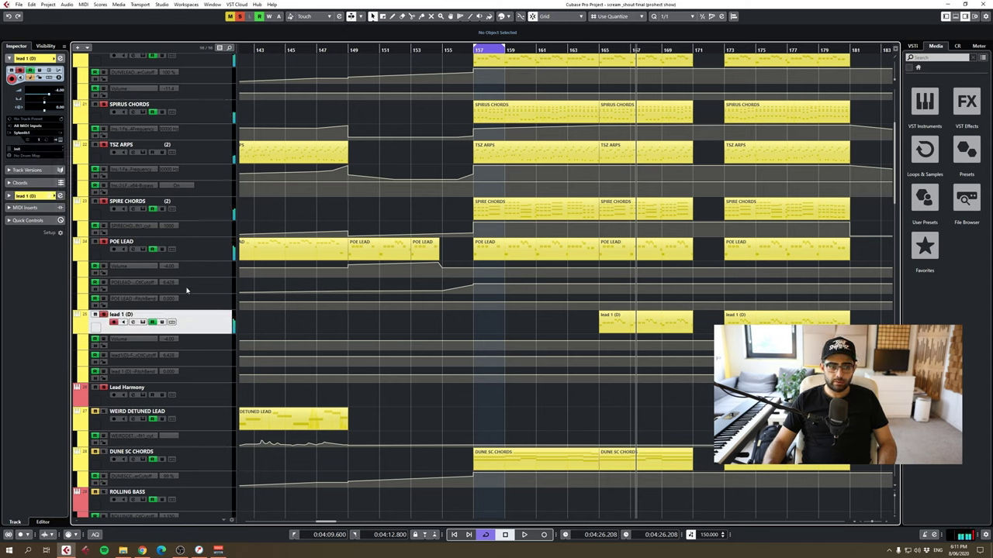
click(266, 254)
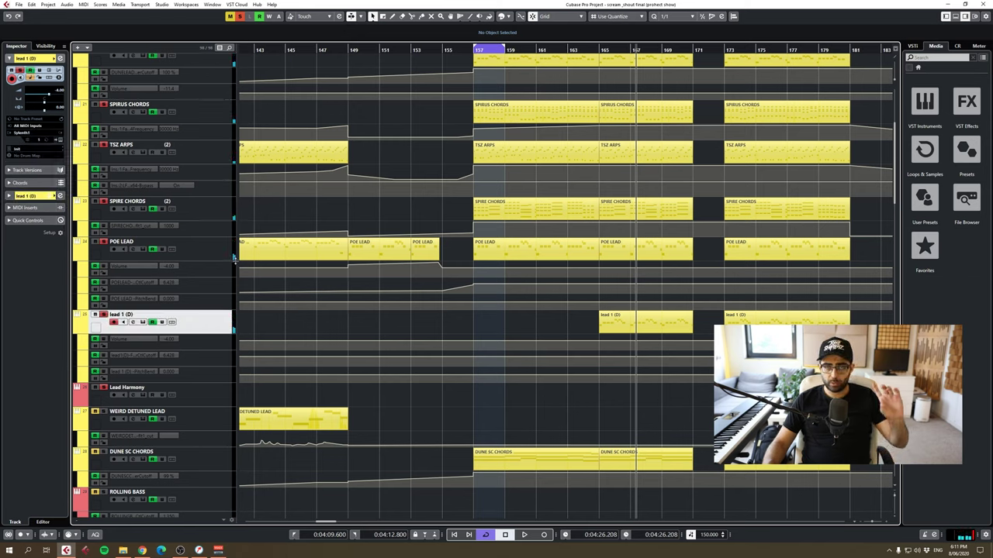
- Clear the solos, solo only SPIRE CHORDS and Lead Harmony, and audition them from bar 173
click(217, 397)
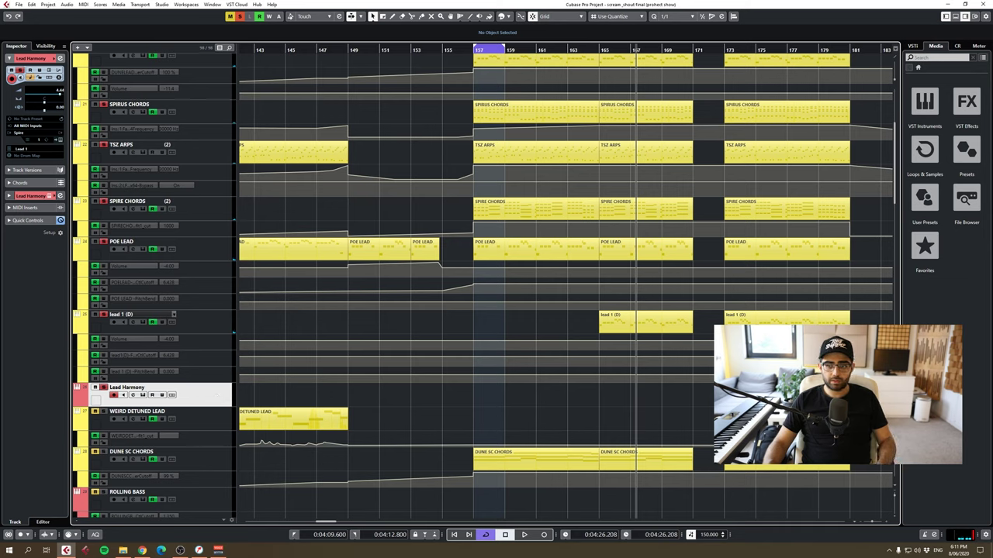
click(221, 213)
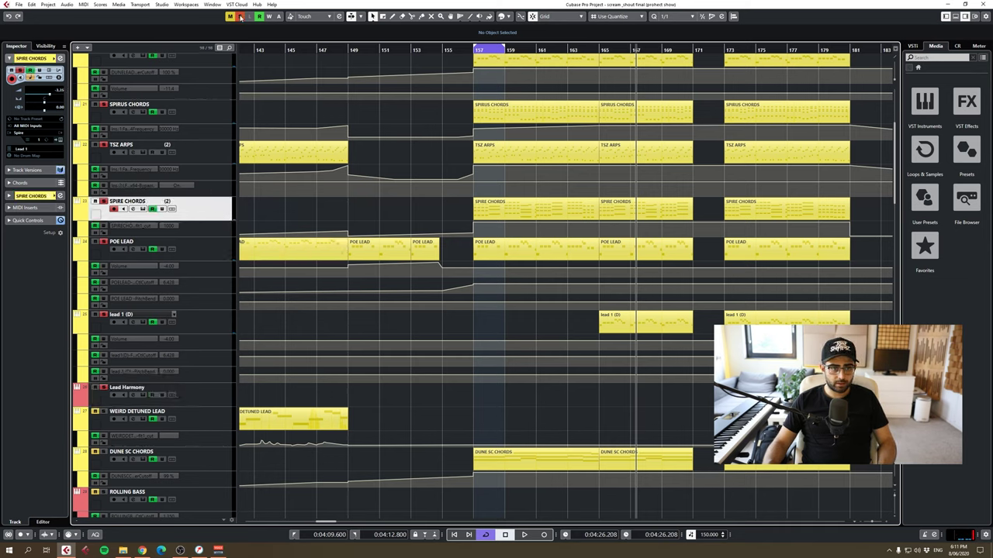
key(space)
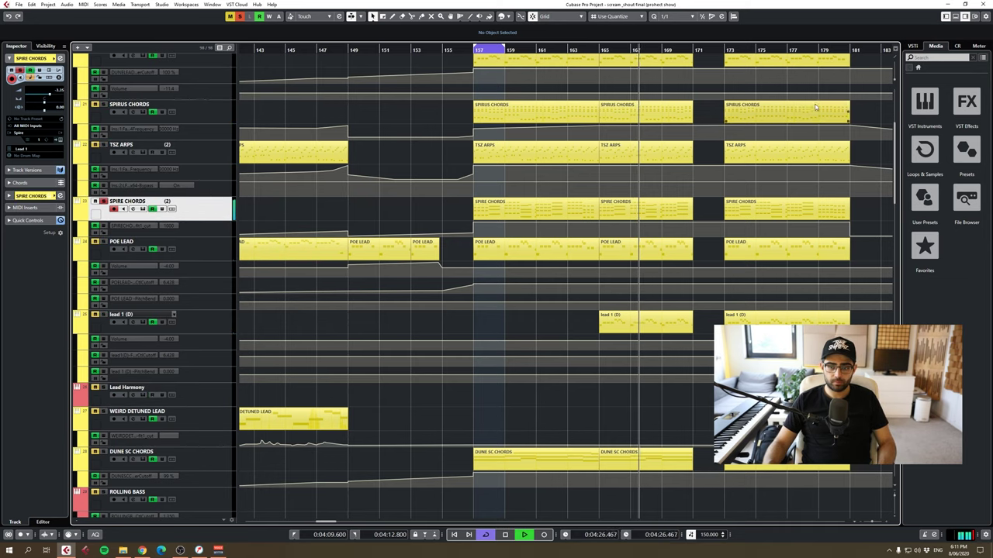
key(space)
click(724, 51)
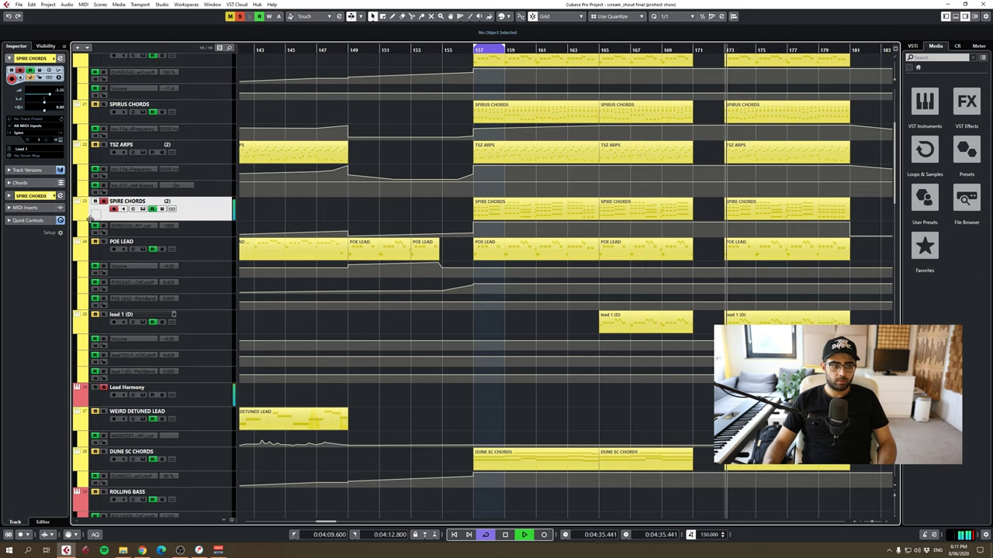
key(space)
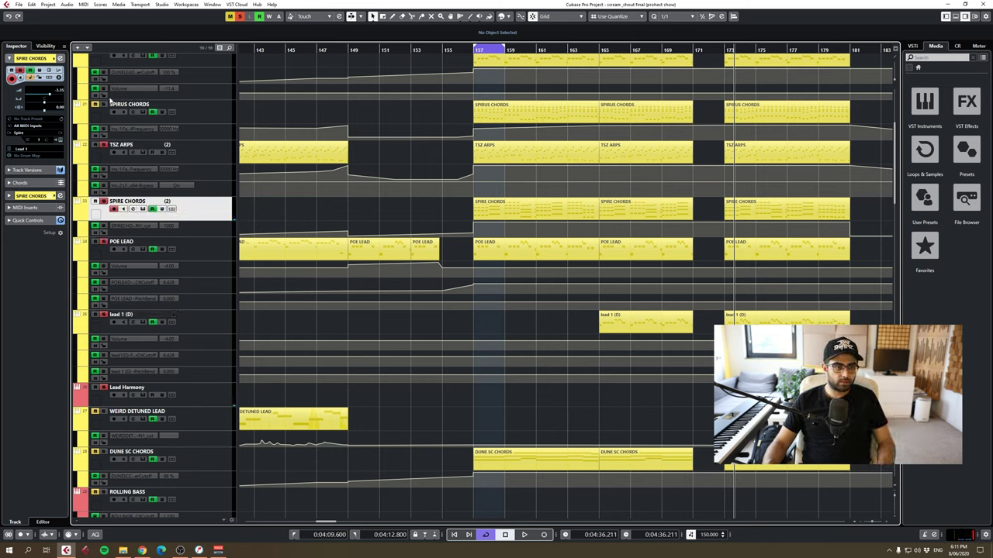
- Solo the last drop's lead and chord layers together with Lead Harmony and listen to them through to bar 181
key(space)
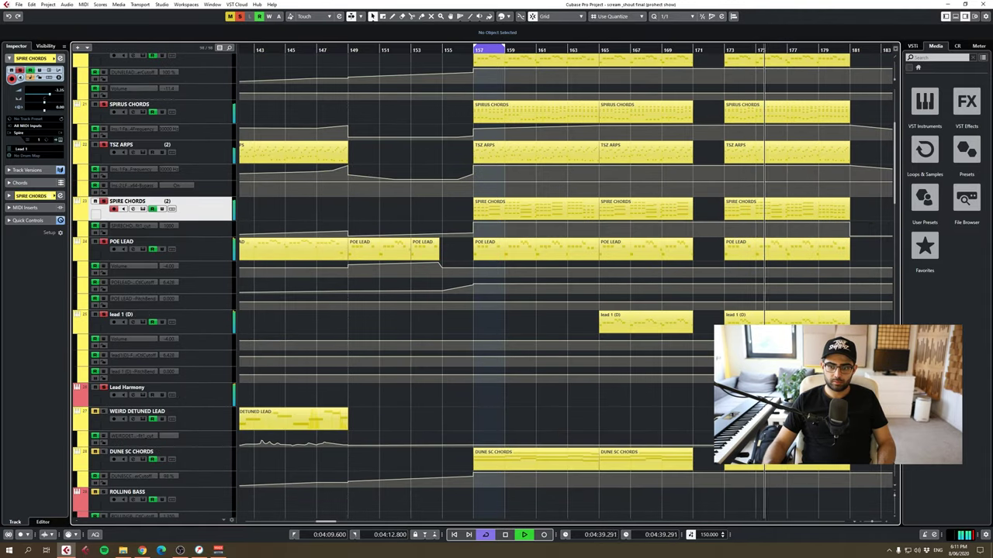
scroll(542, 279, down, 3)
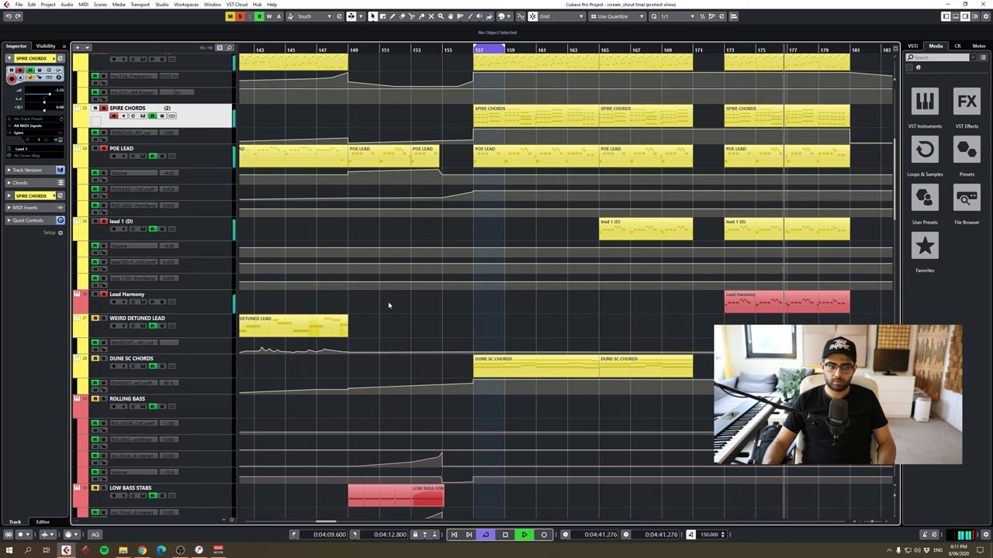
scroll(231, 334, up, 3)
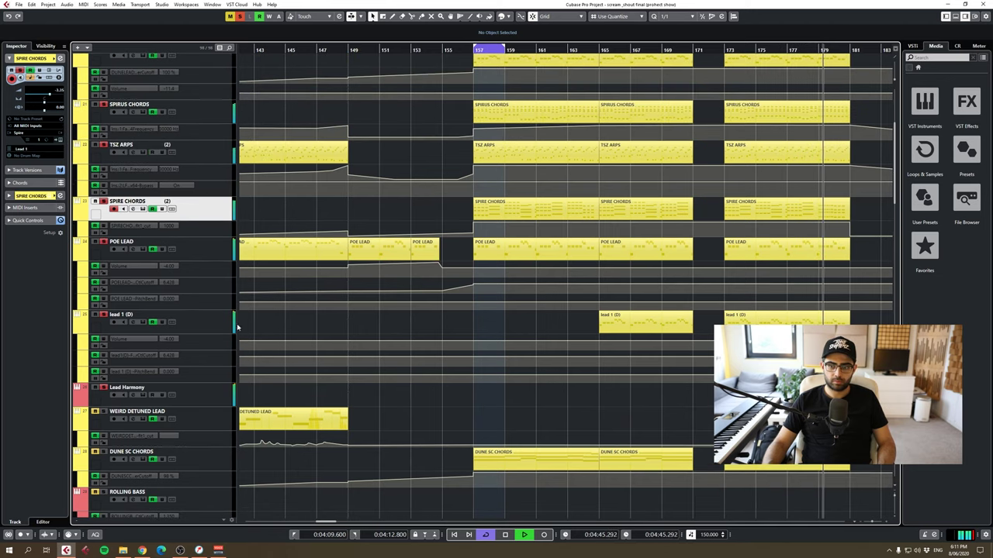
scroll(237, 326, up, 6)
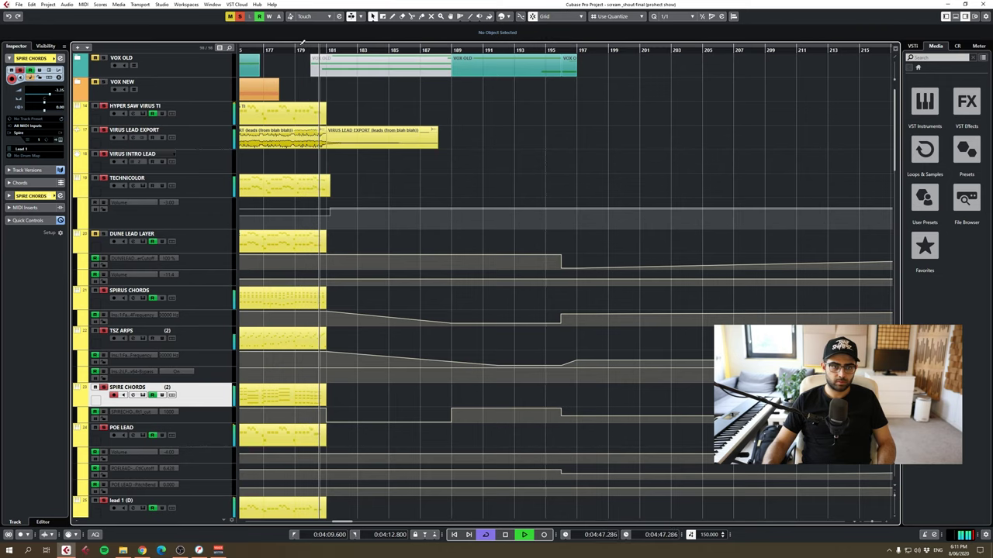
- Switch the solo to DUNE SC CHORDS, play it from bar 165 and check its channel settings before clearing the solo
drag(302, 43, 478, 45)
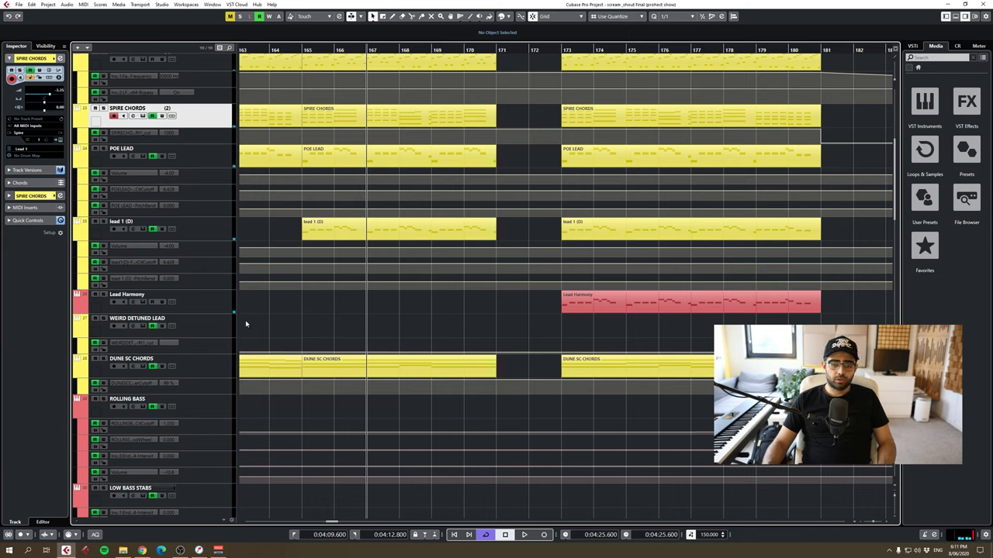
click(307, 50)
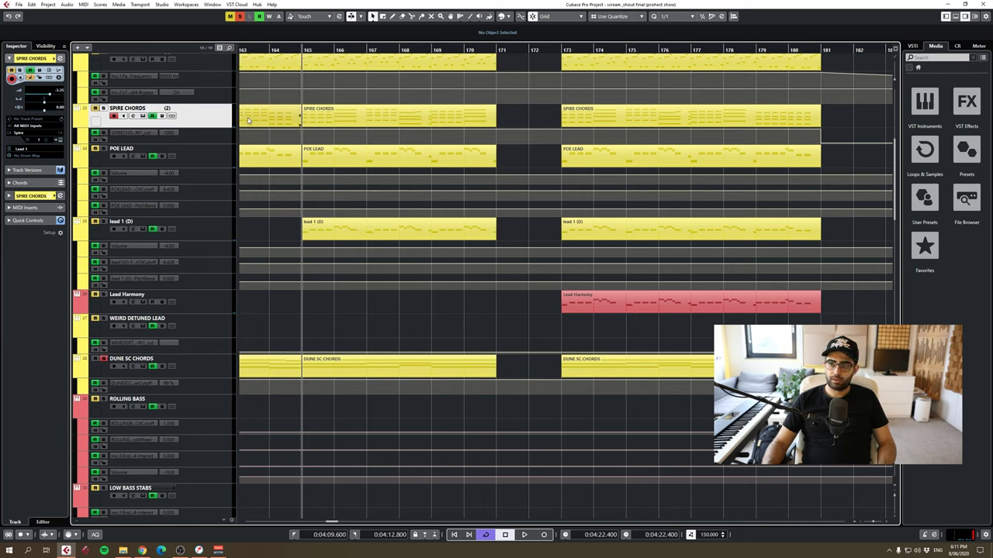
key(space)
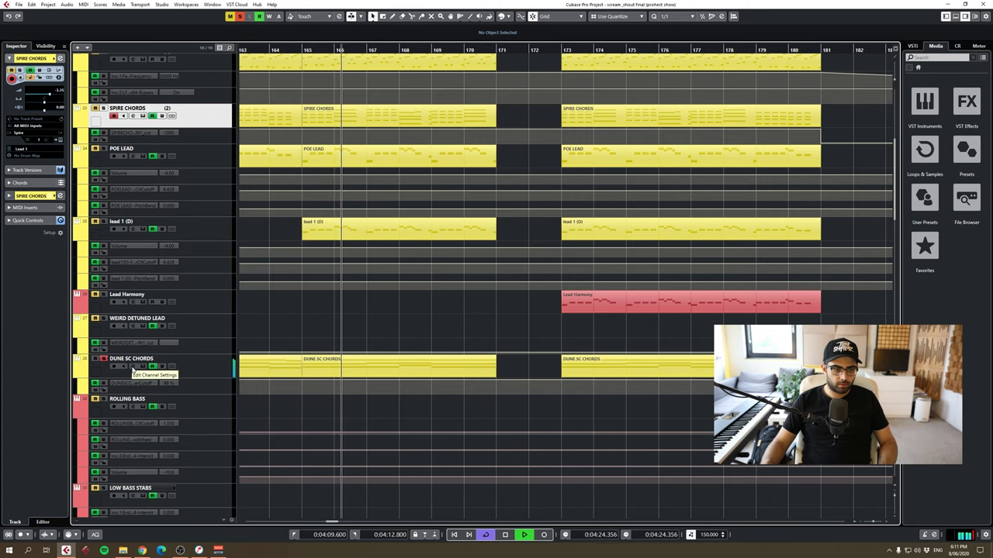
click(133, 367)
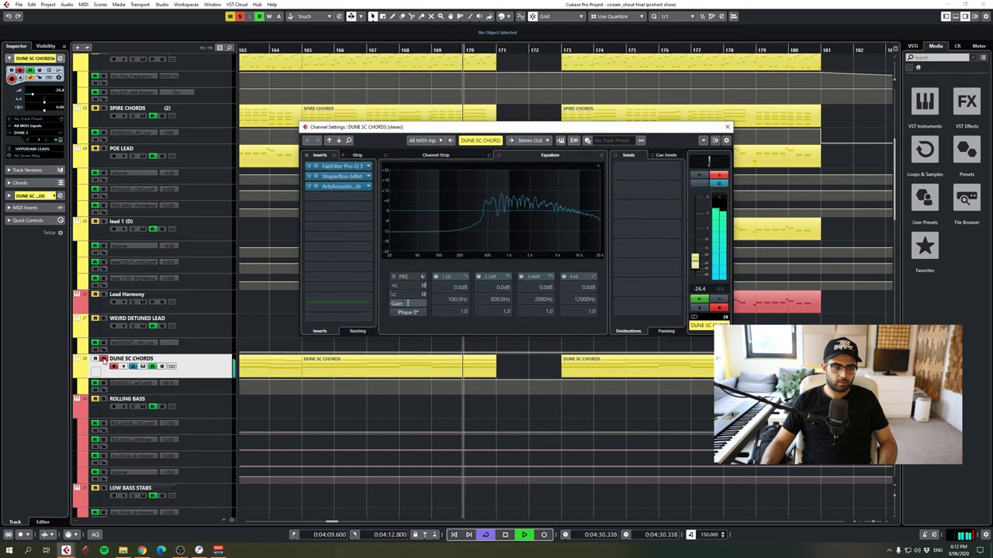
key(e)
- Play the full mix from bar 107 with the LOW BASS STABS, HI PASSED LOW BASS and LOW RAVE tracks in view
drag(302, 50, 306, 44)
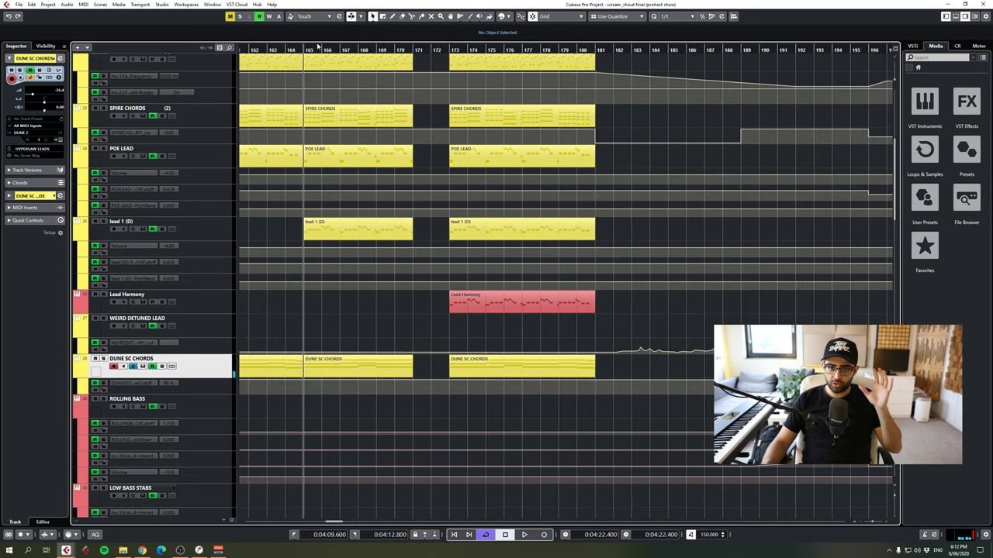
drag(349, 44, 664, 69)
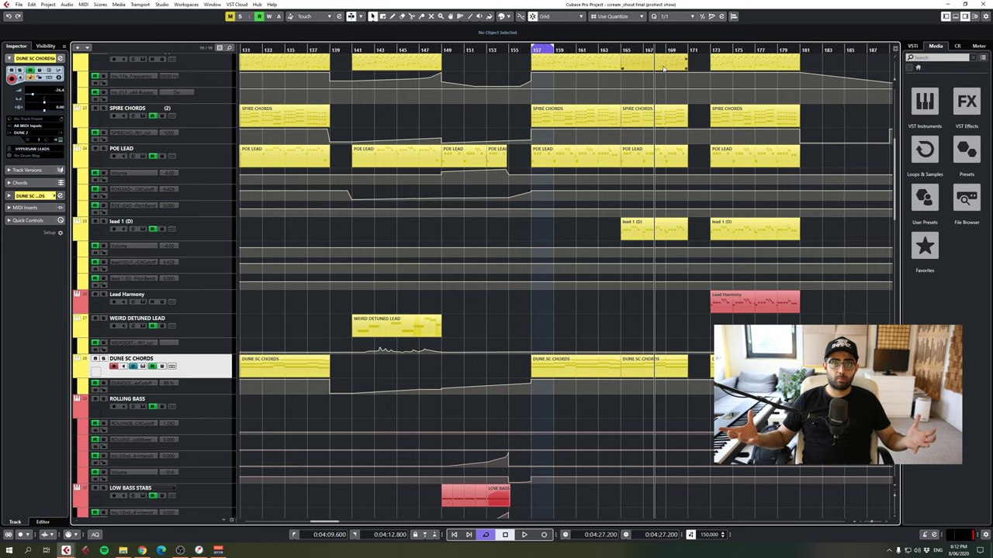
scroll(630, 136, down, 3)
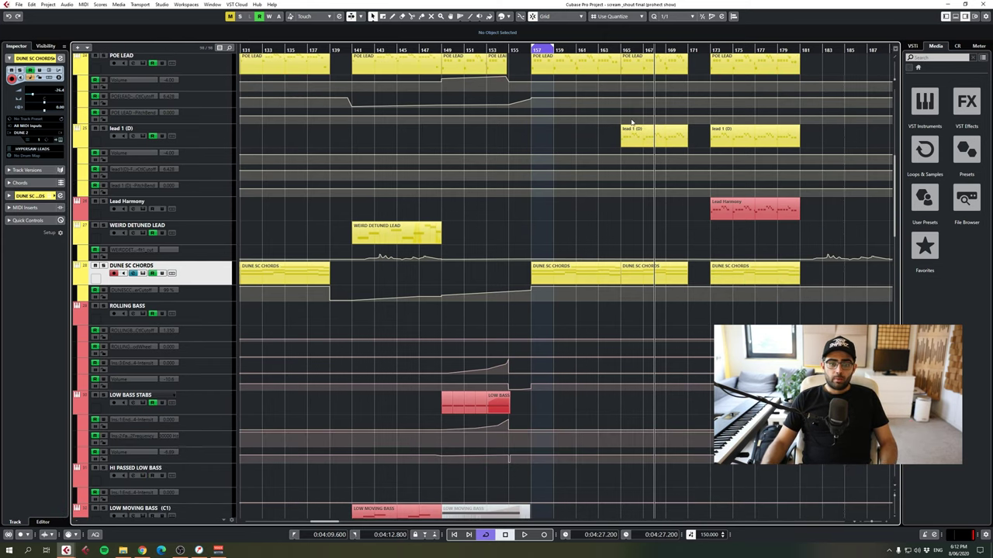
scroll(554, 153, down, 5)
scroll(554, 154, up, 4)
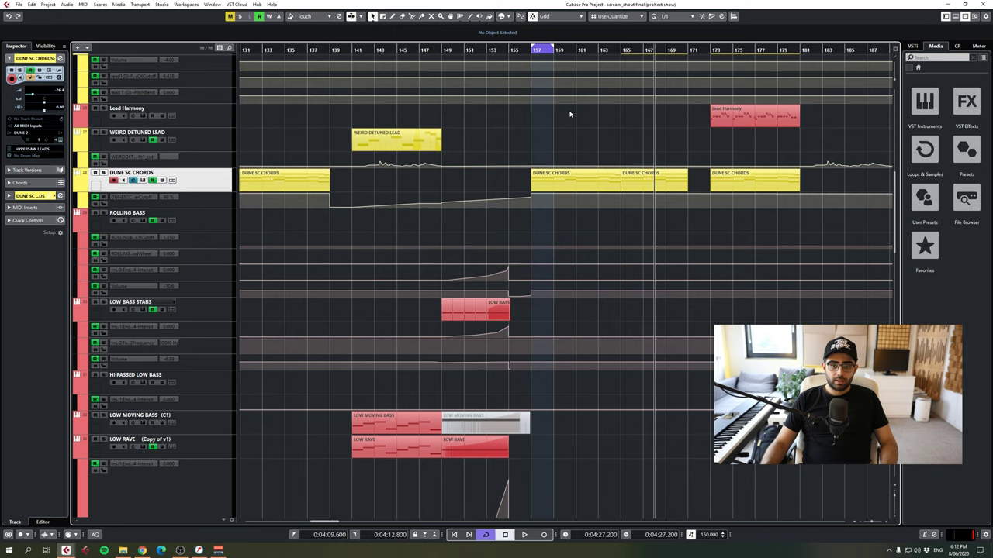
click(515, 48)
drag(514, 46, 413, 65)
scroll(440, 97, up, 6)
scroll(441, 97, down, 4)
scroll(440, 96, down, 4)
key(space)
scroll(534, 119, down, 5)
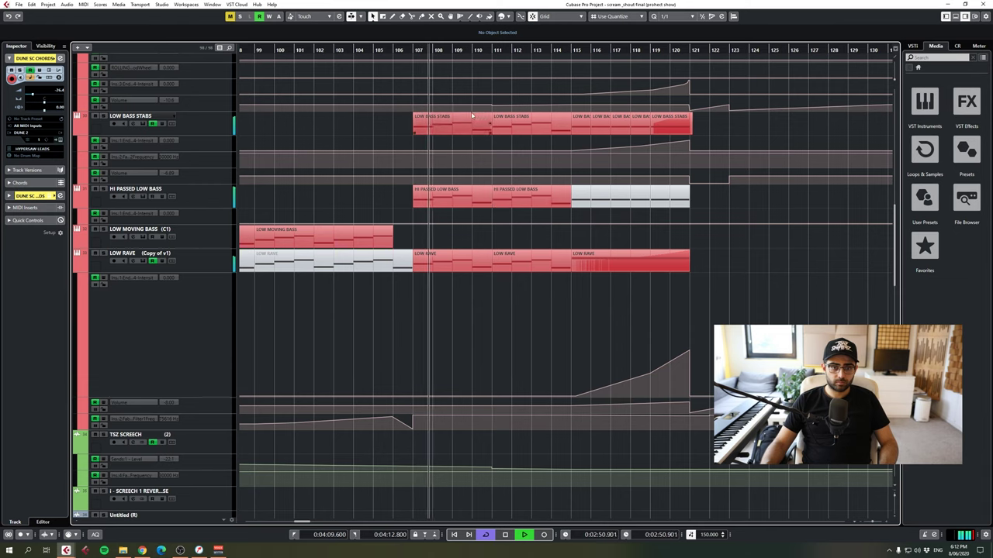
- Mute the LOW BASS STABS, HI PASSED LOW BASS and LOW RAVE clips in bars 107 to 115, listen without them and unmute them
drag(458, 92, 547, 271)
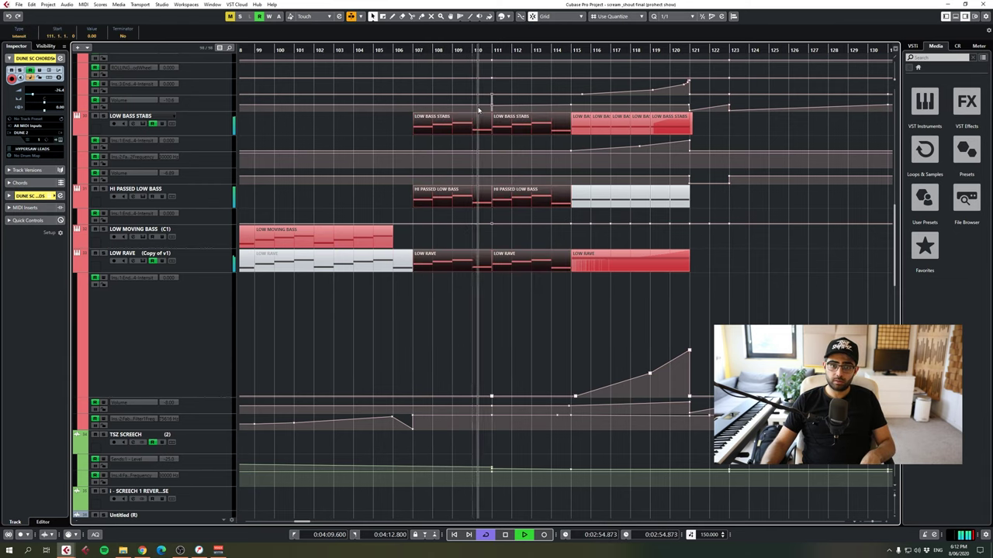
key(shift+m)
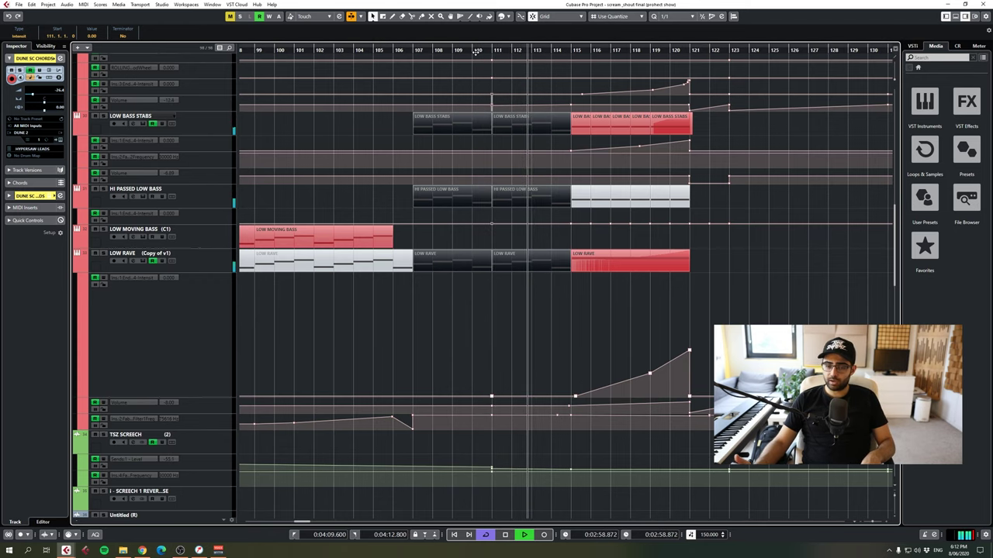
key(space)
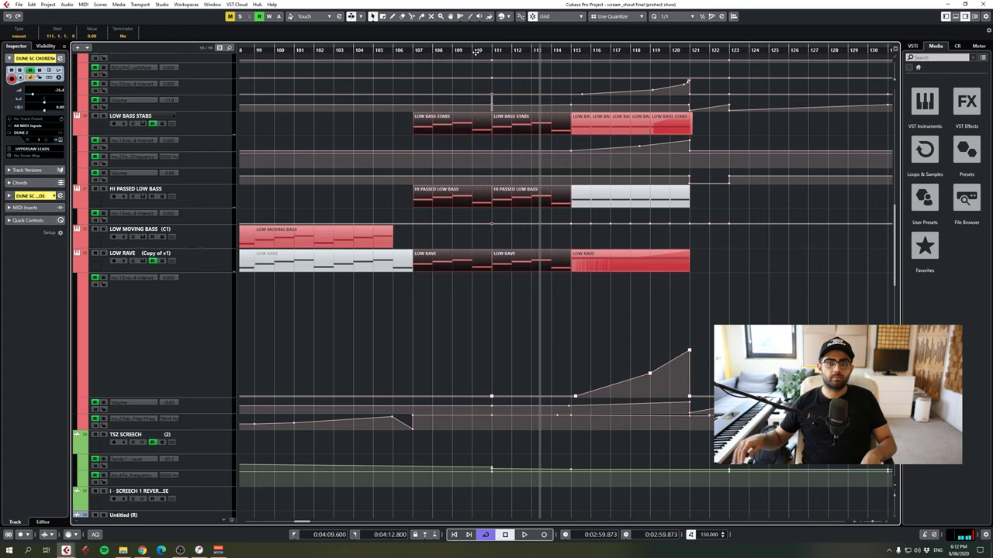
- Play the full mix from bar 111 to hear the drop with its bass clips active
click(492, 49)
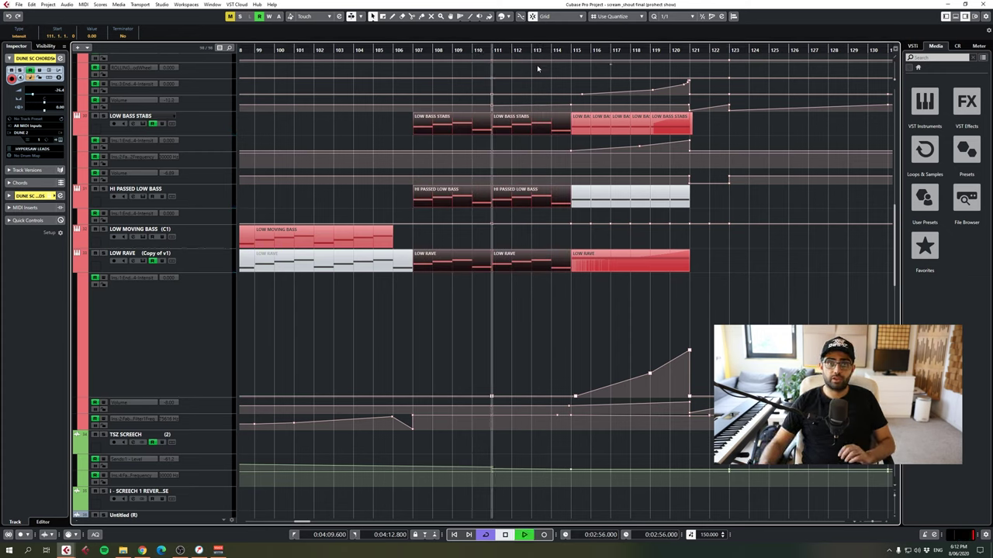
key(space)
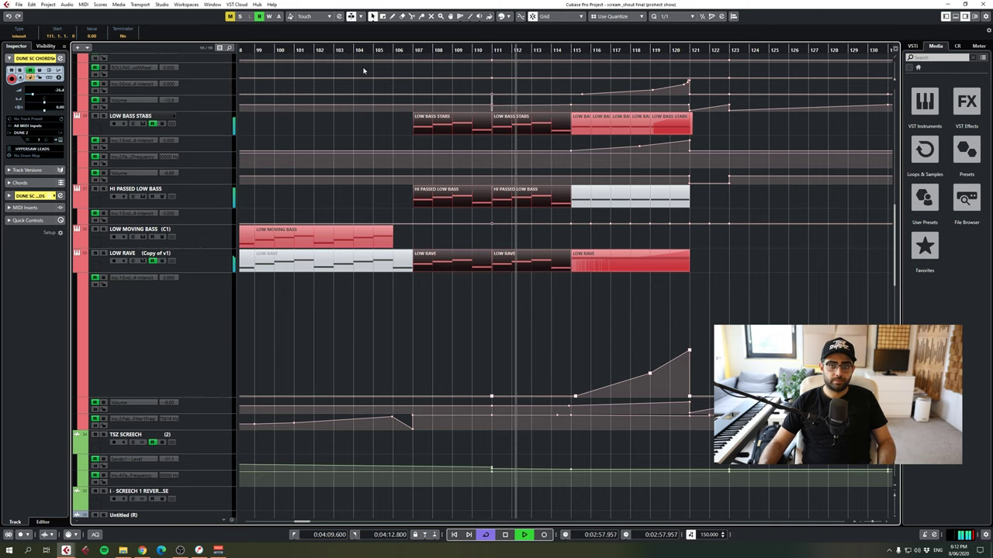
scroll(405, 88, up, 3)
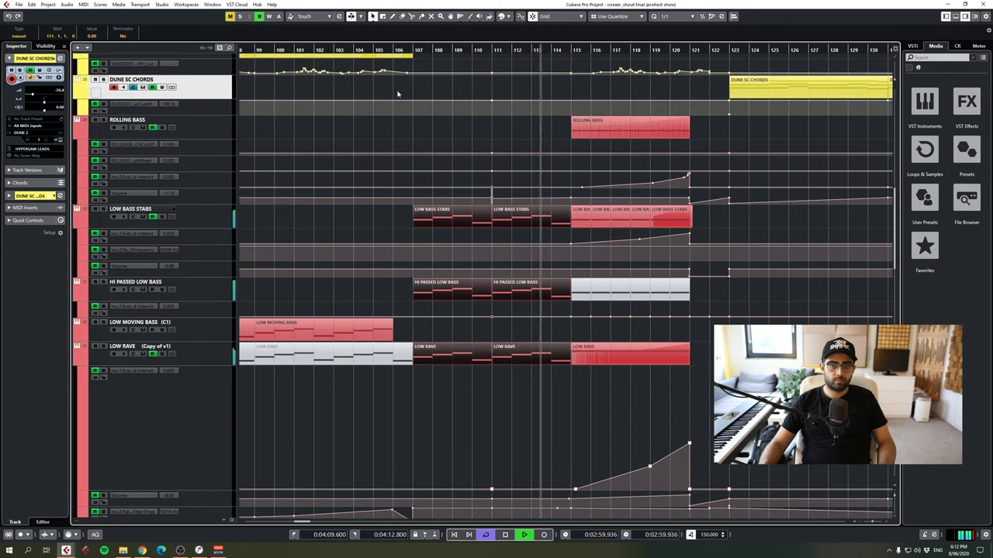
- Return to bar 107, audition LOW BASS STABS soloed, and switch the solo to HI PASSED LOW BASS
key(space)
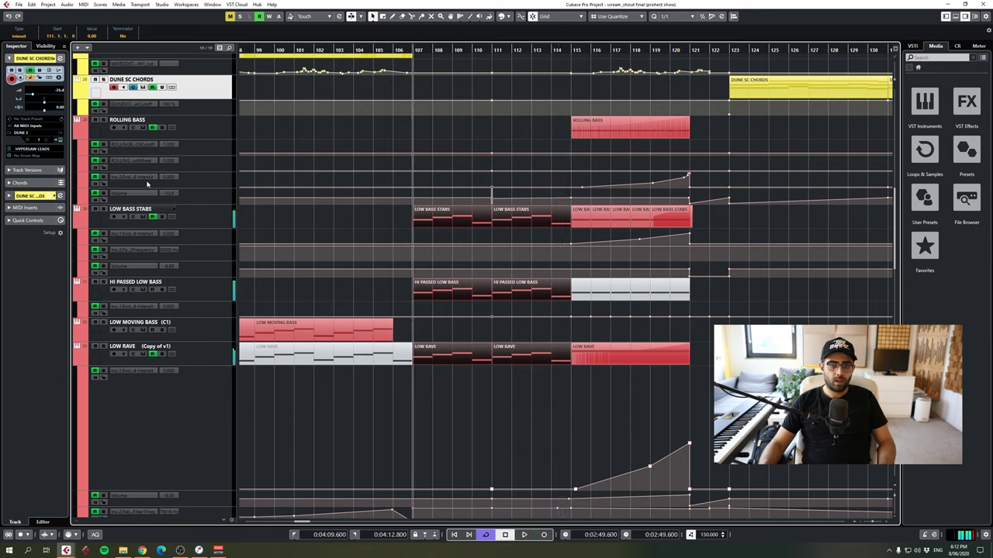
key(space)
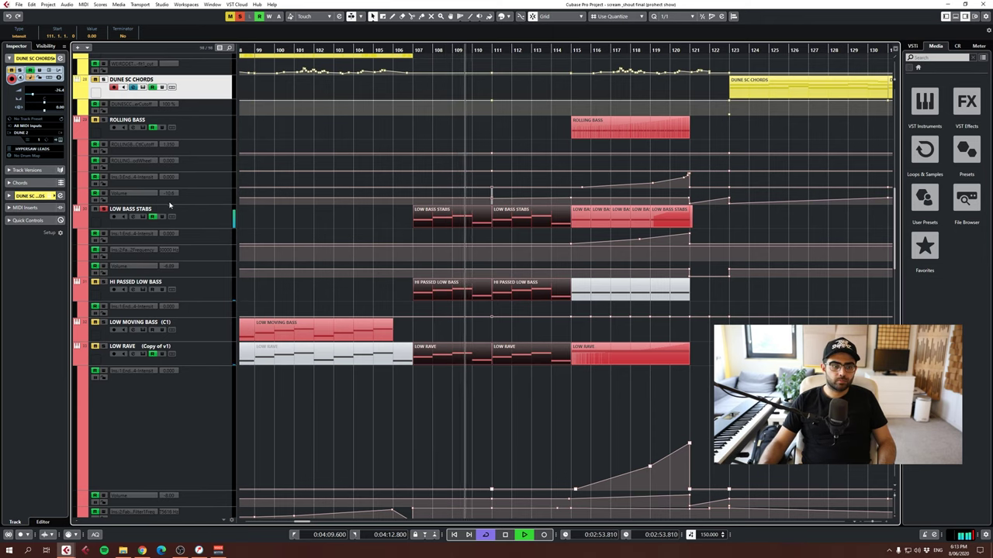
click(104, 283)
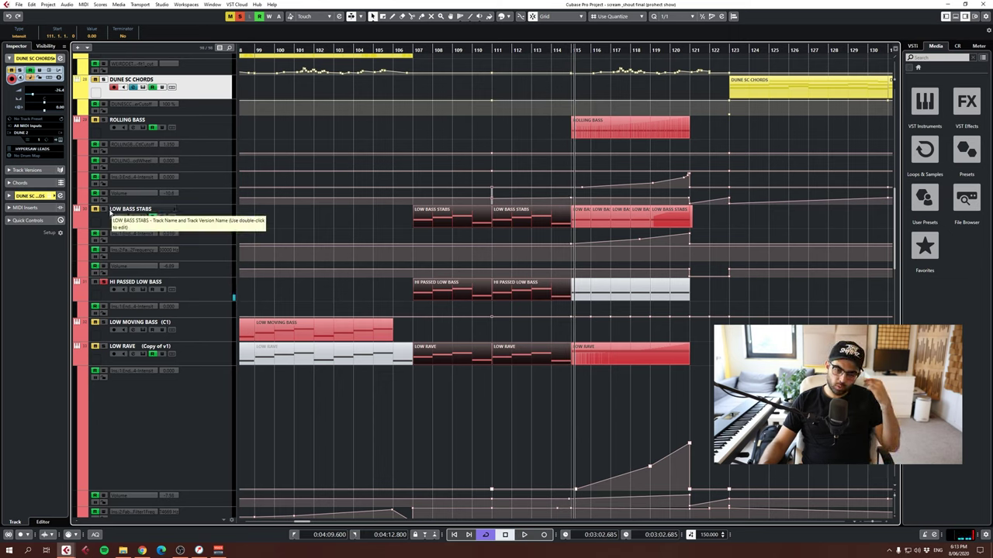
- Audition LOW BASS STABS and HI PASSED LOW BASS soloed together from bar 107, and select the HI PASSED LOW BASS track
drag(413, 52, 409, 48)
key(space)
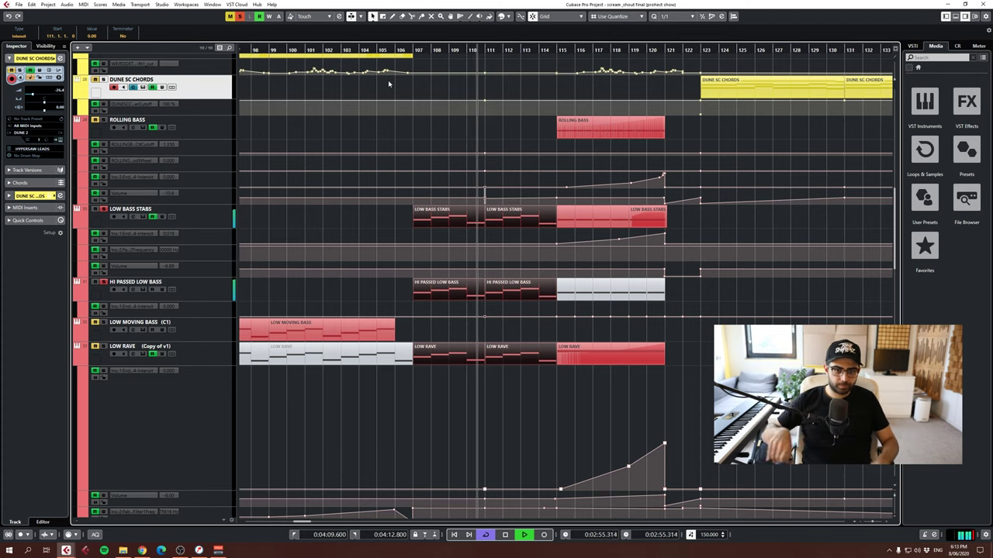
click(111, 284)
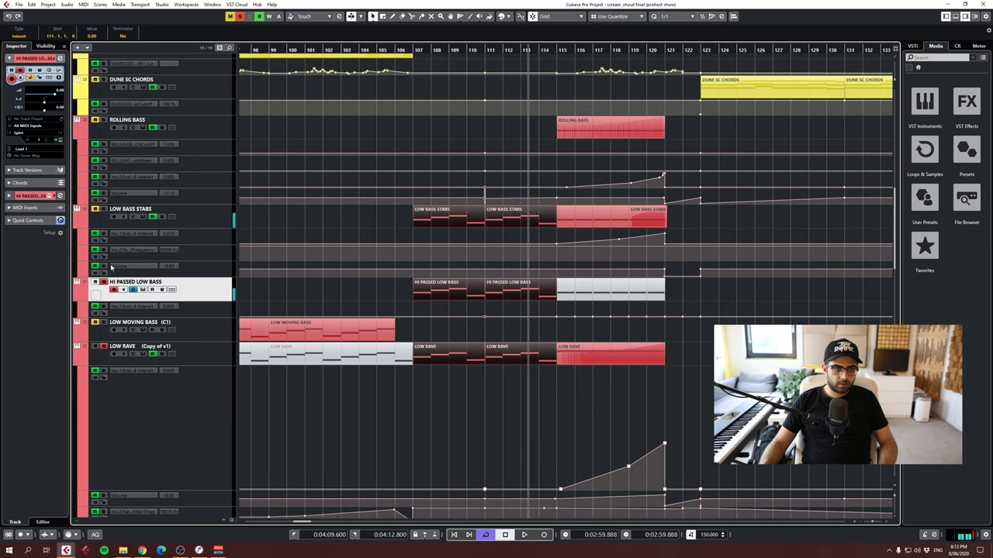
- Audition LOW RAVE soloed from bar 107, view its Spire instrument and close the instrument window
click(413, 49)
key(space)
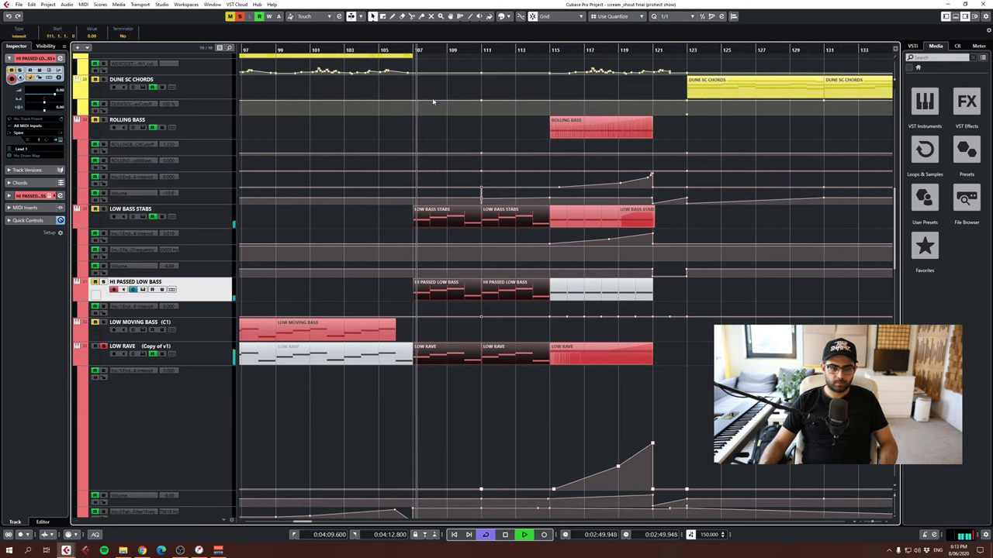
click(224, 352)
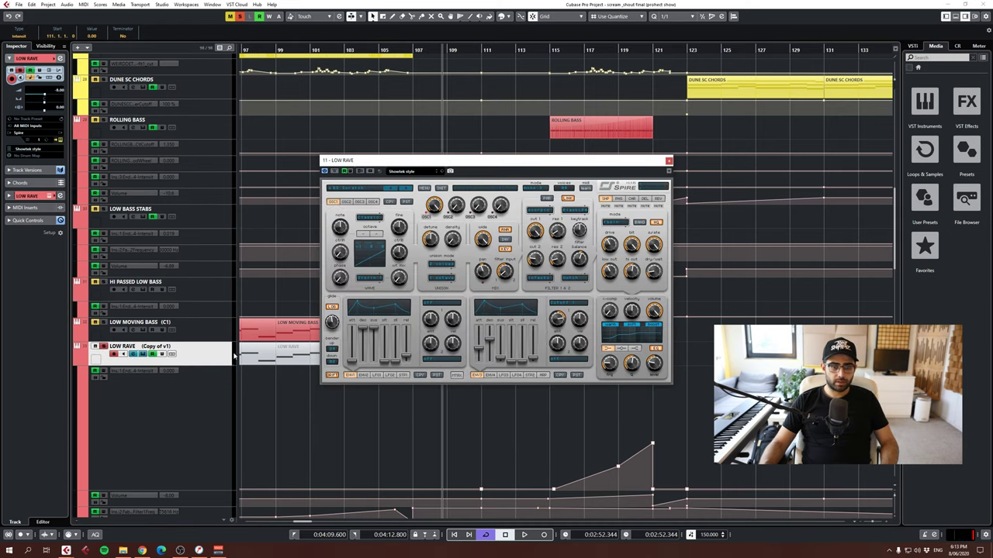
click(668, 161)
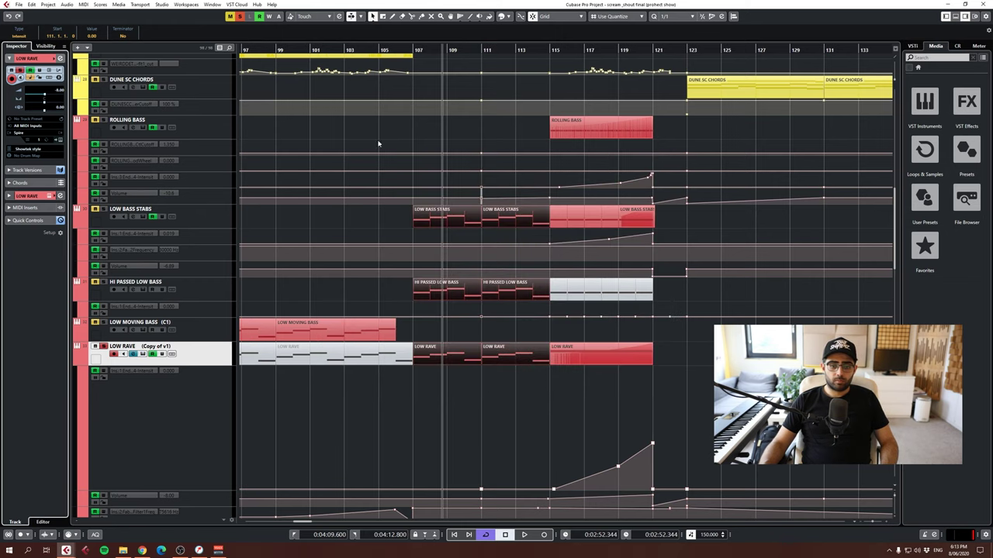
- Play LOW BASS STABS, HI PASSED LOW BASS and LOW RAVE soloed together from bar 107, and clear the solos to hear the full mix
click(413, 49)
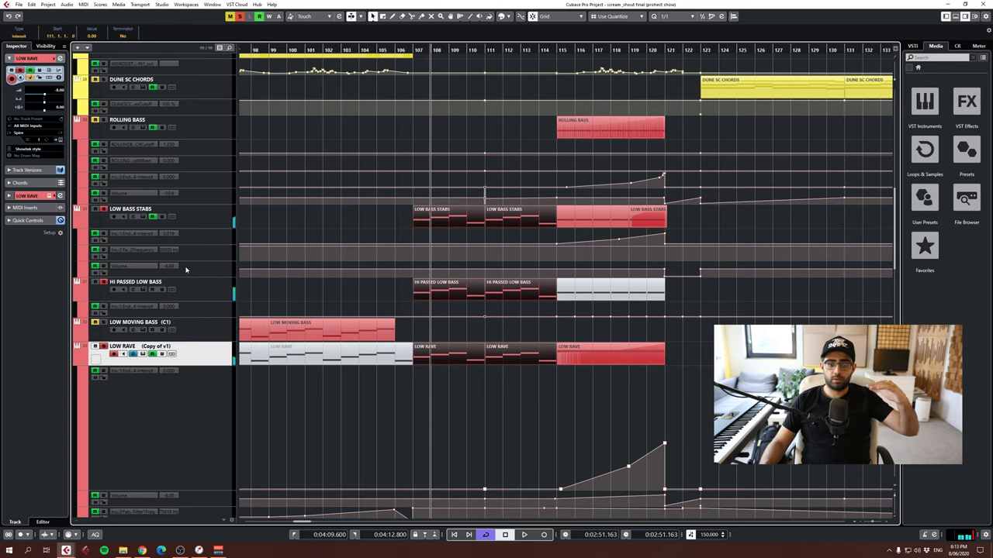
scroll(354, 277, up, 4)
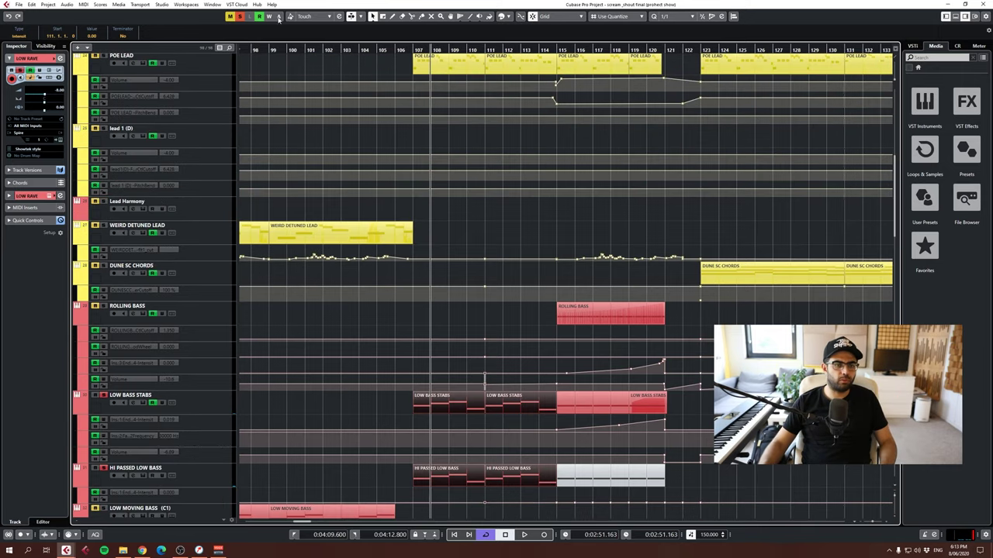
scroll(521, 98, up, 4)
click(414, 50)
scroll(649, 228, down, 6)
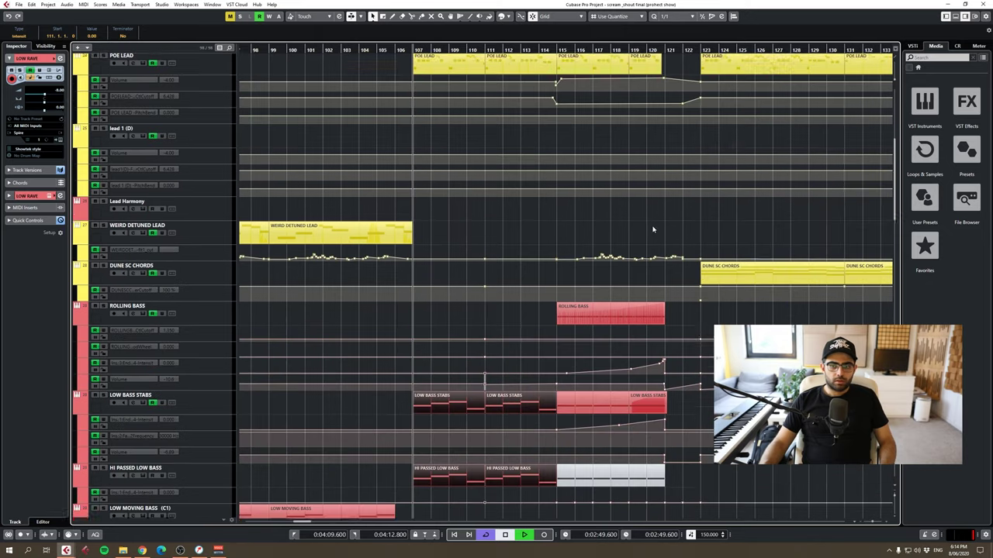
scroll(754, 90, up, 8)
- Play the full mix from bar 123 with the MAIN KICK - Nimble track in view
click(703, 51)
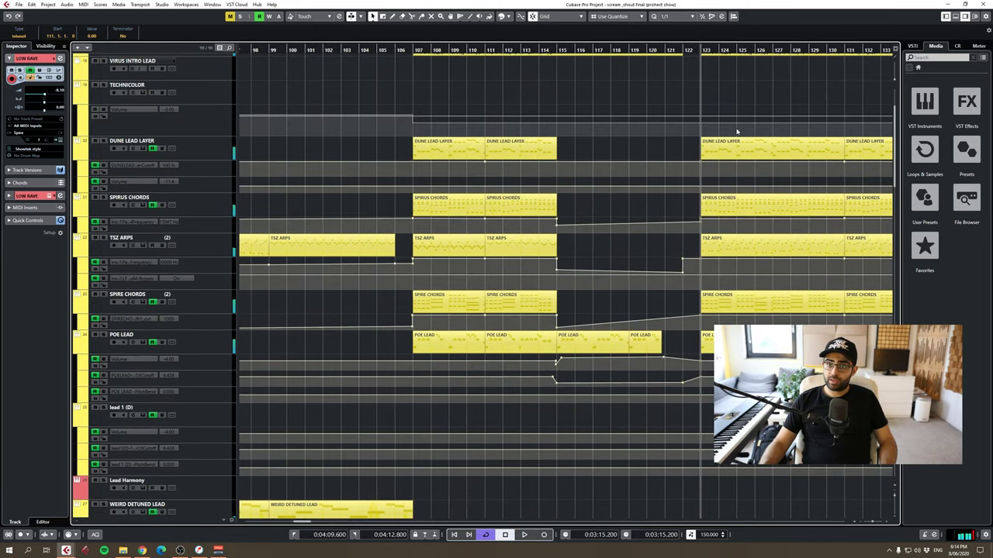
scroll(736, 132, down, 6)
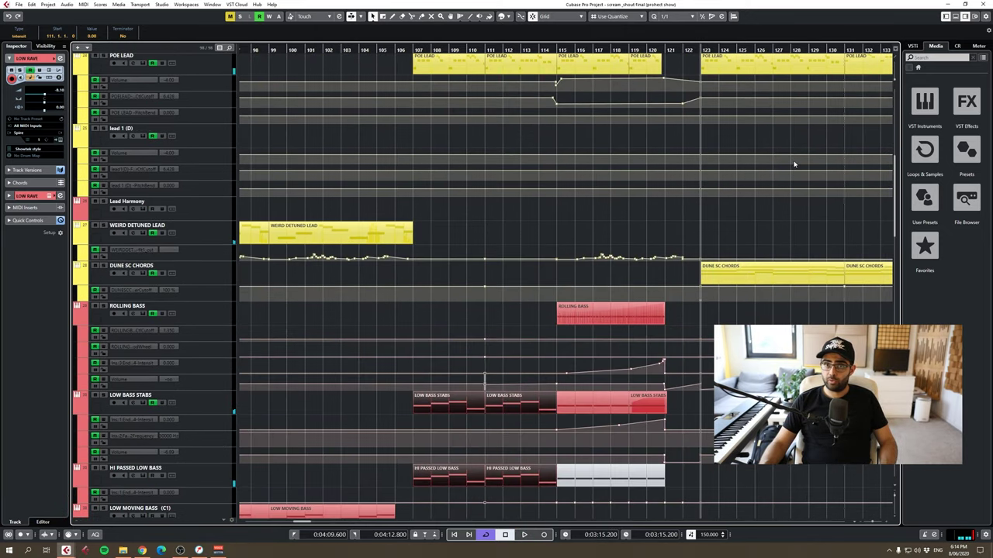
click(874, 525)
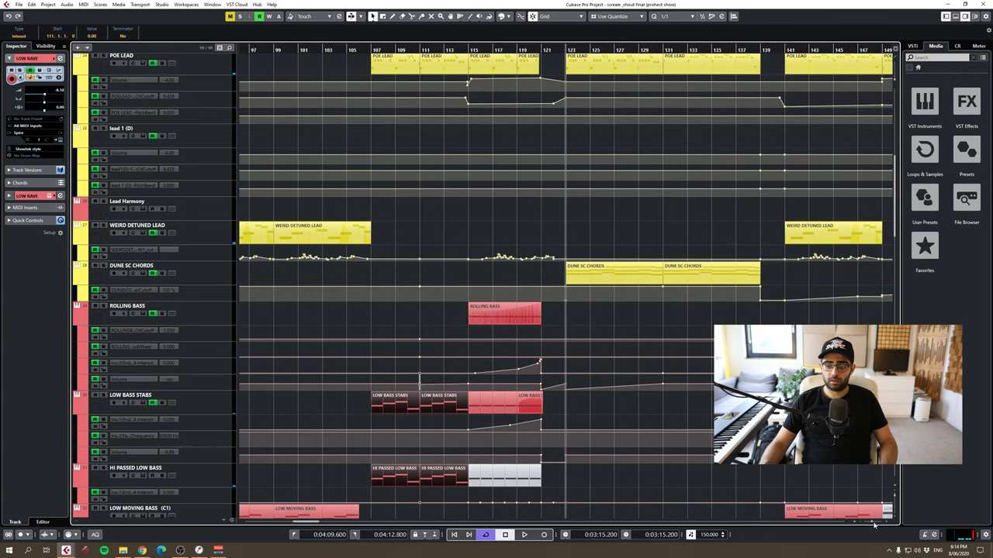
scroll(649, 292, down, 10)
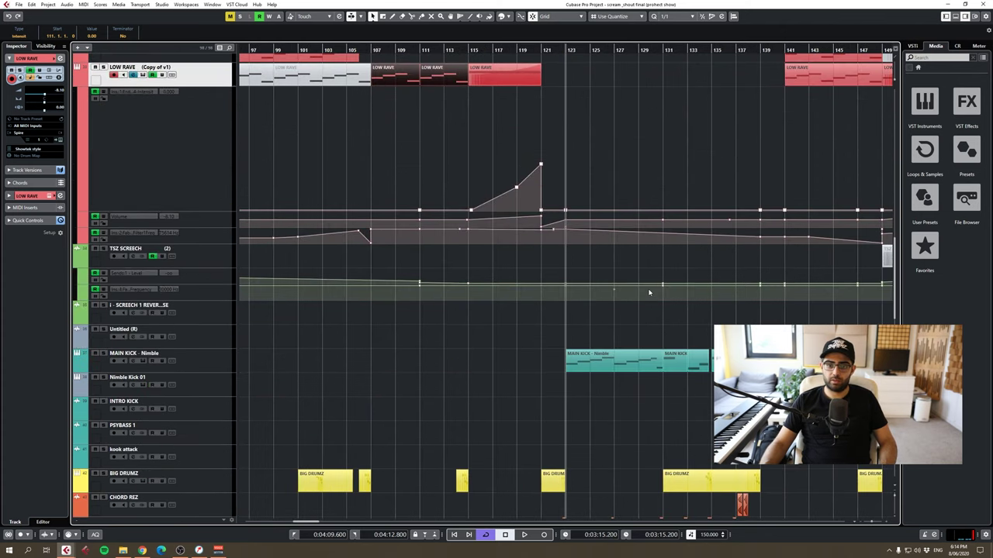
key(space)
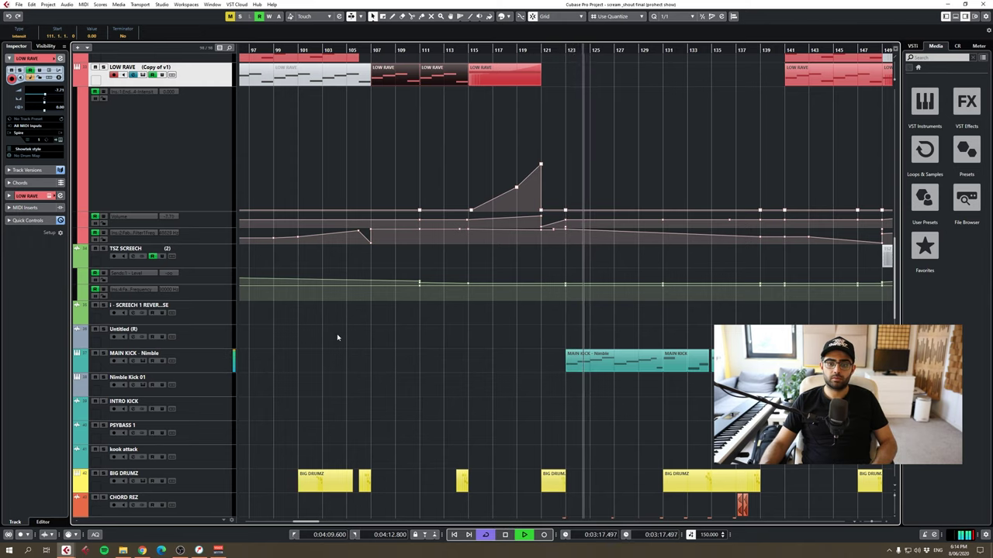
- View the Nimble Kick instrument of the MAIN KICK track during playback, and stop and close the instrument window
click(221, 354)
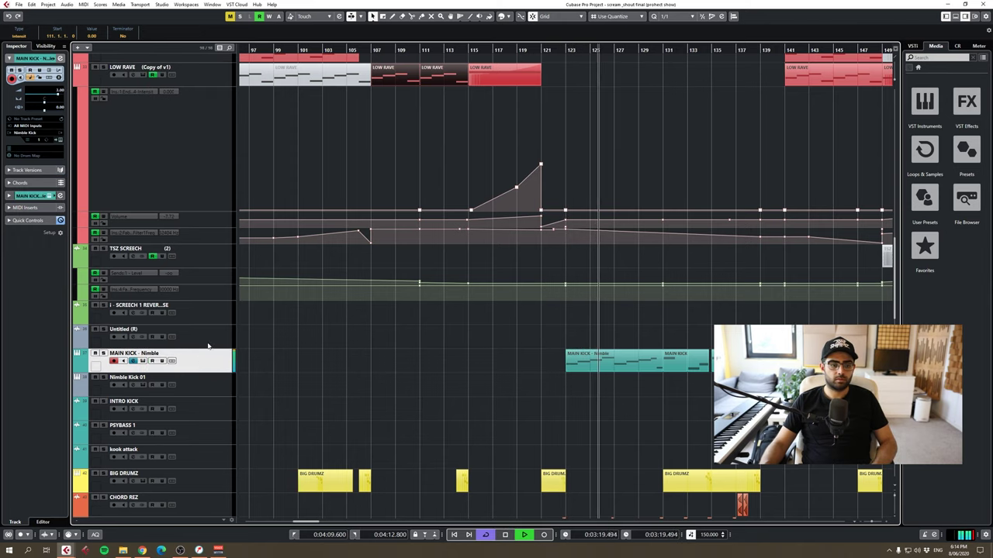
click(59, 142)
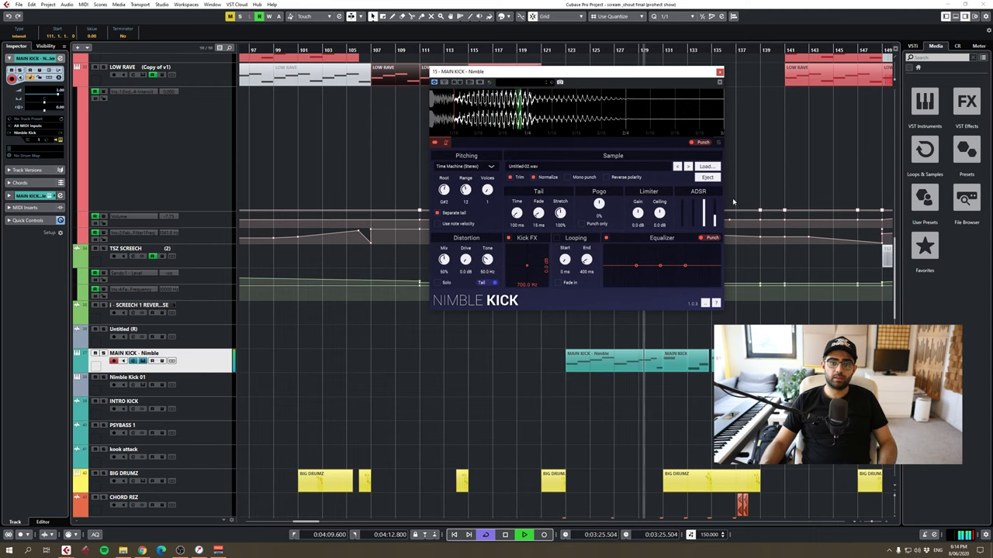
key(space)
click(719, 72)
- Show the whole song arrangement and hide all automation lanes in the track list
scroll(645, 147, up, 6)
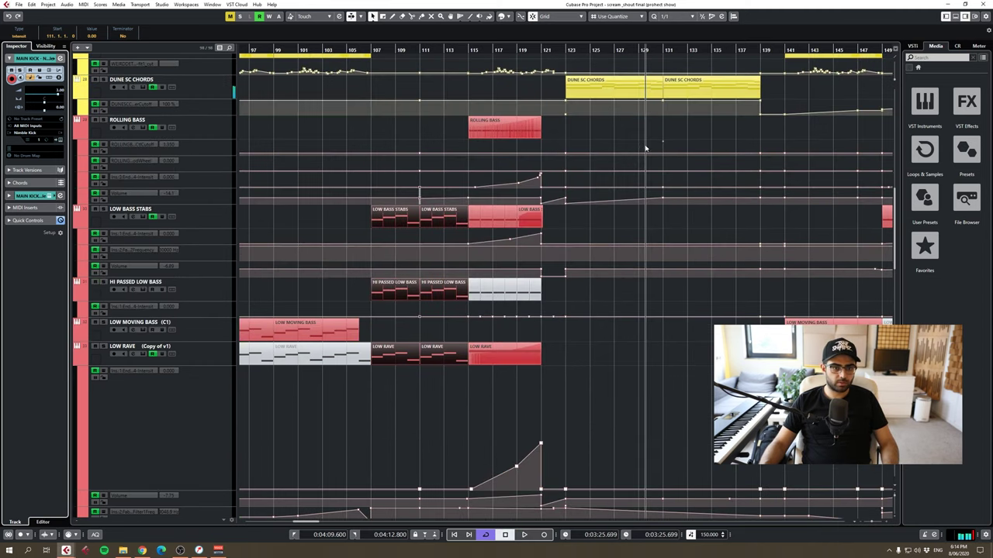
drag(575, 50, 573, 32)
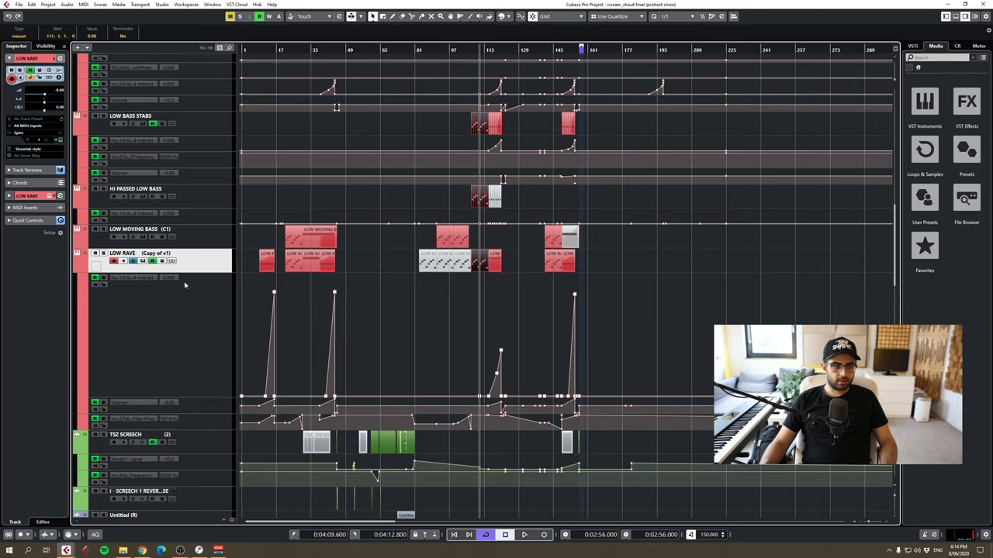
scroll(184, 286, up, 6)
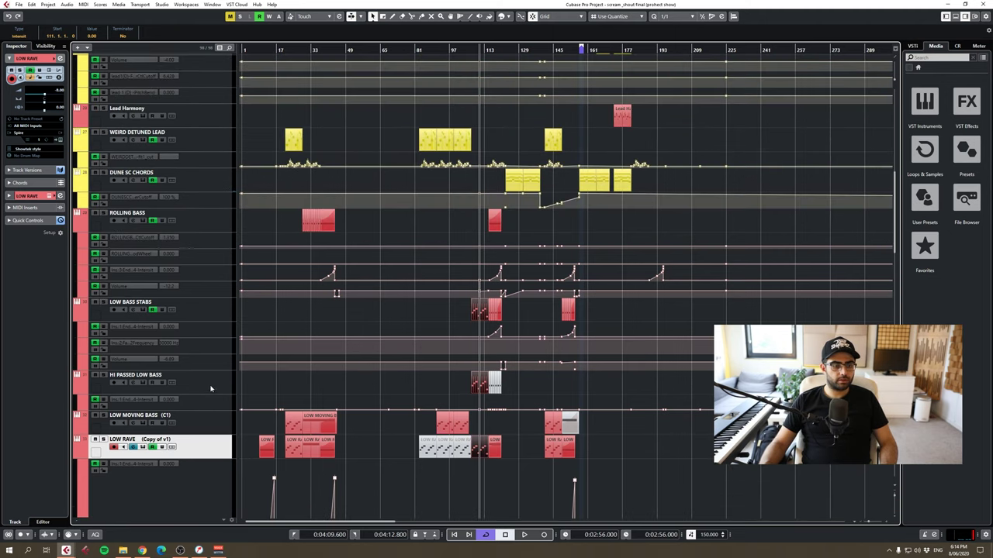
click(209, 221)
scroll(668, 233, down, 6)
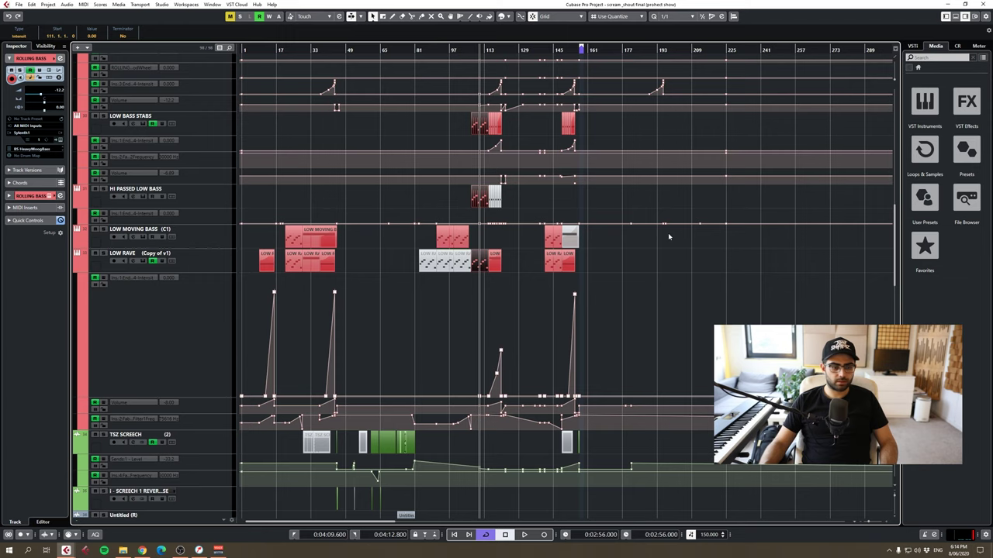
scroll(638, 229, up, 10)
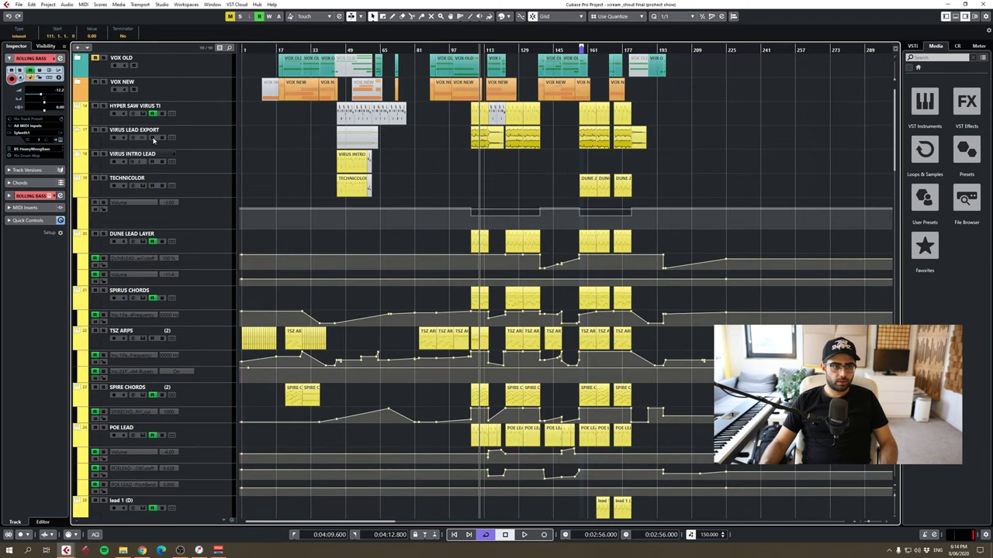
right_click(187, 156)
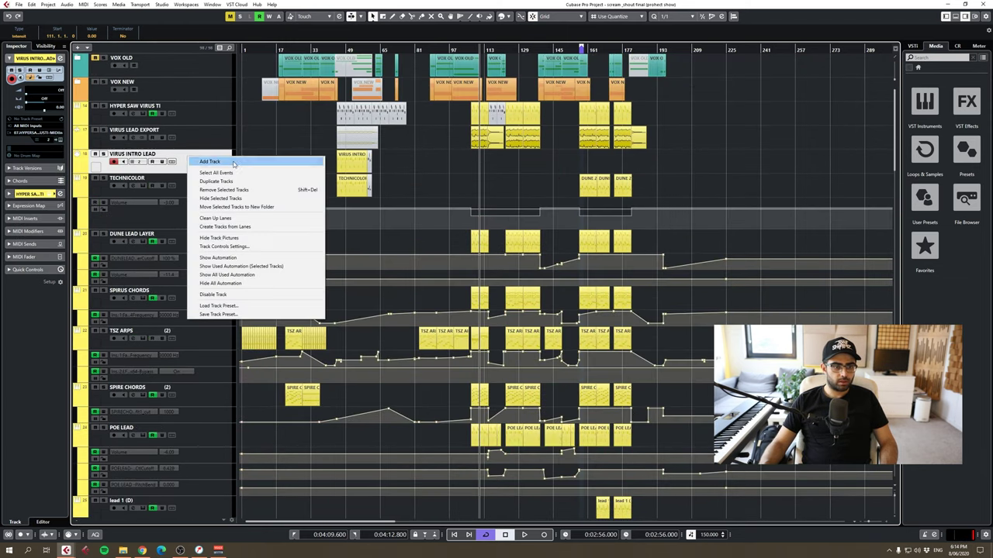
click(242, 284)
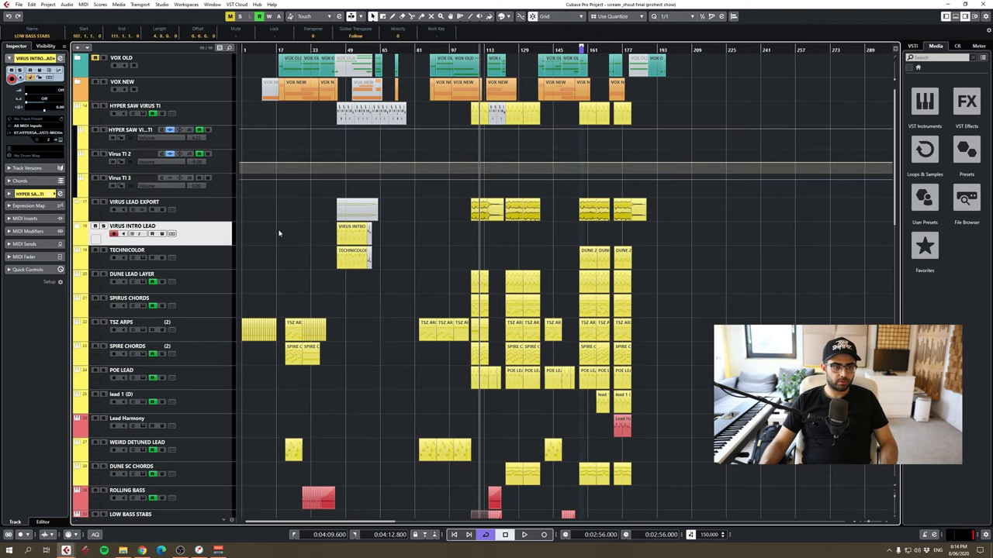
- Audition TSZ SCREECH soloed from around bar 61 and select its track
scroll(283, 224, down, 10)
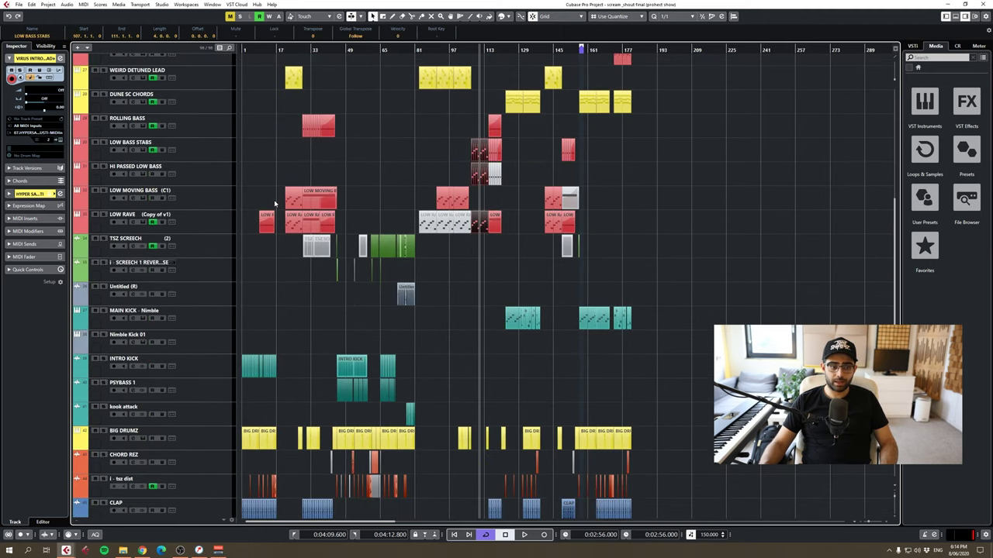
scroll(280, 203, down, 3)
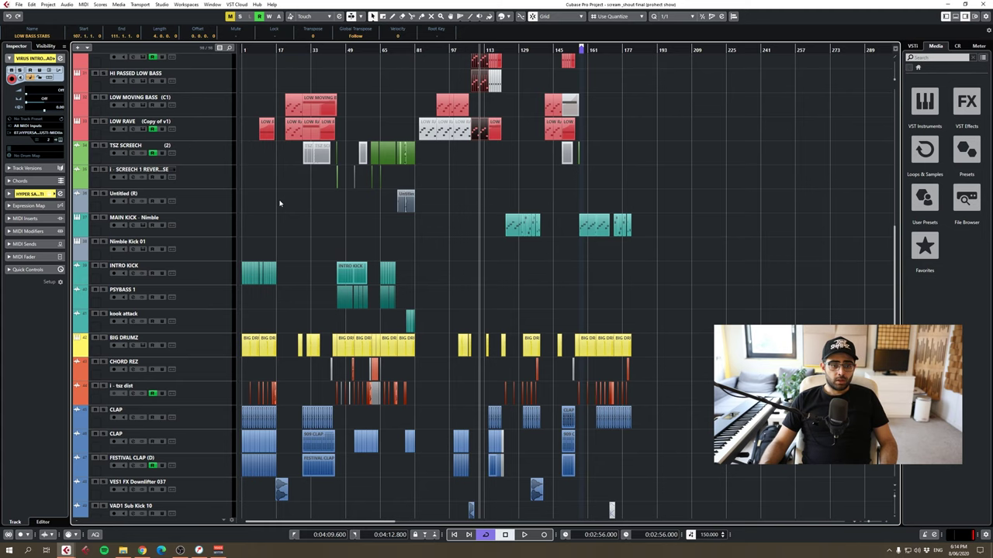
scroll(287, 204, down, 5)
scroll(325, 136, up, 3)
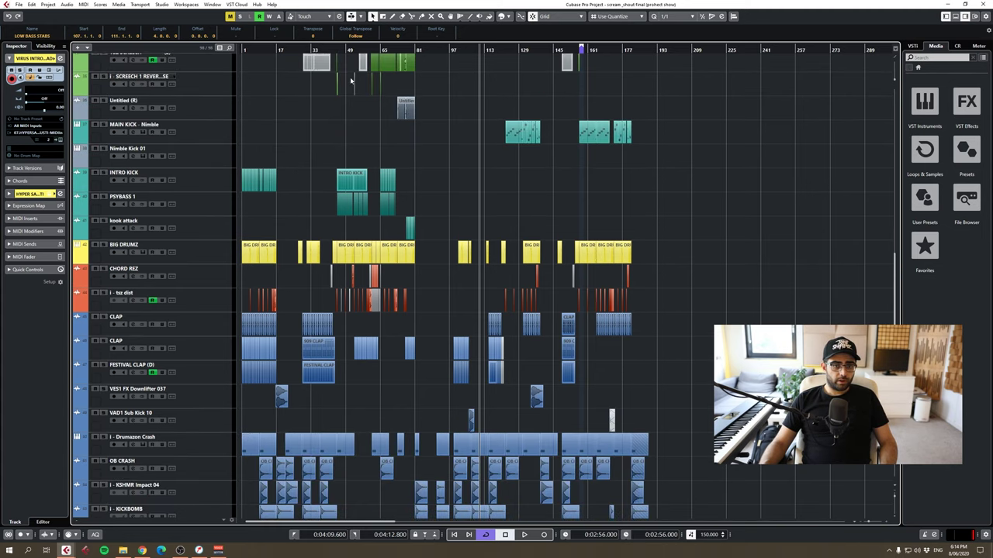
scroll(350, 81, up, 3)
drag(378, 49, 352, 72)
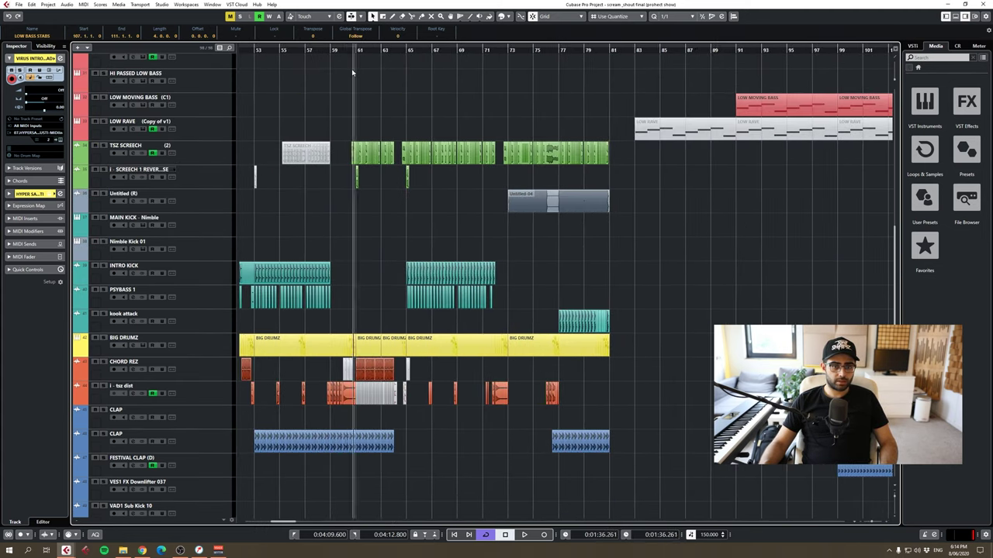
scroll(352, 72, up, 3)
key(space)
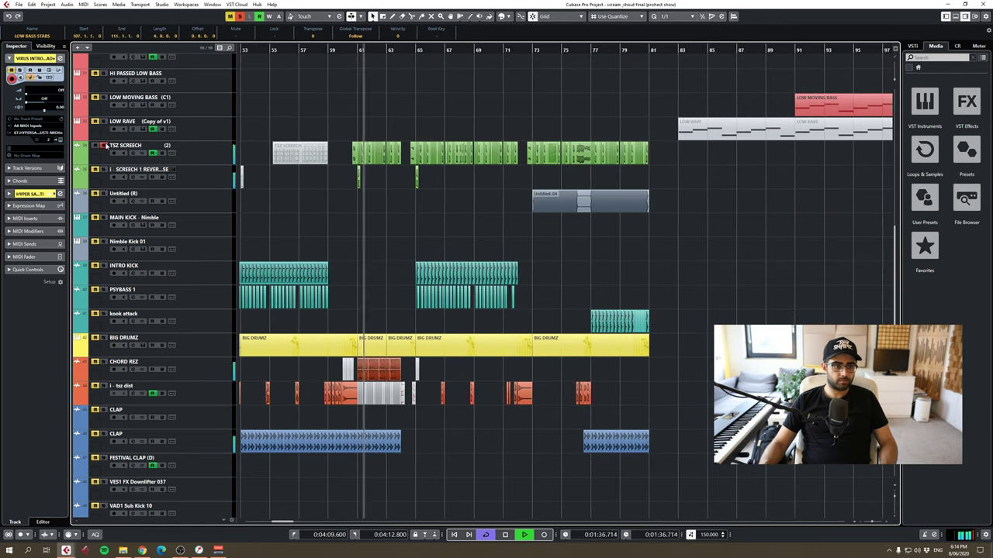
key(space)
click(226, 154)
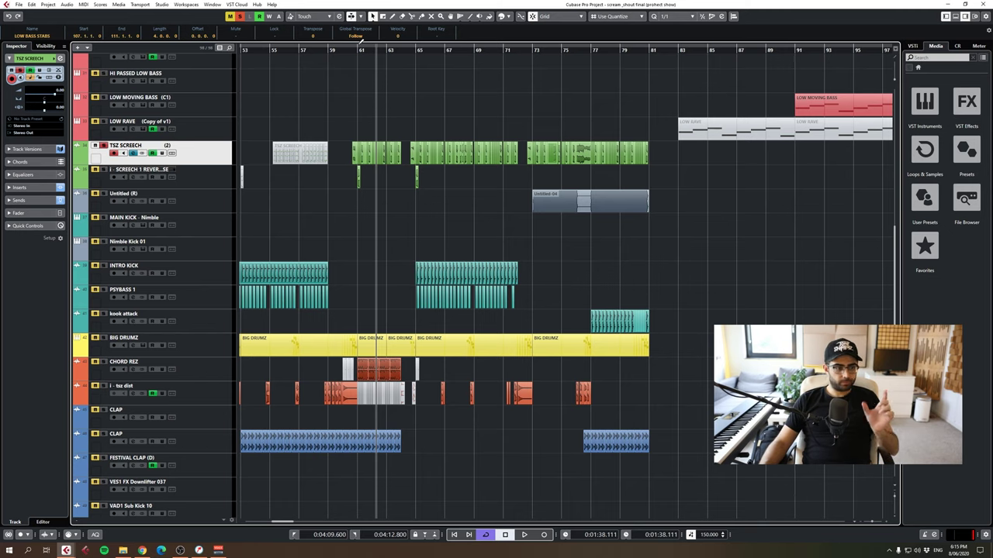
- Select the short screech clip at the start of bar 61 and play TSZ SCREECH soloed from there
drag(360, 48, 356, 73)
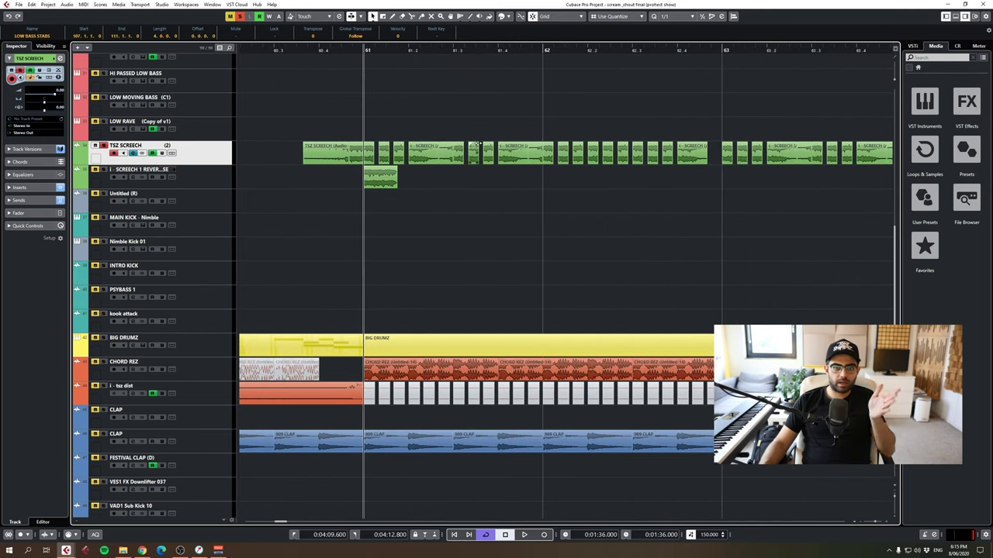
click(381, 155)
drag(380, 155, 366, 155)
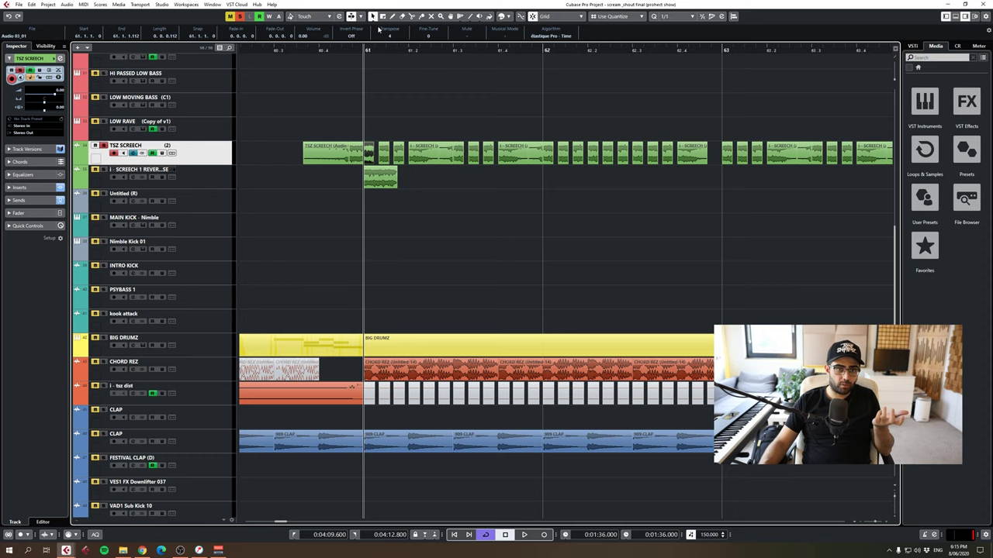
key(space)
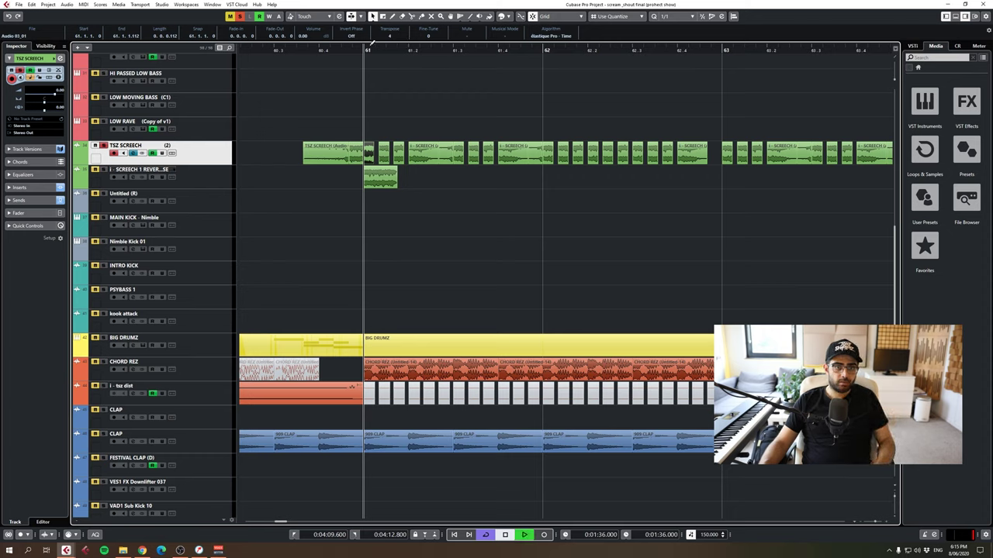
key(space)
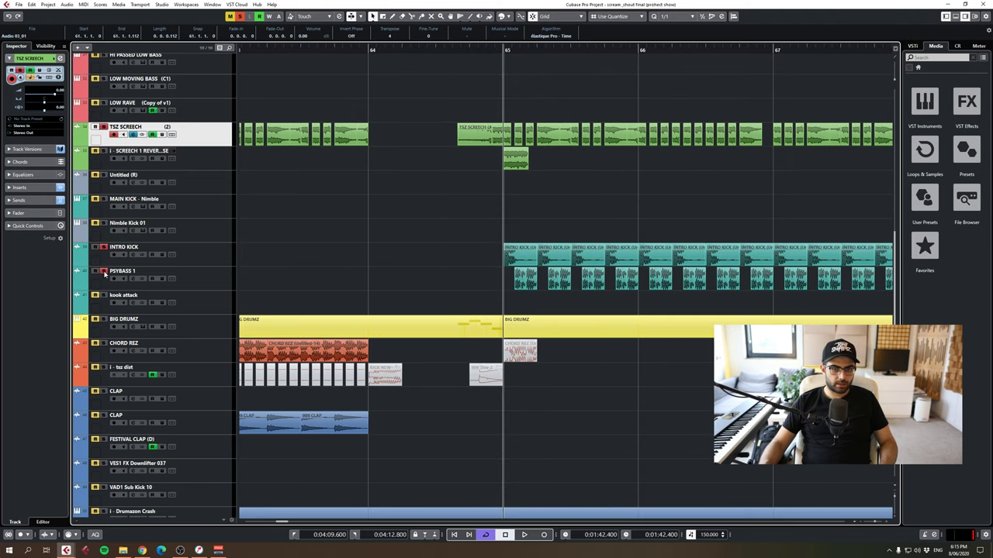
- Play TSZ SCREECH, INTRO KICK and PSYBASS 1 soloed together from bar 65, and replay the section to hear their rhythm
key(space)
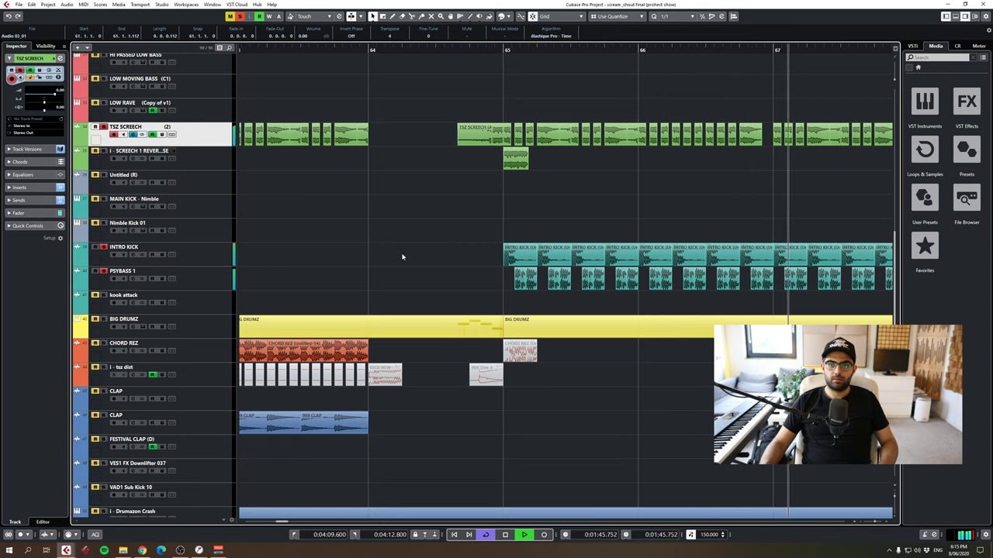
key(space)
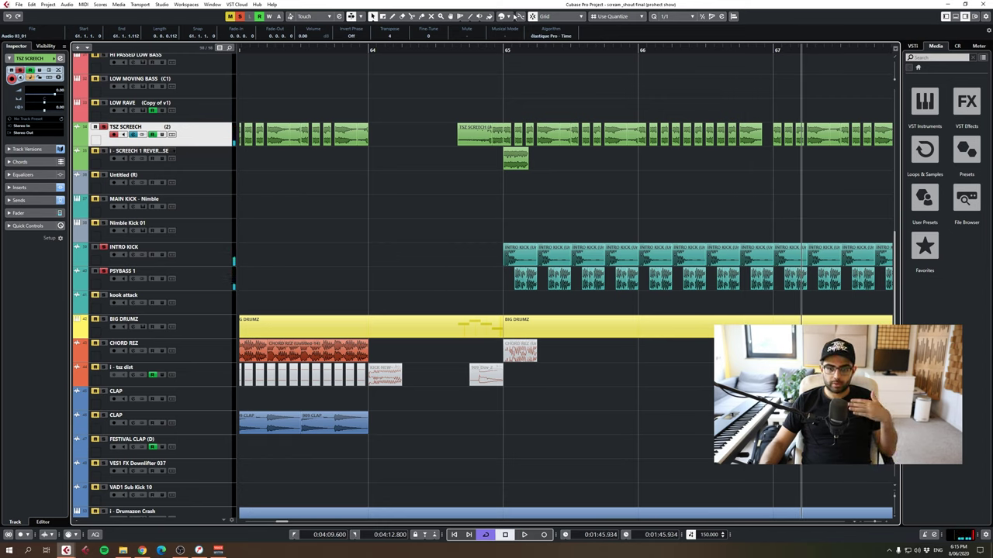
mouse_move(498, 50)
mouse_down()
mouse_move(507, 50)
mouse_move(484, 52)
mouse_up()
key(space)
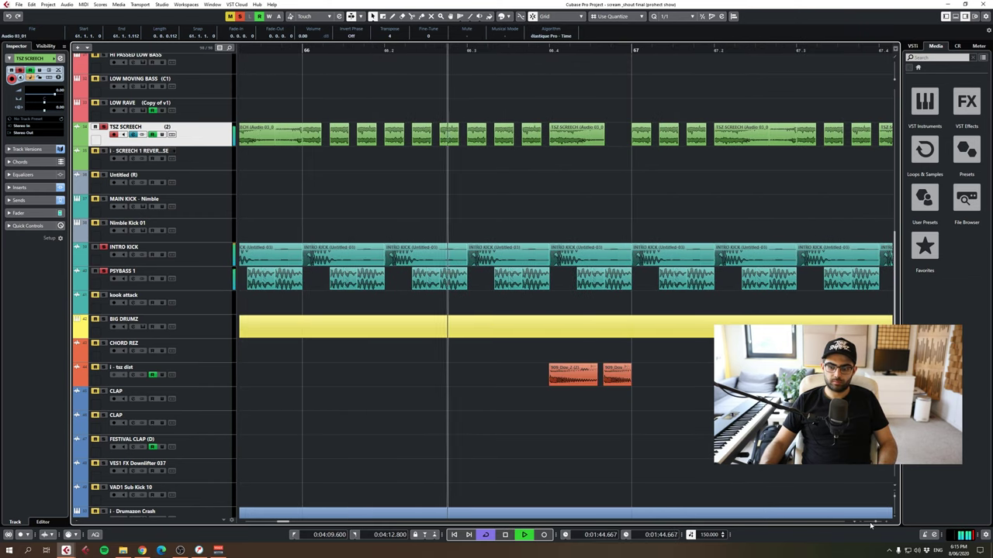
- Stop playback, open the TSZ SCREECH channel settings and inspect the EQ curve of its first FabFilter Pro-Q 2 insert
drag(874, 522, 871, 524)
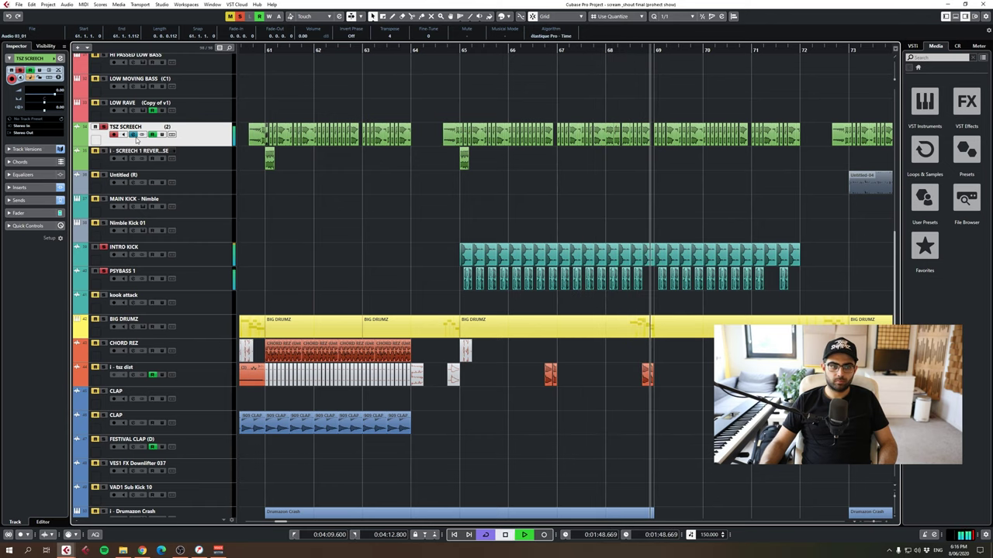
key(space)
click(136, 135)
drag(394, 126, 495, 113)
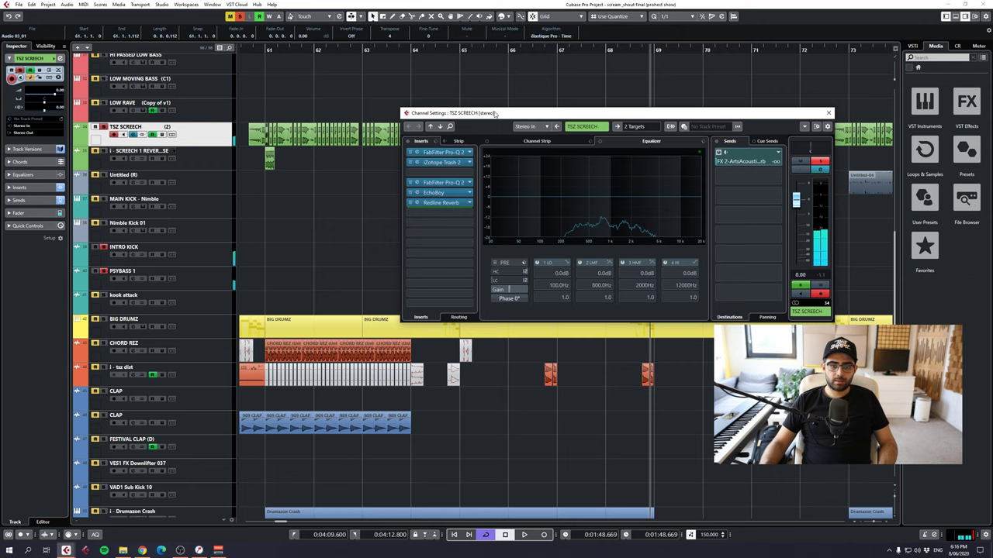
double_click(440, 152)
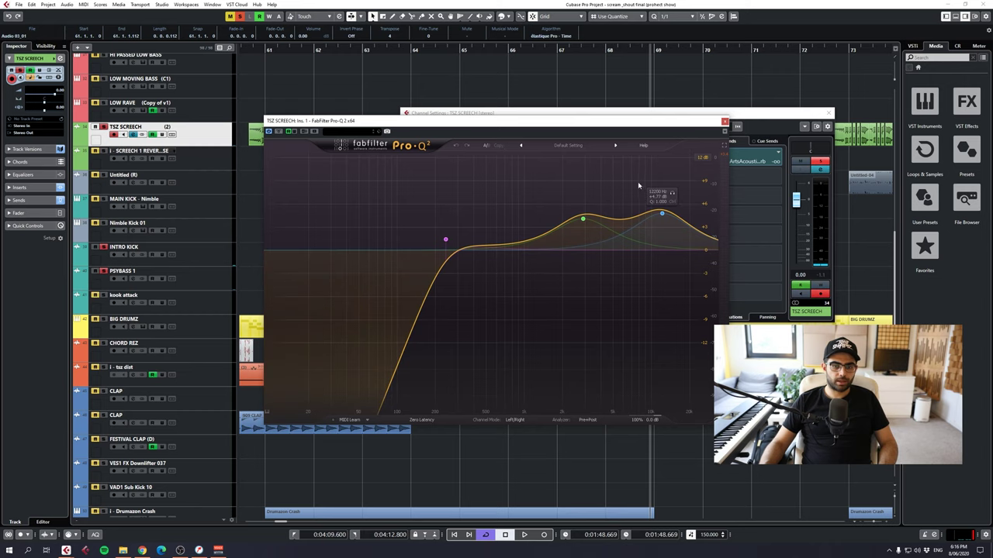
click(724, 122)
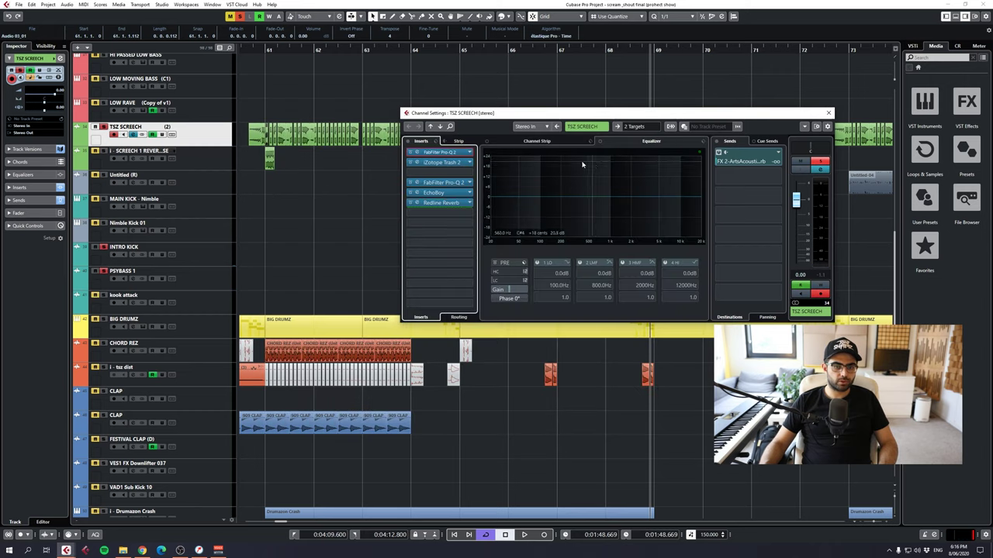
- Inspect the second FabFilter Pro-Q 2 and the iZotope Trash 2 distortion settings on TSZ SCREECH, dismissing Trash 2's preset manager
double_click(450, 190)
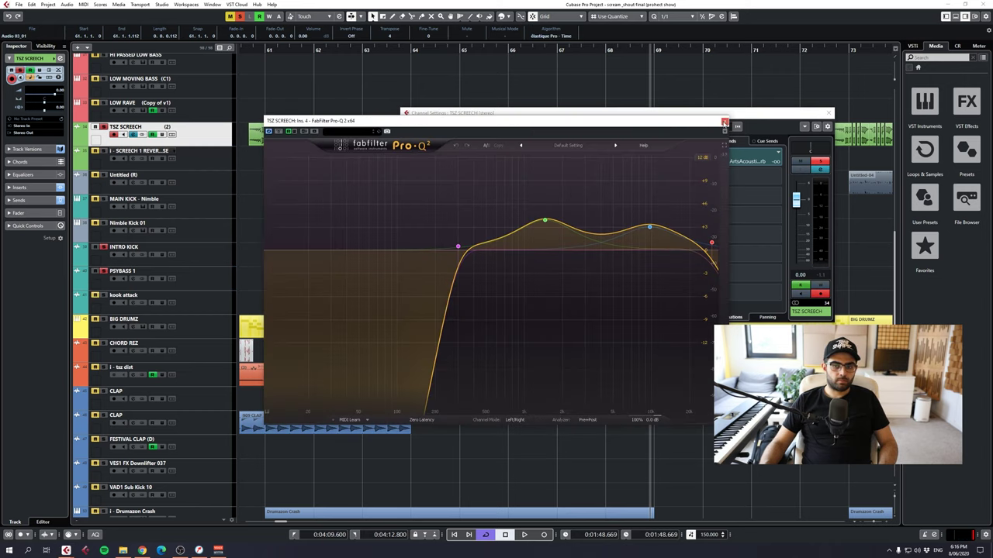
click(723, 122)
double_click(446, 162)
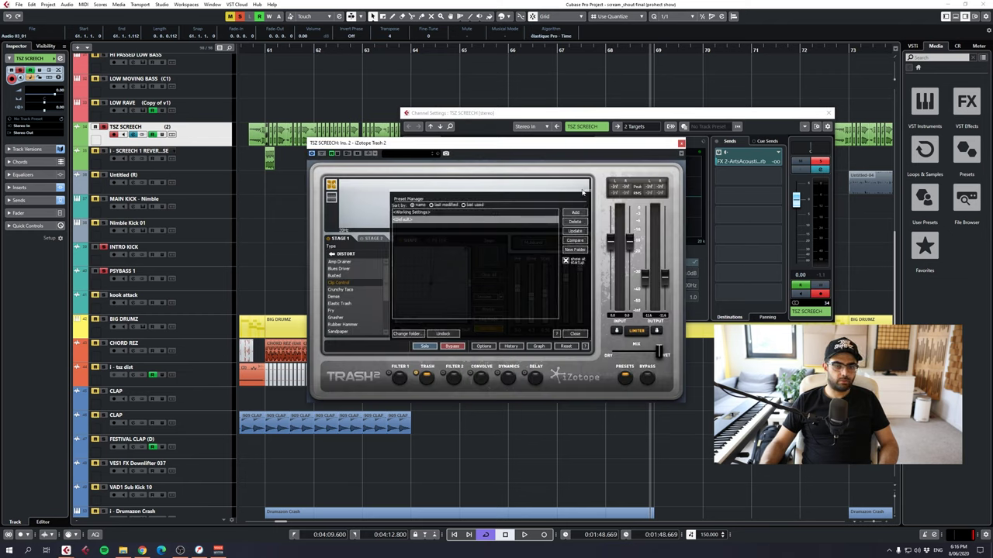
click(574, 334)
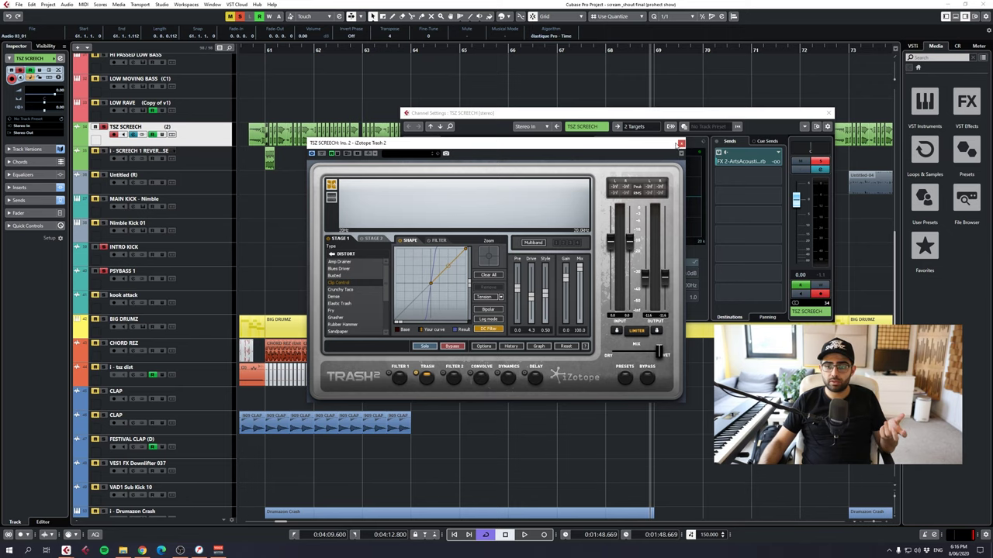
drag(674, 144, 441, 144)
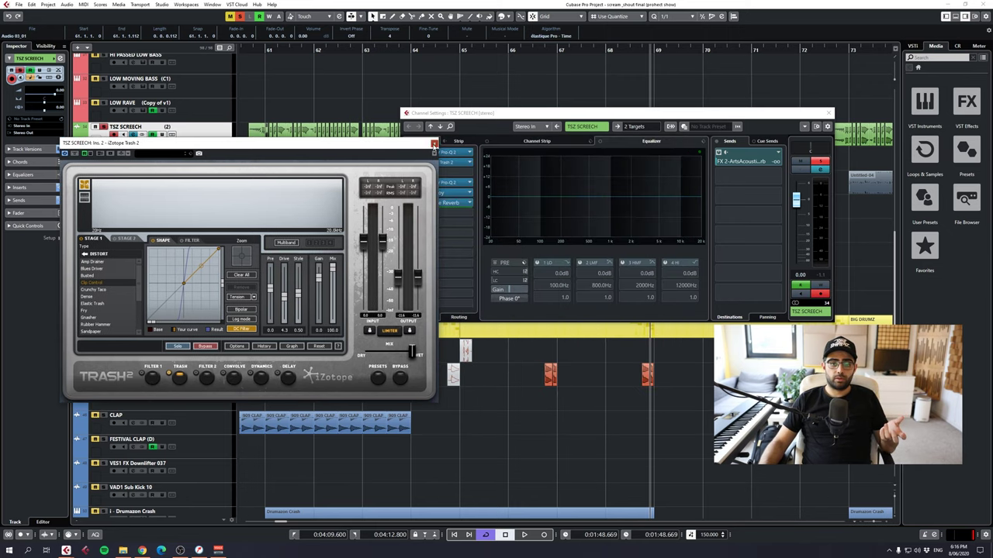
click(435, 143)
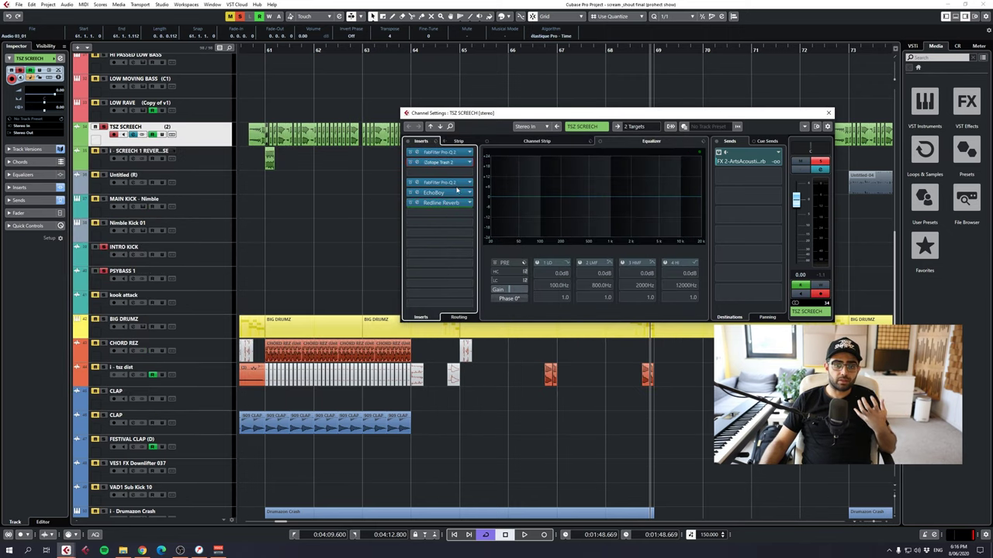
- Review both FabFilter Pro-Q 2 curves on TSZ SCREECH again and view its EchoBoy delay insert
click(444, 155)
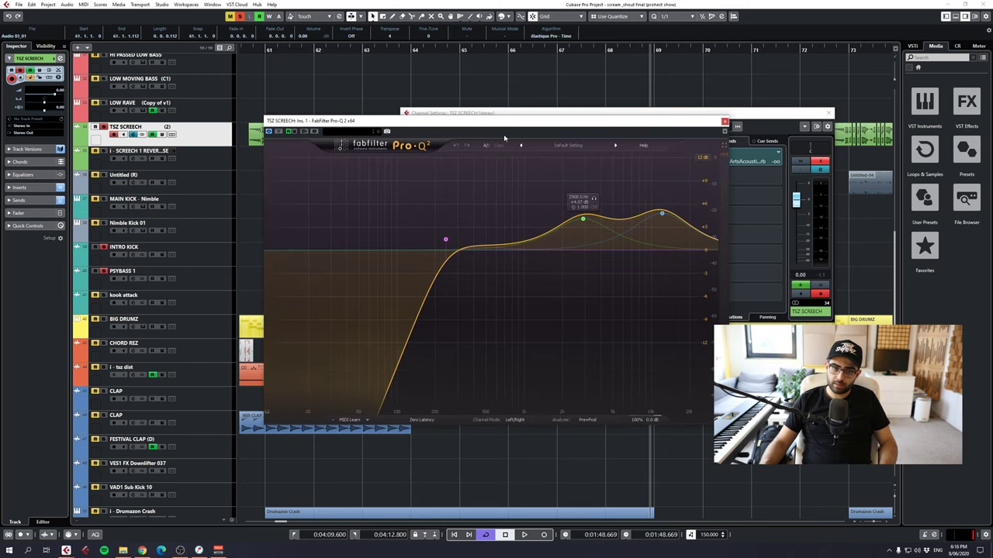
click(724, 122)
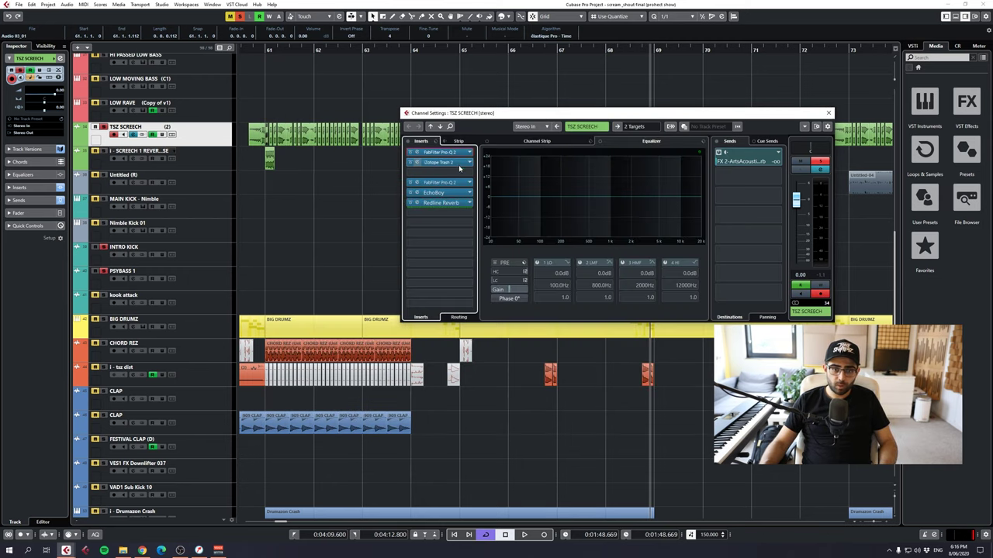
click(446, 183)
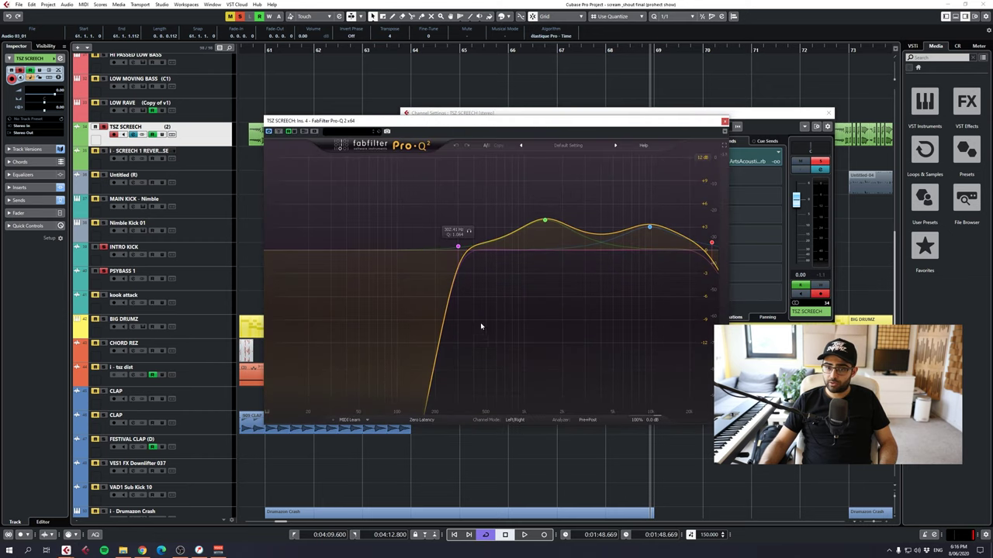
click(724, 122)
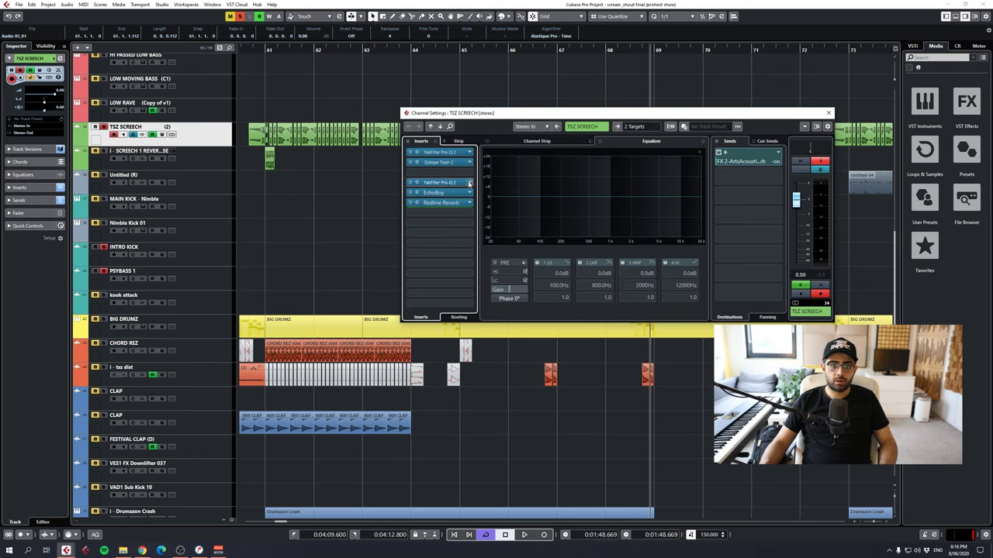
click(444, 193)
click(661, 189)
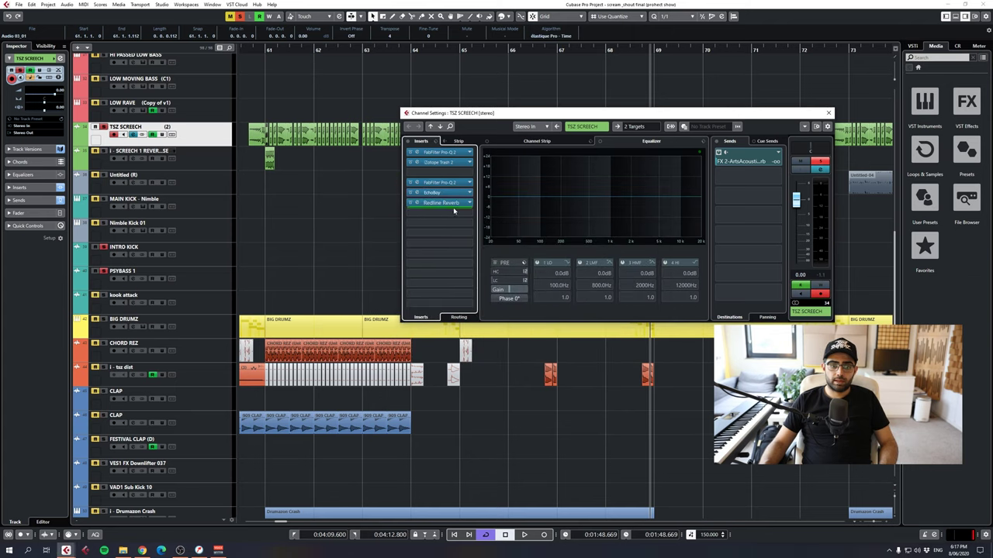
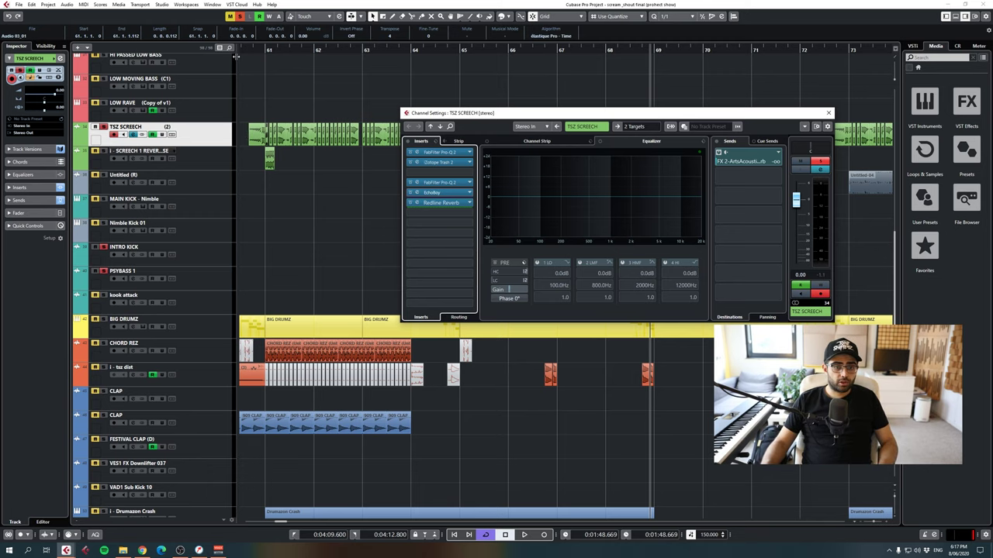
- Bypass all TSZ SCREECH inserts, play from bar 61, and re-enable the inserts during playback to compare dry and processed sound
click(410, 141)
click(265, 49)
key(space)
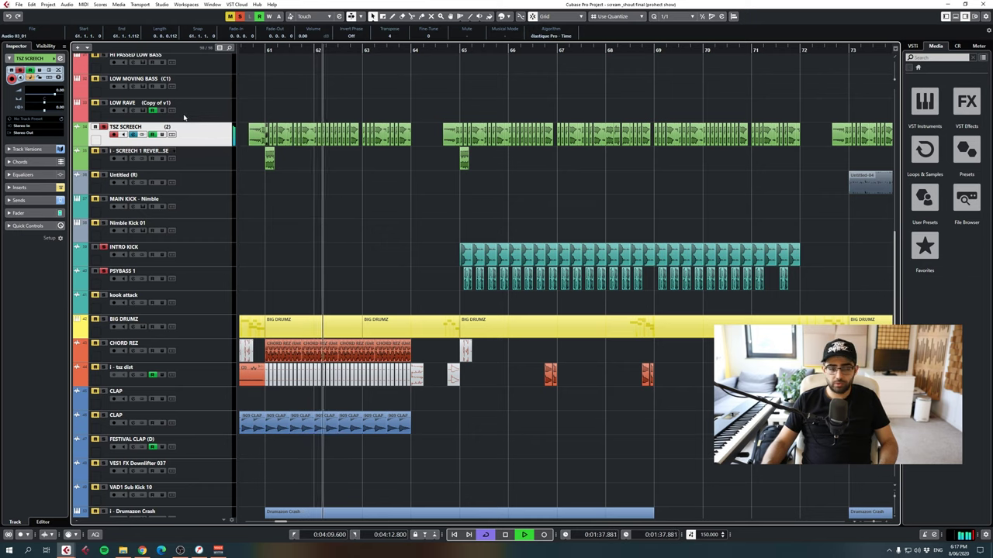
key(e)
click(409, 141)
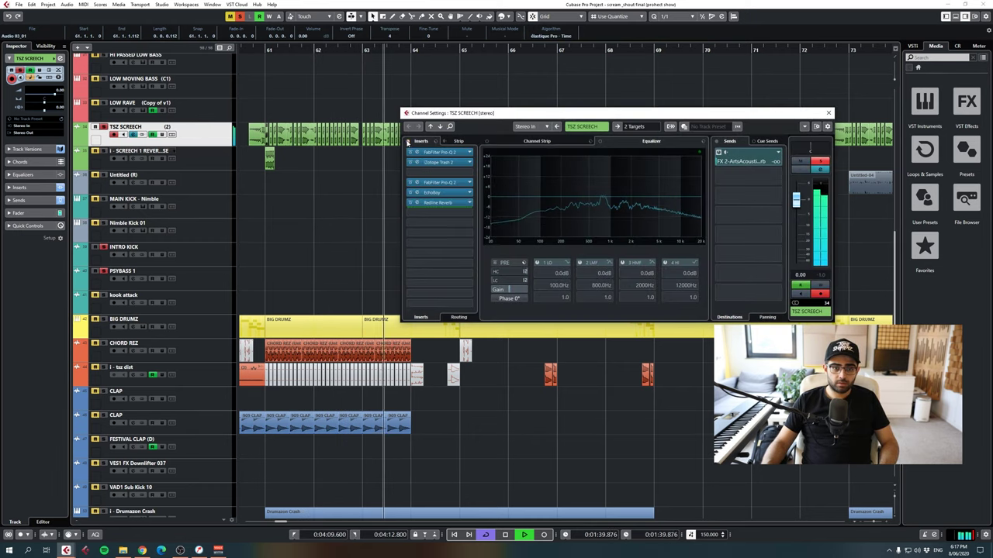
key(e)
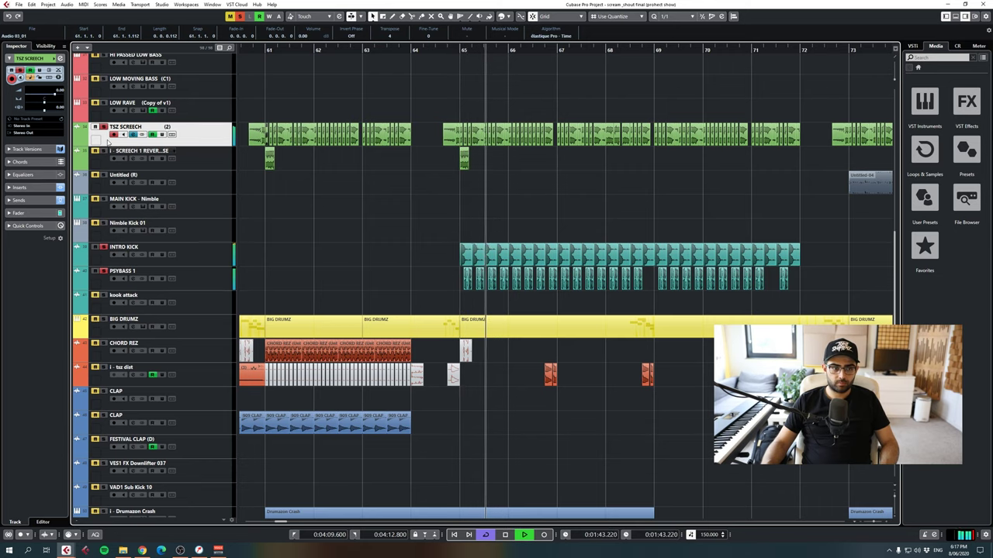
key(space)
- Show all used automation, collapse the VOX OLD folder and bring the TSZ SCREECH automation lanes into view
right_click(208, 137)
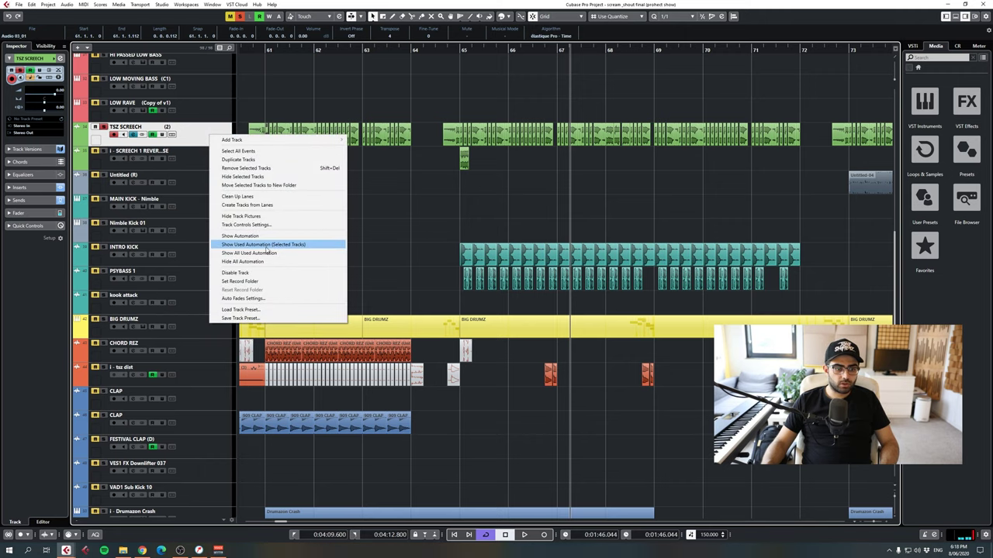
click(276, 254)
scroll(485, 166, up, 5)
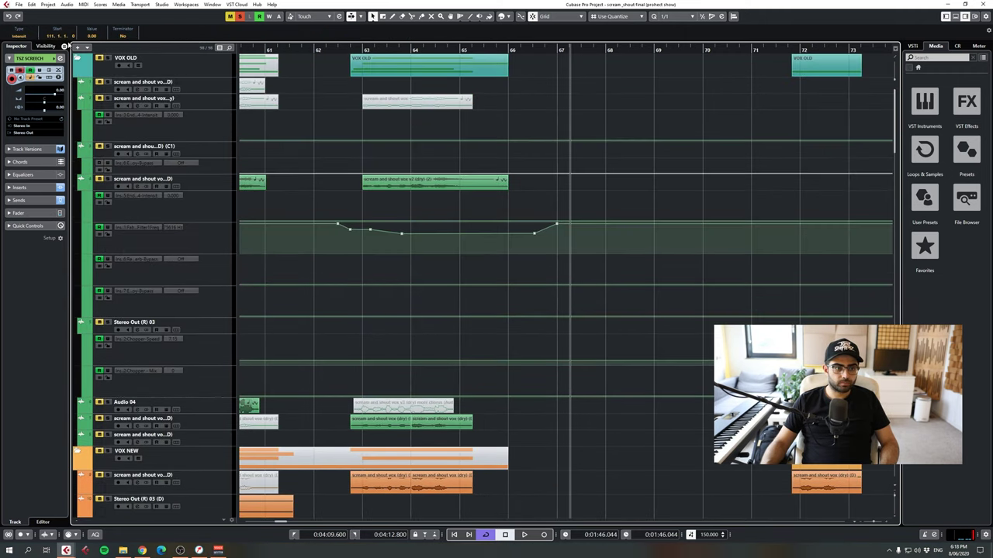
click(78, 58)
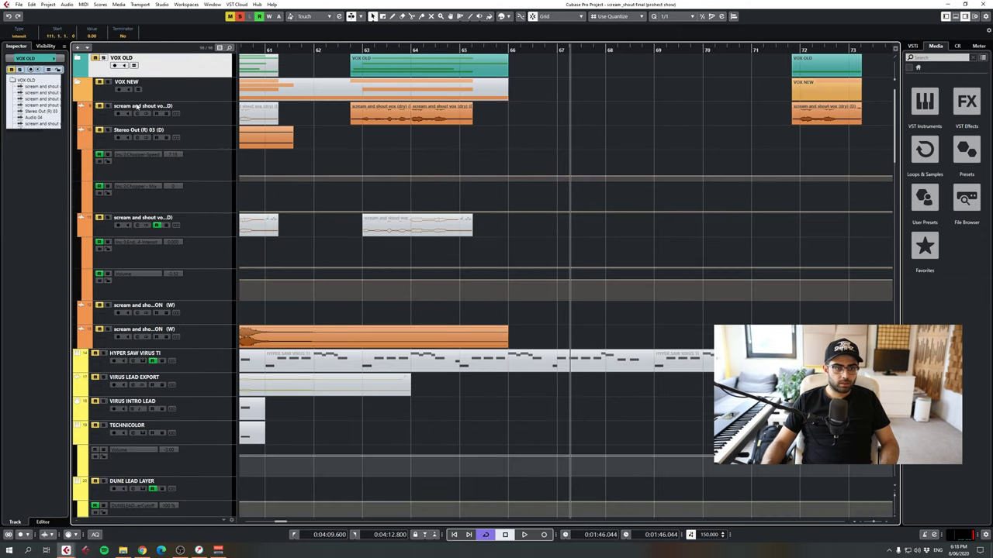
scroll(455, 150, down, 15)
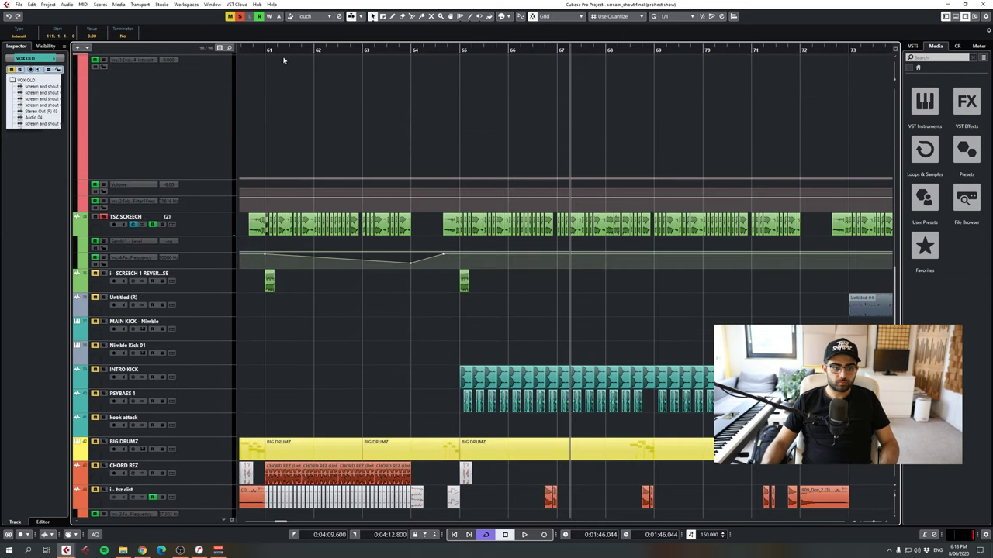
- Play the soloed TSZ SCREECH track from bar 61 through the dip in its frequency automation
click(269, 51)
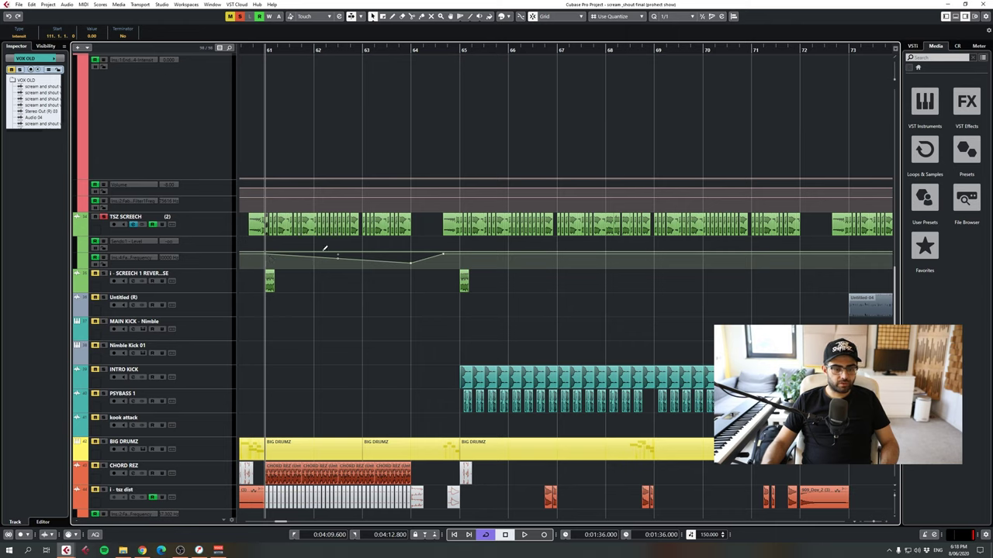
key(space)
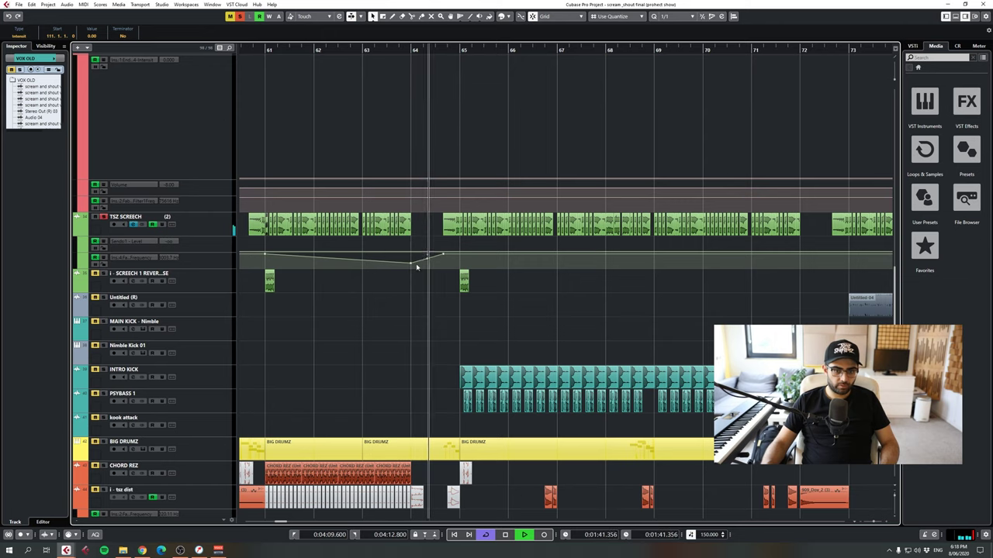
key(space)
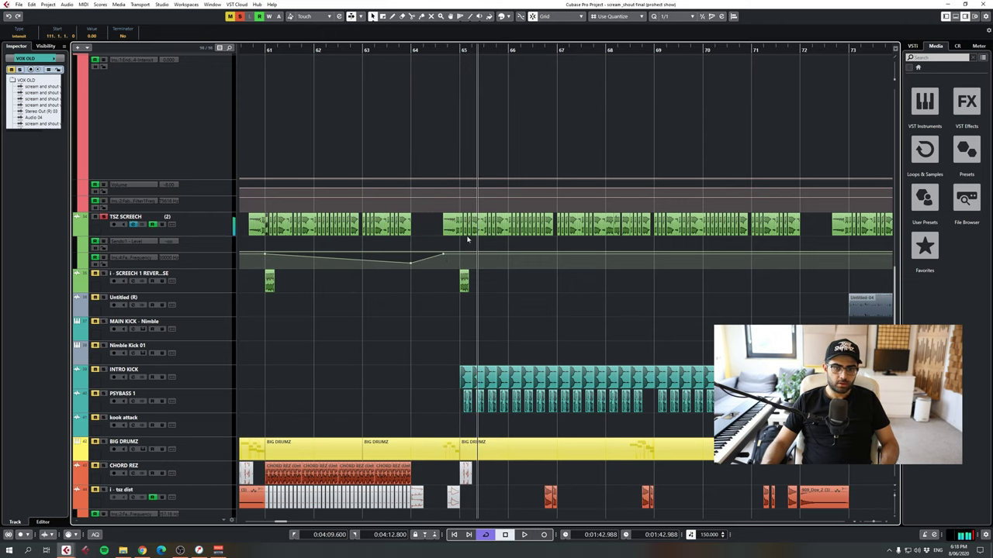
key(space)
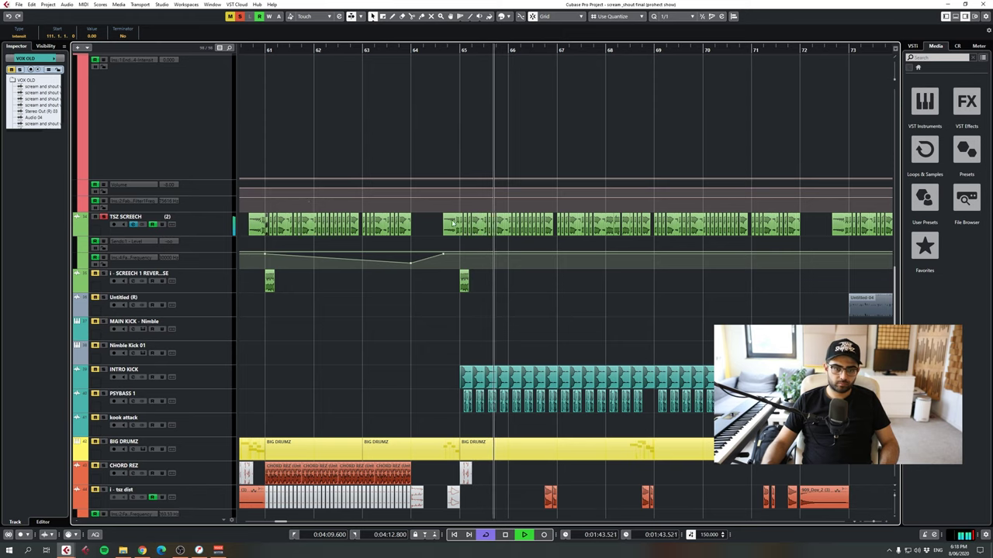
key(space)
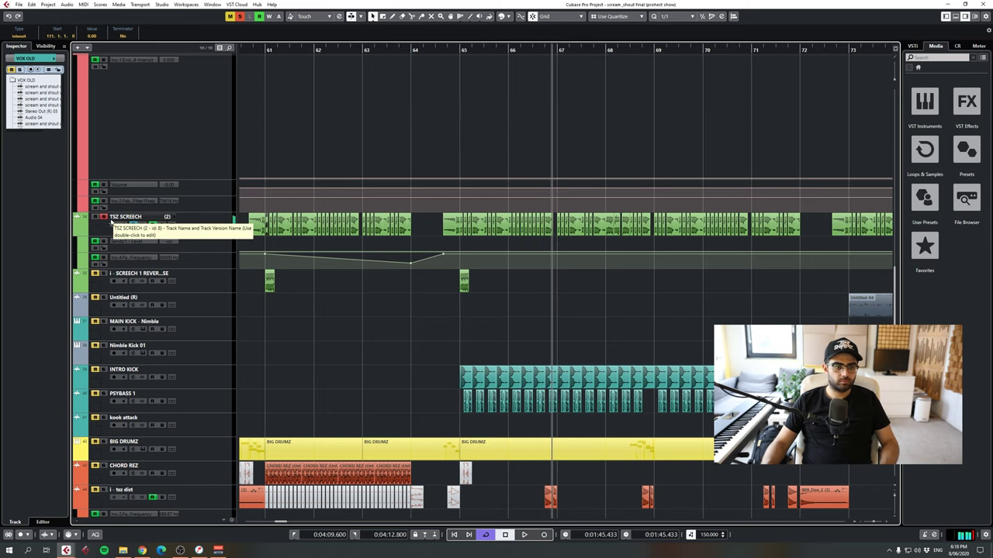
- Solo the SCREECH 1 REVERB REVERSE track, play it from bar 45, and open its channel settings
drag(457, 50, 388, 54)
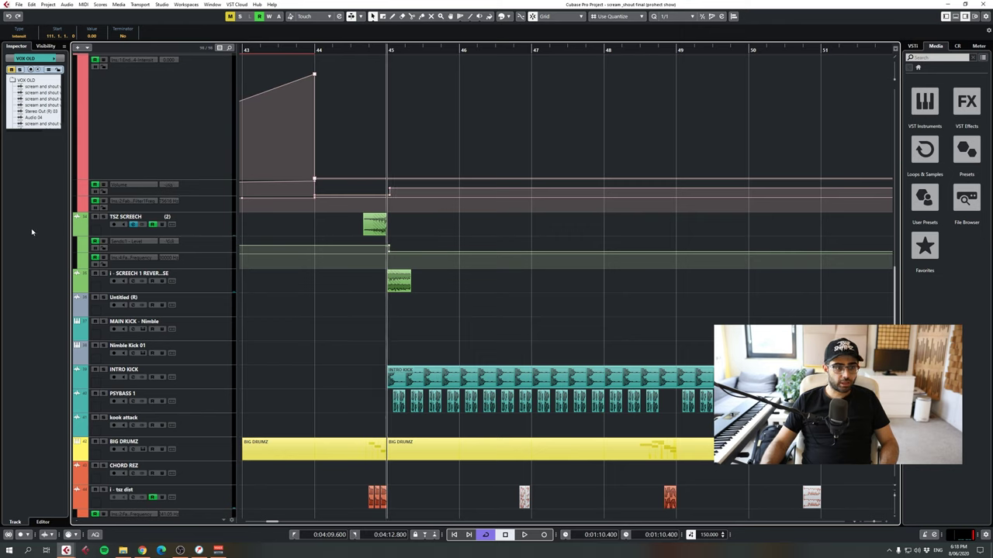
click(103, 273)
key(space)
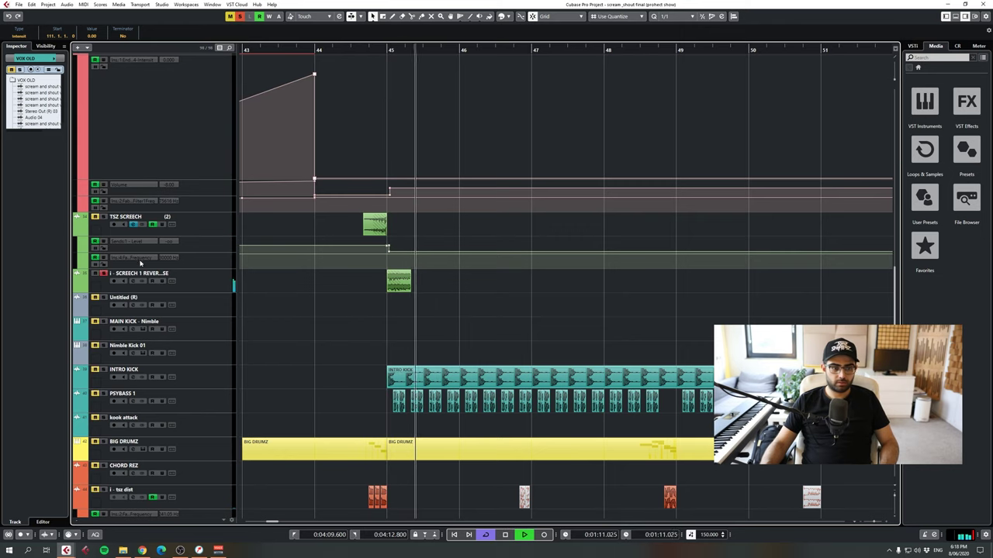
key(space)
click(134, 282)
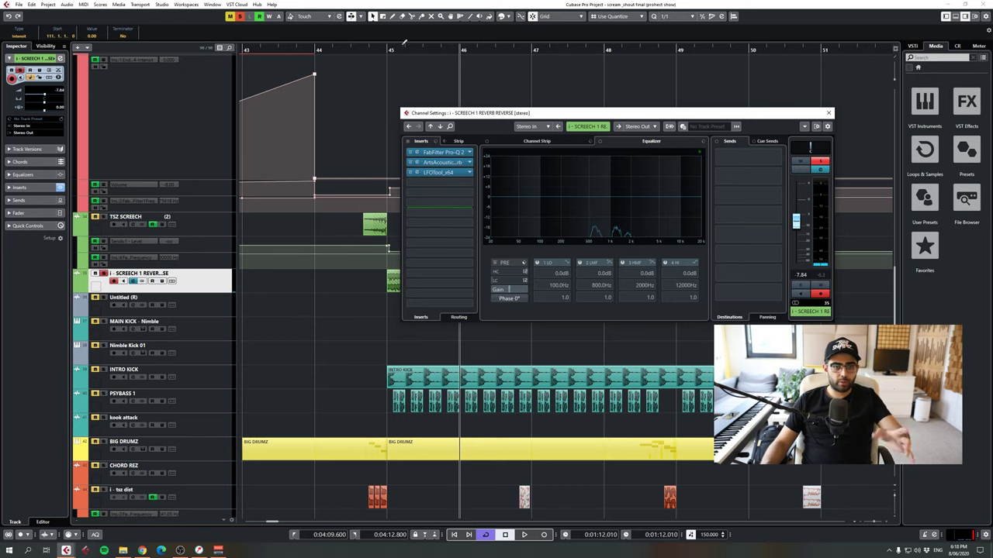
- Return to bar 45 and inspect the ArtsAcoustic Reverb insert on the SCREECH 1 REVERB REVERSE channel
drag(390, 50, 391, 60)
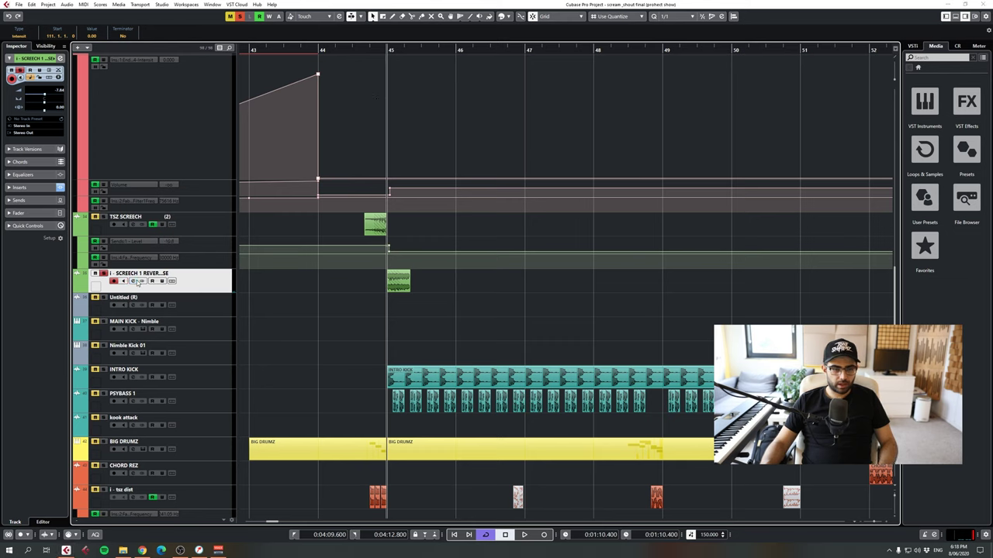
click(133, 281)
click(442, 161)
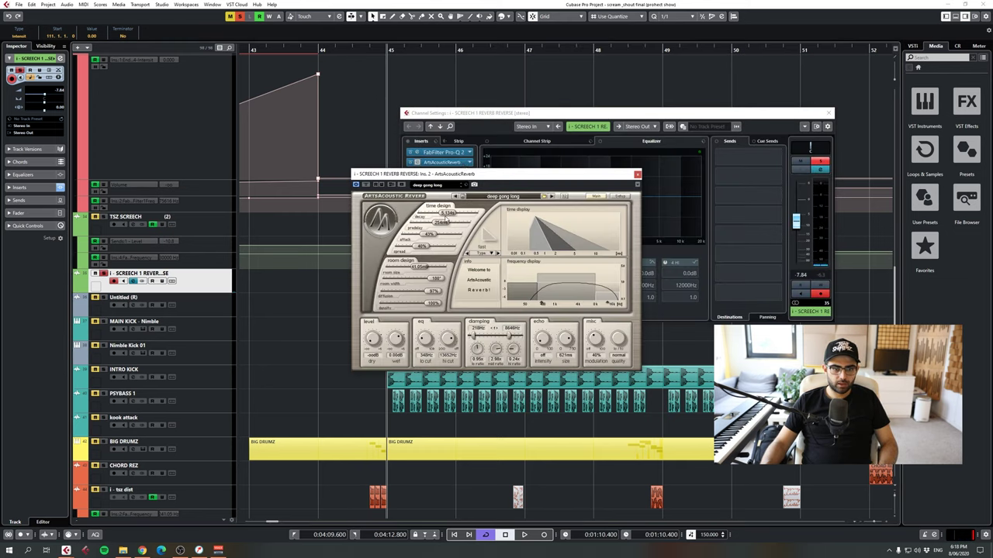
click(637, 175)
drag(473, 110, 636, 75)
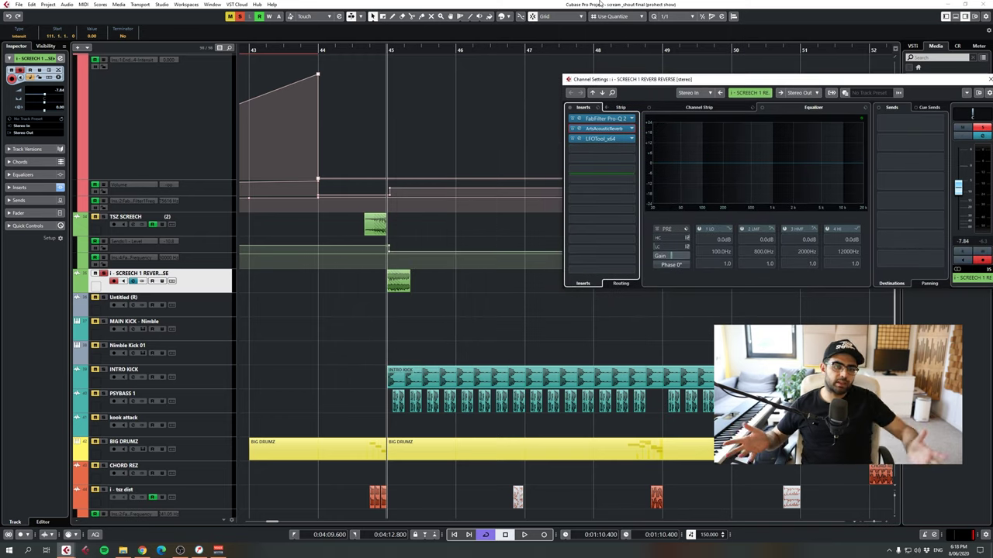
drag(636, 78, 419, 99)
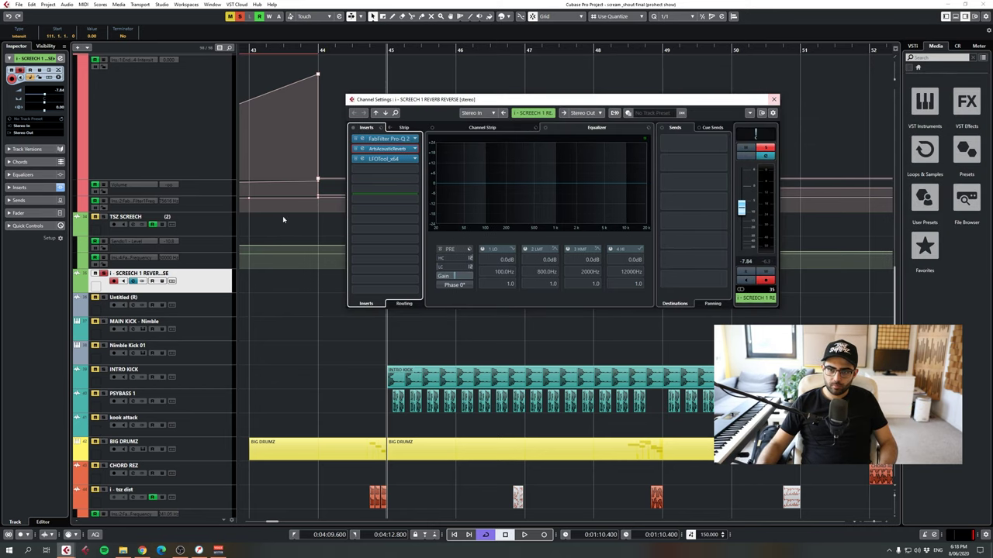
- Solo TSZ SCREECH together with its reverse reverb track and play both from bar 44
click(104, 217)
drag(355, 48, 318, 48)
key(space)
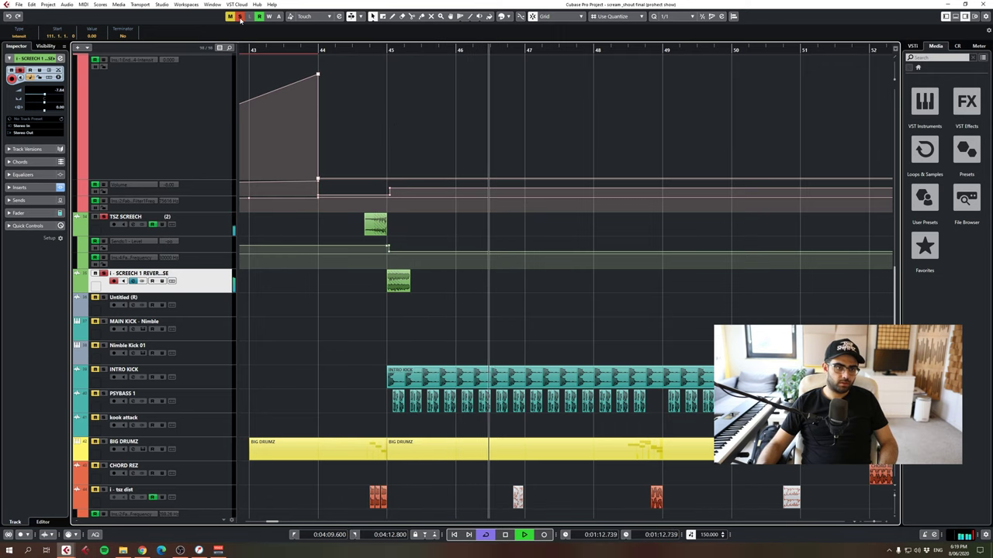
key(space)
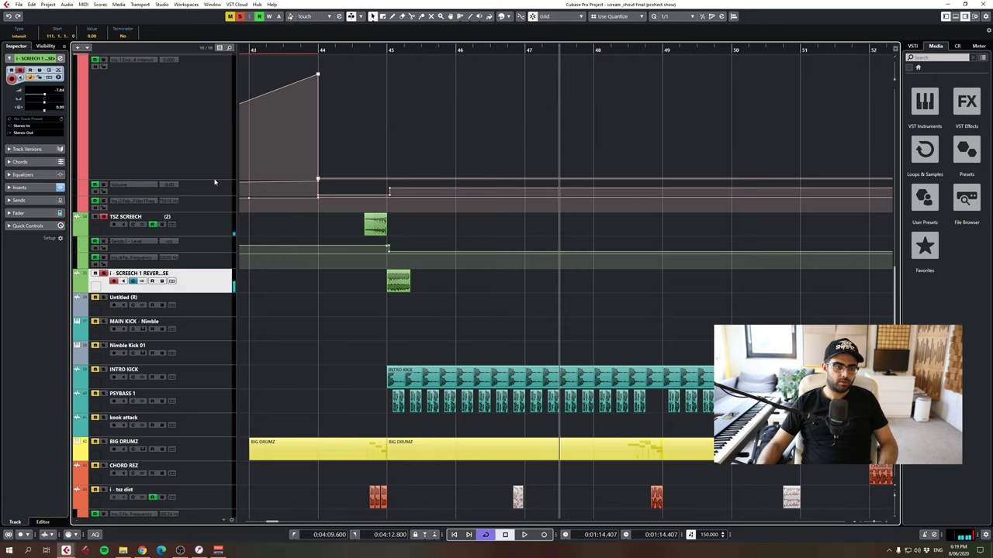
- Play from bar 44 with INTRO KICK and PSYBASS 1 soloed alongside the two screech tracks
click(318, 51)
key(space)
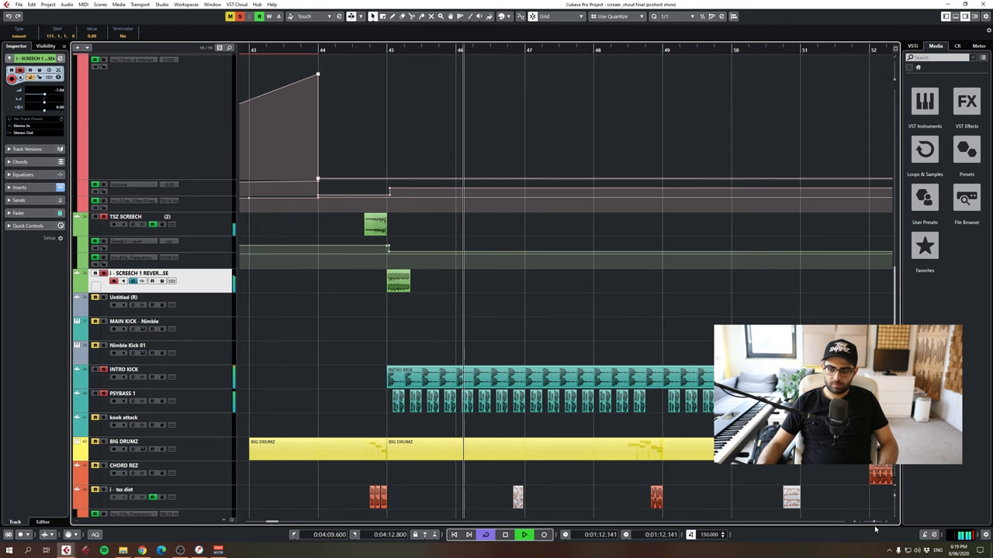
drag(881, 522, 875, 524)
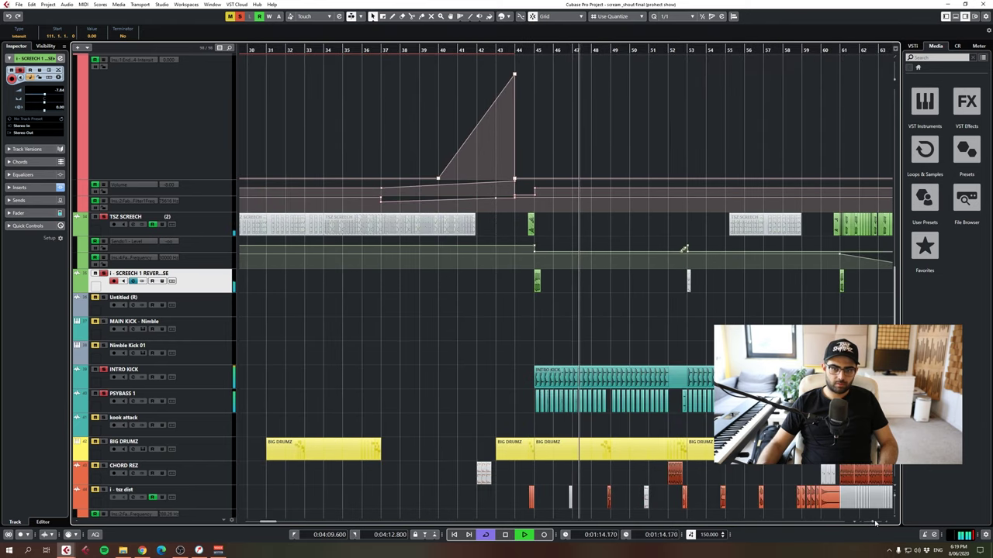
- Continue playback from about bar 62 to hear the second screech section with kick and bass, and stop
click(867, 48)
drag(866, 49, 581, 51)
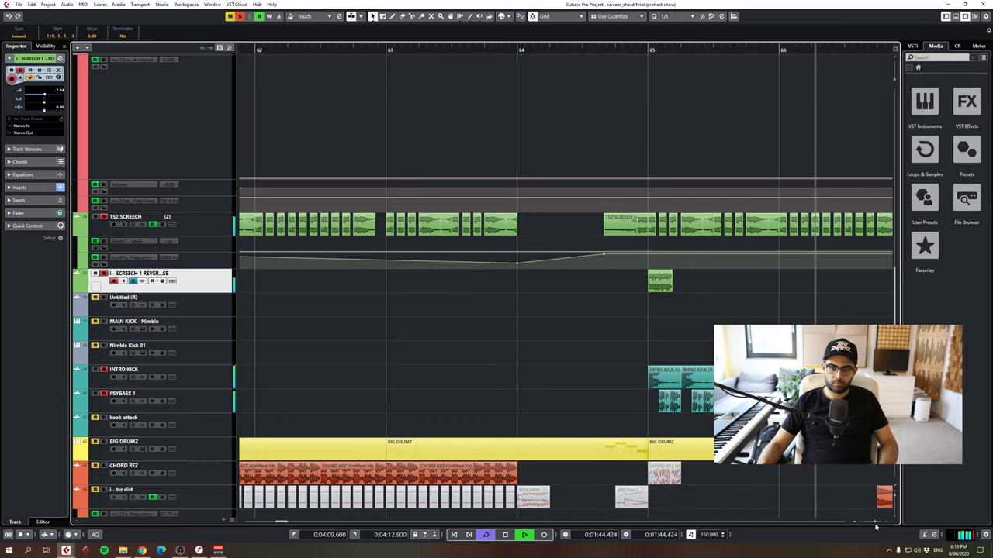
drag(875, 522, 871, 522)
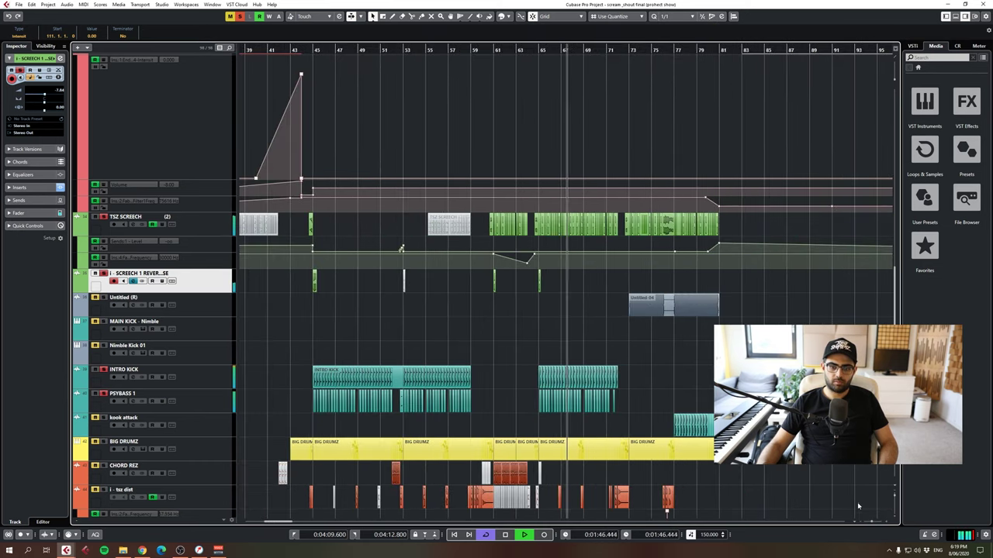
key(space)
click(346, 83)
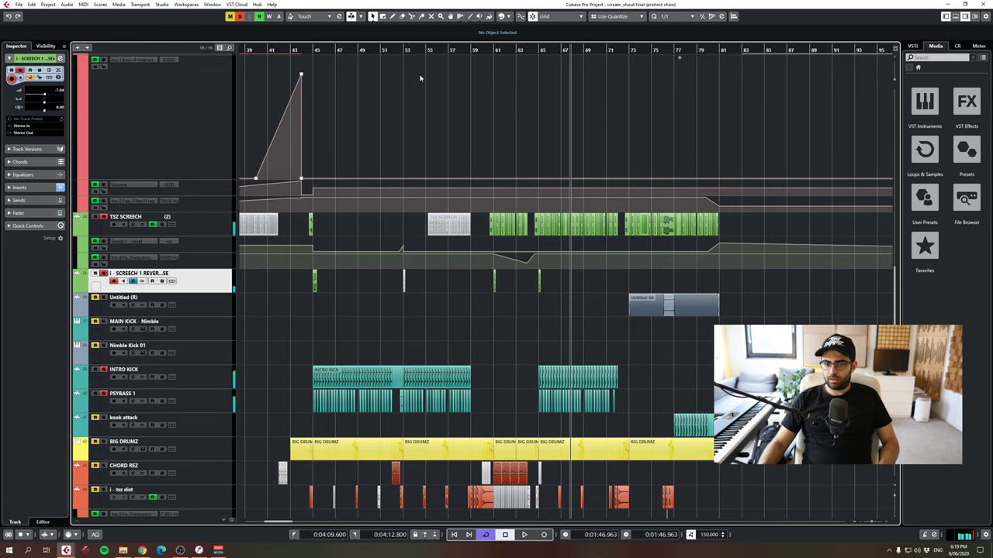
click(509, 243)
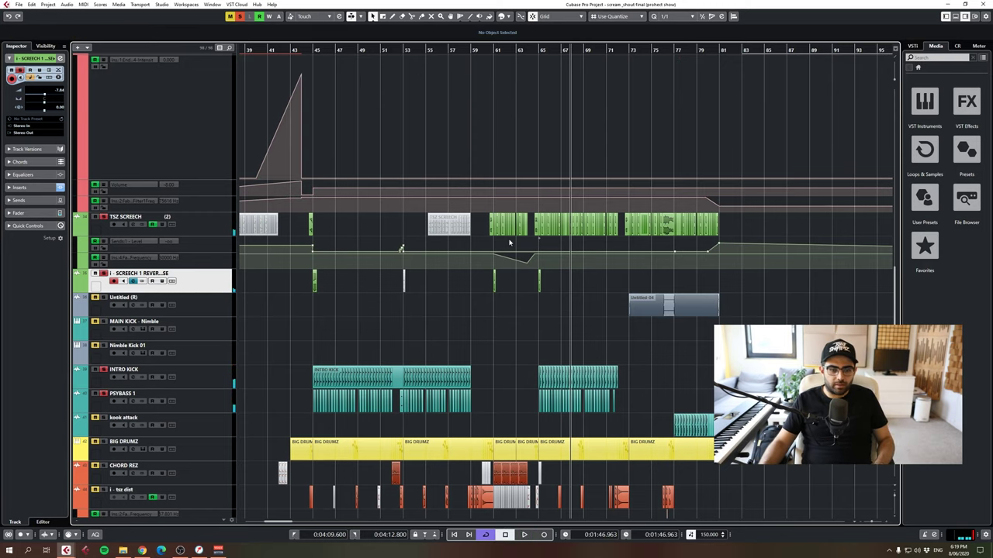
- Solo only INTRO KICK and PSYBASS 1, with the project cursor just after bar 45
drag(307, 50, 312, 76)
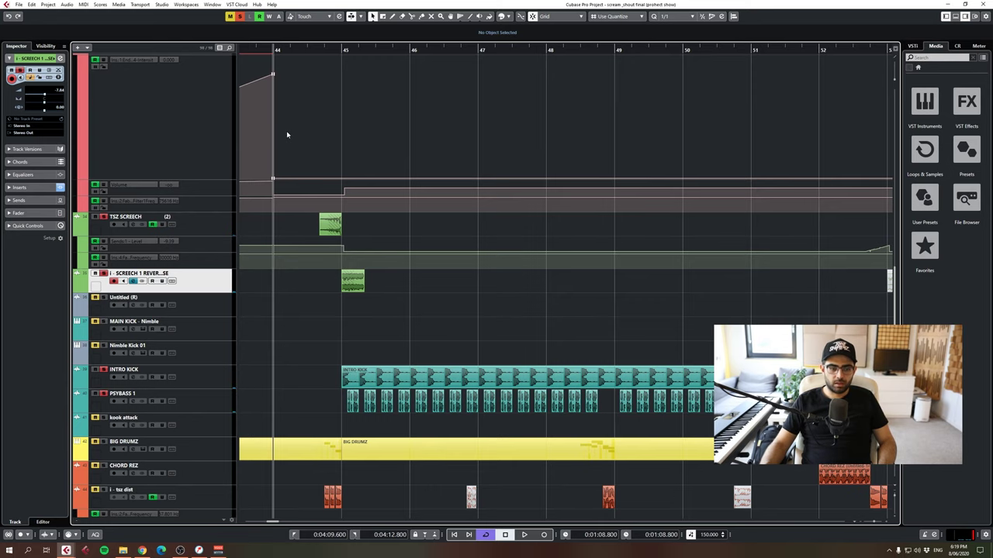
drag(346, 48, 346, 38)
scroll(406, 239, down, 2)
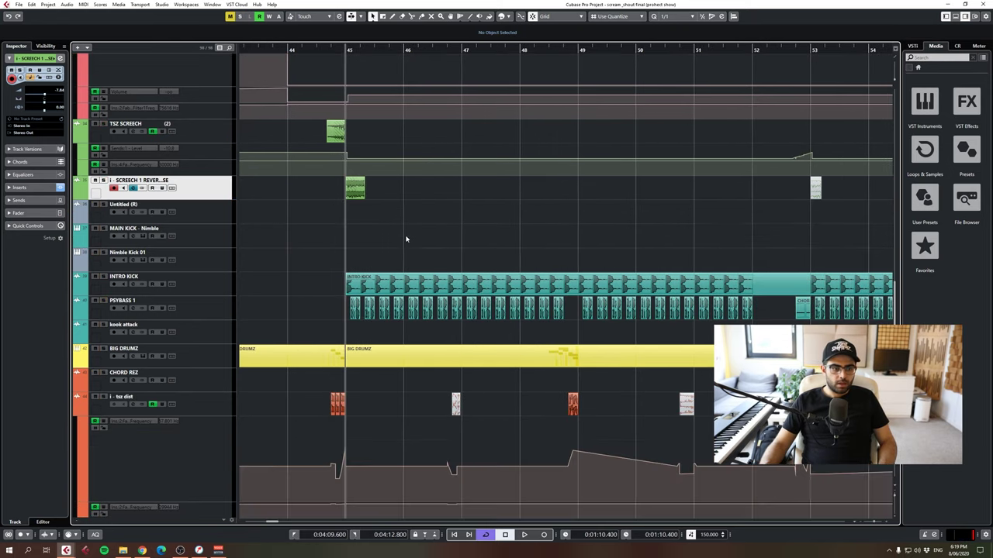
click(103, 277)
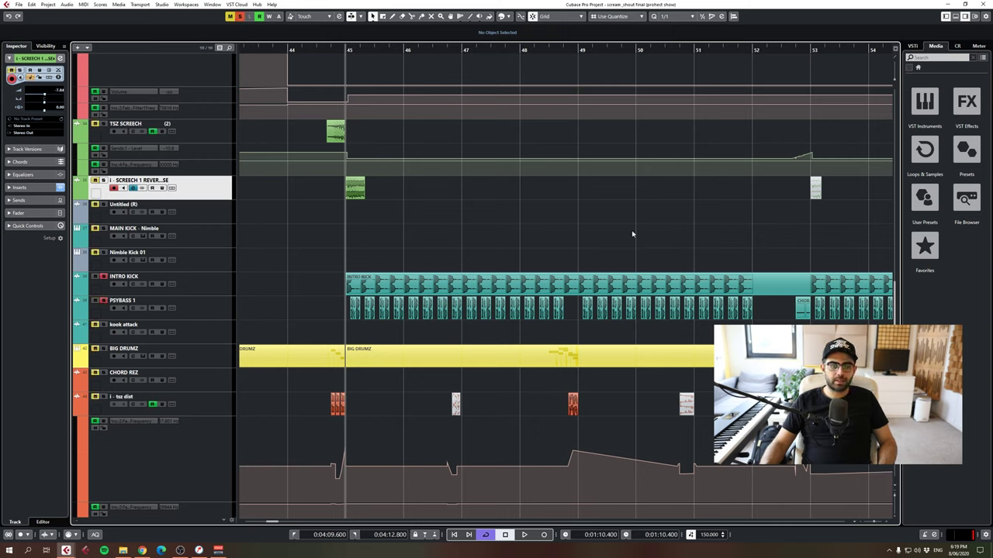
drag(346, 52, 499, 93)
- Inspect the FabFilter Pro-Q 2 insert on the PSYBASS 1 channel and close its windows
click(557, 302)
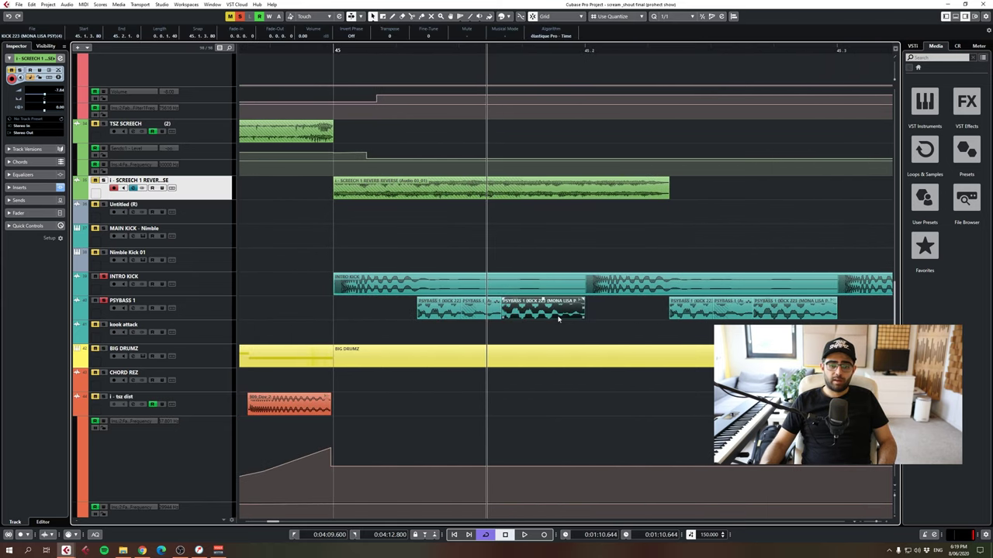
click(134, 308)
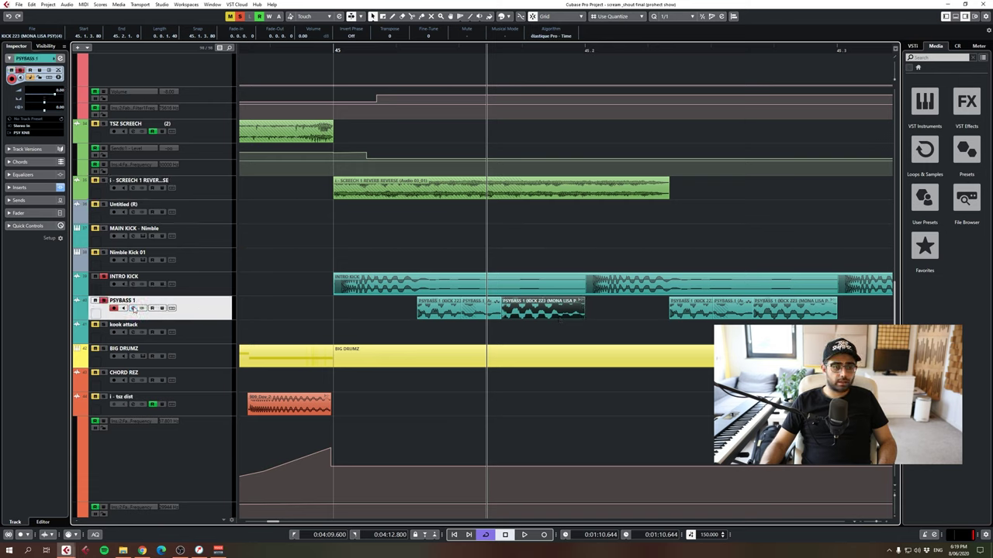
click(134, 308)
click(385, 139)
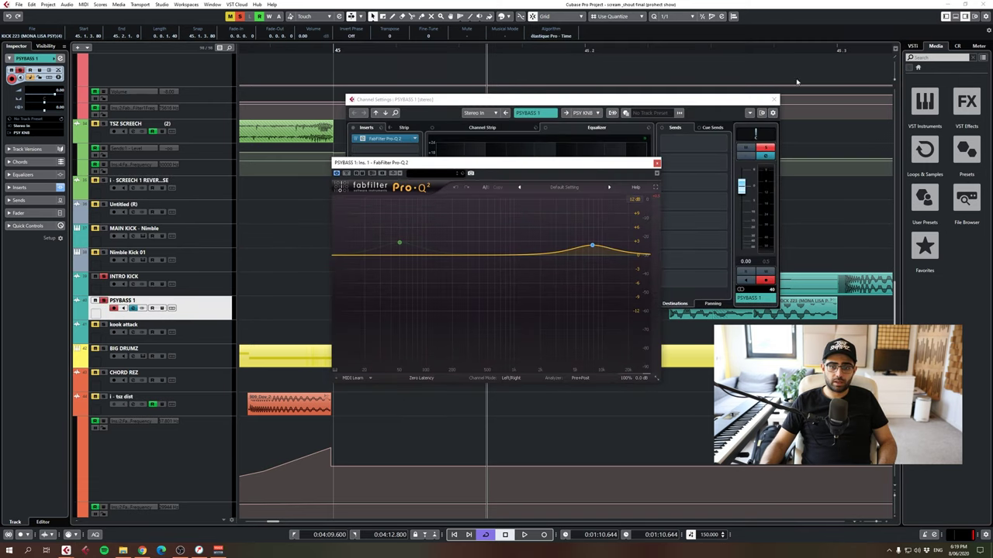
click(774, 100)
drag(621, 163, 575, 140)
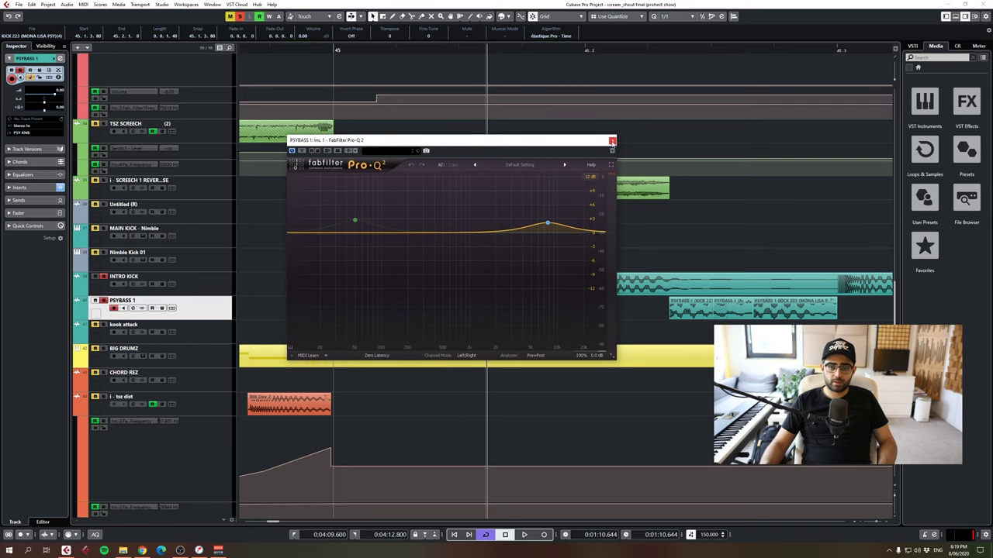
click(612, 141)
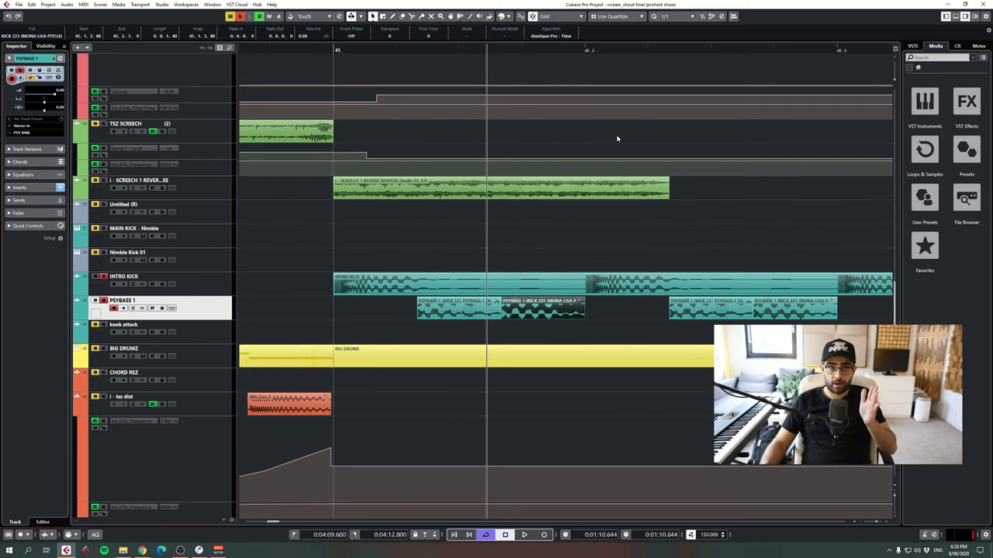
- Examine the pitch of the first PSYBASS 1 event after bar 45 with VariAudio in the Sample Editor
drag(397, 310, 608, 321)
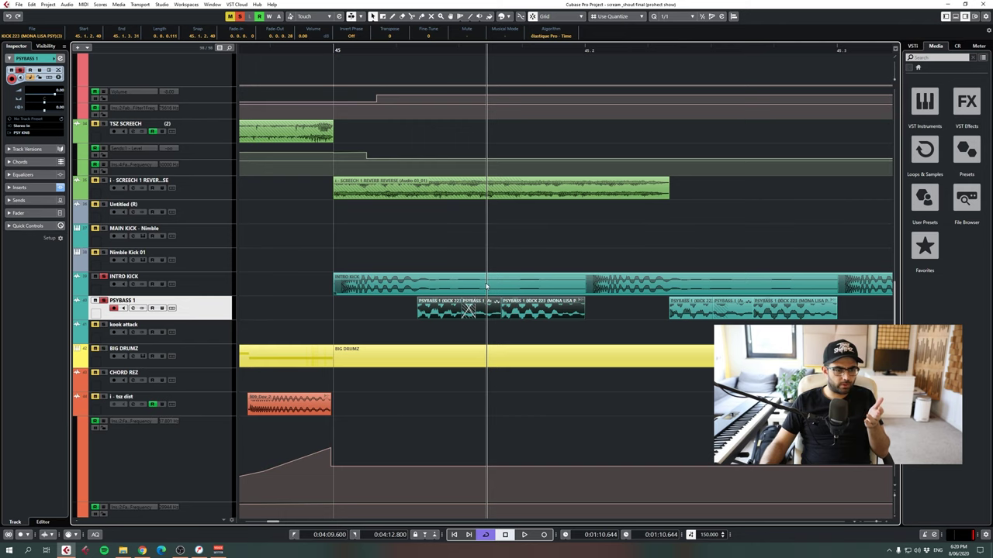
double_click(434, 310)
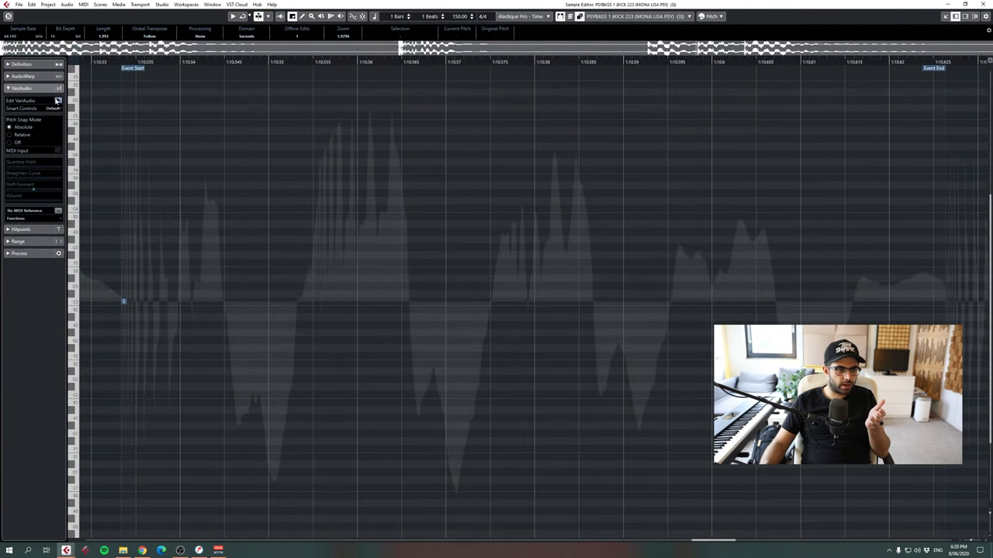
click(57, 101)
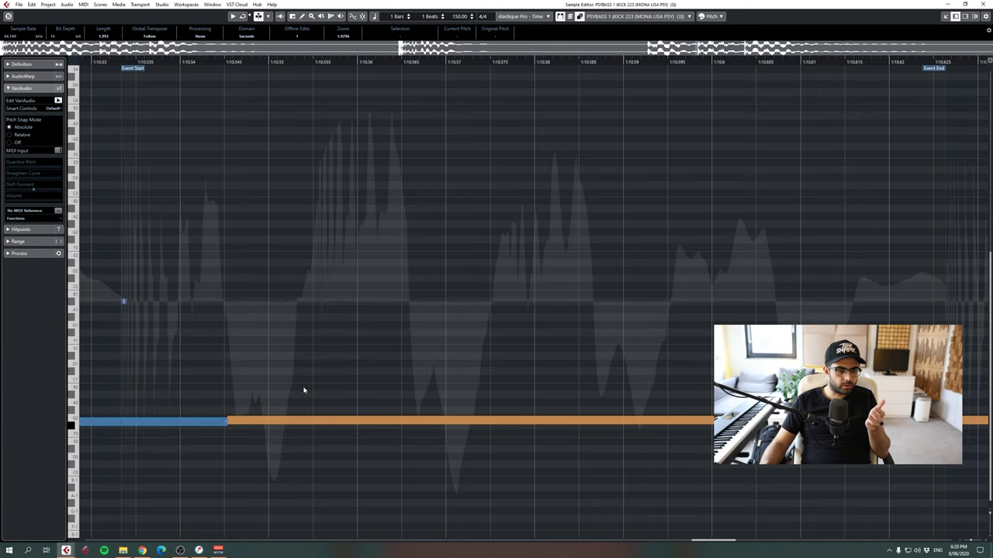
click(983, 4)
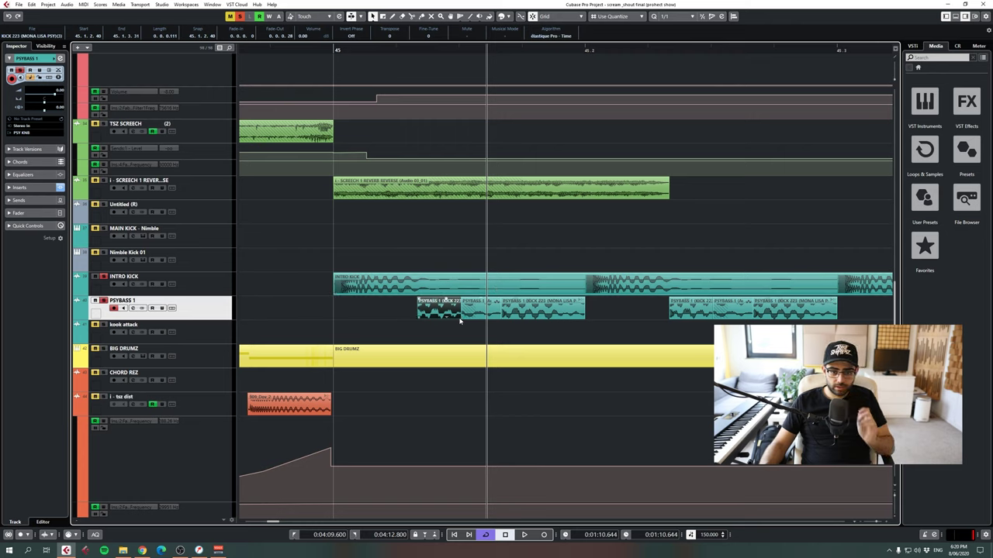
- Crossfade the first two PSYBASS 1 events after bar 45, using undo and redo to compare
key(x)
key(ctrl+z)
key(ctrl+shift+z)
key(ctrl+z)
key(ctrl+shift+z)
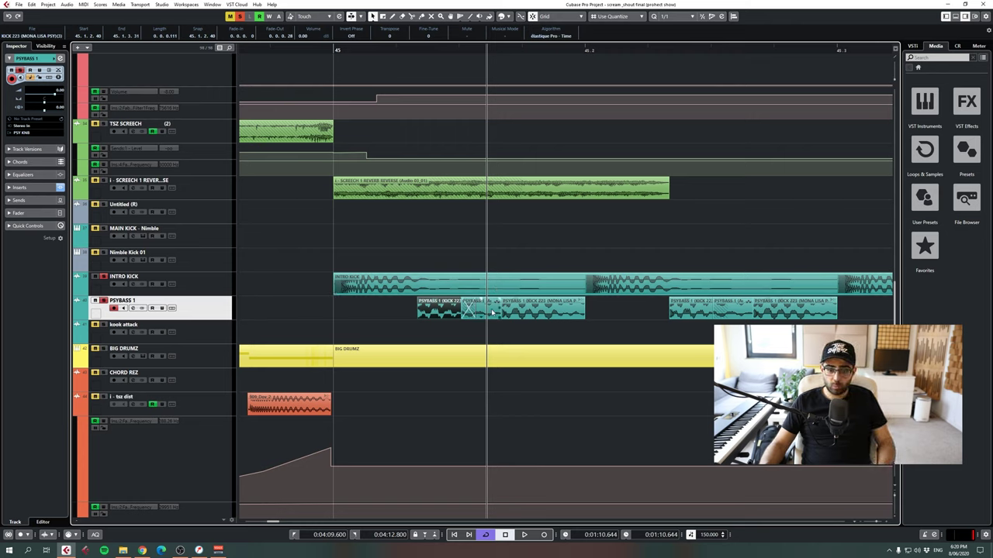
- Replace the first beat's short PSYBASS 1 slices with one continuous event spanning bar 45 to beat 45.2
click(436, 312)
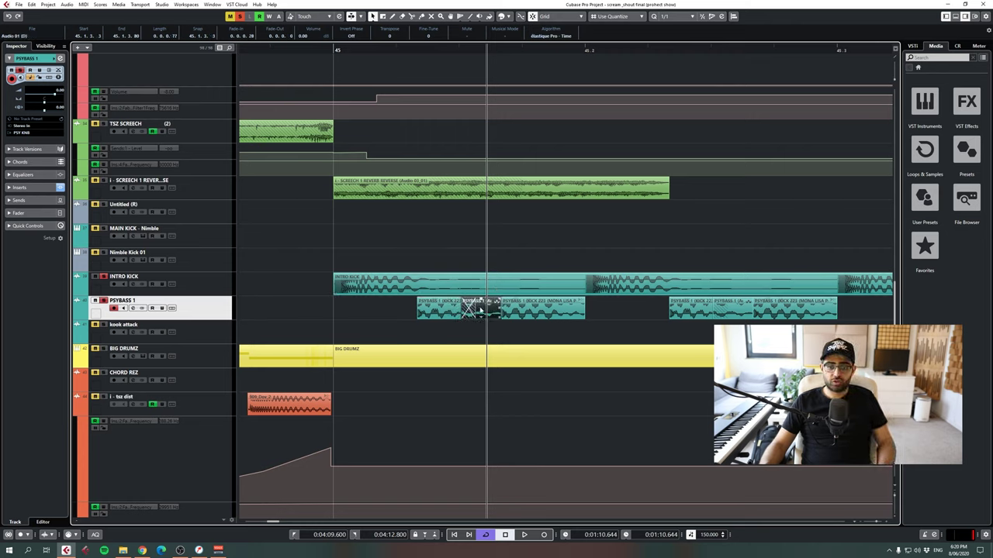
key(Delete)
drag(386, 312, 297, 336)
click(485, 328)
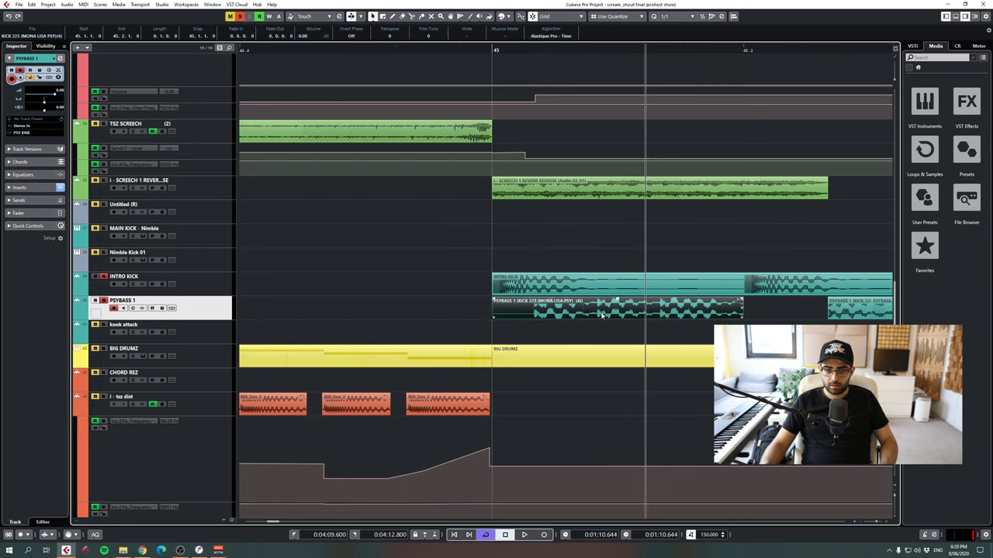
- Play back the continuous PSYBASS 1 event from bar 45 together with the intro kick
drag(633, 319, 661, 314)
drag(493, 49, 381, 51)
key(space)
key(space)
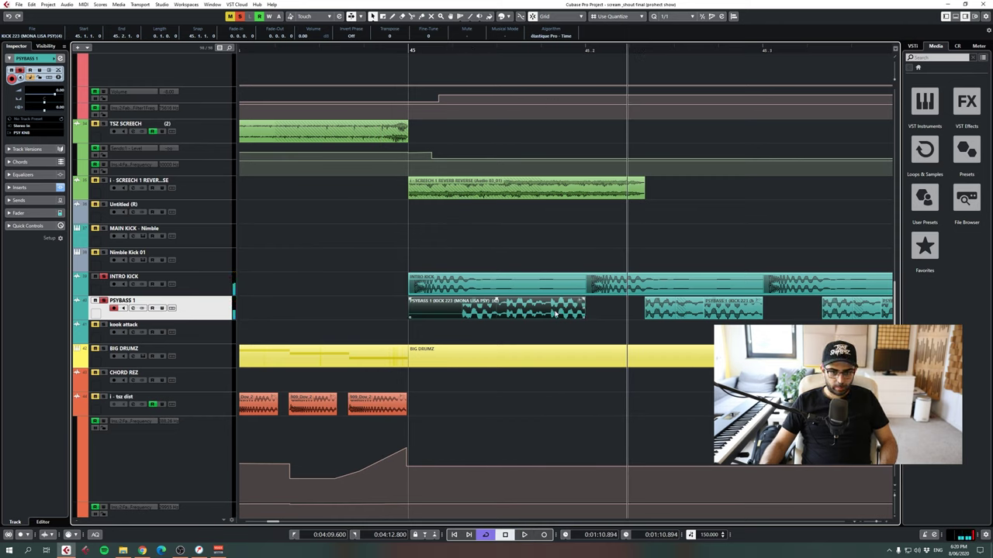
- Undo the continuous bass event to restore the short PSYBASS 1 slices, and audition them from bar 45
key(ctrl+z)
key(ctrl+z)
key(ctrl+z)
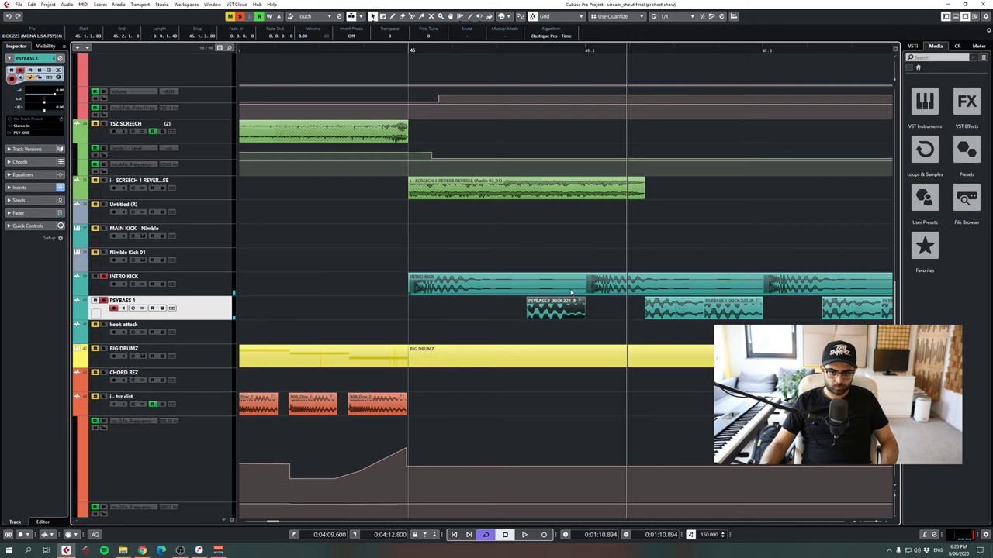
click(404, 49)
key(space)
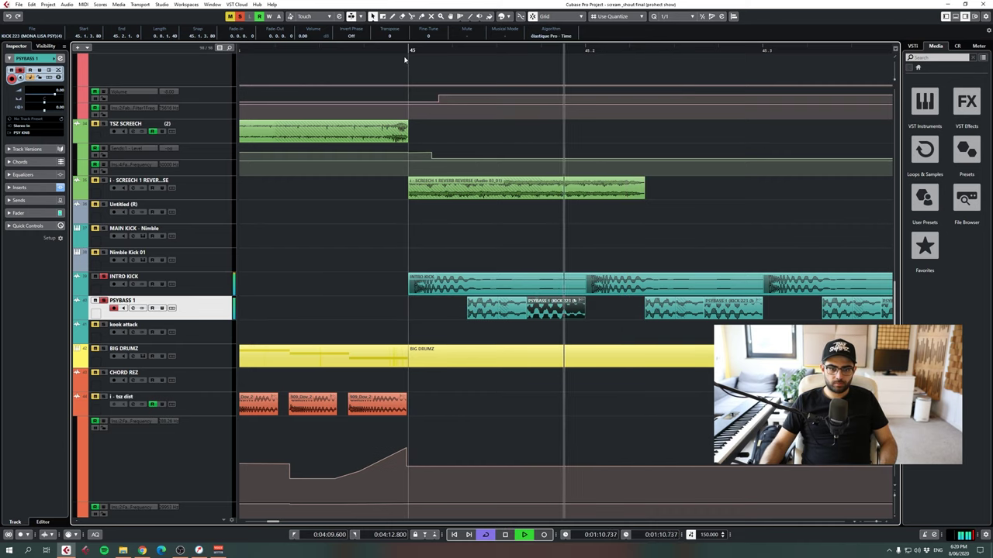
key(space)
drag(410, 50, 409, 44)
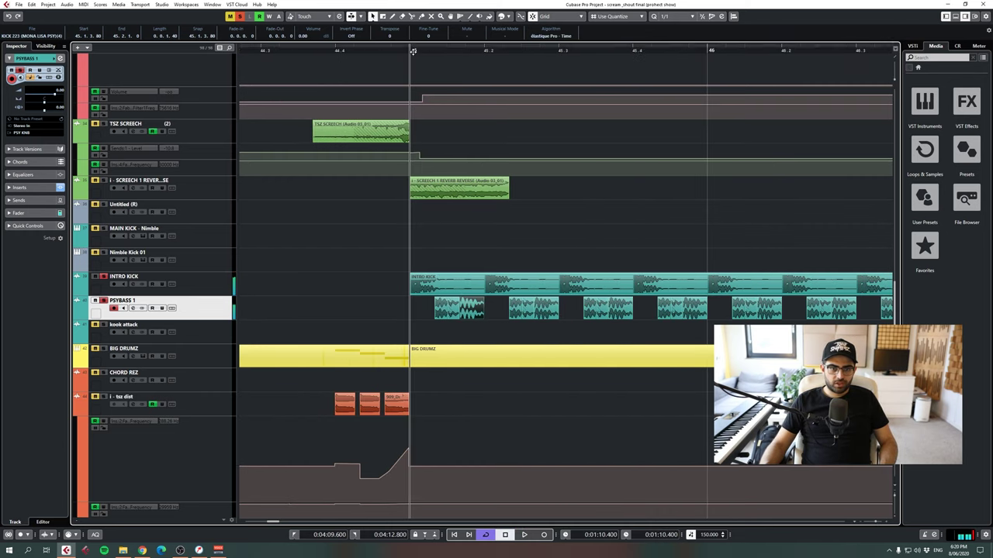
- Dissolve the INTRO KICK part starting at bar 45 into its separate kick events
key(g)
key(g)
key(g)
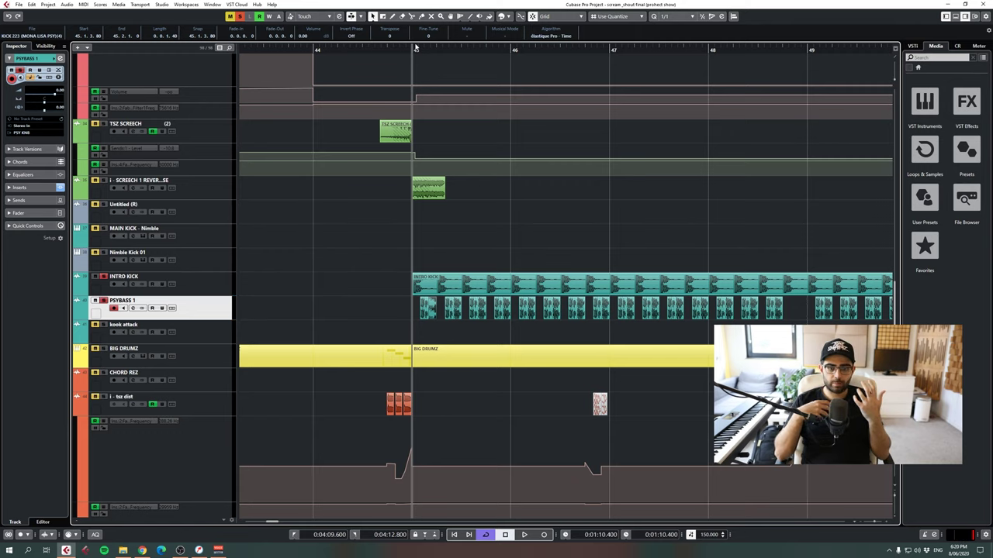
click(410, 244)
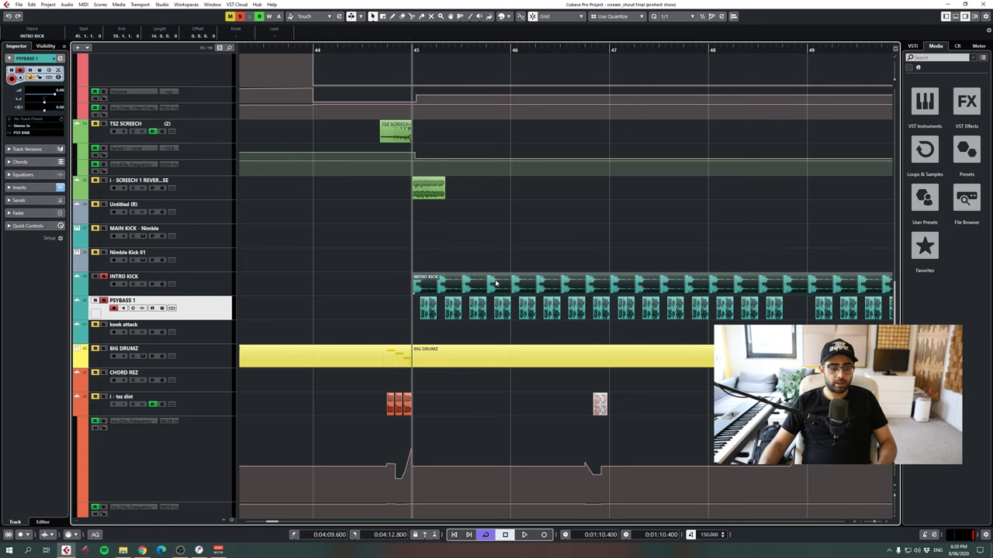
drag(417, 49, 415, 70)
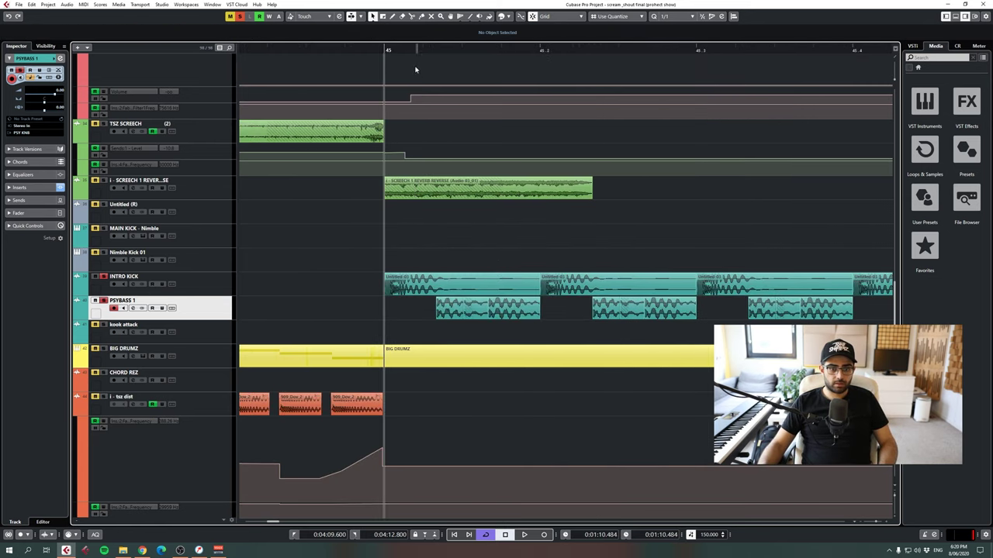
- Select the first INTRO KICK event, turn off solo on INTRO KICK and PSYBASS 1, and play the full mix from bar 45
click(429, 280)
key(space)
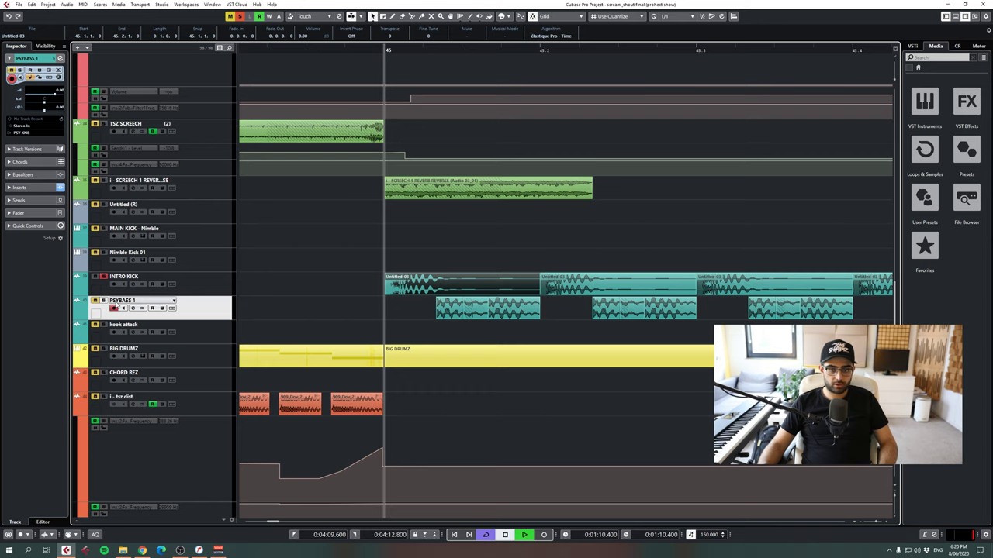
key(space)
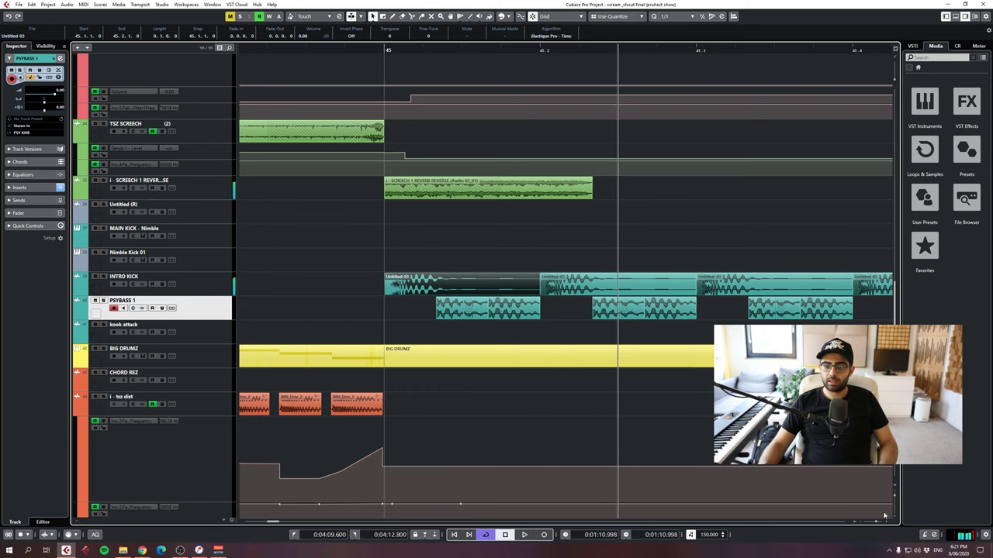
- Show the whole arrangement and play the section where the MAIN KICK - Nimble part begins at bar 123
drag(876, 521, 873, 522)
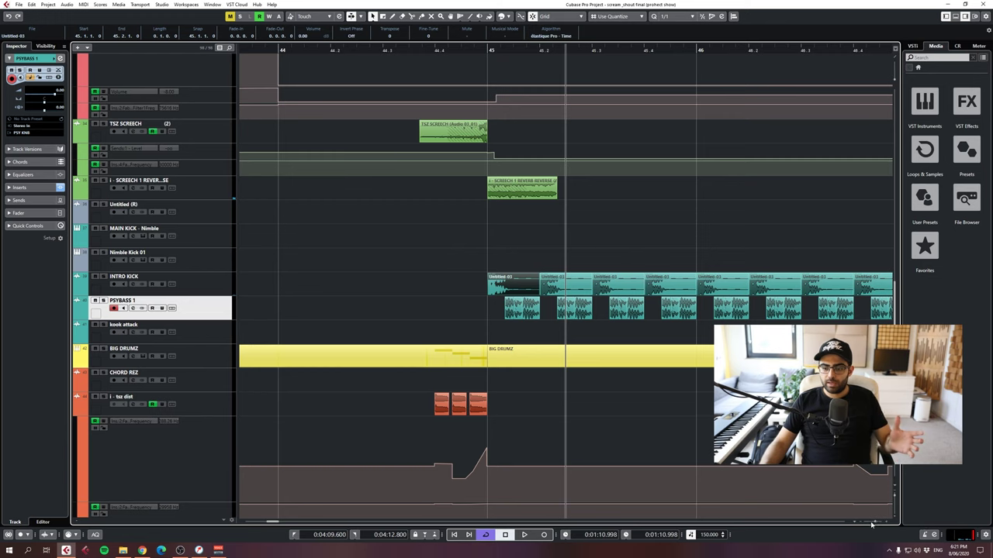
drag(876, 522, 874, 523)
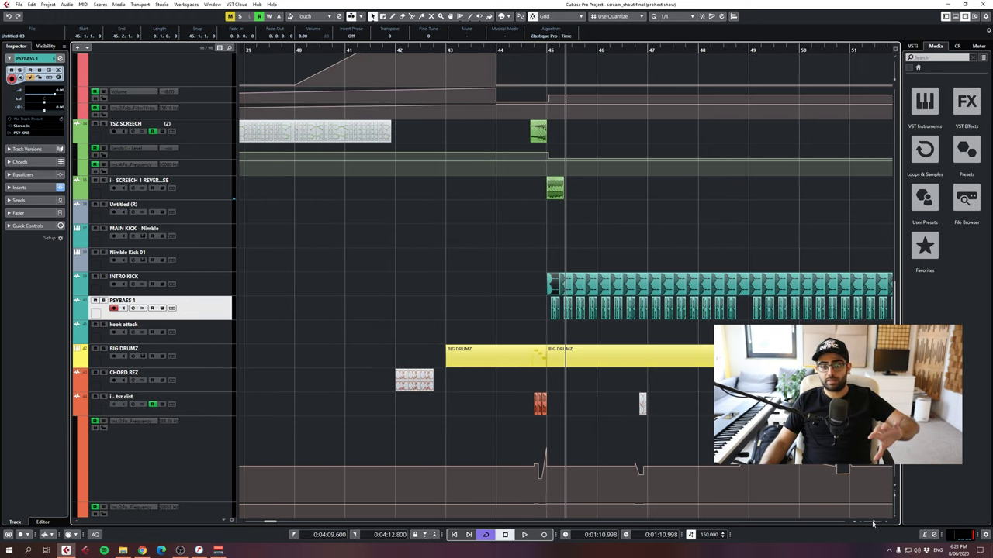
scroll(872, 525, down, 3)
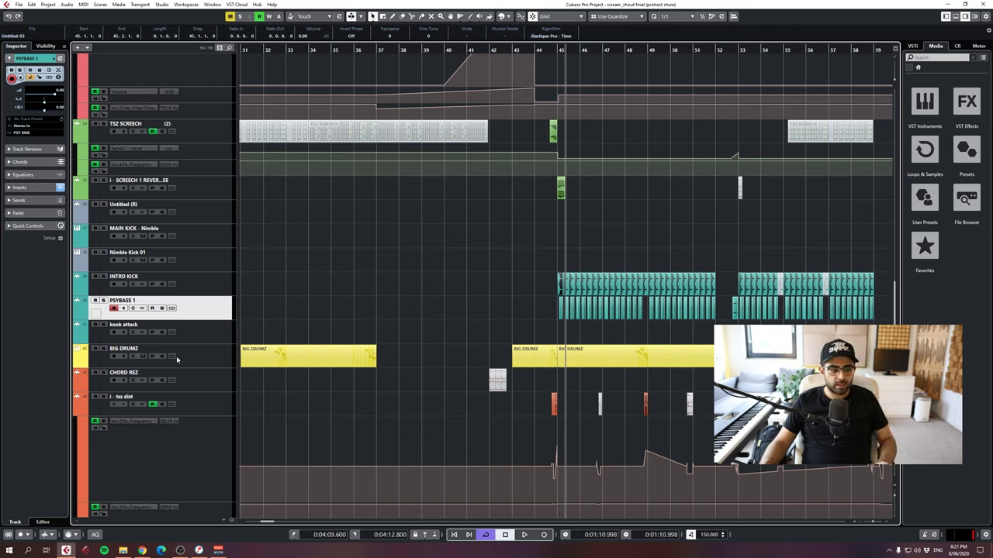
click(581, 246)
key(shift+f)
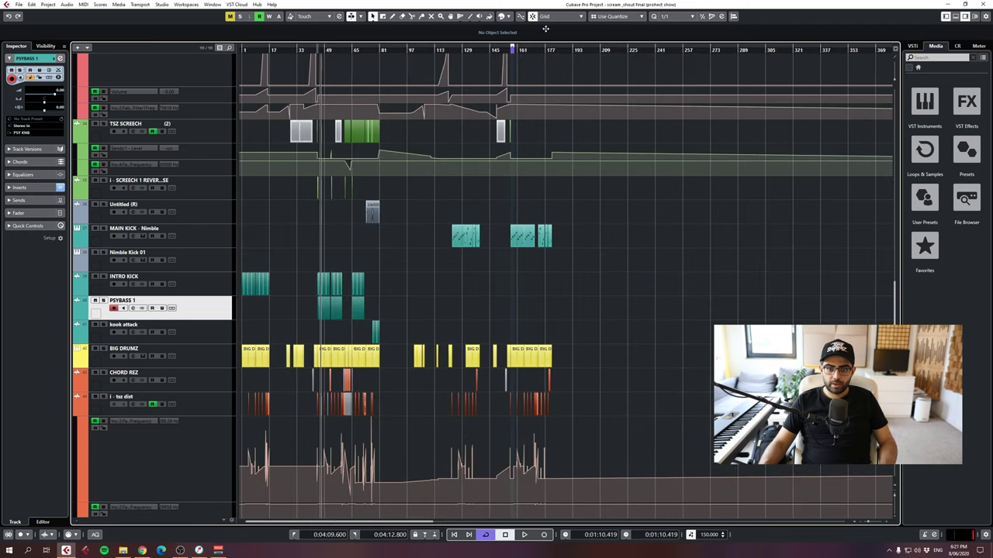
drag(499, 45, 307, 75)
key(space)
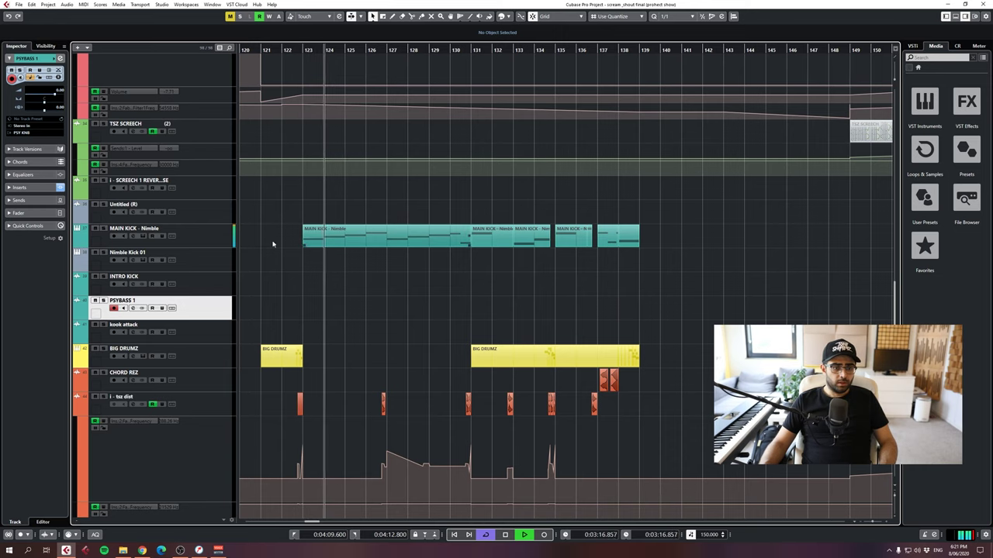
- Stop playback and inspect the Nimble Kick instrument settings of the MAIN KICK - Nimble track, closing the instrument after viewing
click(215, 238)
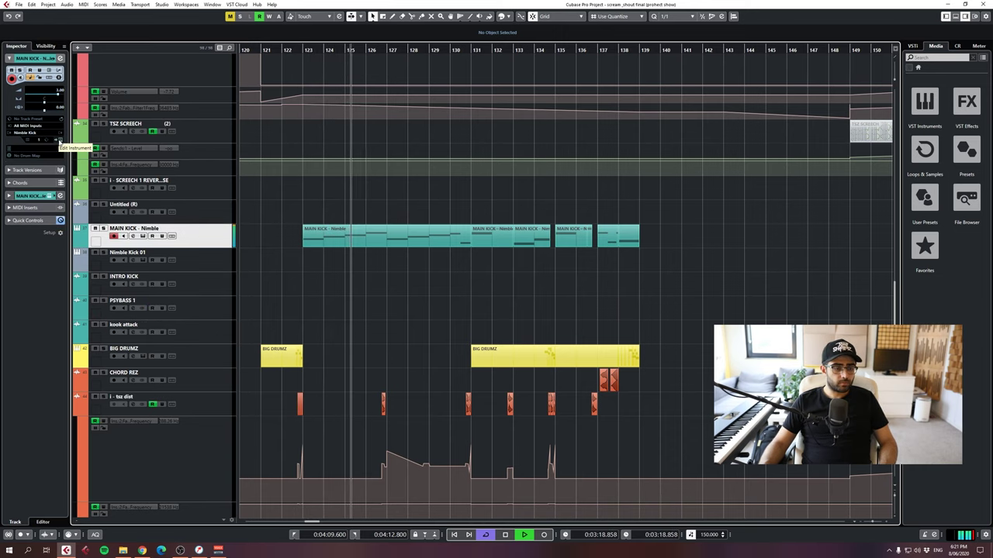
key(space)
click(59, 141)
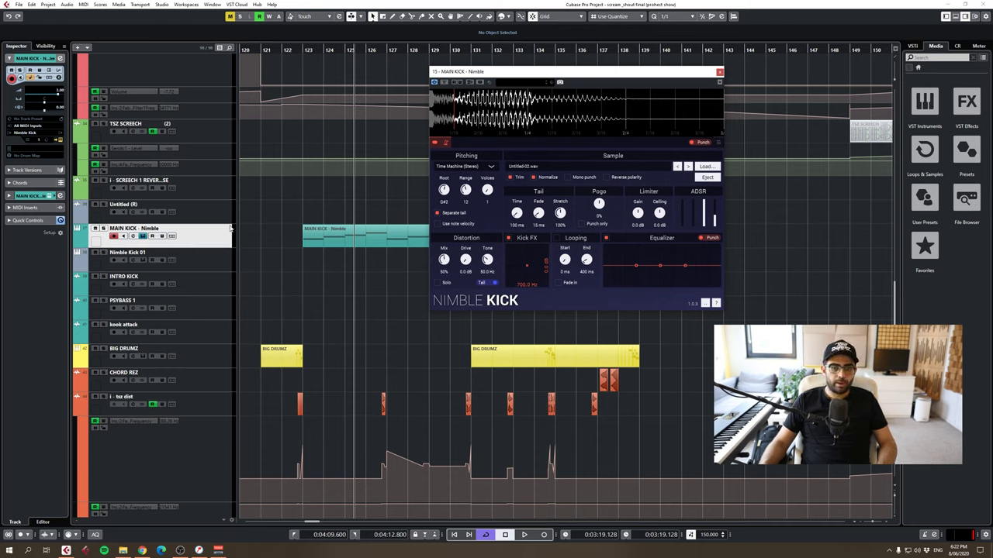
click(719, 72)
- Open the instrument of the Nimble Kick 01 track and load the sample Kick 96 (followers emulation).wav
click(220, 256)
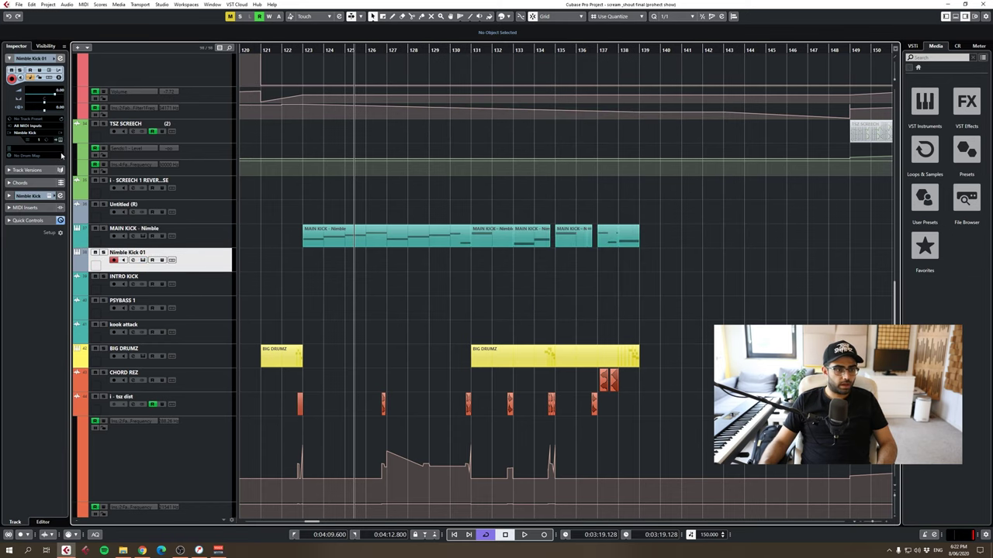
click(142, 260)
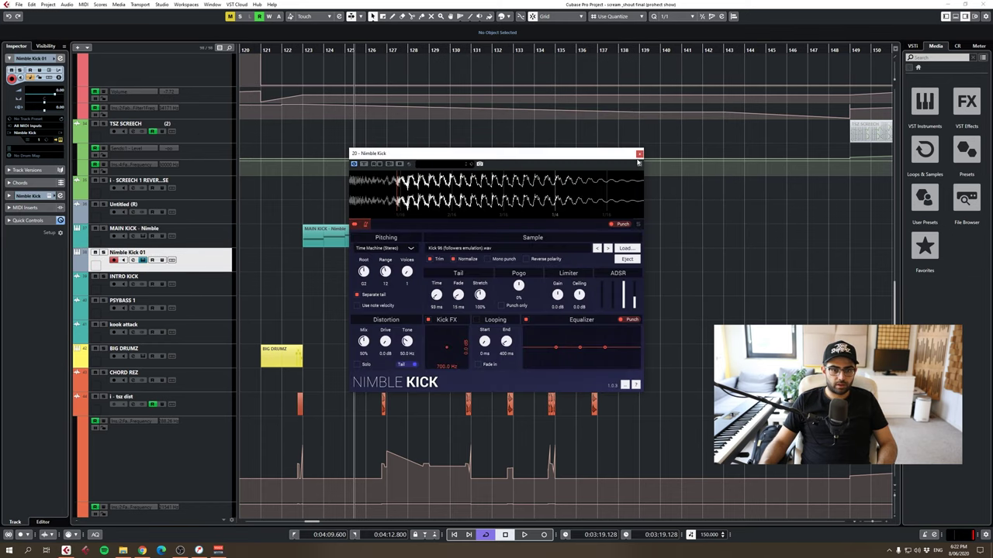
click(625, 248)
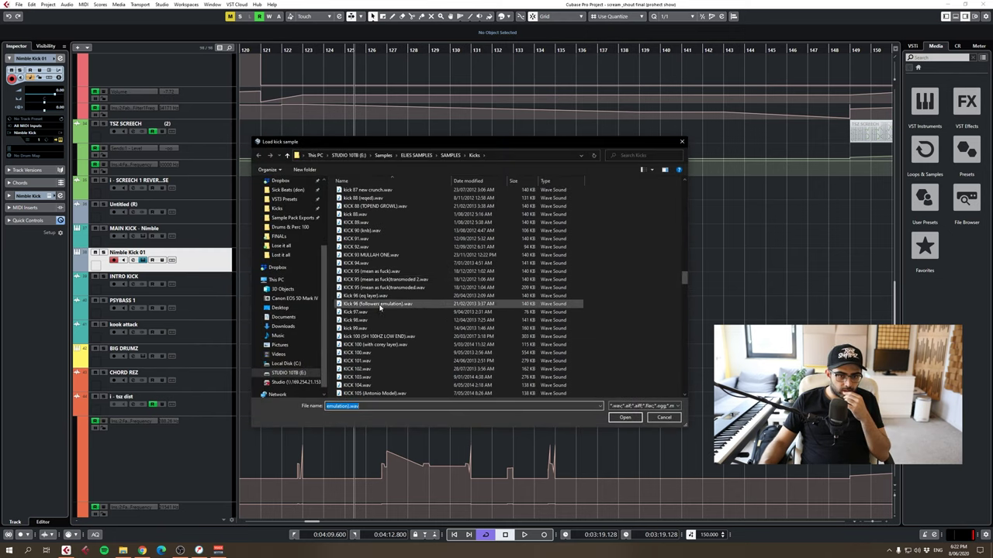
click(380, 305)
click(625, 417)
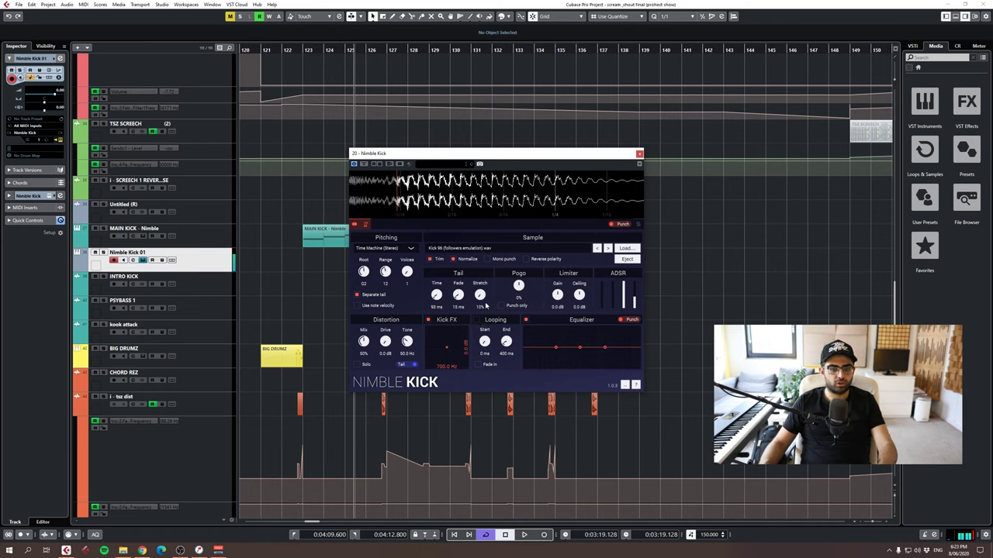
- Try a tail Stretch of 200% on Nimble Kick 01 and briefly solo the MAIN KICK - Nimble track
drag(487, 307, 481, 260)
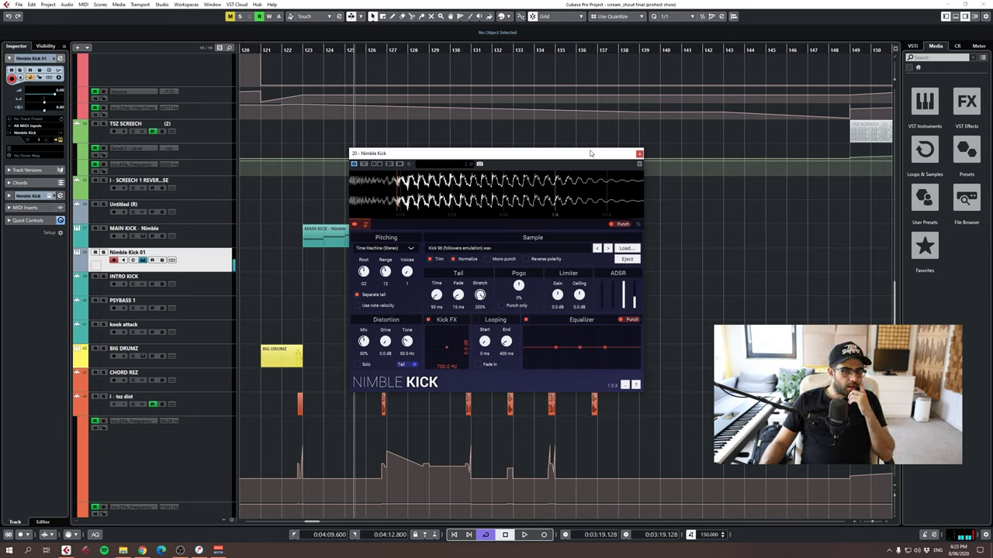
drag(566, 154, 728, 156)
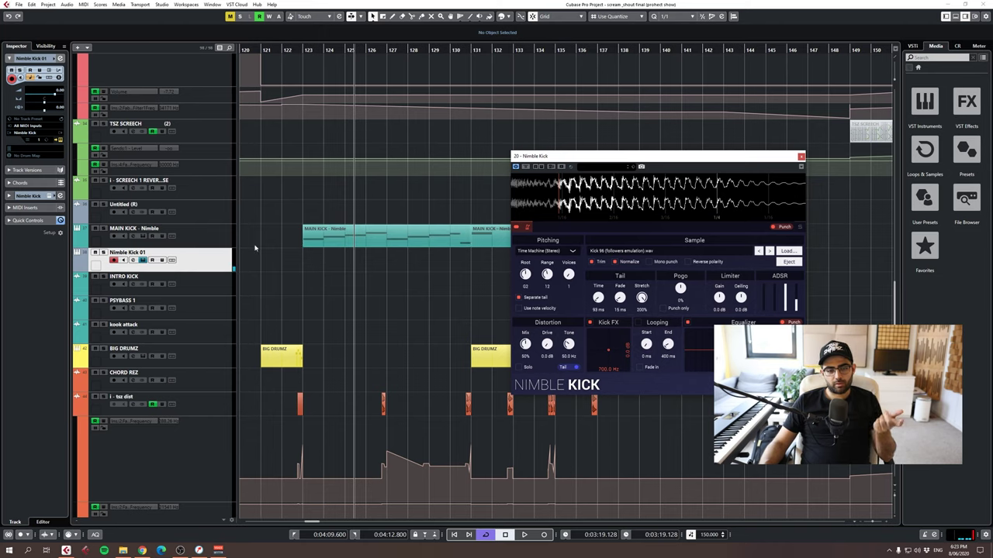
click(103, 230)
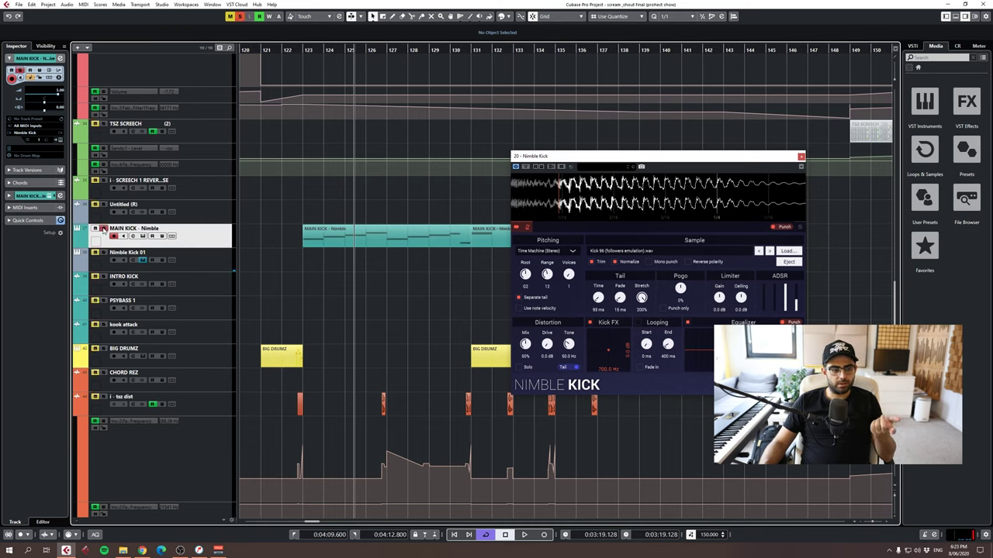
click(103, 229)
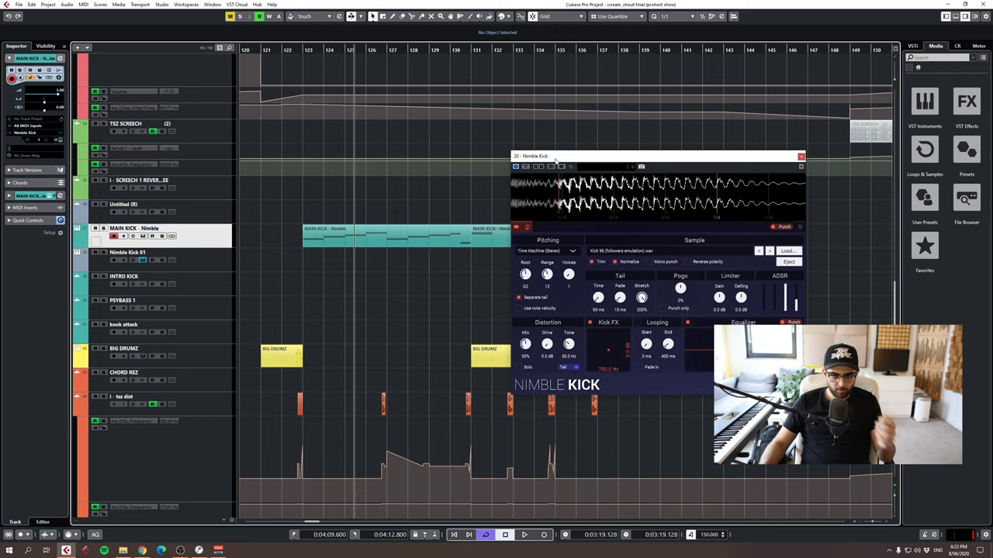
- Set the pitch Range to 24 and the tail Stretch to 100% on Nimble Kick 01, and close the instrument
click(207, 262)
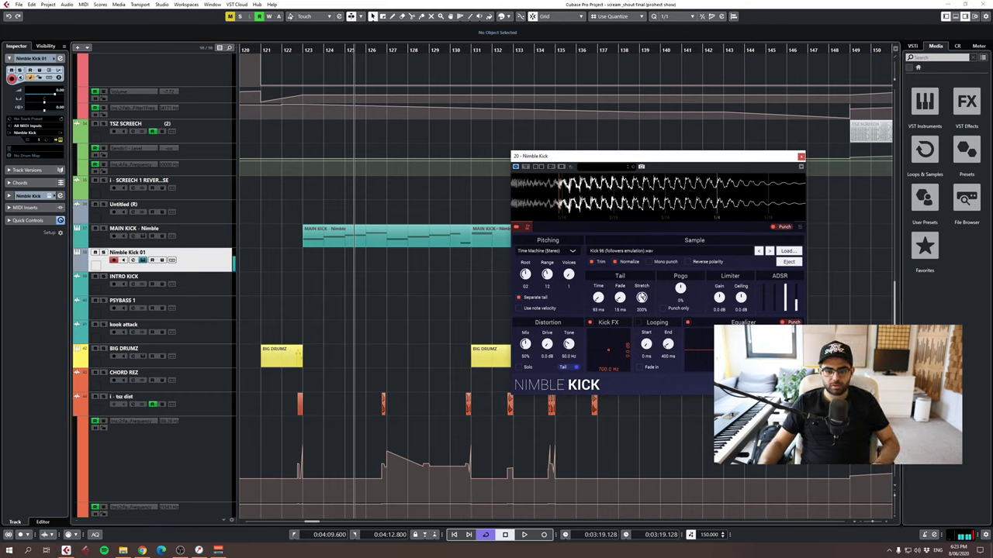
drag(547, 275, 540, 4)
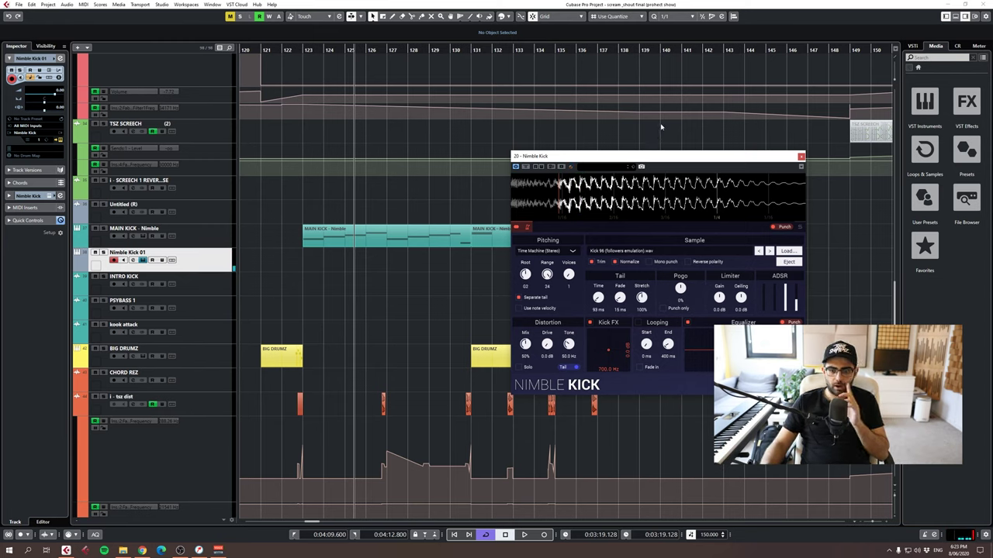
click(800, 157)
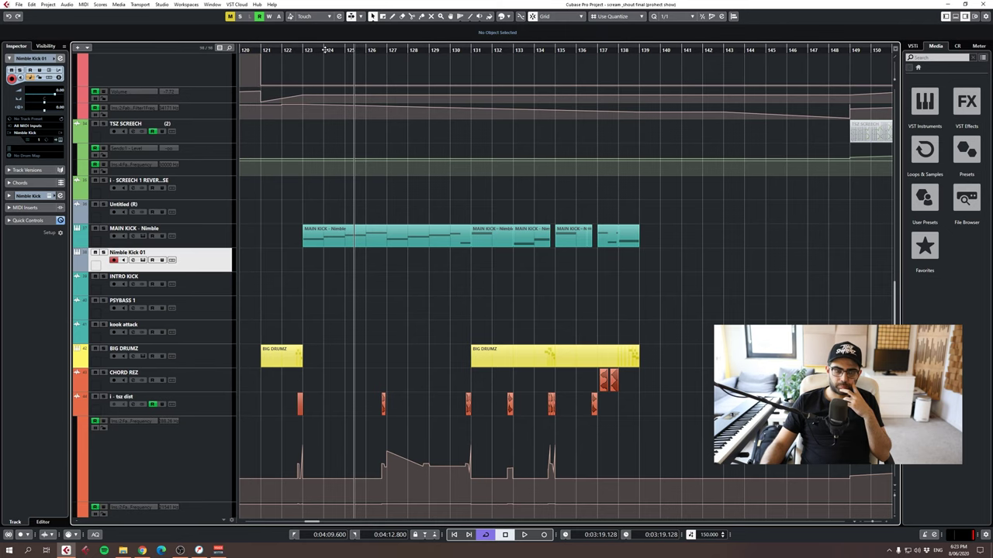
- Inspect both FabFilter Pro-Q 2 inserts on the MAIN KICK - Nimble channel and close their windows
drag(311, 49, 316, 31)
click(133, 236)
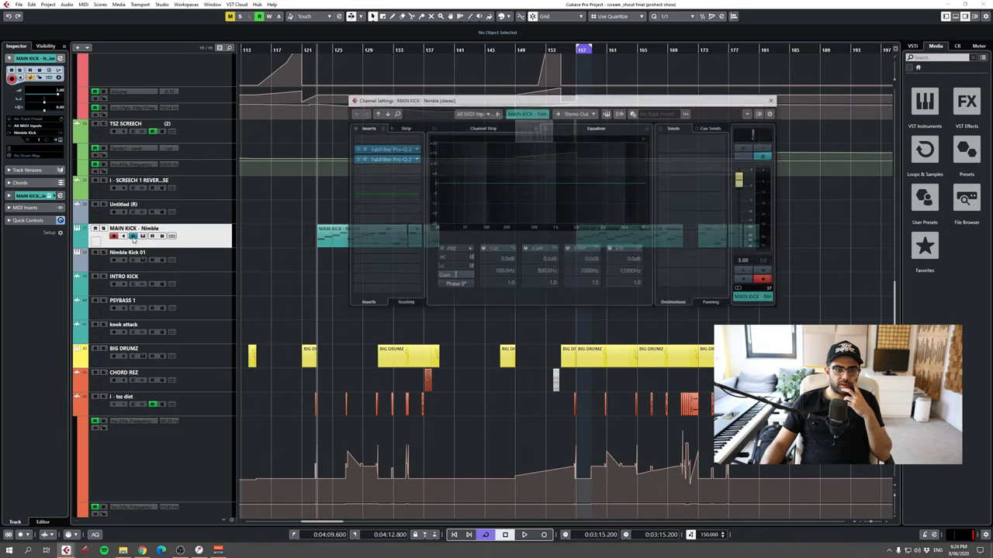
click(387, 158)
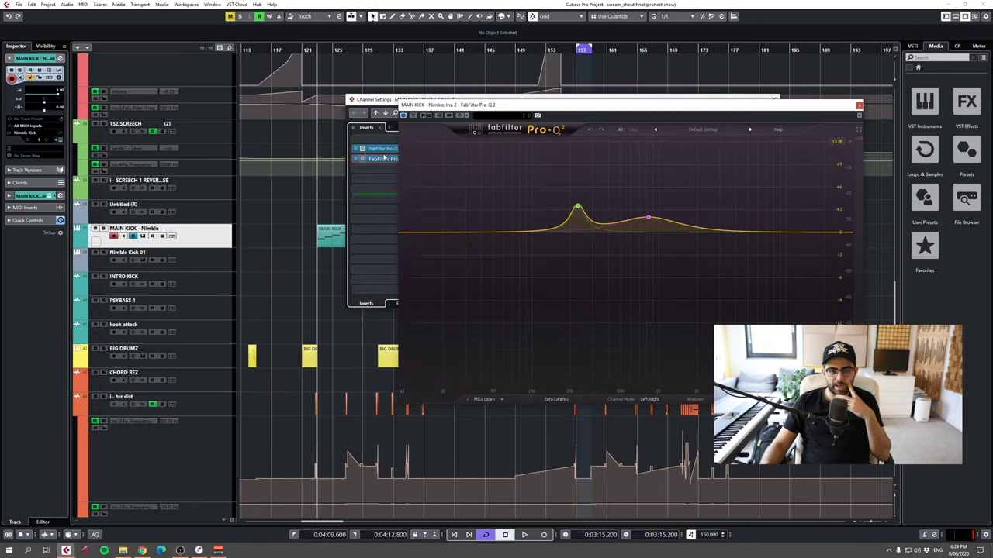
click(374, 159)
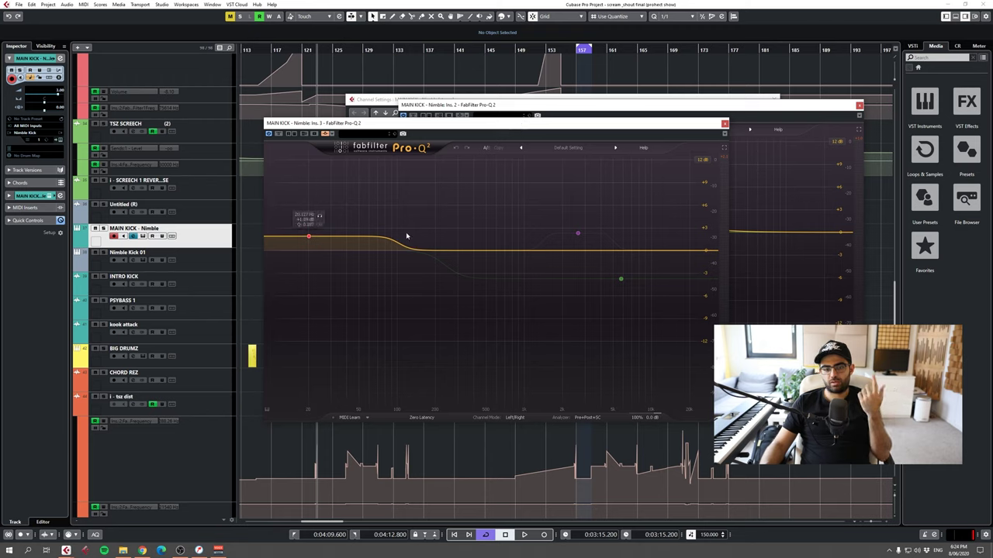
click(724, 123)
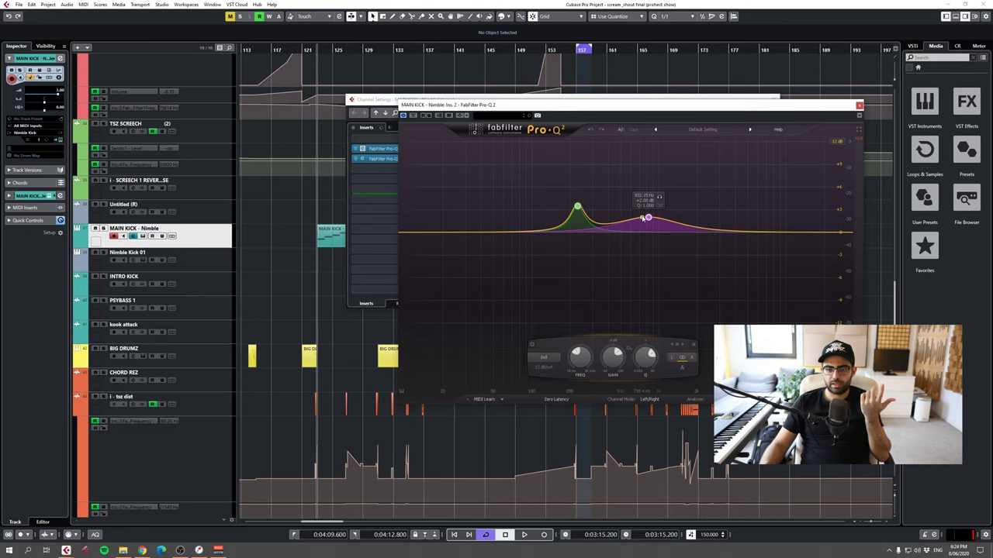
click(860, 106)
click(774, 99)
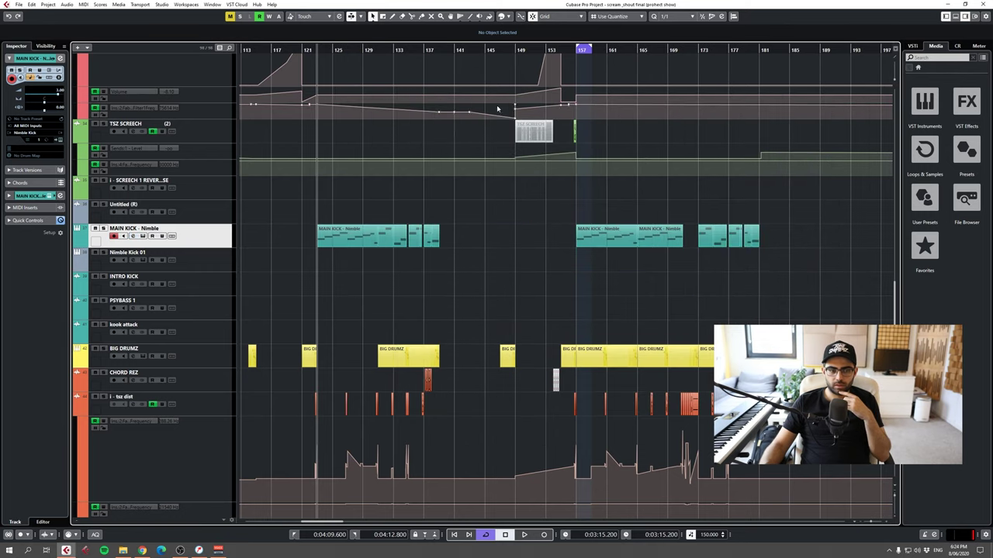
- Play a few bars of the MAIN KICK - Nimble section from bar 123
key(g)
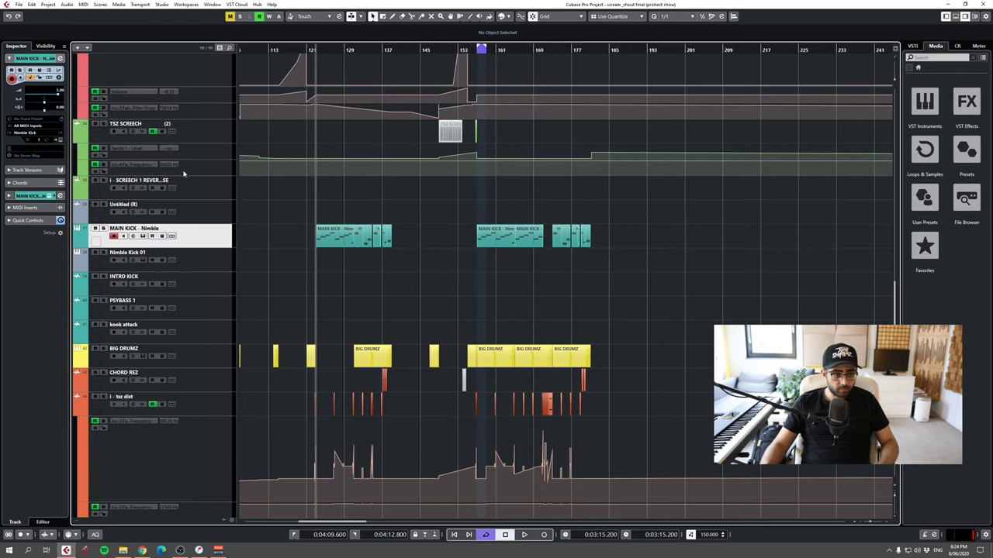
key(space)
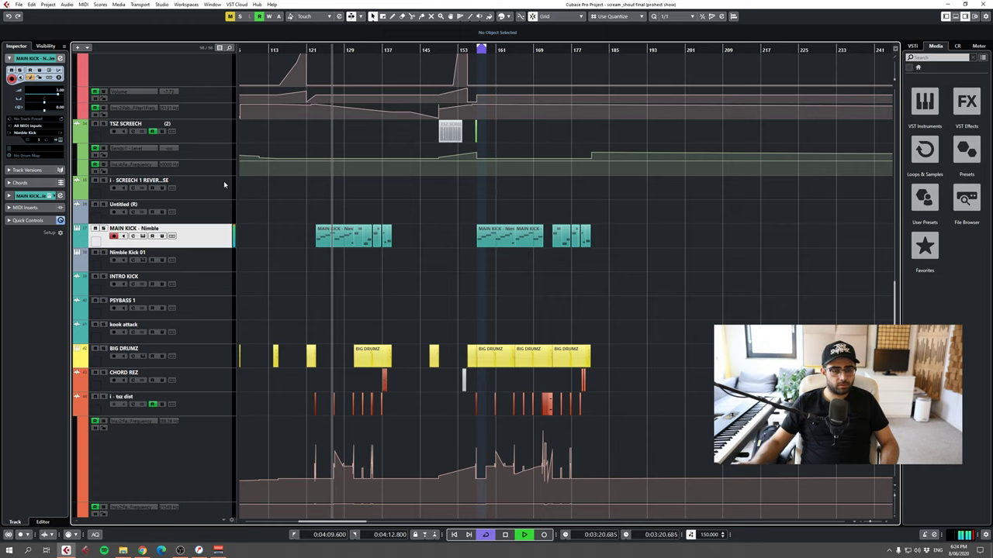
key(space)
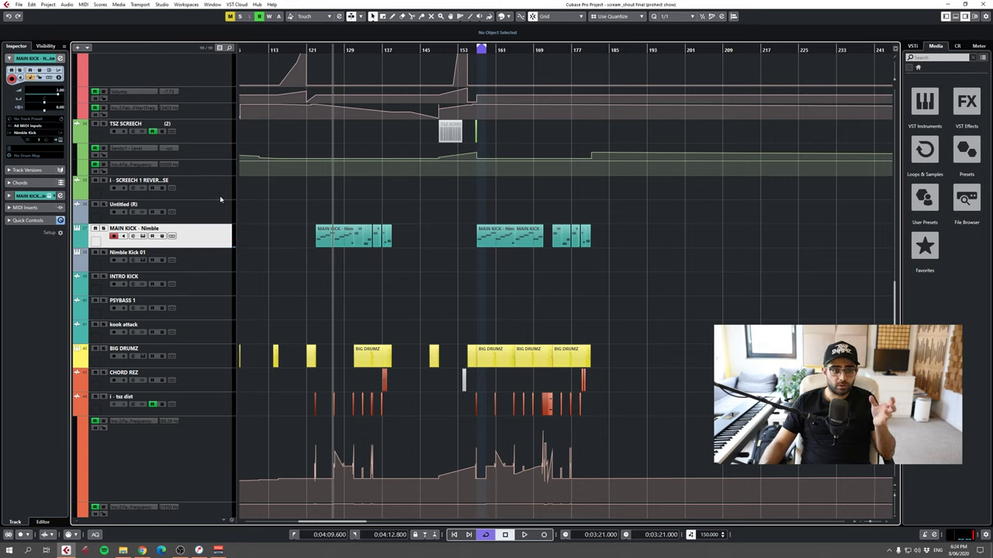
- Insert Distroyer on the Nimble Kick 01 channel, flatten the positive half of its distortion curve and close the plug-in and channel windows
click(132, 261)
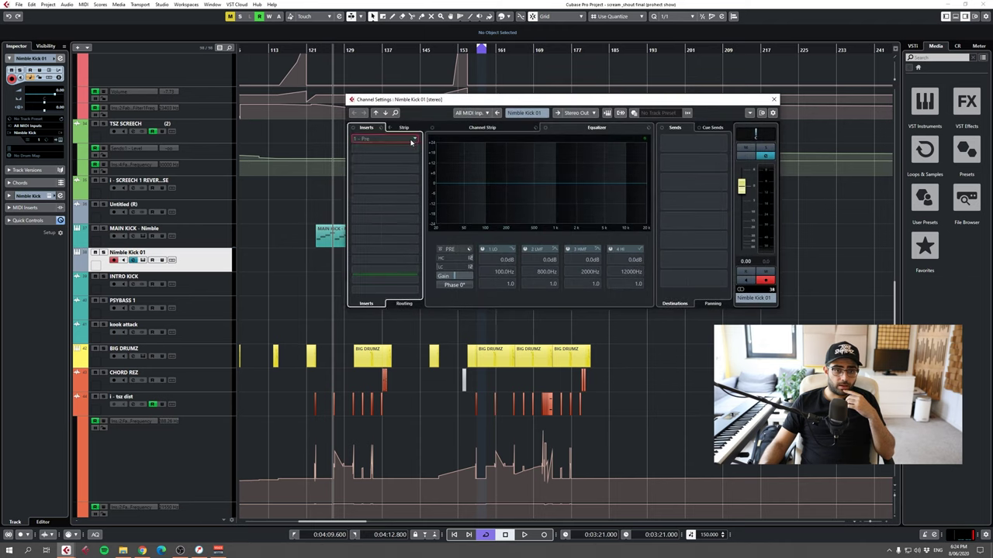
click(383, 142)
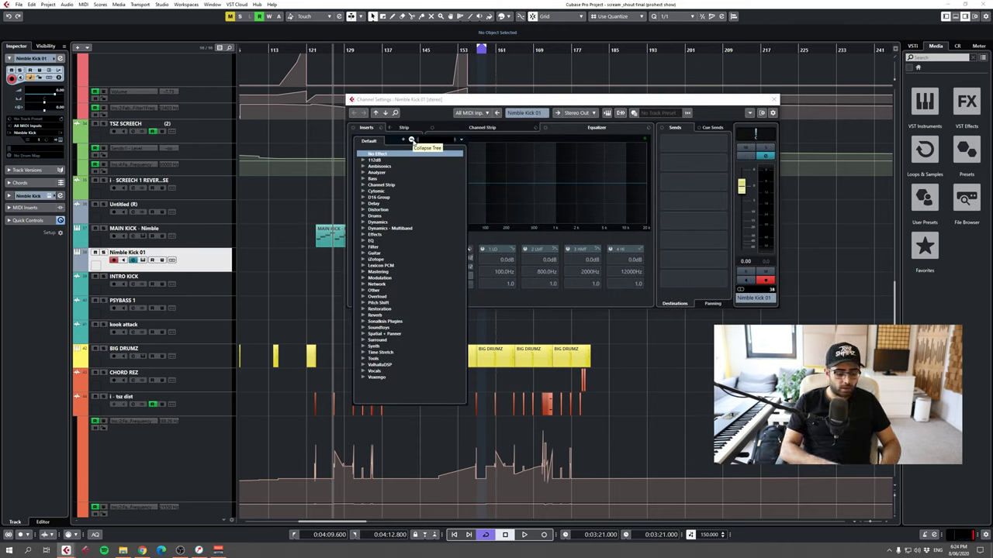
text(distro)
click(438, 159)
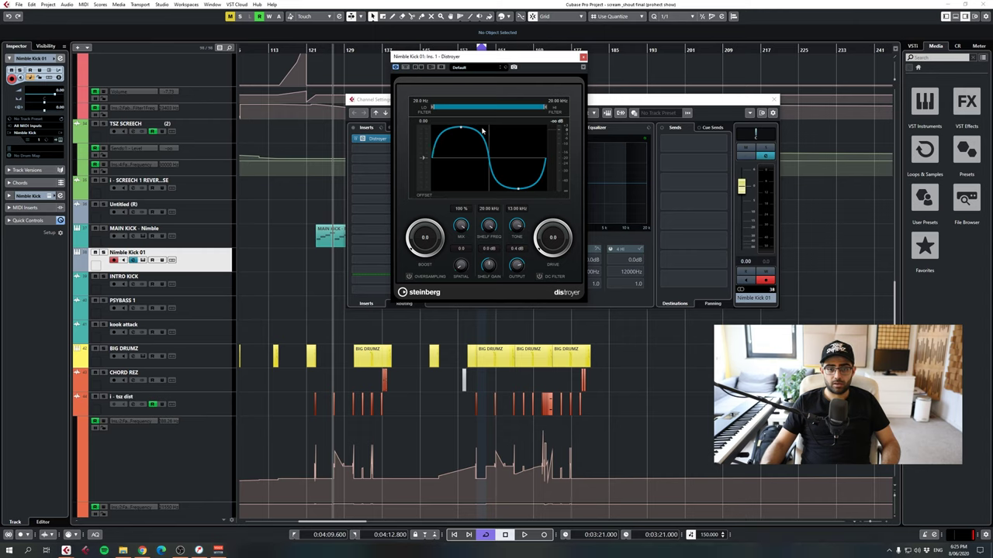
drag(457, 132, 534, 151)
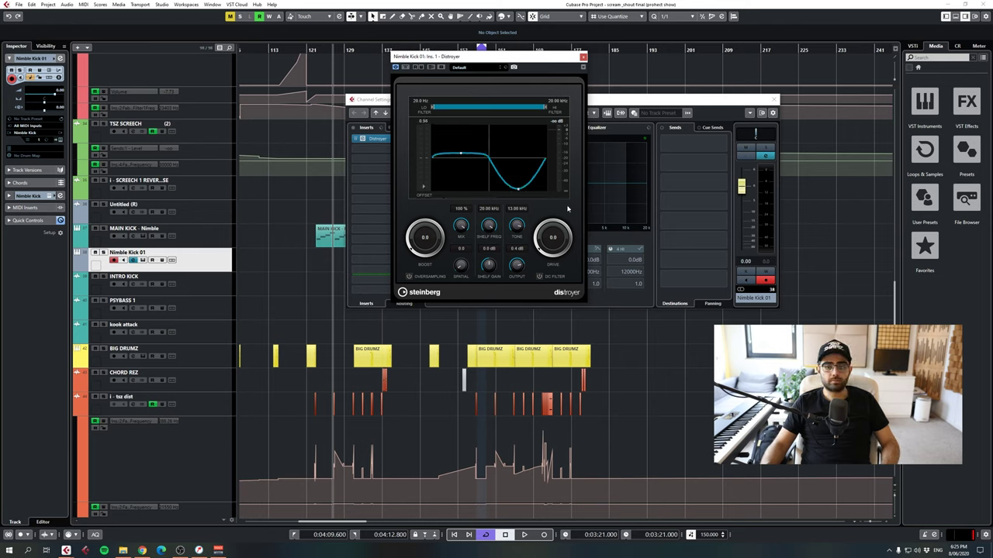
click(583, 56)
click(774, 99)
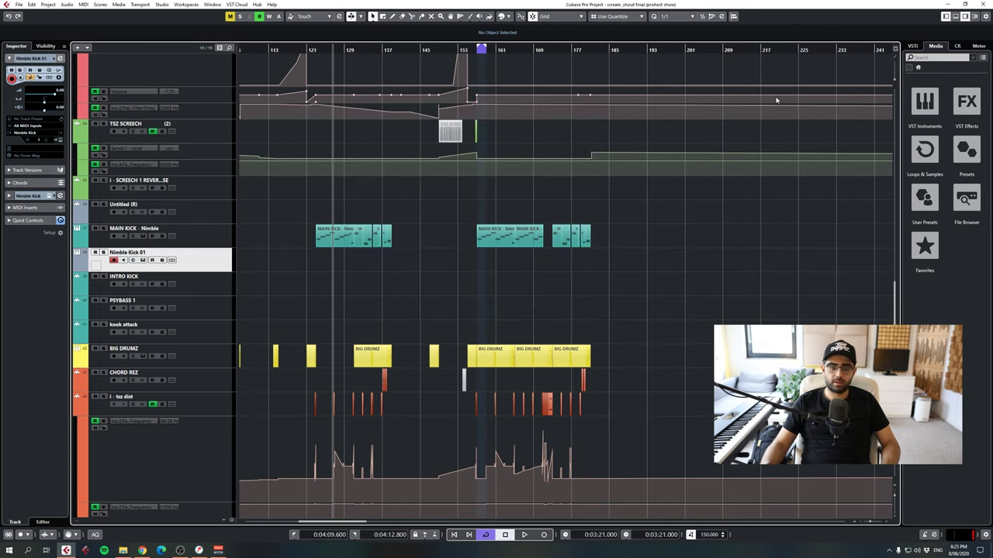
- Solo the BIG DRUMZ track and play it from bar 43
drag(469, 51, 284, 83)
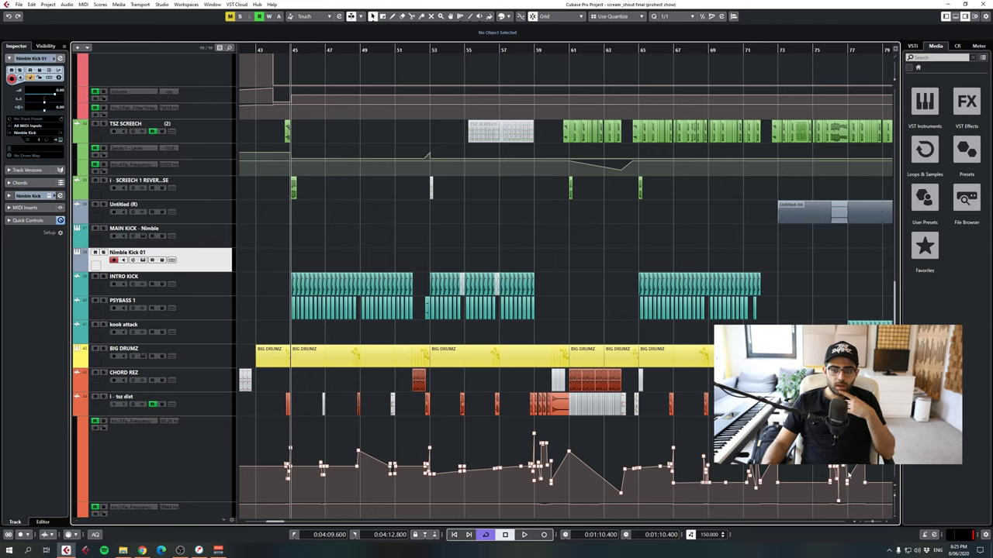
key(g)
key(g)
key(g)
key(g)
scroll(549, 274, down, 6)
scroll(543, 249, up, 4)
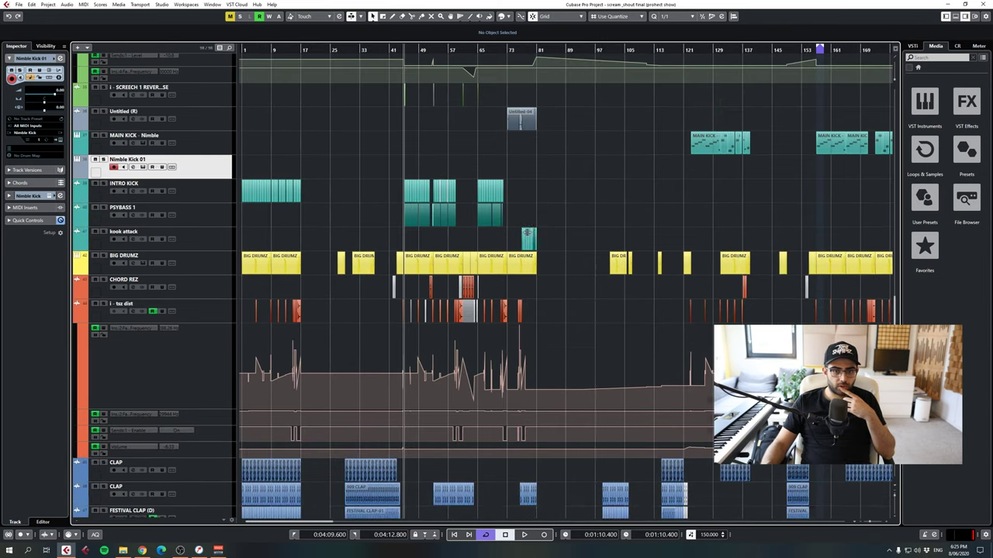
click(104, 255)
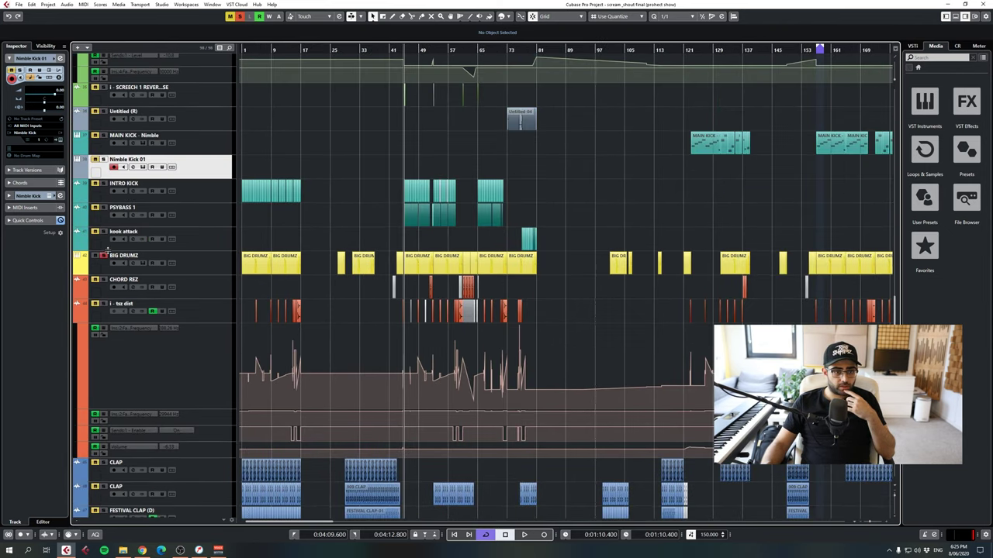
drag(396, 48, 286, 78)
key(space)
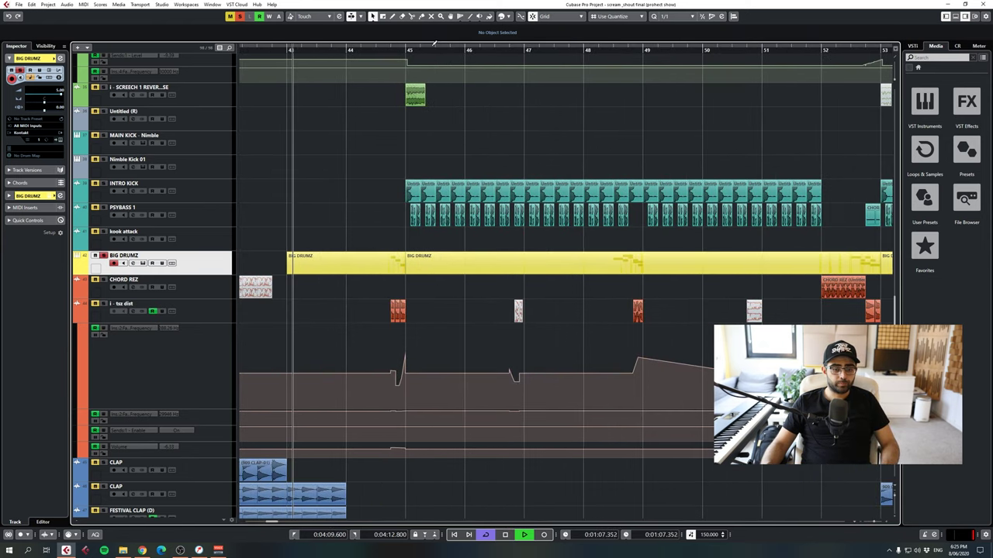
- Set the quantize preset to 1/16 and examine the Low Drums Tight - HI RAM patch in the BIG DRUMZ Kontakt instrument
click(672, 16)
click(681, 61)
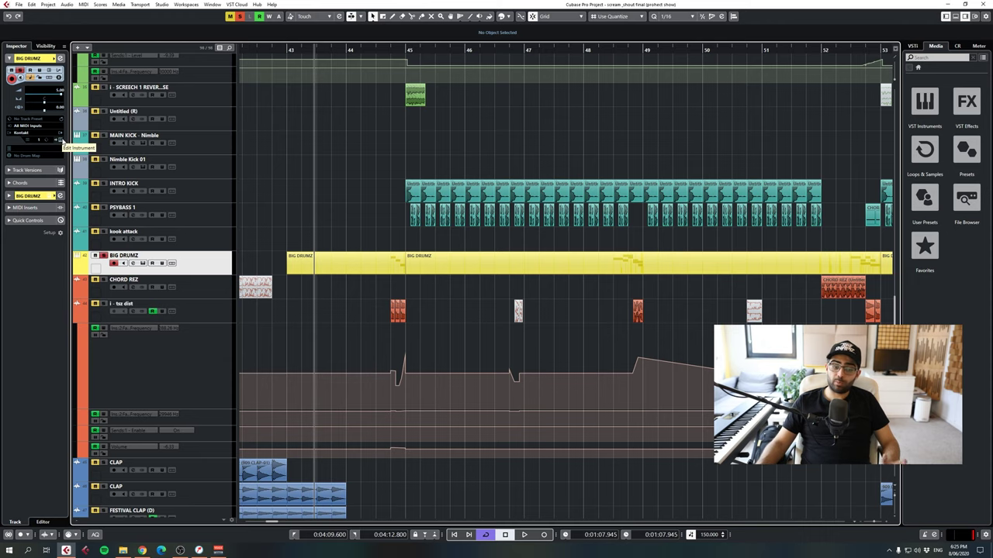
click(61, 140)
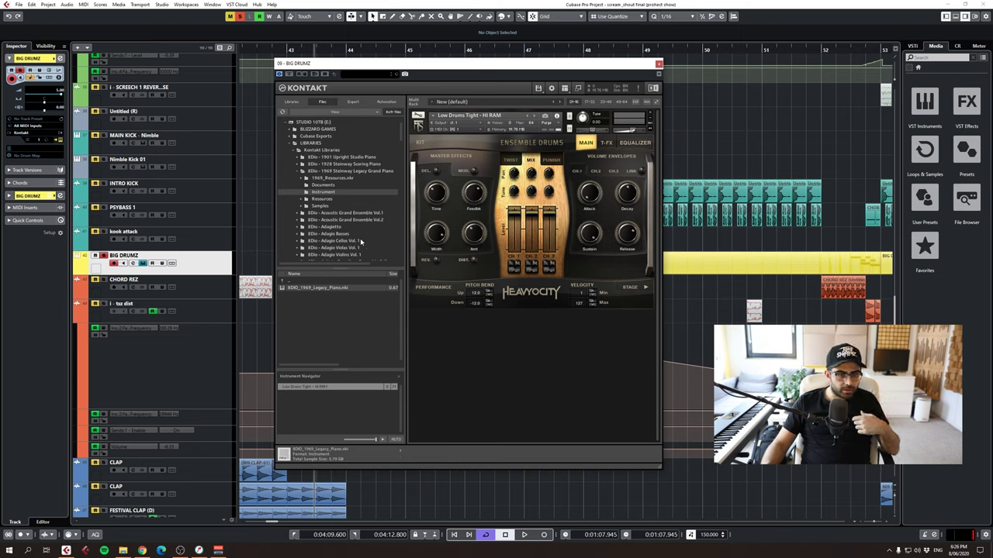
click(658, 64)
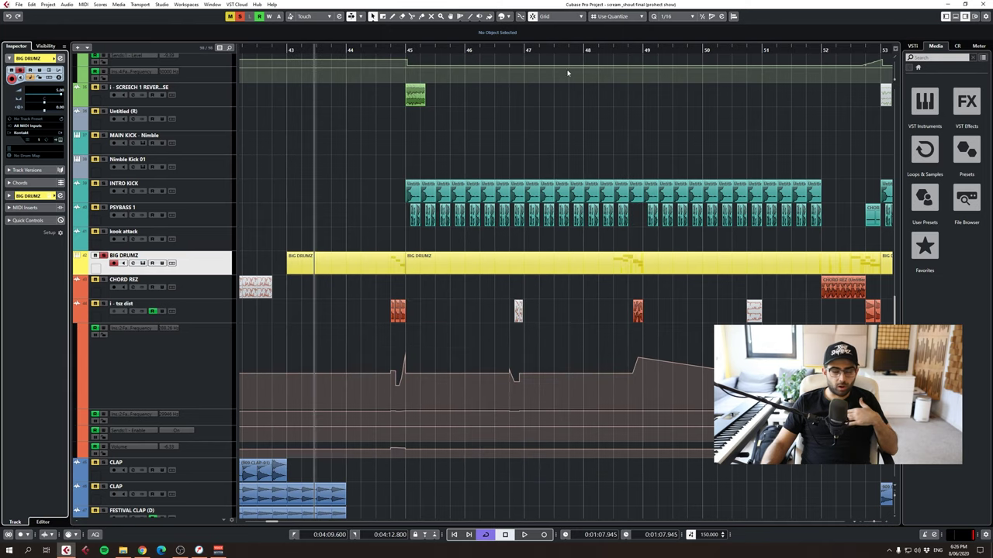
- Play BIG DRUMZ from just before bar 45, first alone and again with INTRO KICK and PSYBASS 1 soloed
click(385, 53)
key(space)
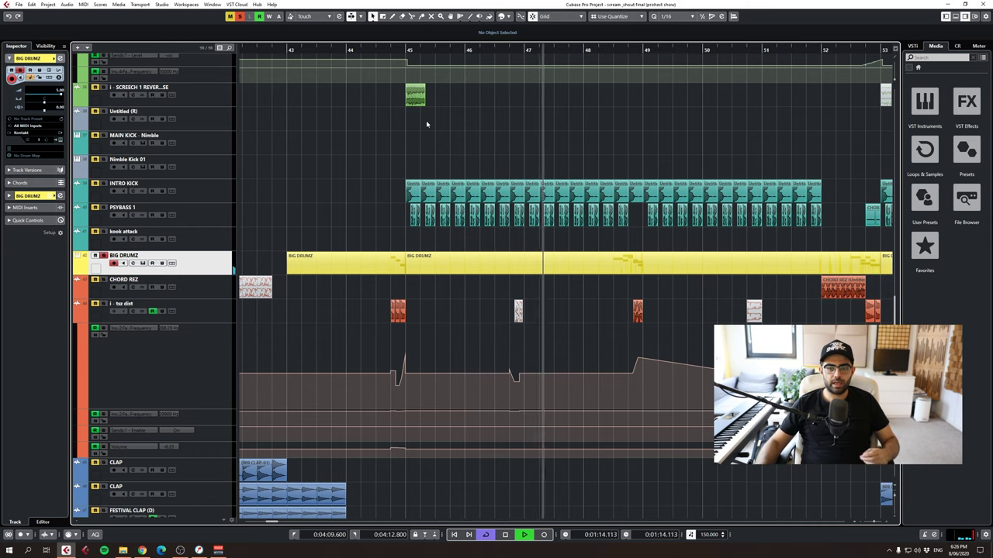
key(space)
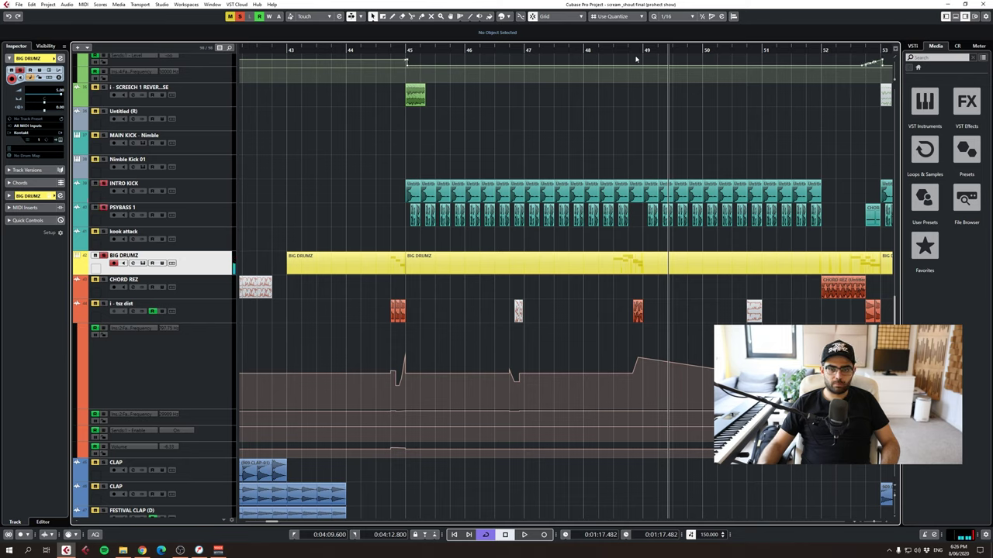
click(387, 52)
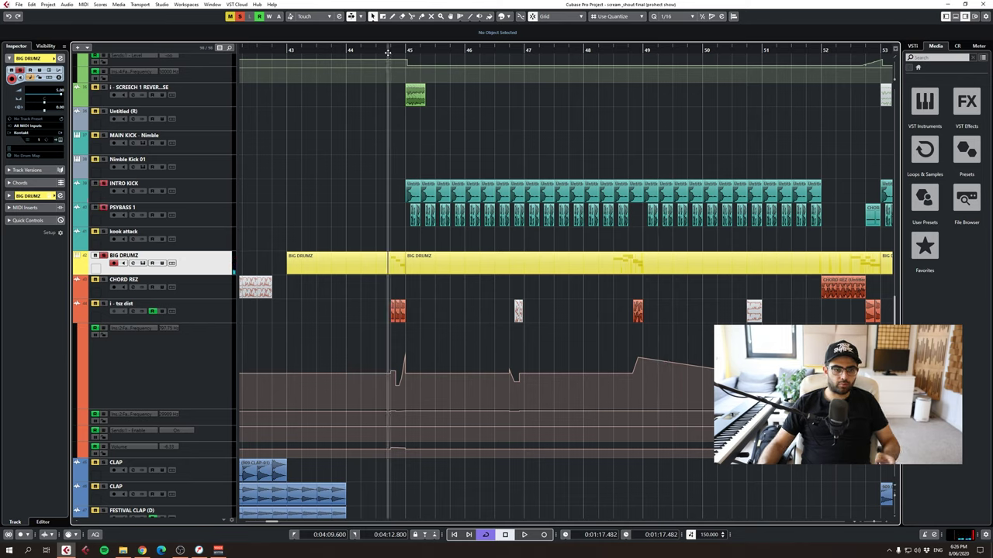
key(space)
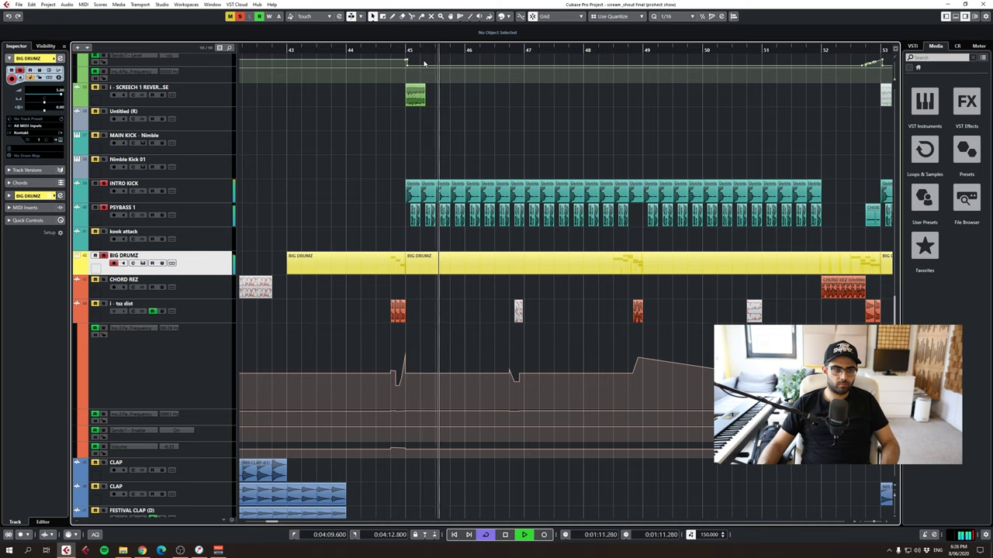
click(592, 51)
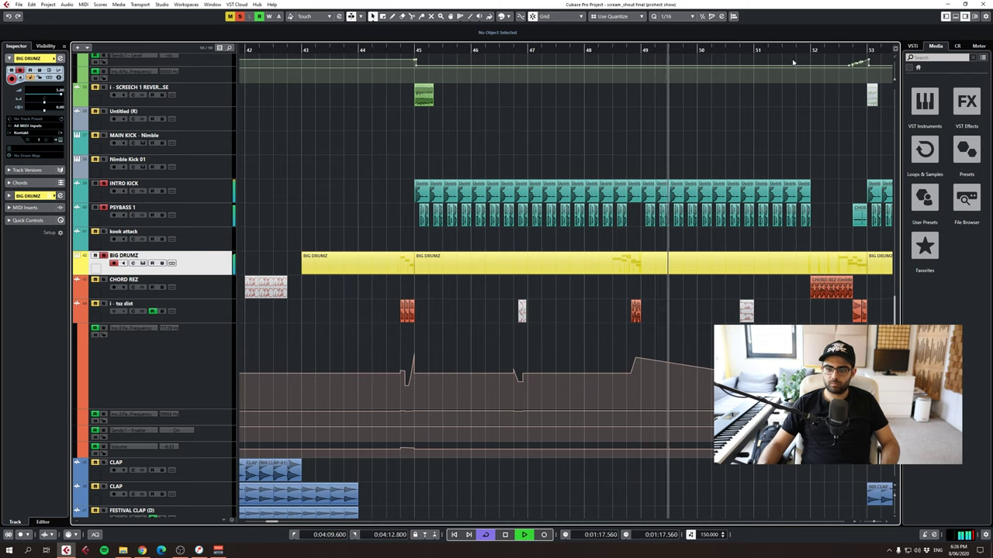
key(space)
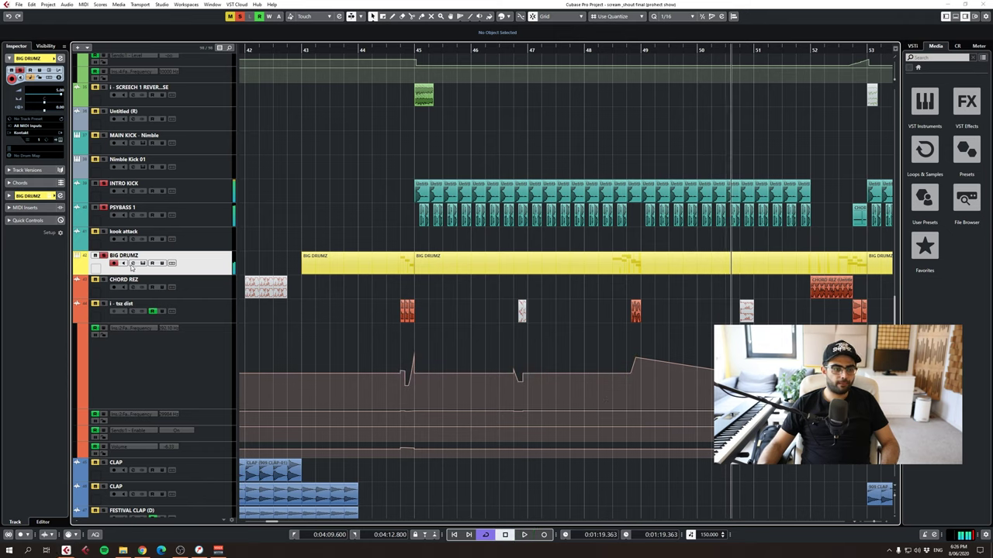
- Inspect the FabFilter Pro-Q 2 and Redline Reverb inserts on the BIG DRUMZ channel and close their windows
click(133, 264)
click(384, 138)
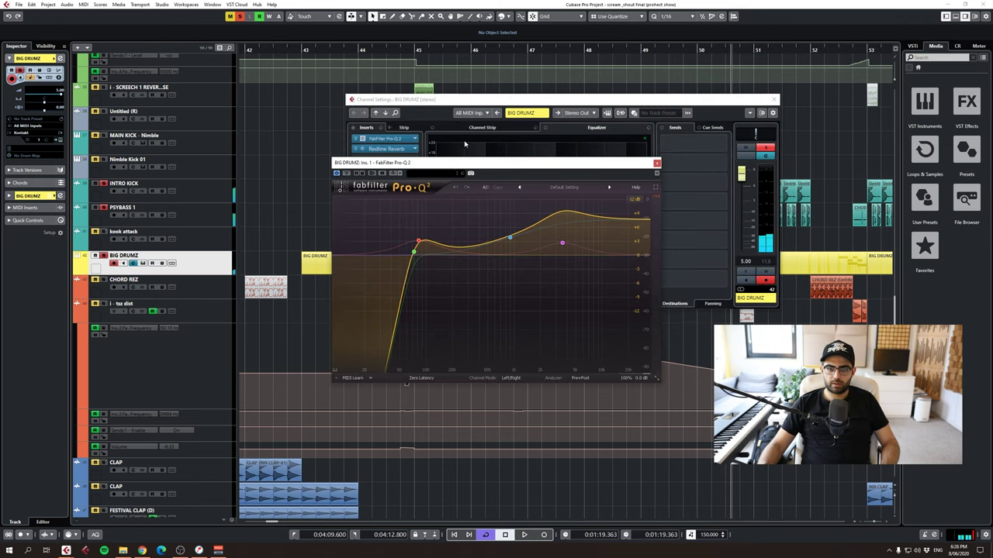
click(656, 163)
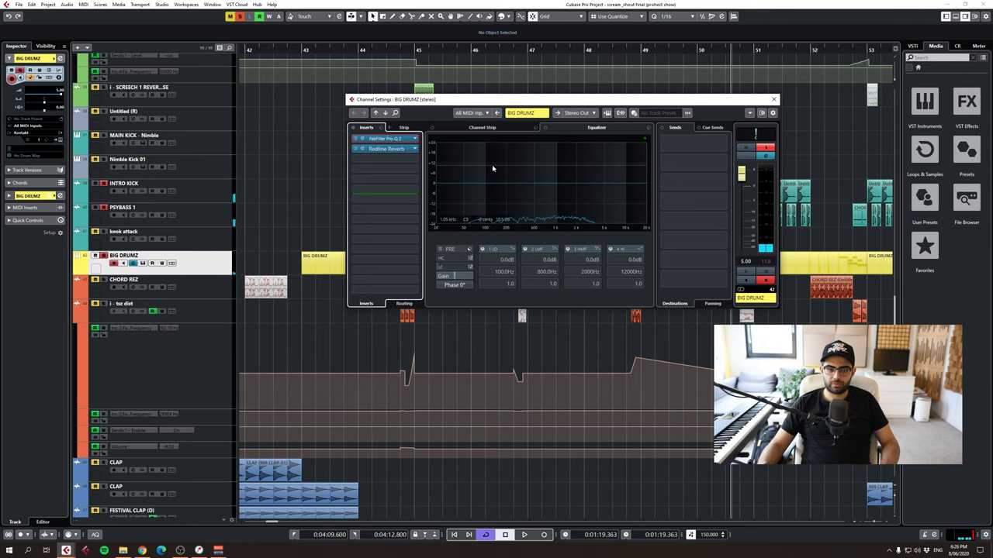
click(385, 149)
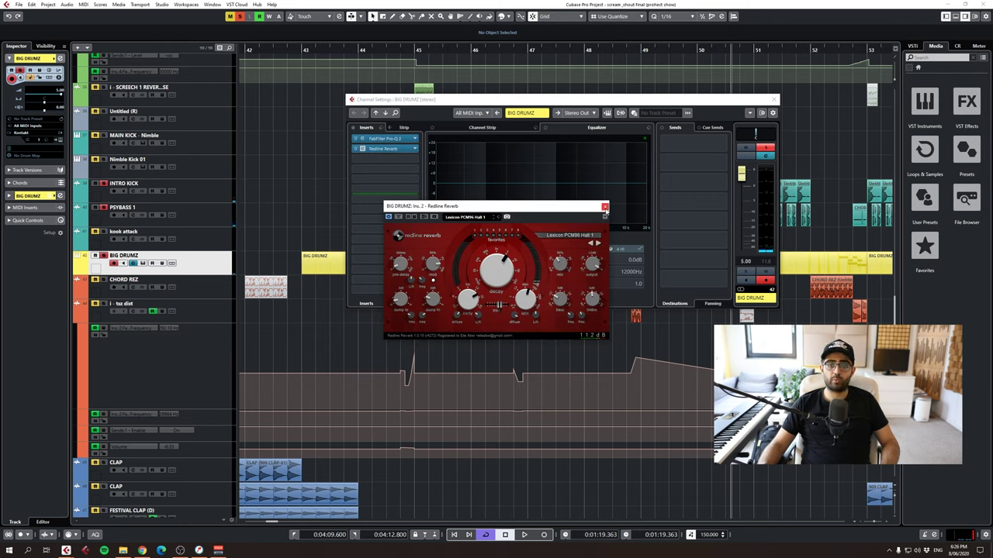
click(605, 207)
click(773, 99)
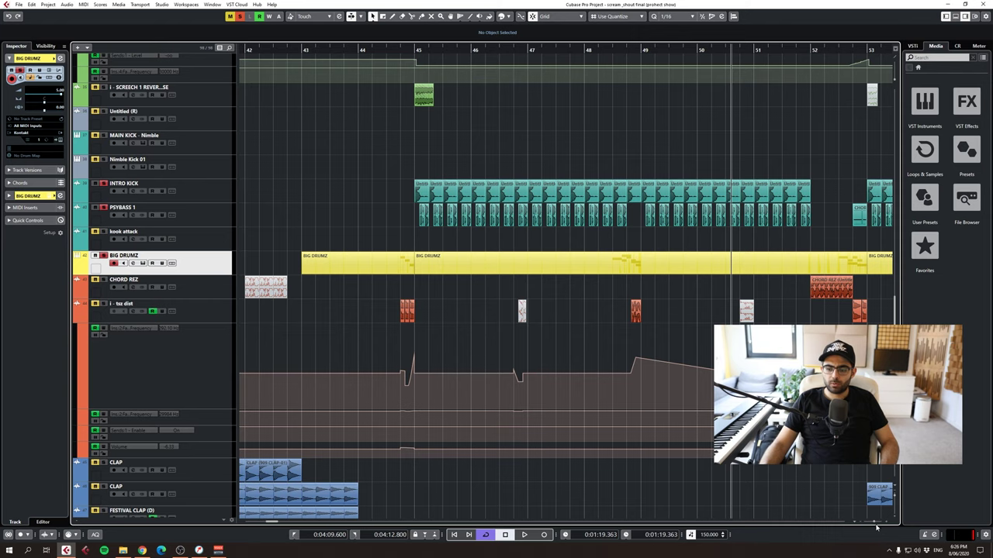
- Clear all soloed tracks and select the i - tsz dist track
drag(876, 527, 859, 525)
click(852, 524)
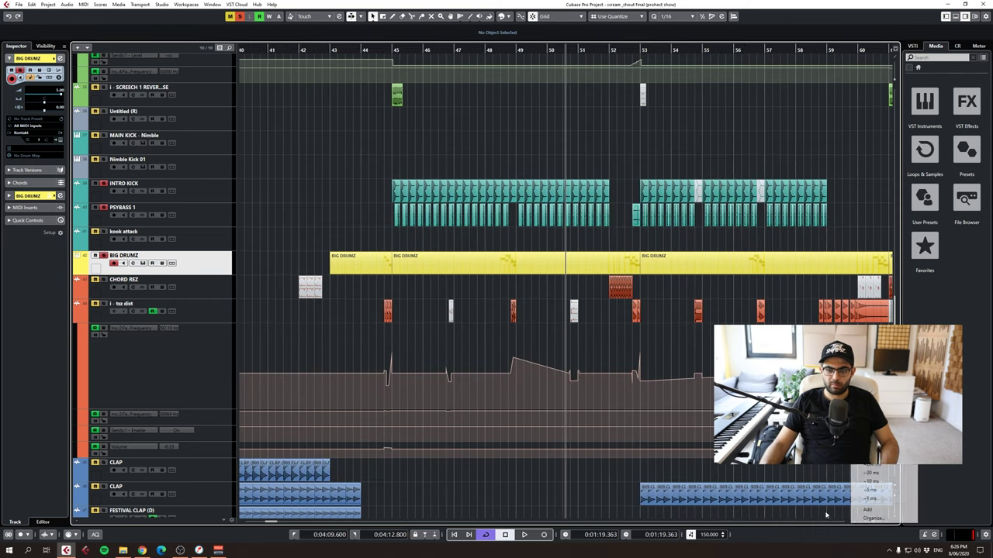
click(794, 473)
key(g)
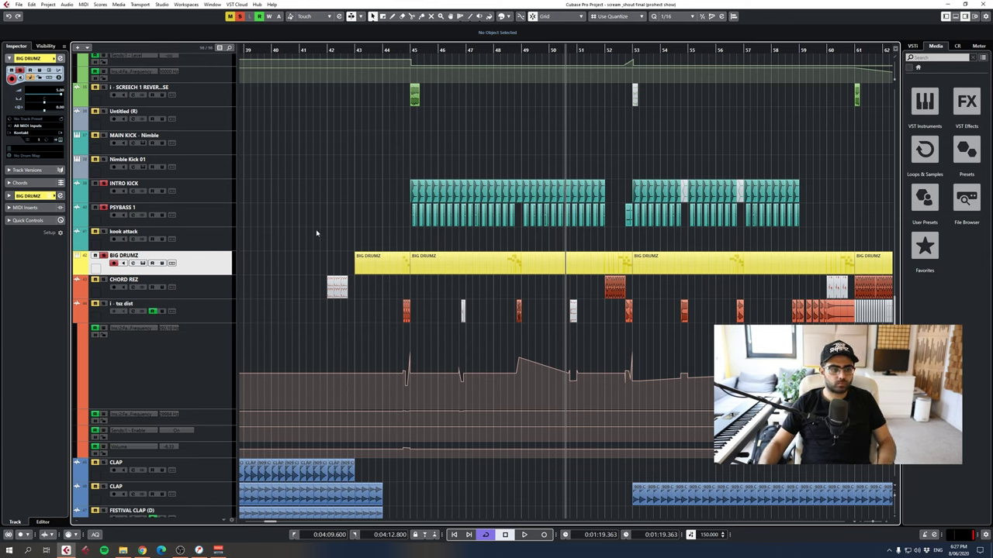
click(205, 295)
click(210, 304)
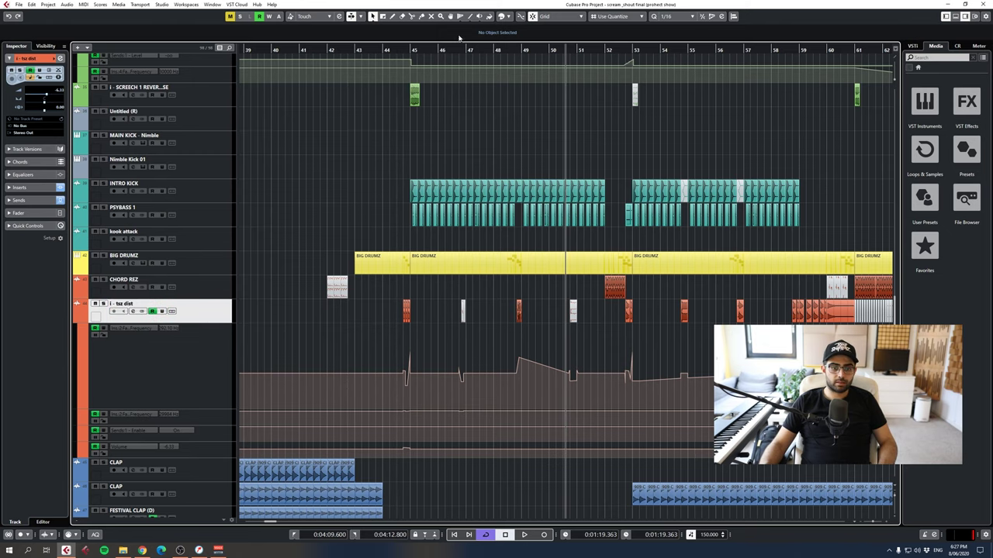
- Play a short passage of the full mix and place the playhead at the CHORD REZ clip at bar 52
key(space)
drag(381, 51, 792, 31)
scroll(566, 285, right, 3)
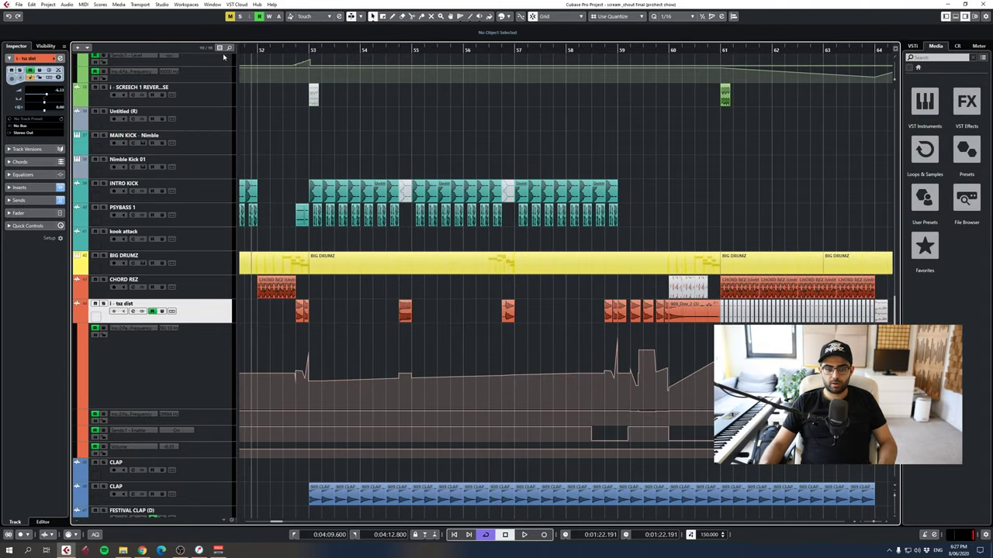
scroll(534, 62, left, 3)
drag(665, 55, 661, 56)
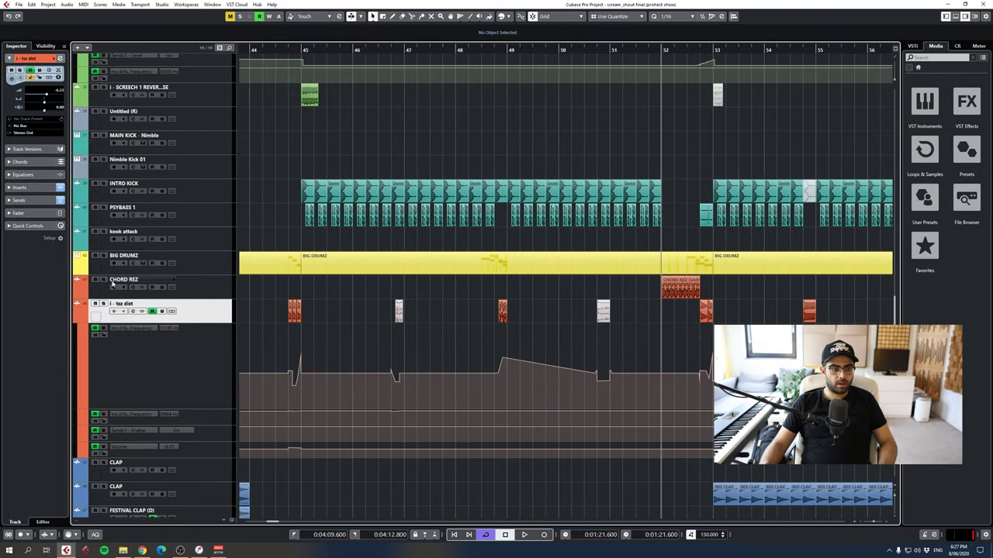
- Solo the CHORD REZ track and inspect the QuadraFuzz 1.0 insert in its channel settings
click(113, 284)
click(392, 168)
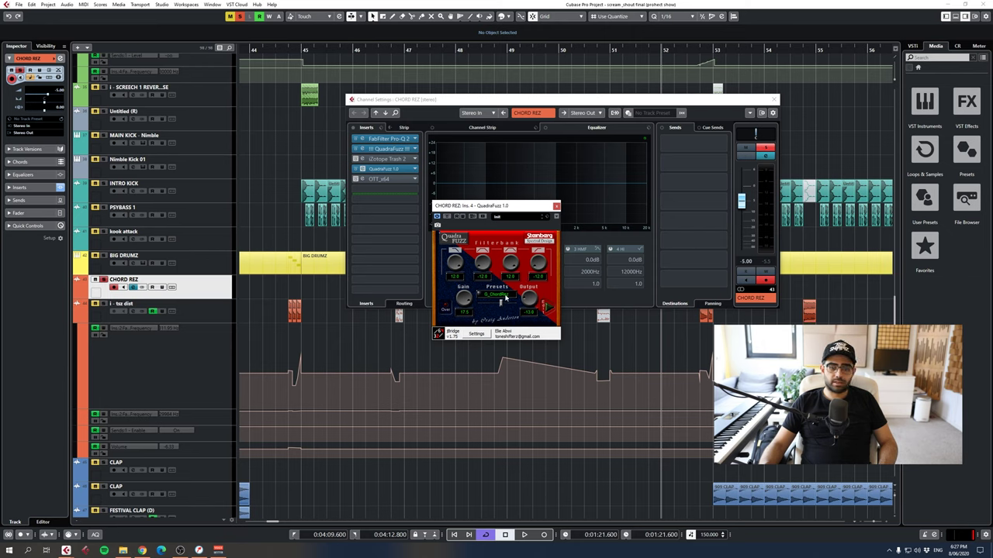
click(556, 208)
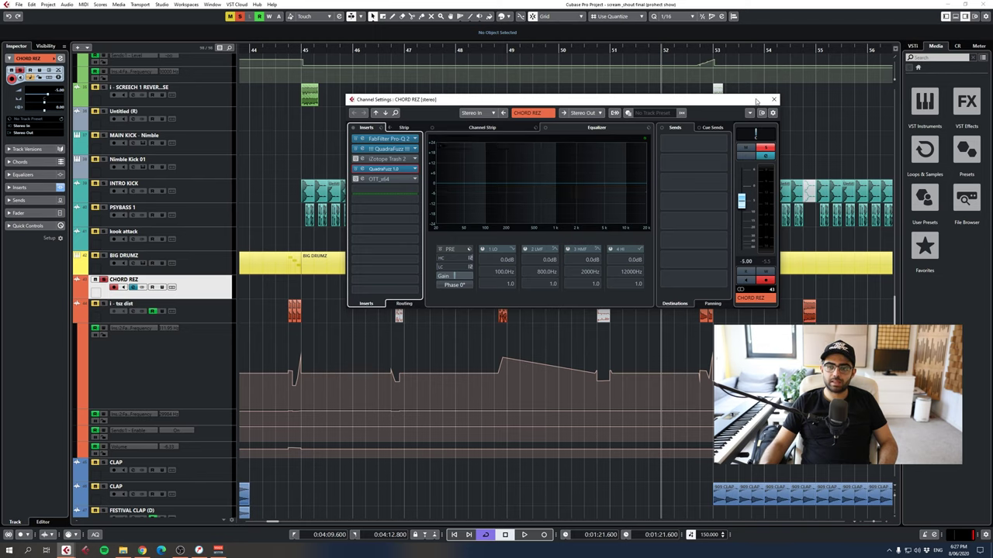
- Play the soloed CHORD REZ clip from bar 52 with its channel settings moved aside, and close the channel settings
drag(543, 100, 294, 106)
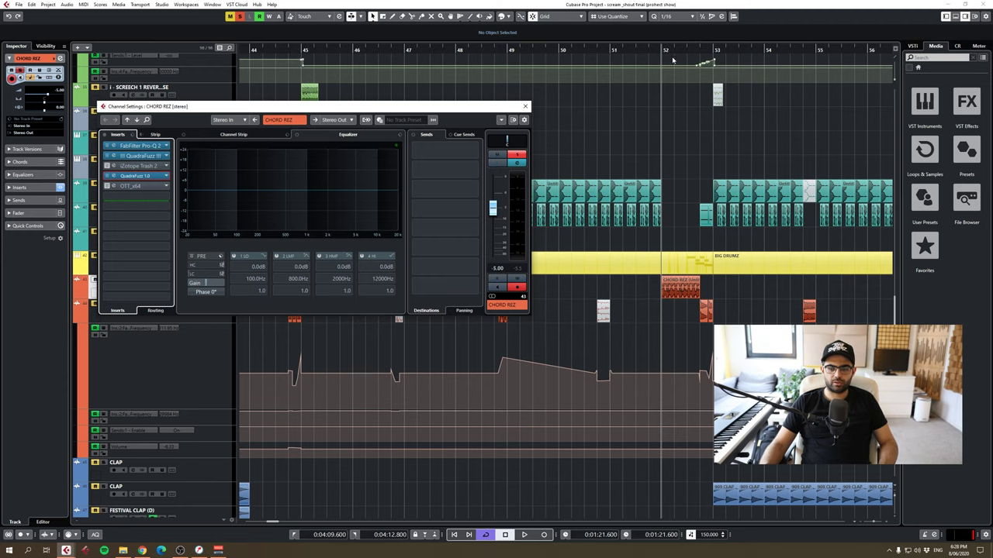
key(space)
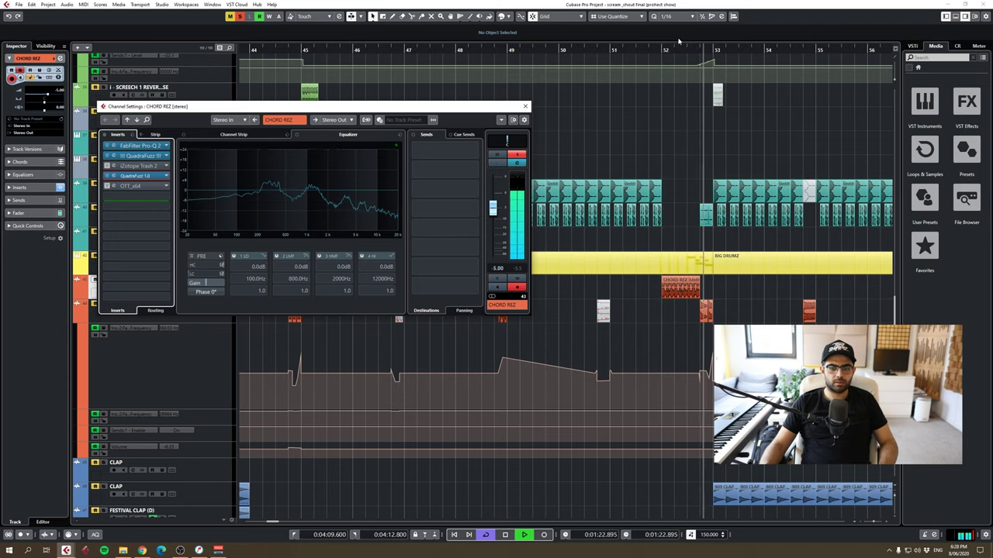
key(space)
click(525, 107)
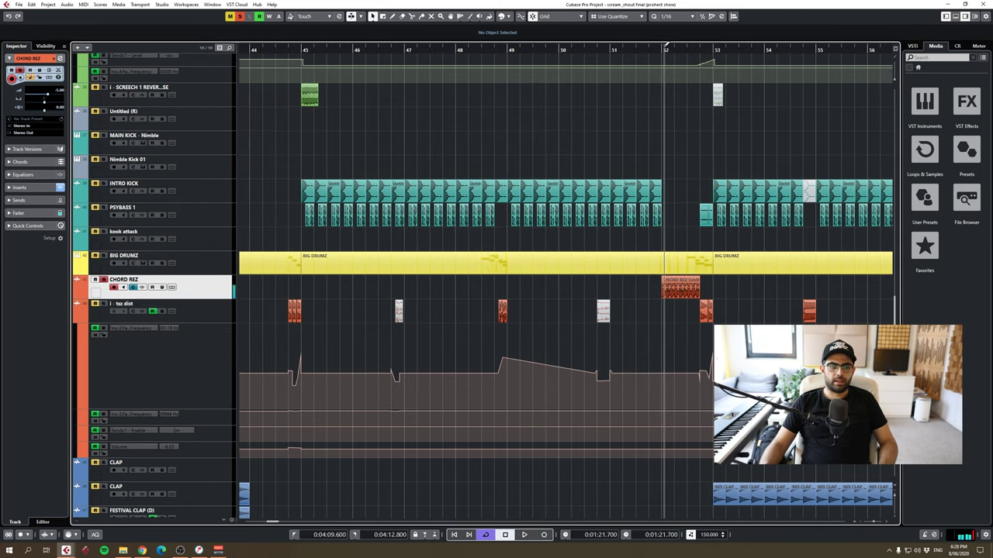
- Inspect the FabFilter Pro-Q 2 insert on the CHORD REZ channel and close its windows
click(133, 287)
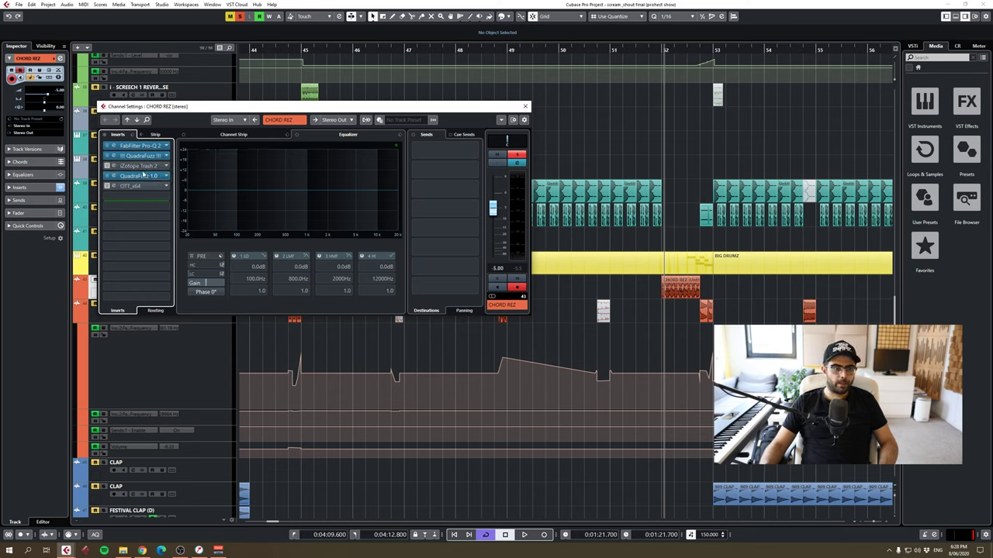
click(137, 146)
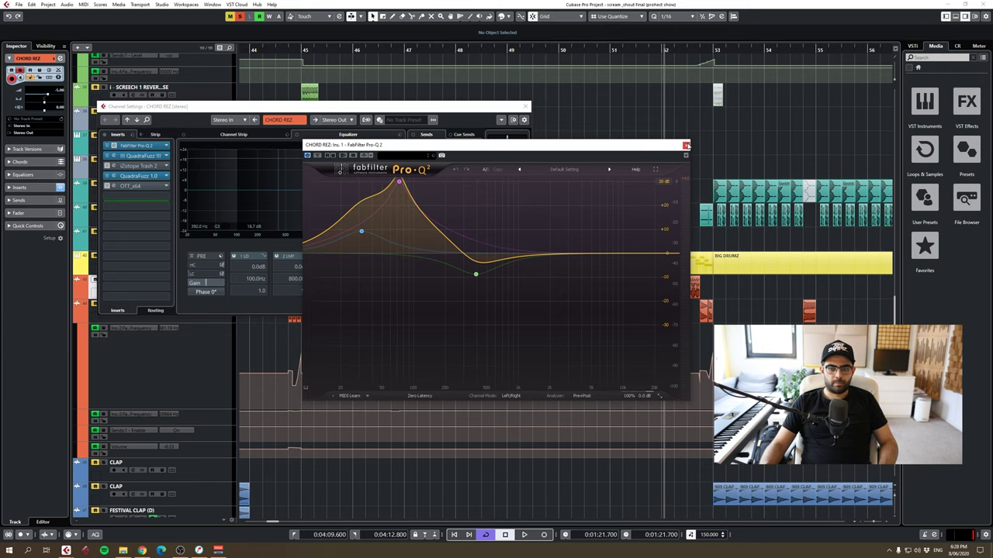
click(686, 145)
click(525, 106)
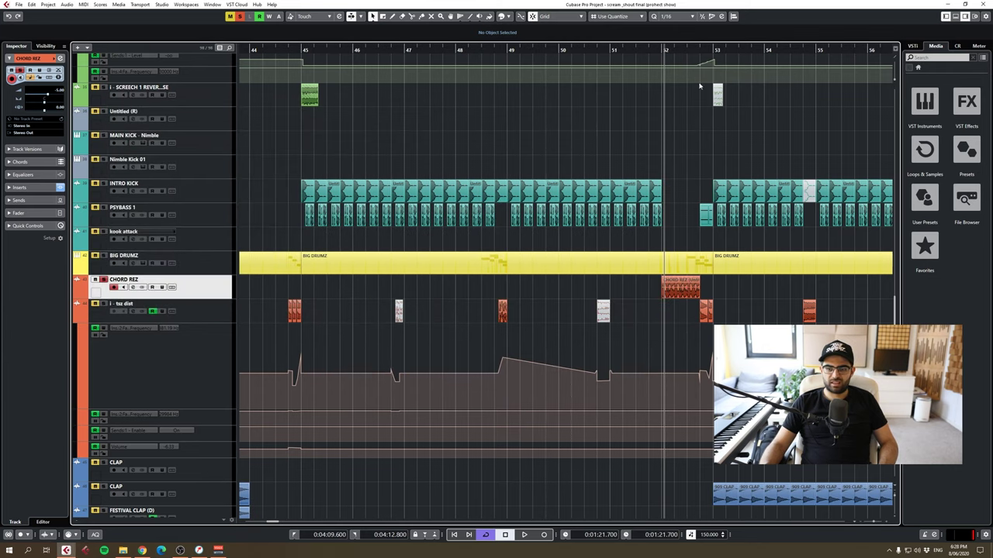
- Solo the i - tsz dist track and play its clips before bar 45 and around bar 49
drag(668, 51, 685, 46)
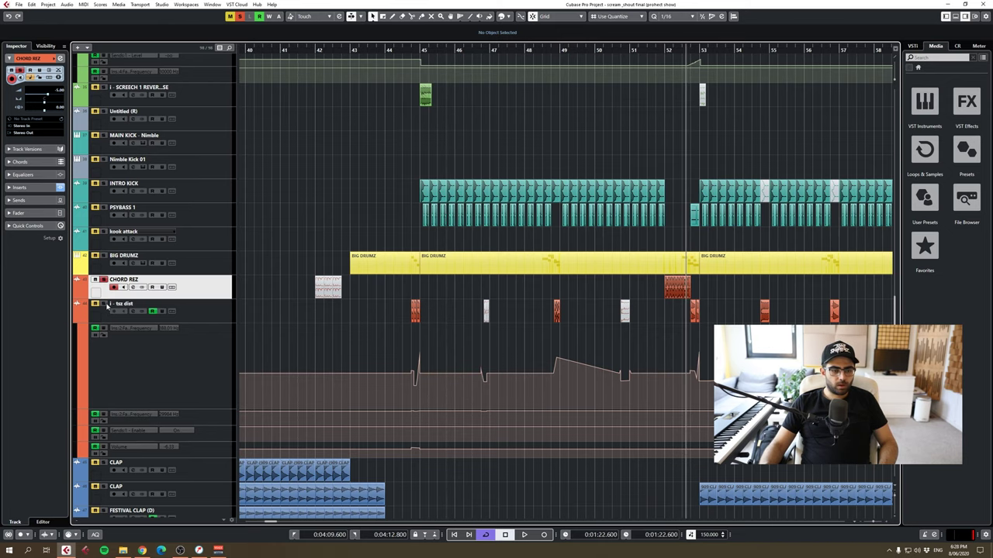
drag(411, 50, 406, 77)
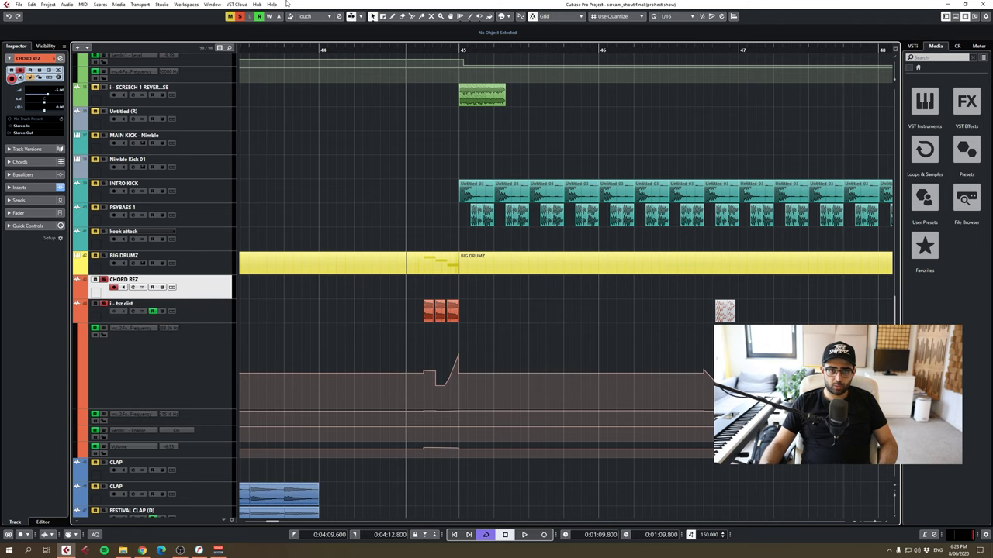
mouse_move(424, 49)
mouse_down()
mouse_move(739, 52)
mouse_move(461, 52)
mouse_move(430, 64)
mouse_up()
key(space)
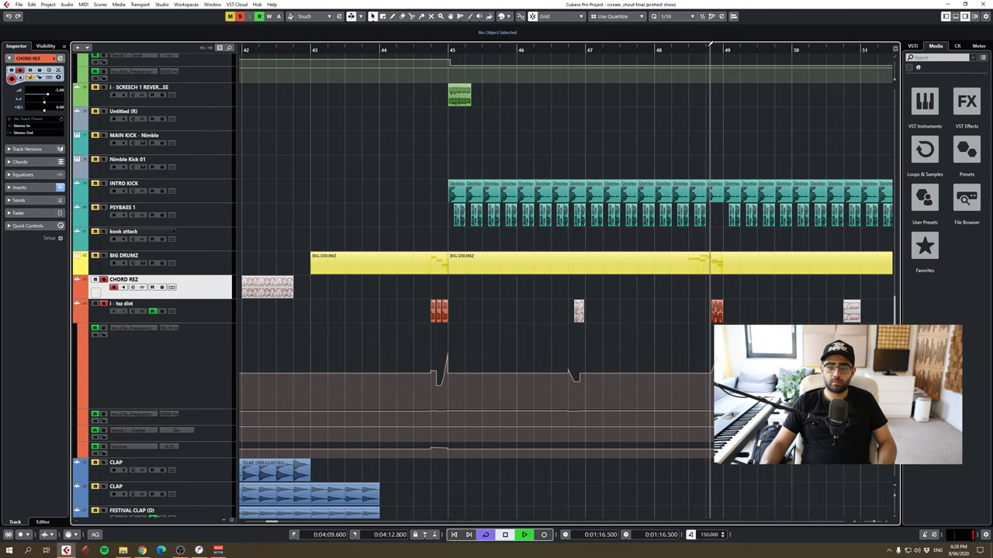
key(space)
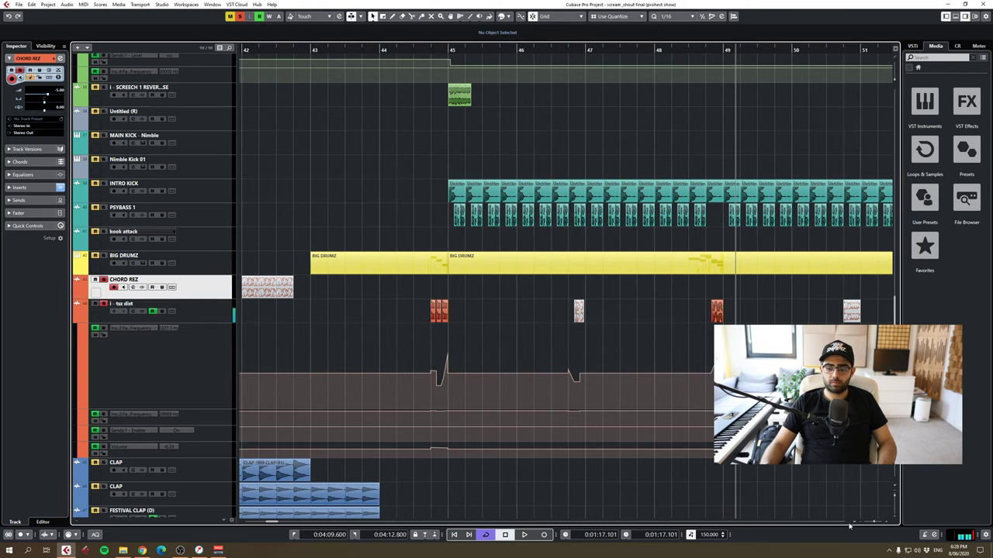
- Play the soloed i - tsz dist clips just before bar 53 and just before bar 55
scroll(703, 101, right, 3)
click(715, 47)
key(space)
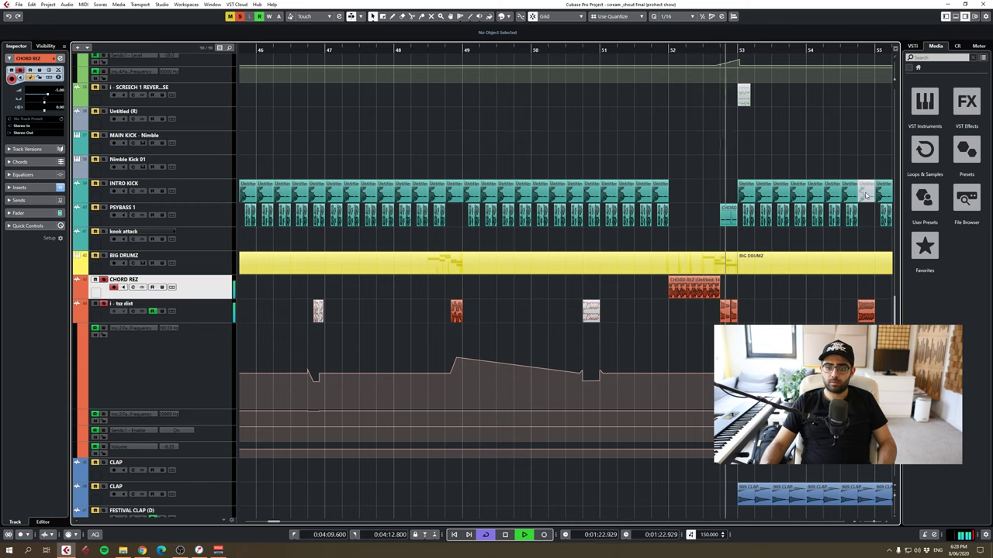
key(space)
drag(876, 523, 869, 522)
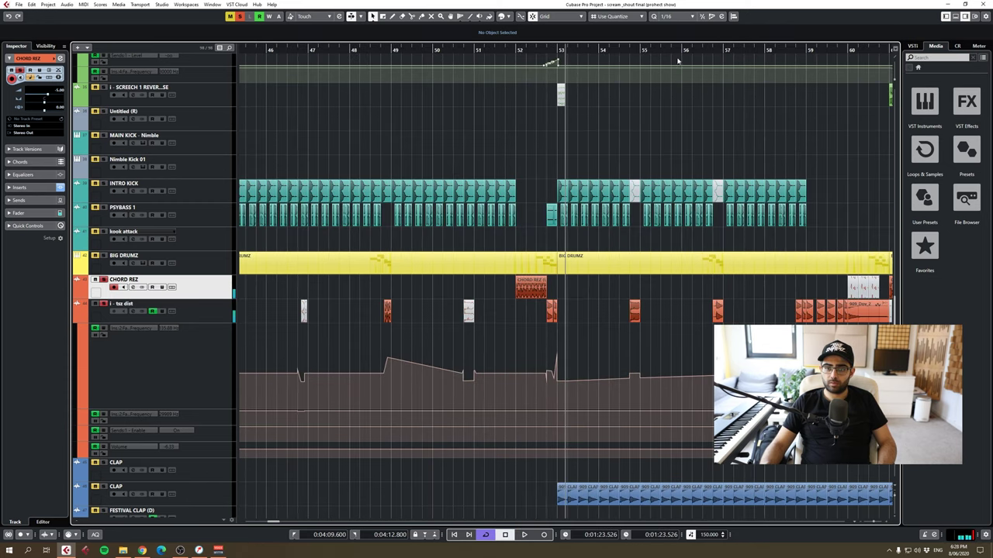
drag(634, 48, 625, 48)
key(space)
key(space)
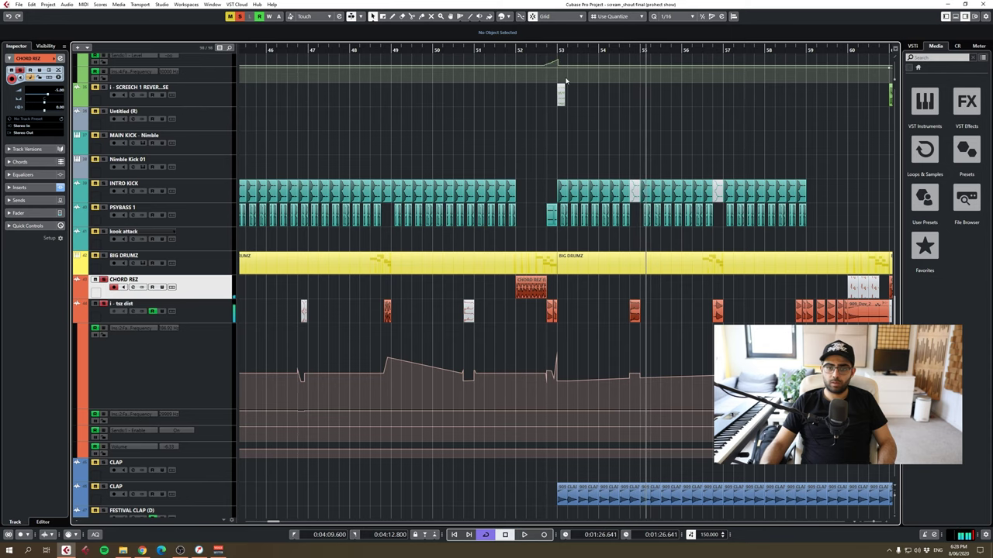
- Add INTRO KICK, PSYBASS 1 and BIG DRUMZ to the soloed tracks and play them together from just before bar 52
click(508, 49)
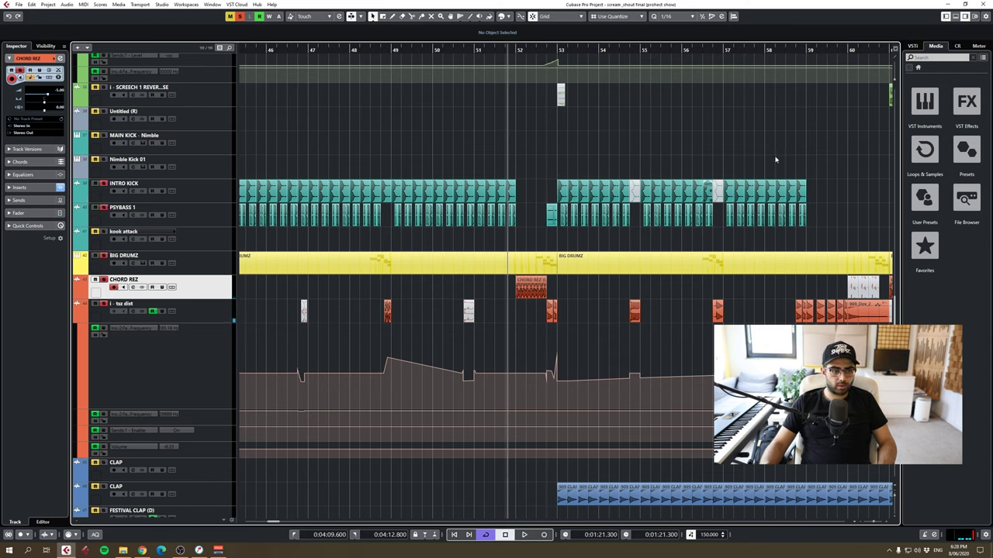
key(space)
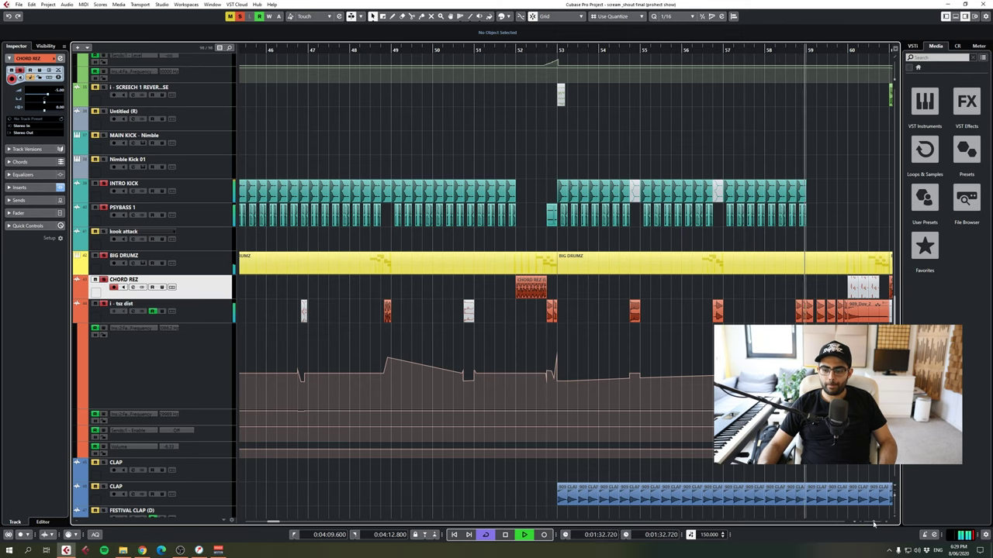
drag(874, 523, 879, 522)
key(space)
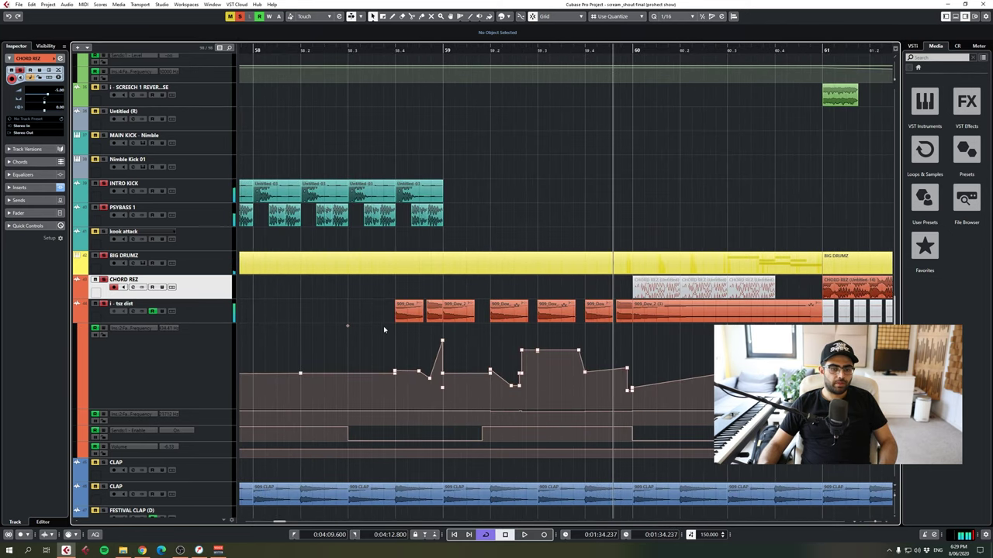
- Select the i - tsz dist clips between bars 58 and 61, together and individually, to compare their transposition, and deselect them
drag(383, 329, 625, 318)
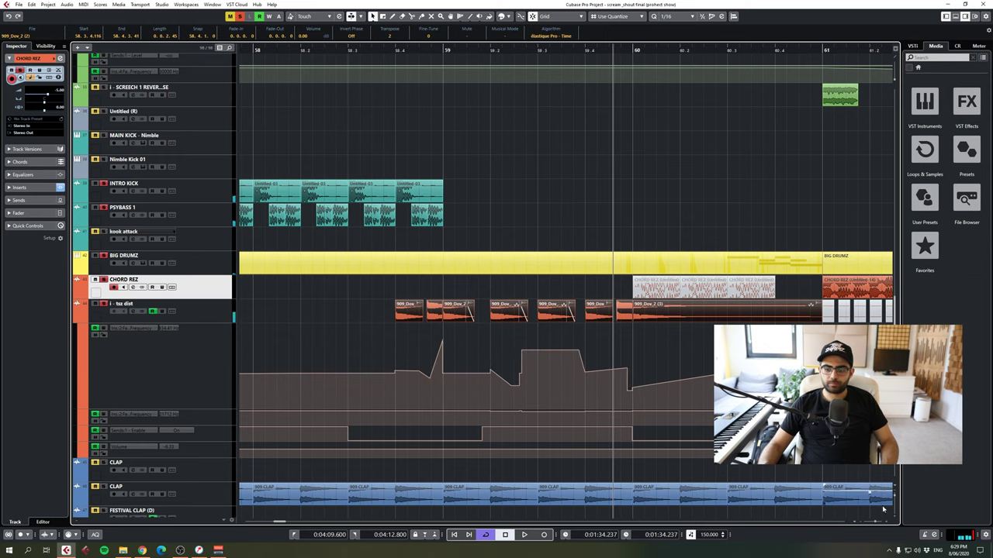
drag(878, 522, 873, 522)
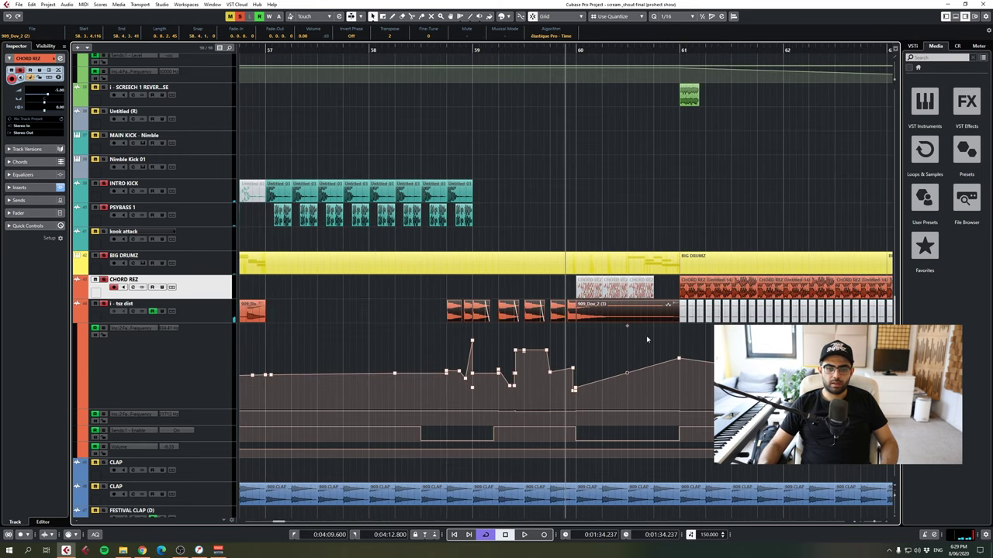
click(527, 294)
click(483, 314)
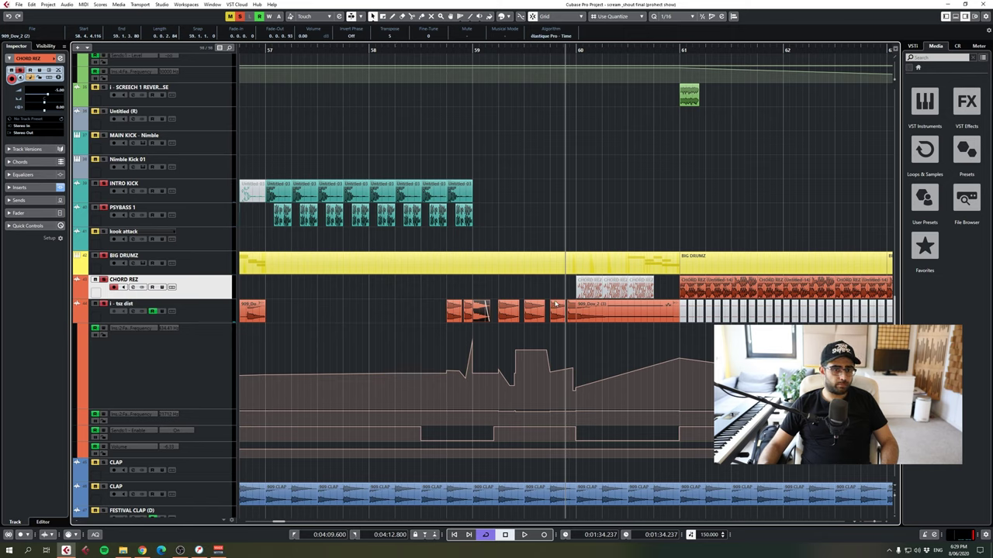
click(508, 311)
click(537, 287)
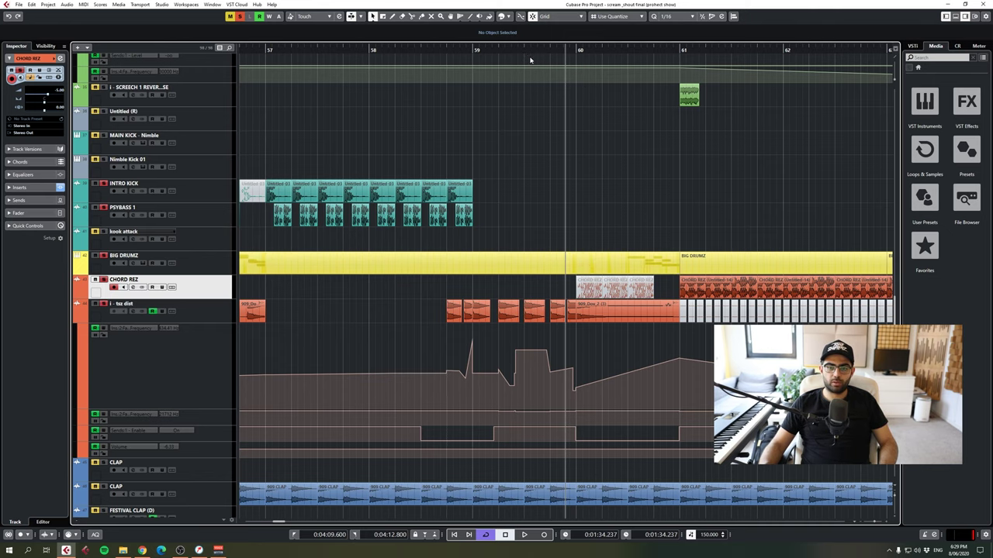
- Set the cycle range from 59.3 to 59.4 around the i - tsz dist clip and play the loop
drag(525, 51, 543, 126)
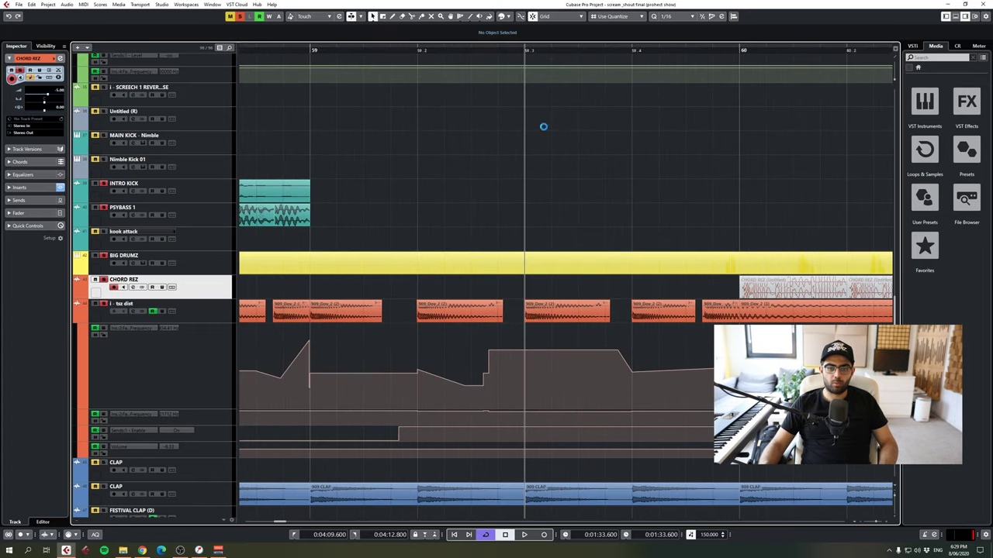
click(547, 320)
key(p)
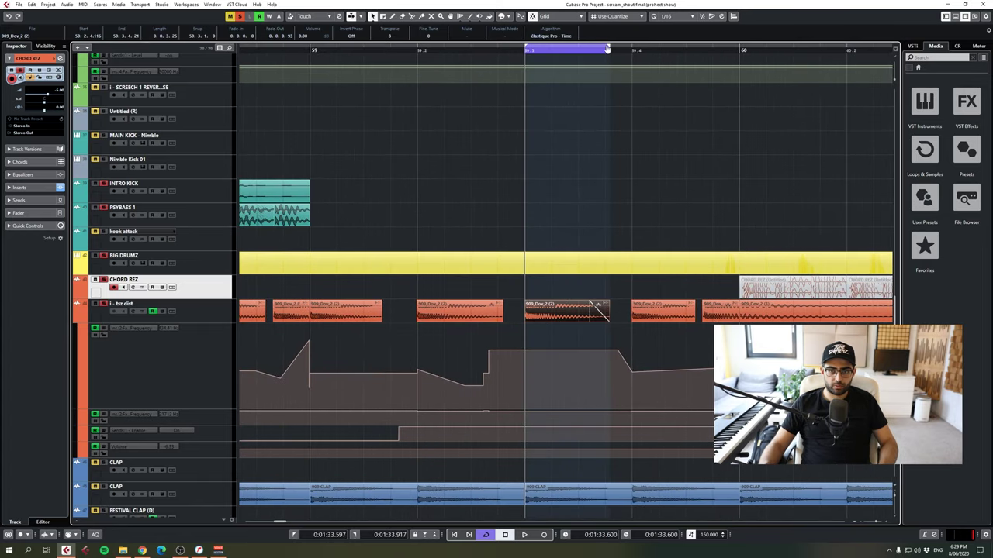
drag(610, 49, 629, 49)
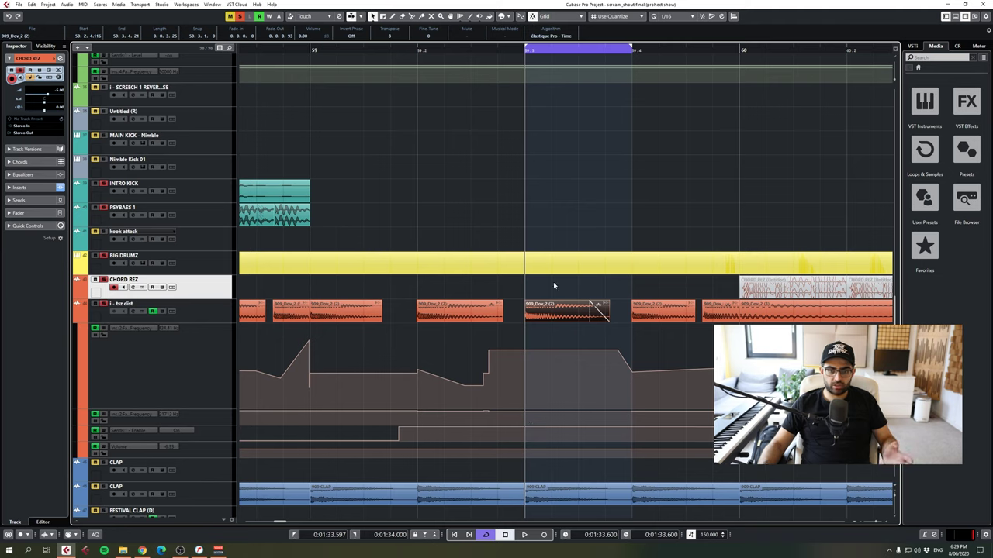
key(space)
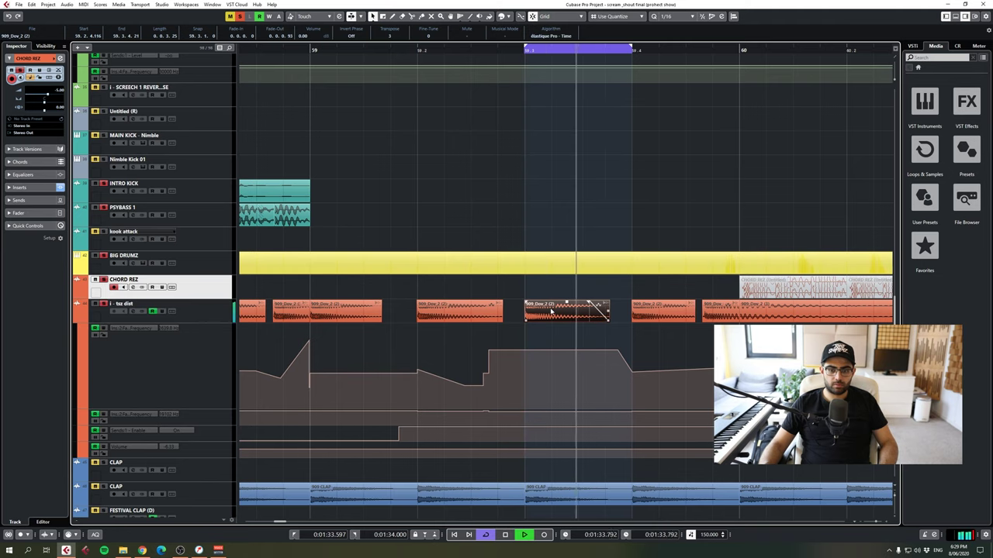
key(space)
- Open direct offline processing for the i - tsz dist clip at 59.3 and set up a Pitch Shift process with an envelope
key(F7)
click(549, 309)
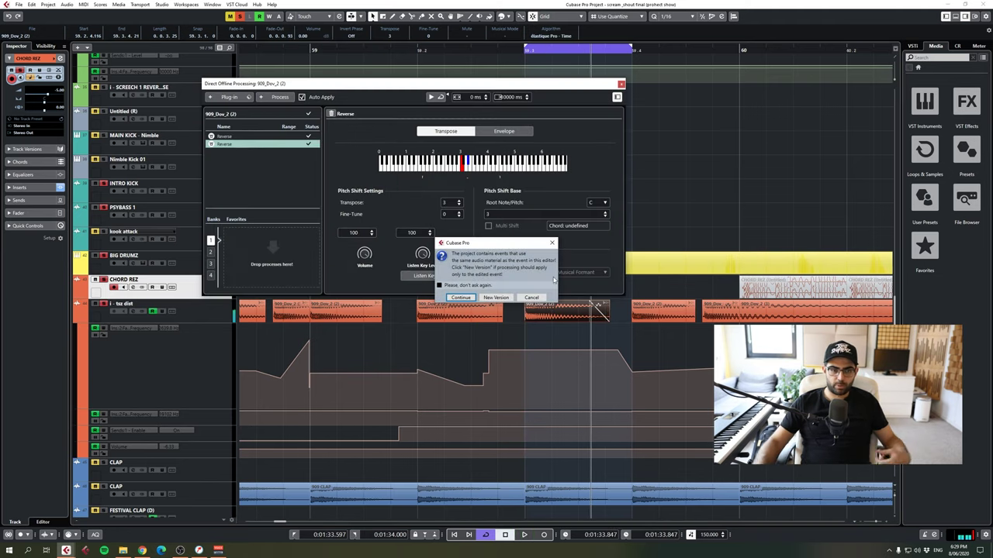
click(532, 300)
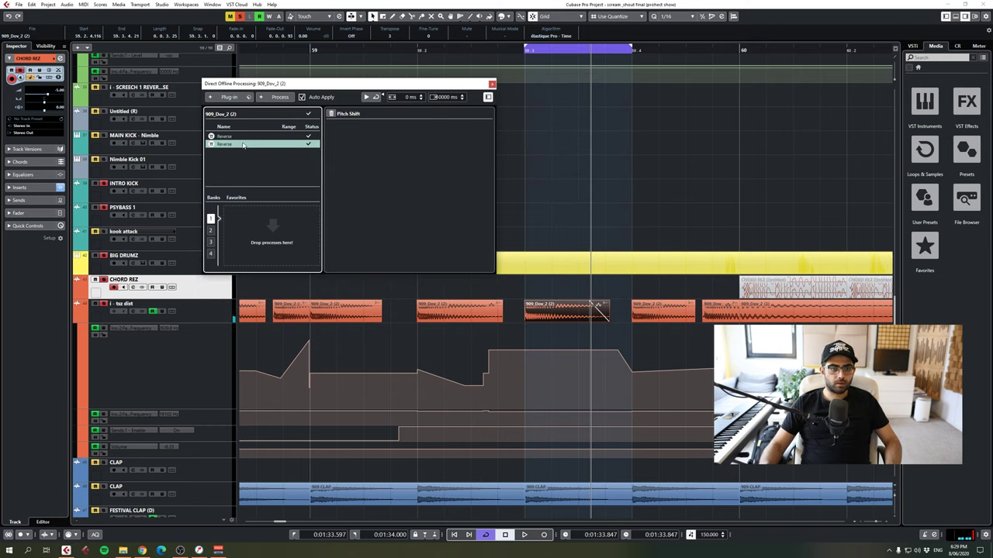
key(ctrl+a)
click(590, 314)
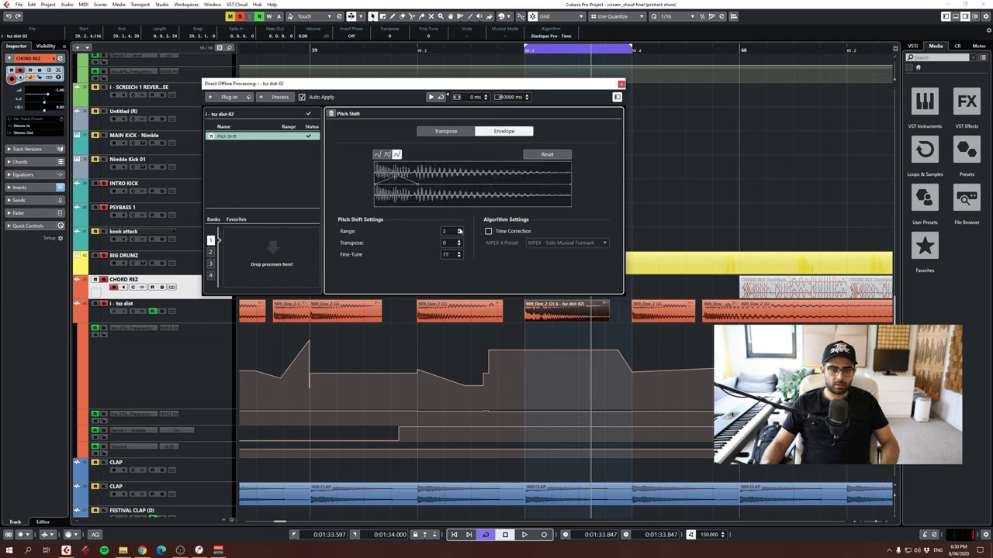
- Shape a rising and falling pitch envelope with range 10 and transpose -10, keep Auto Apply on, and close the offline processing
click(459, 230)
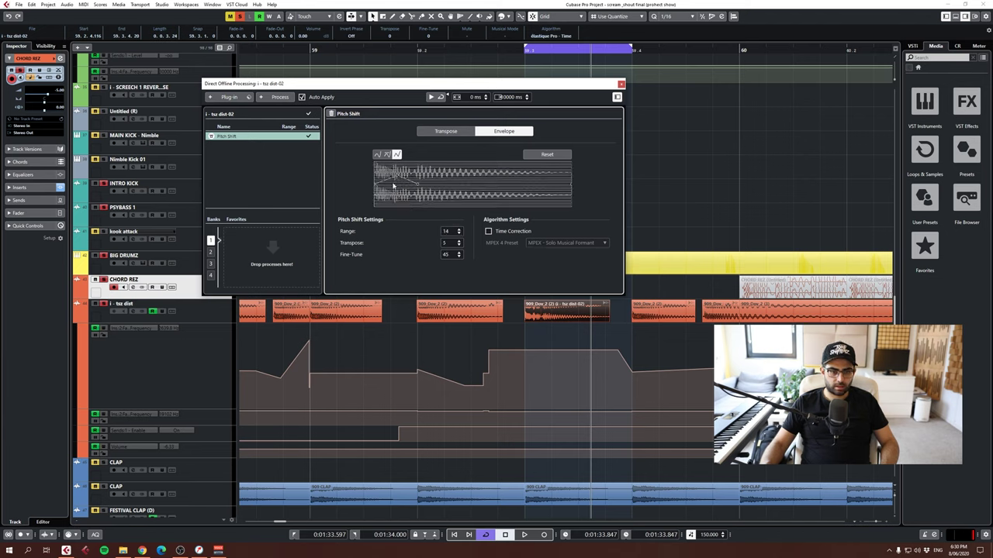
scroll(459, 235, down, 3)
scroll(459, 233, down, 1)
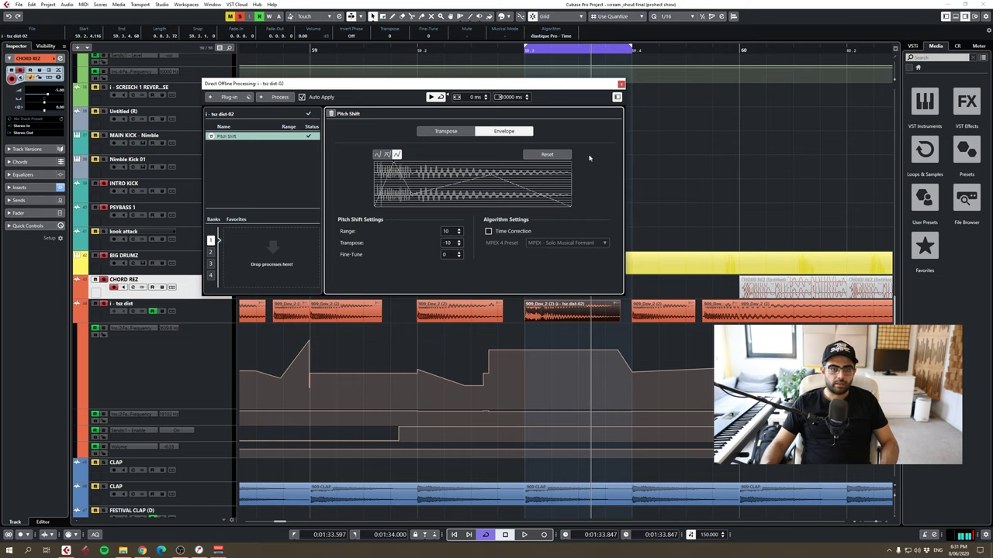
click(302, 98)
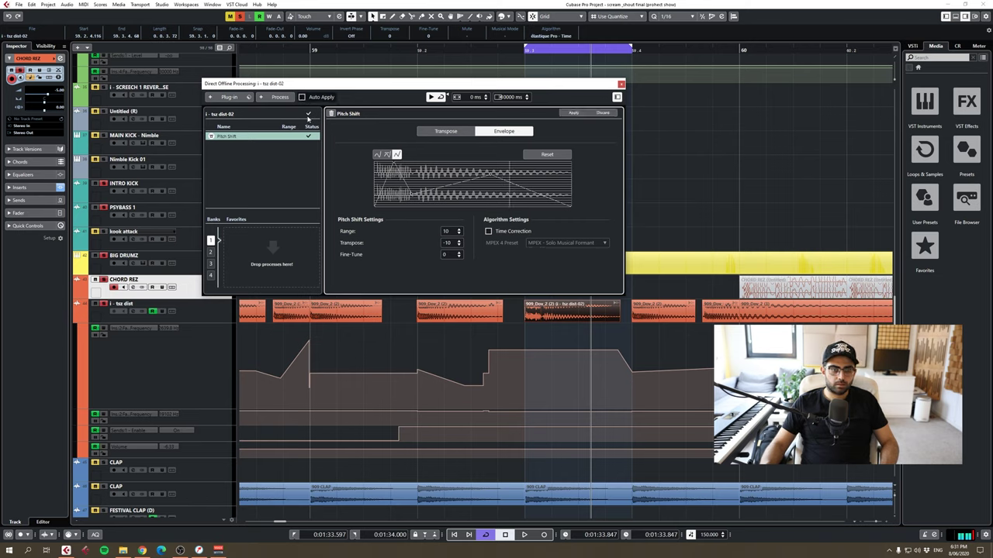
click(304, 97)
click(620, 84)
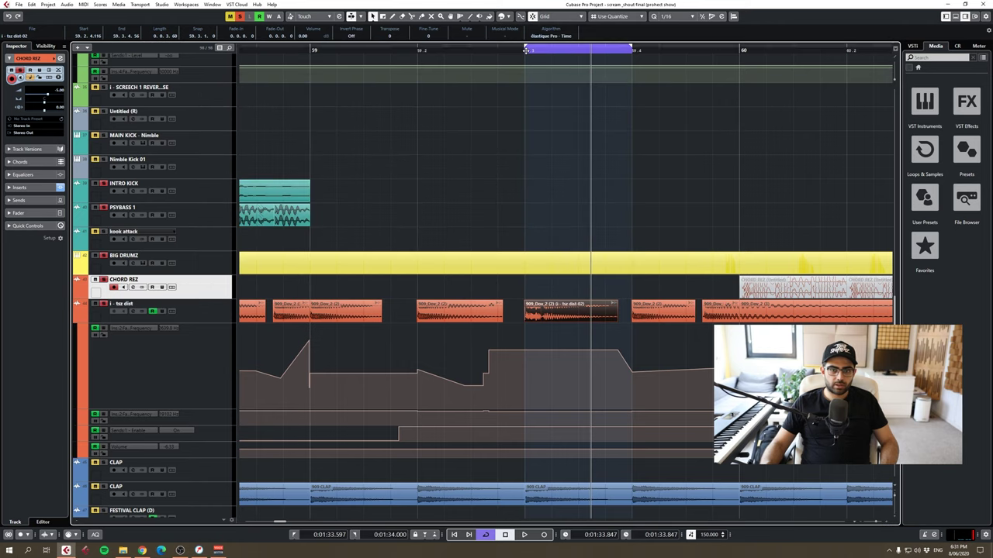
- Play the pitch-shifted i - tsz dist clip repeatedly from 59.3 within the cycle range
click(530, 52)
key(space)
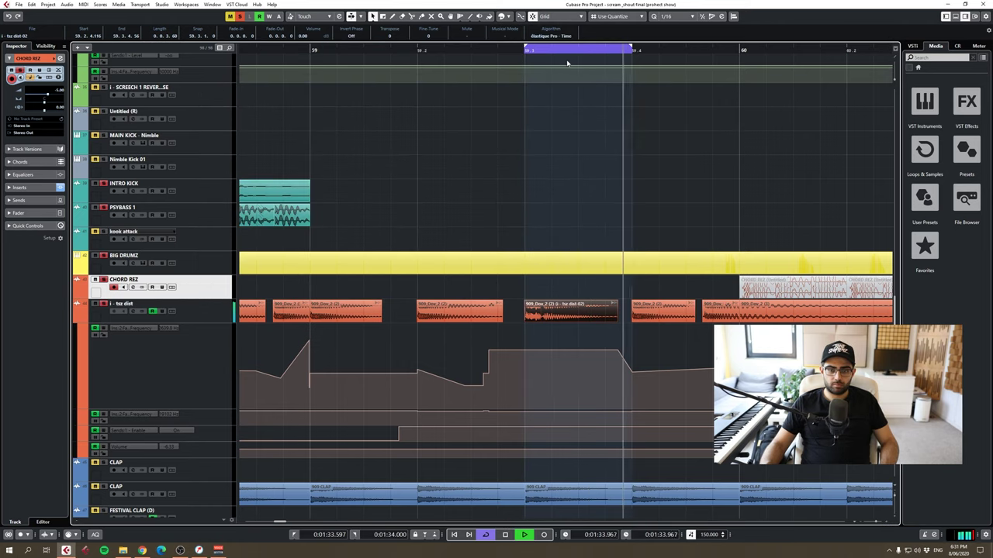
key(space)
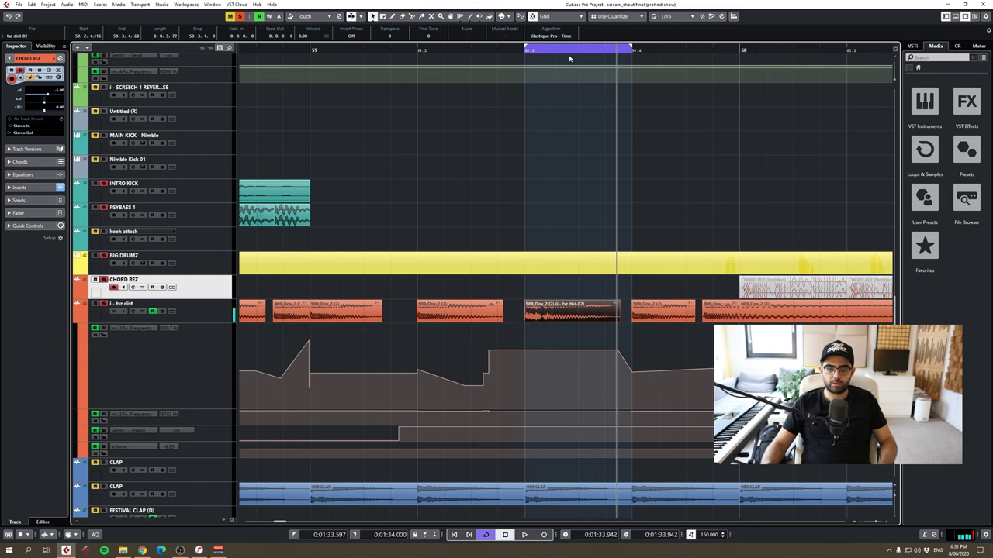
drag(526, 51, 526, 57)
key(space)
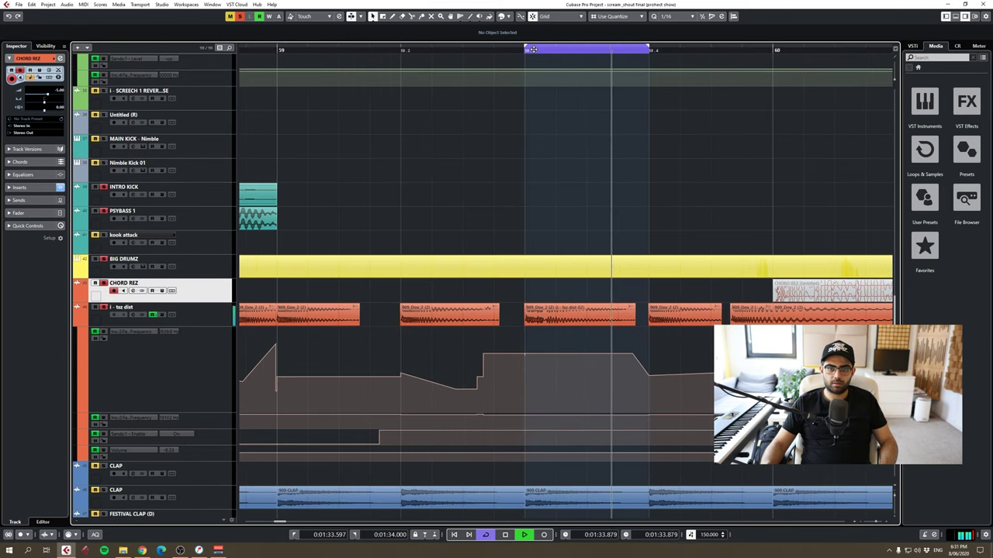
key(space)
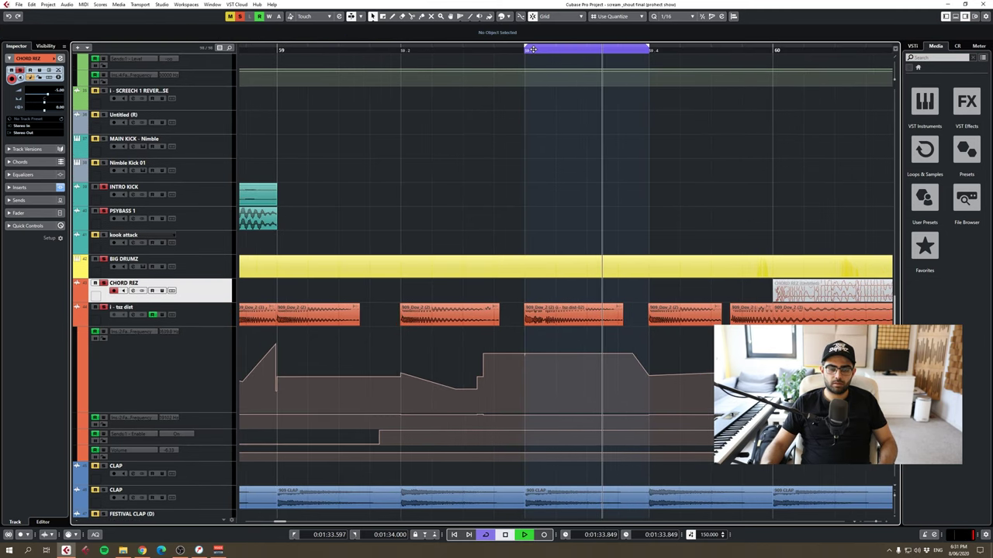
scroll(530, 49, down, 2)
key(space)
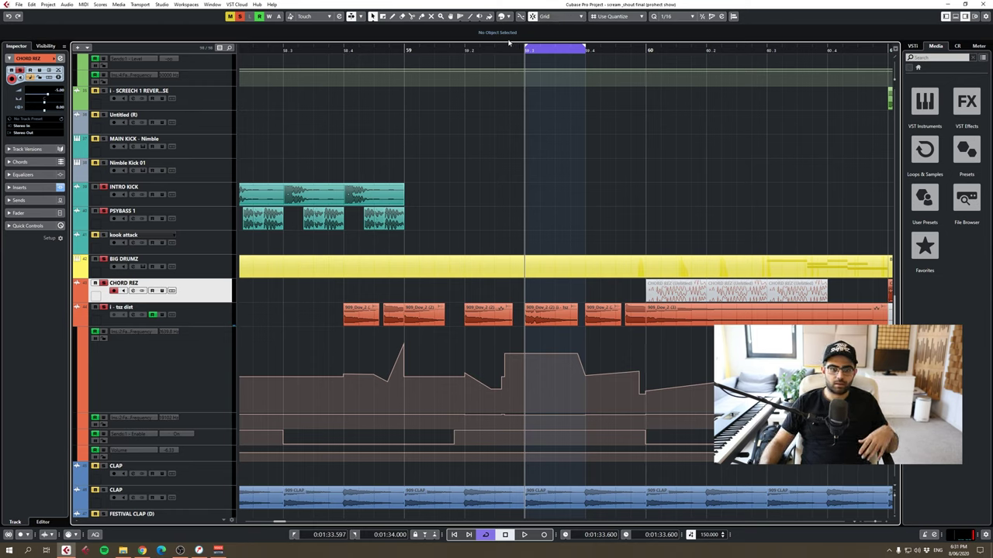
- Open the second insert, FabFilter Pro-Q 2, on the i - tsz dist channel and watch its EQ movement during playback before bar 59
click(349, 47)
click(134, 315)
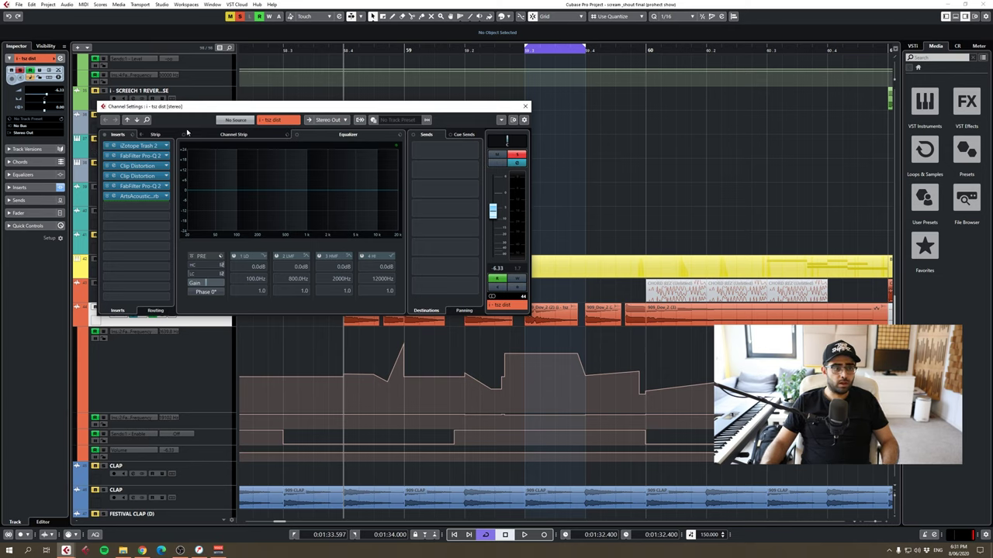
click(146, 155)
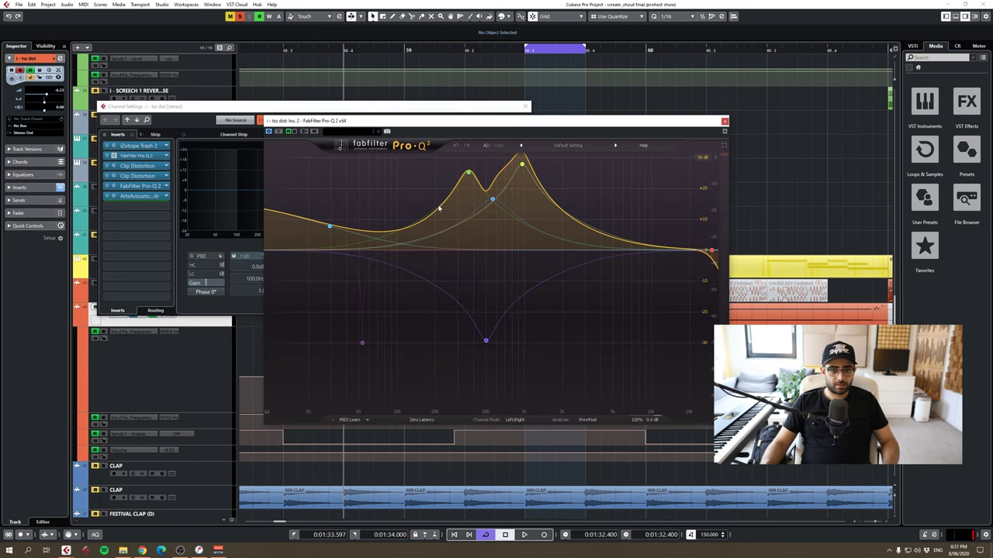
click(515, 50)
drag(515, 52, 354, 48)
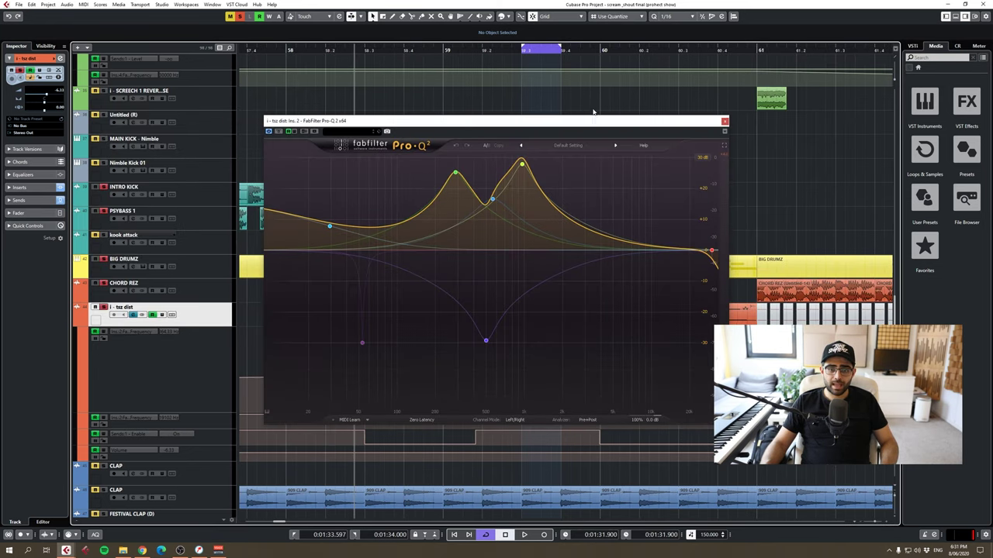
drag(594, 124, 319, 132)
drag(466, 51, 424, 52)
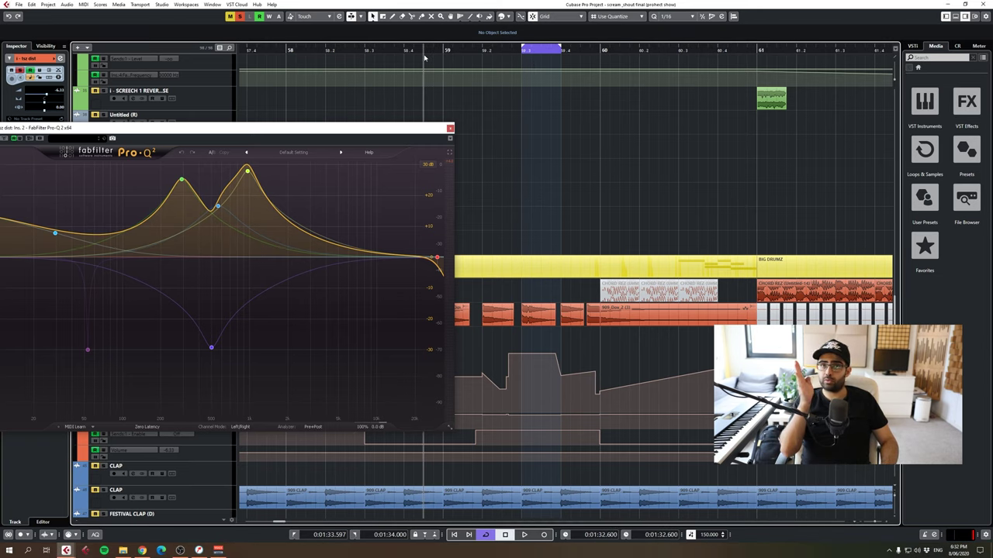
key(space)
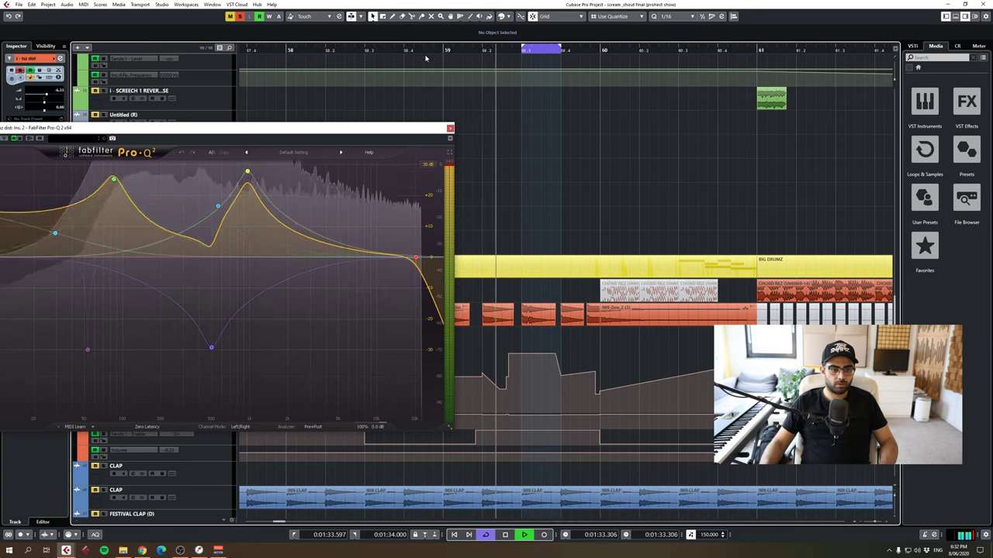
- Replay the i - tsz dist layer from bar 59 and check its Band 1 Frequency automation around 59.2 against the EQ curve
key(space)
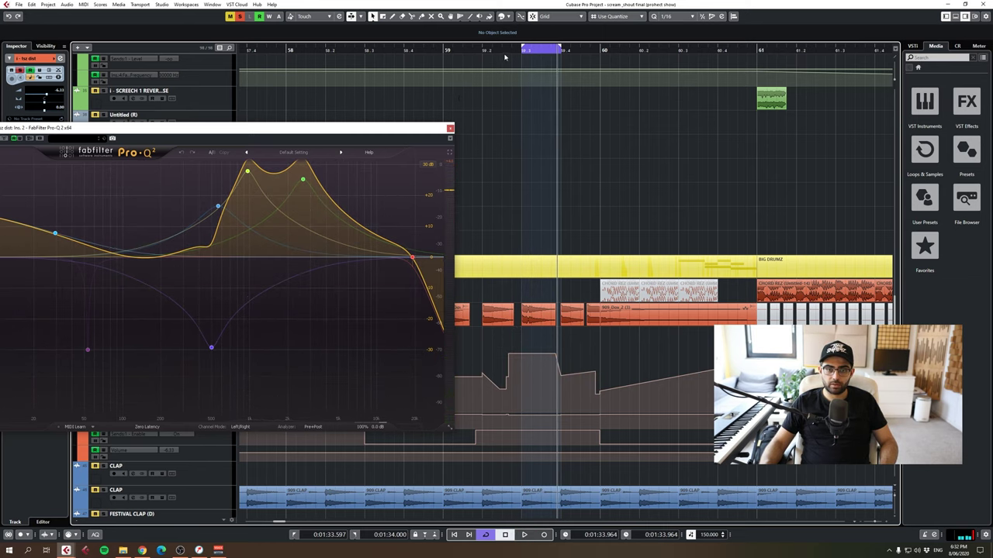
drag(488, 51, 522, 50)
key(space)
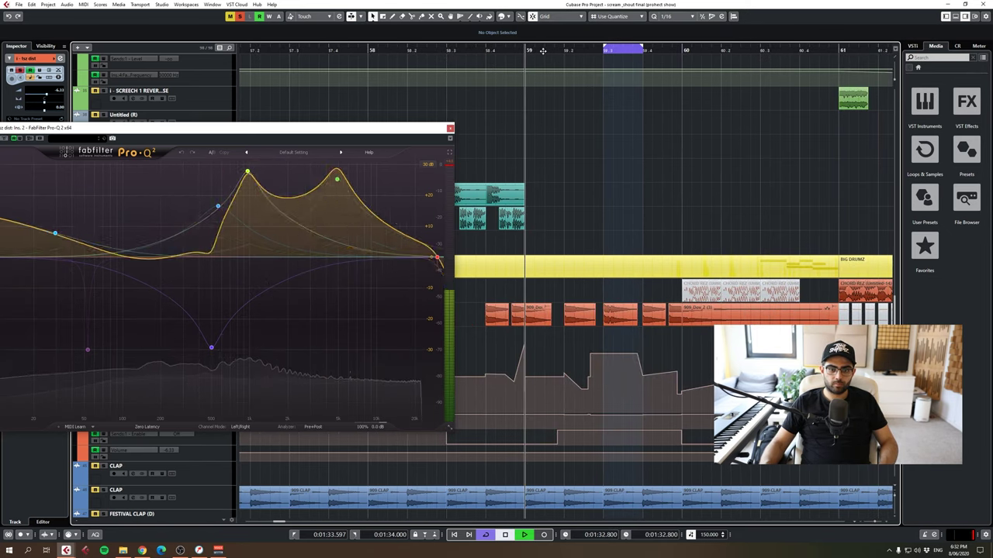
key(space)
click(525, 54)
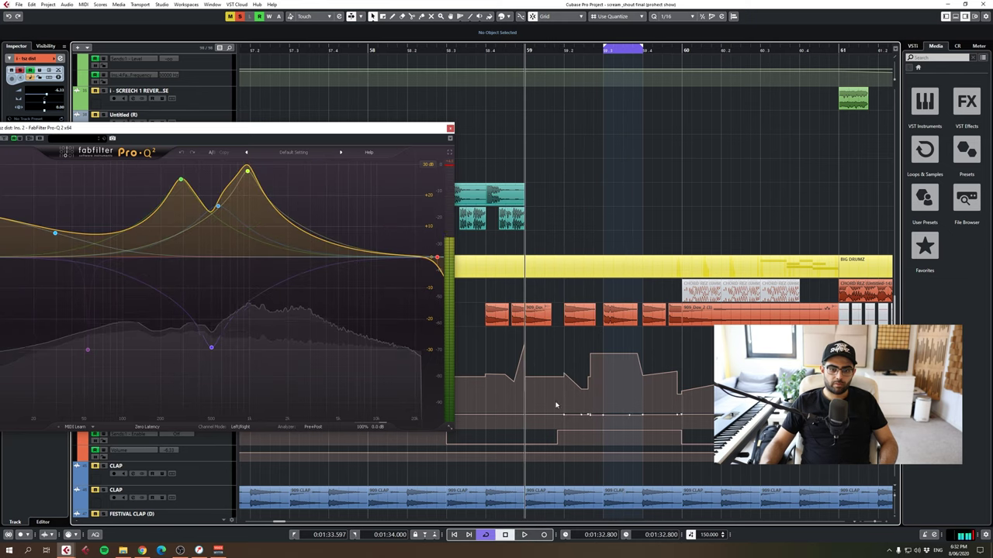
click(564, 376)
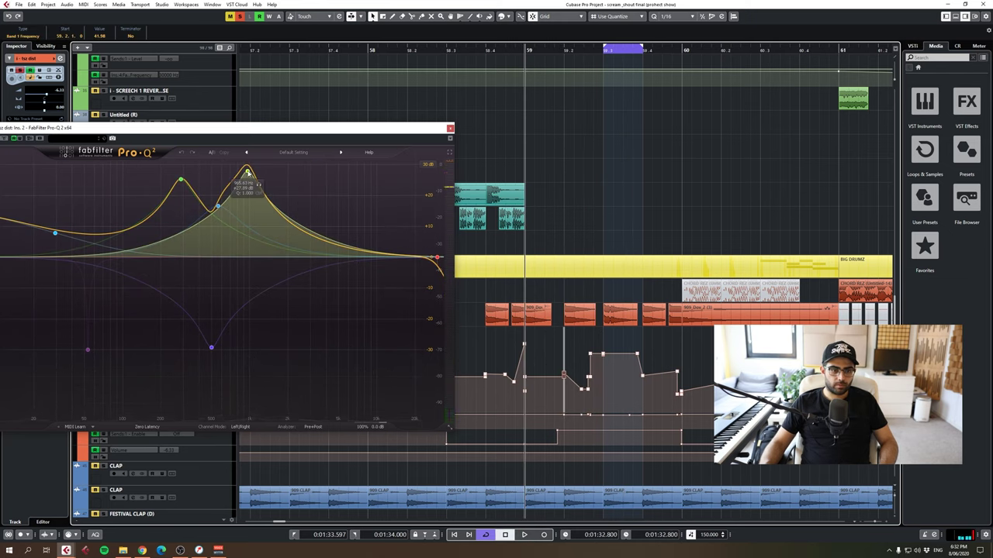
key(space)
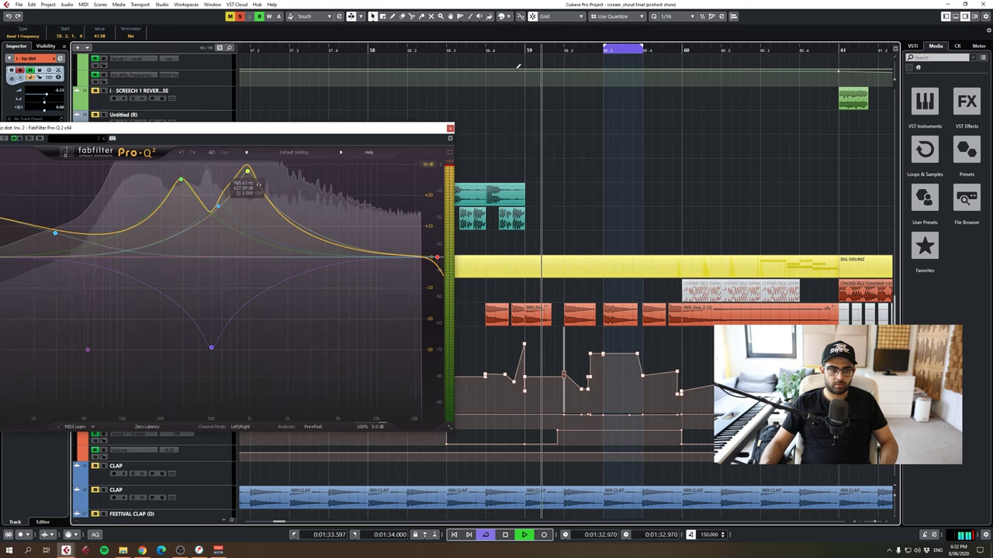
key(space)
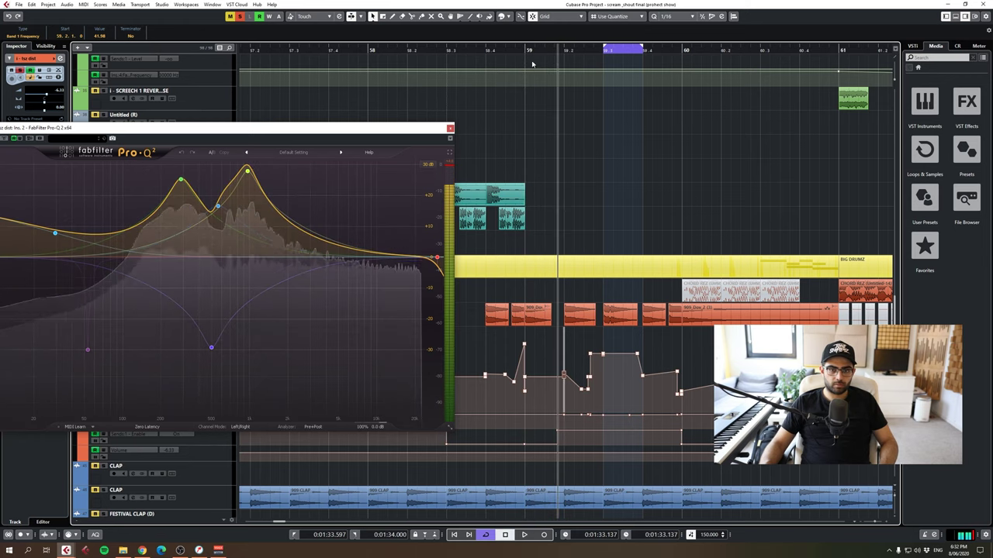
- Cycle playback from 59 to 59.2 and try sweeping that section's Band 1 Frequency automation up and down, ending at 32.98
drag(525, 52, 604, 48)
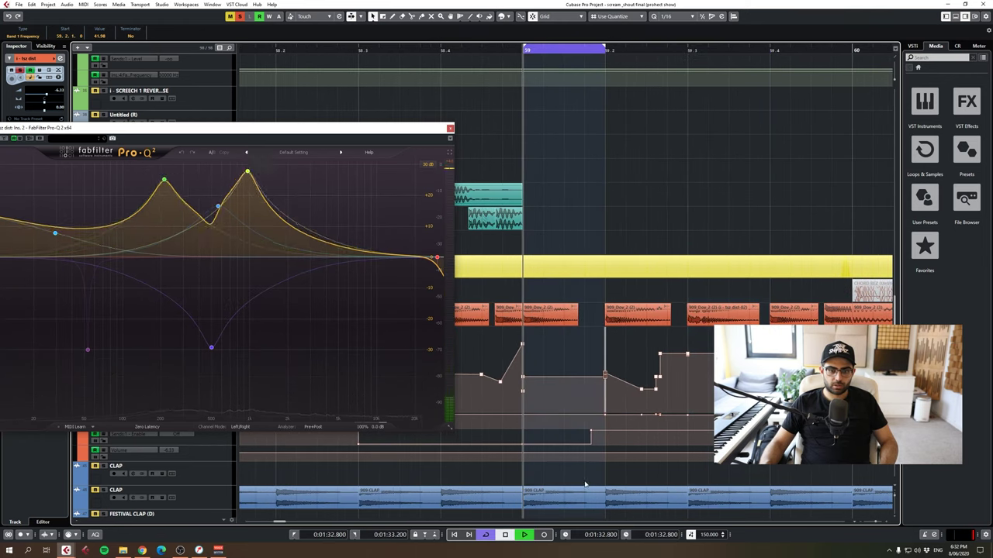
key(space)
drag(583, 379, 608, 380)
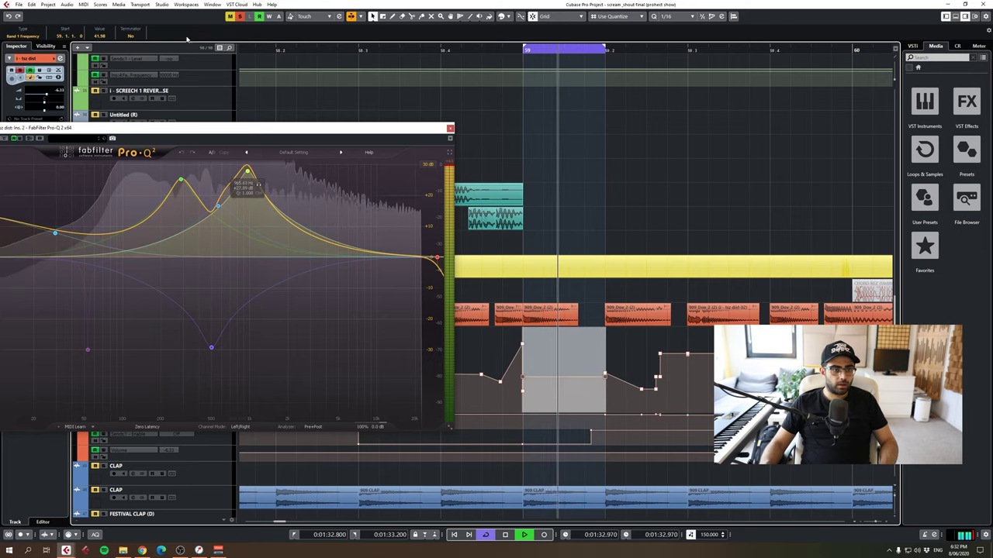
scroll(103, 35, up, 10)
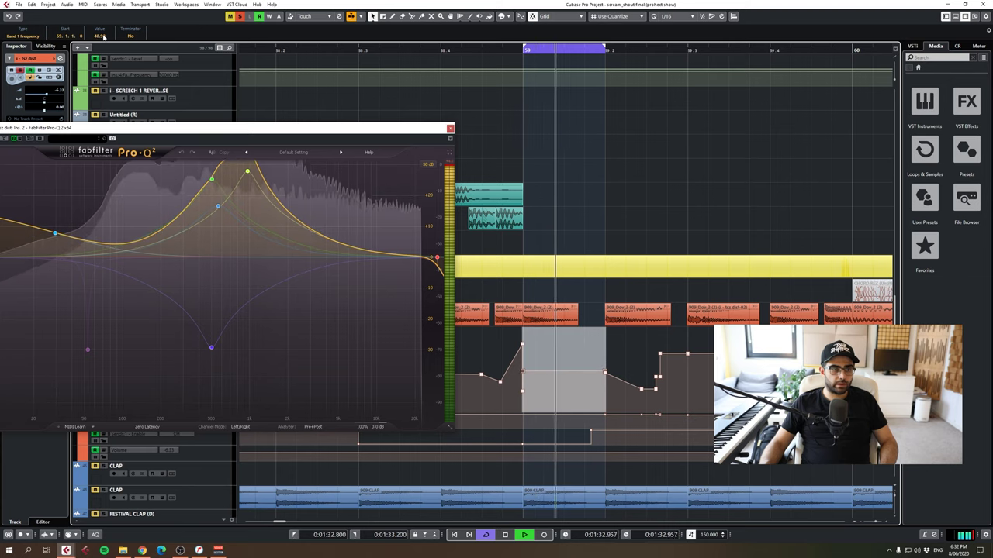
scroll(103, 36, down, 1)
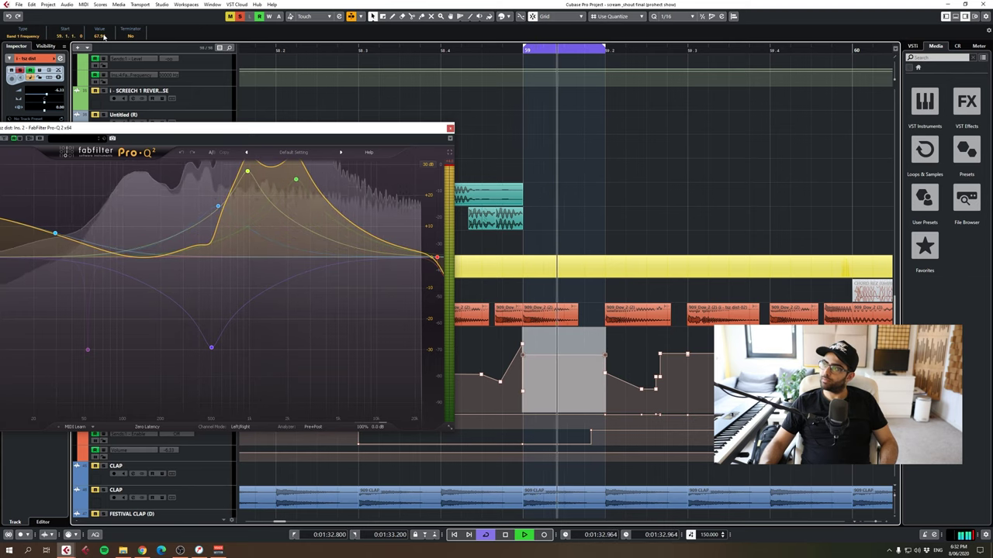
scroll(103, 36, down, 9)
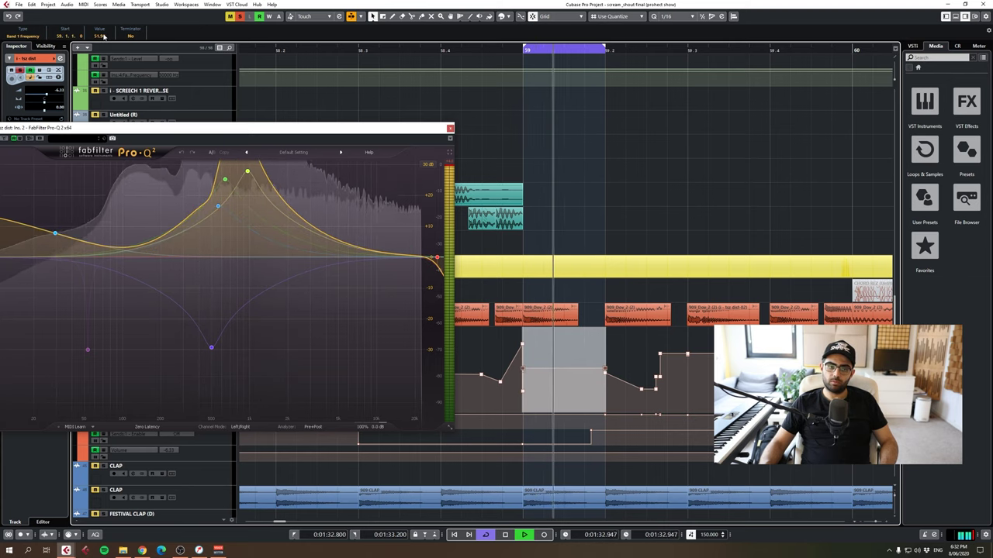
scroll(103, 36, down, 5)
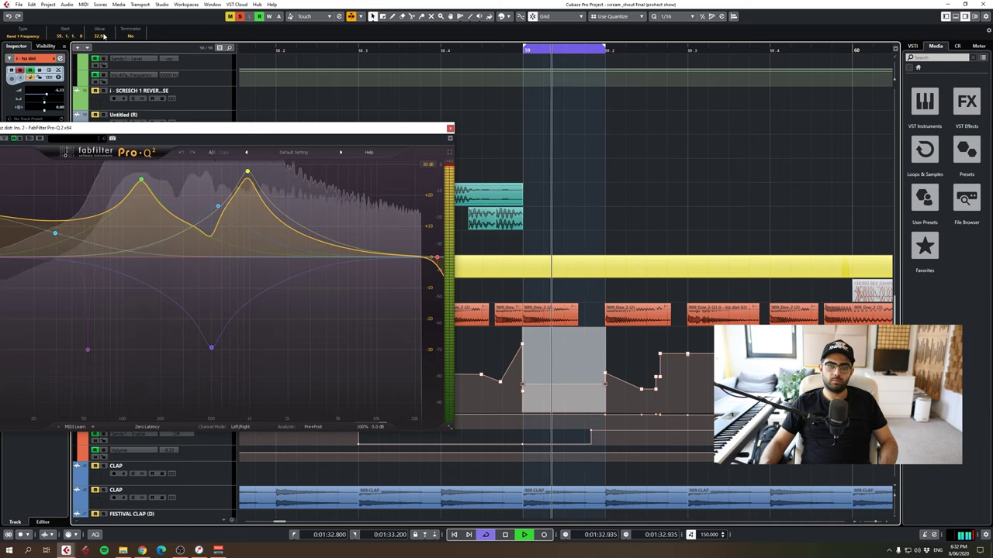
key(space)
- Close the FabFilter Pro-Q 2 window and undo the Band 1 Frequency automation change
click(450, 129)
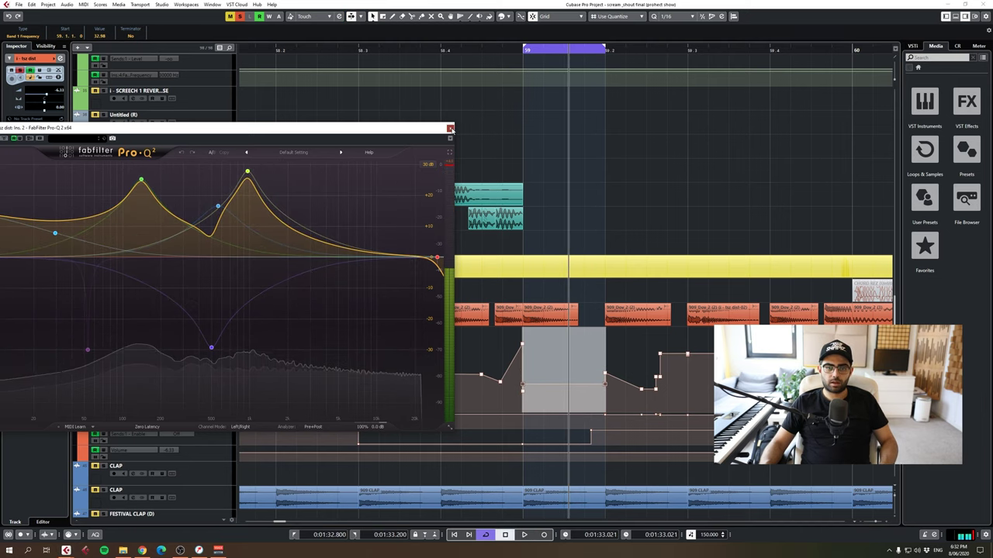
key(ctrl+z)
click(741, 312)
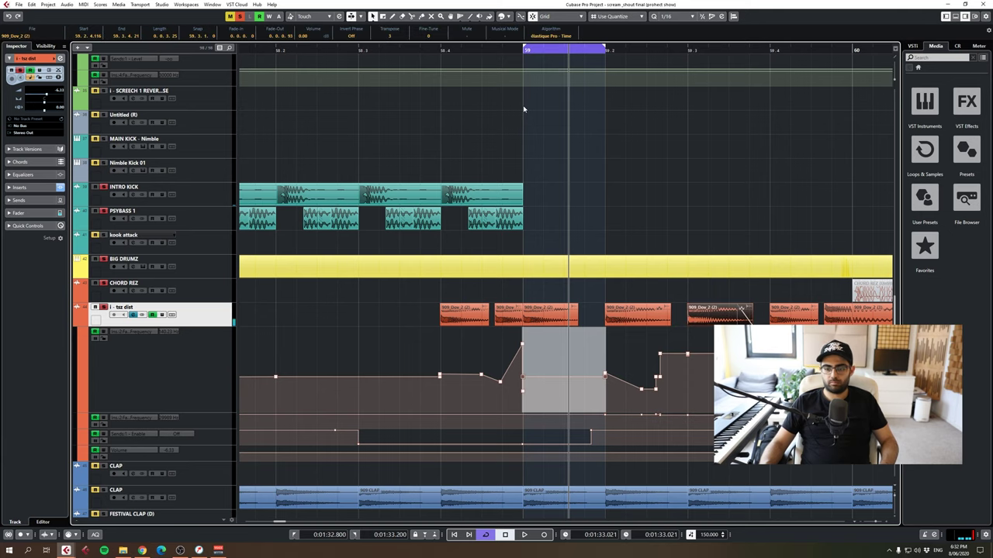
- Play the soloed kick, psy bass, BIG DRUMZ, CHORD REZ and i - tsz dist layers together from bar 45
drag(439, 58, 250, 36)
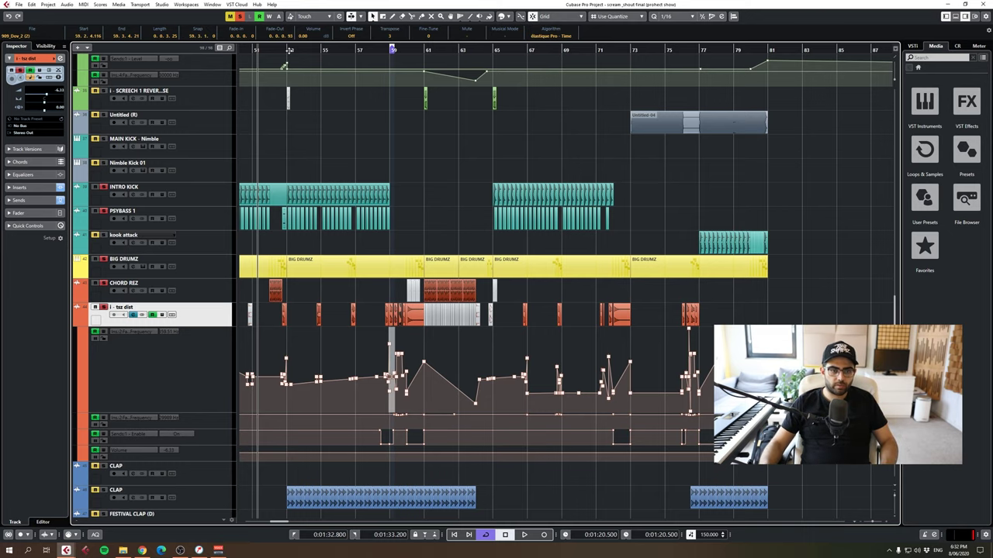
scroll(372, 194, left, 6)
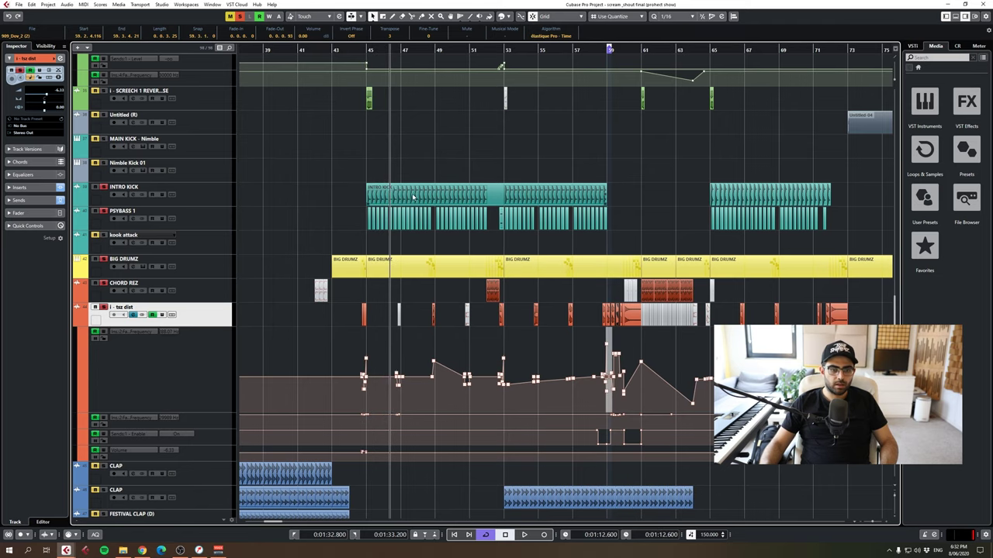
scroll(432, 148, up, 5)
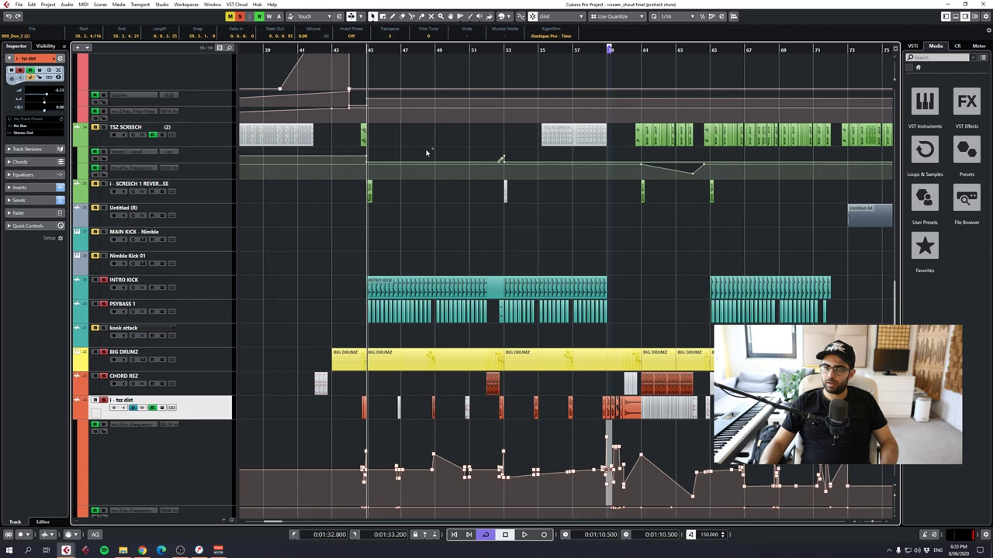
key(space)
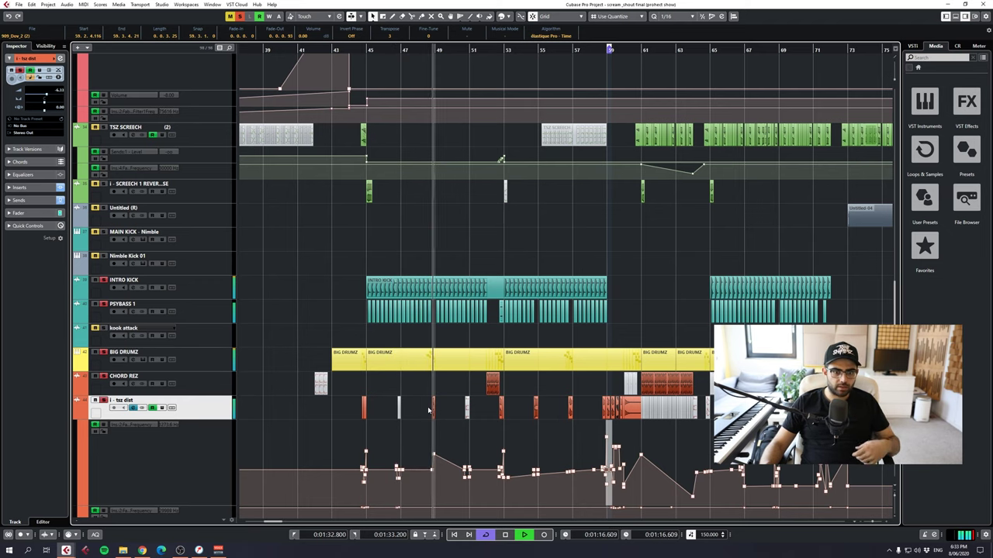
key(space)
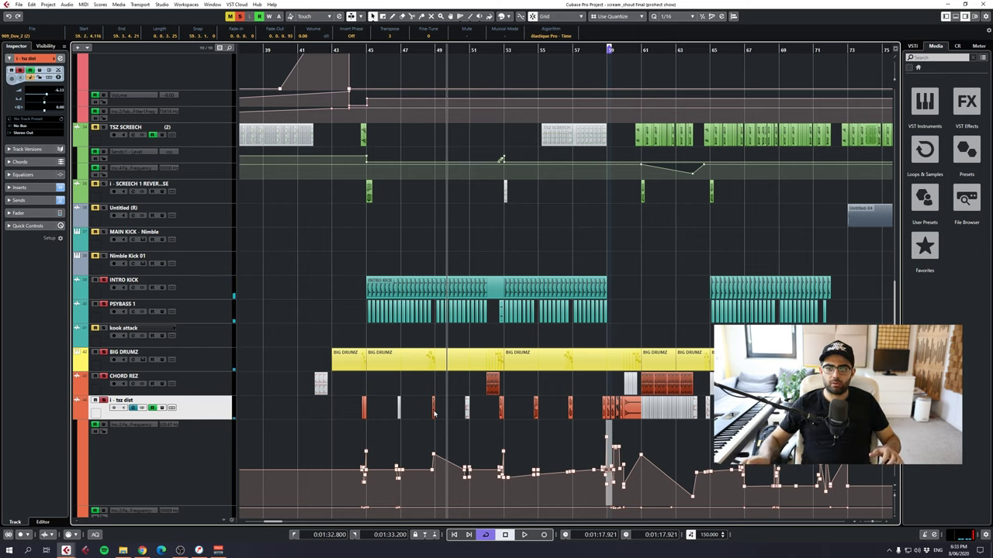
- Clear all track solos and hide the automation lanes of the i - tsz dist track
drag(874, 525, 871, 524)
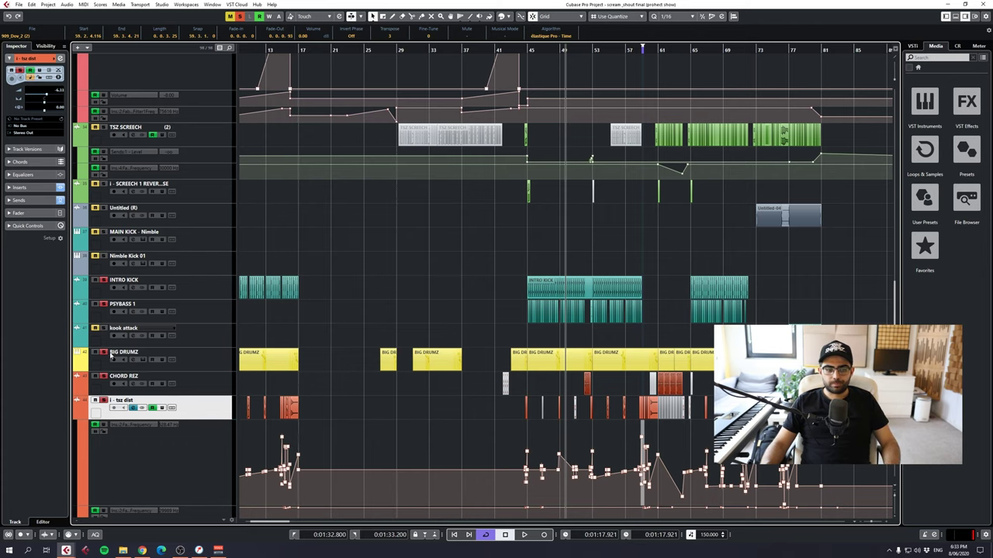
click(238, 17)
drag(316, 48, 318, 14)
scroll(332, 118, down, 8)
scroll(331, 95, up, 4)
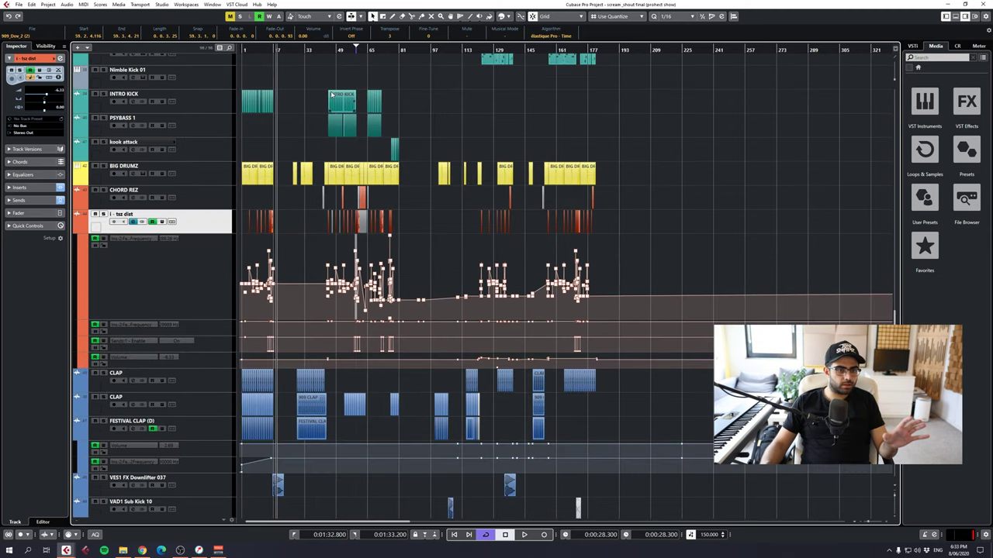
right_click(214, 224)
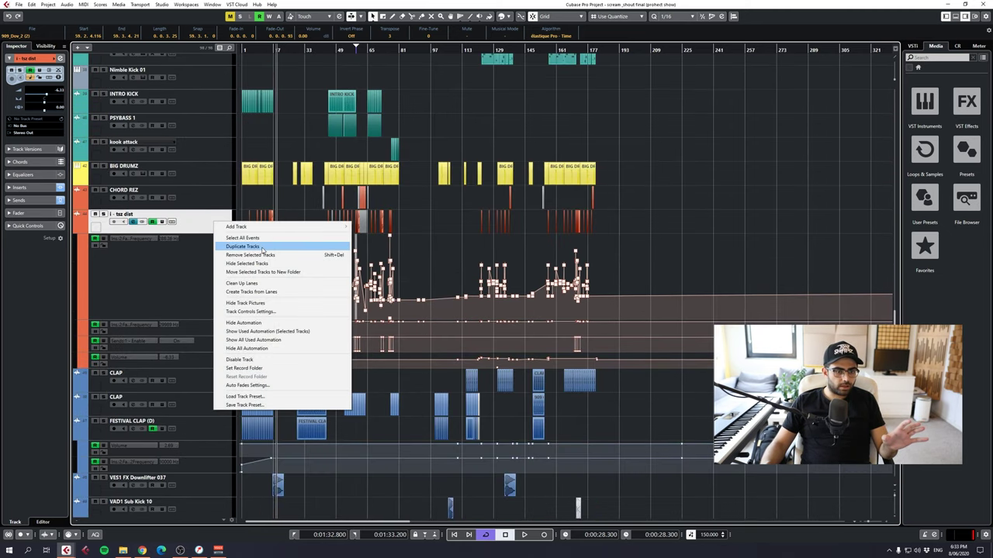
click(244, 323)
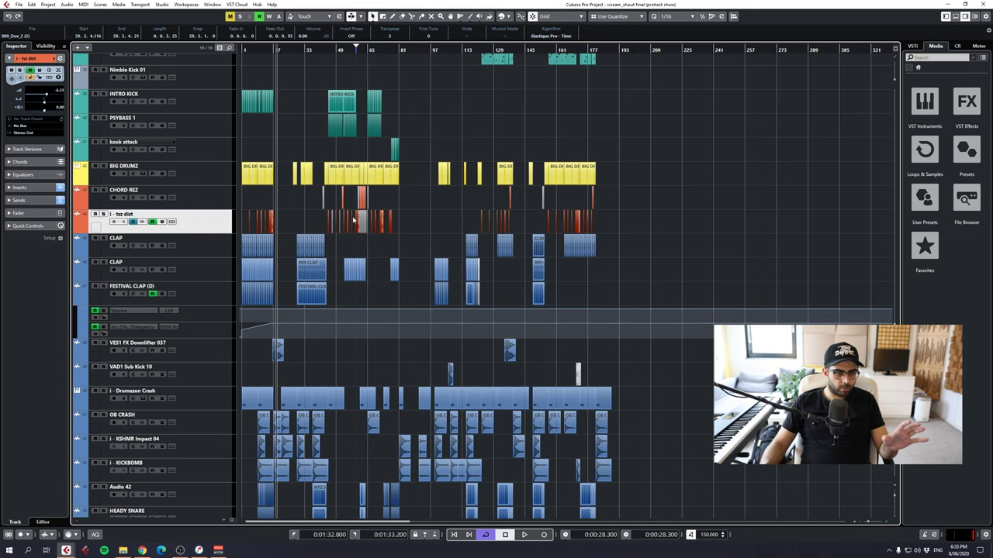
- Locate to bar 29 and solo both CLAP tracks together with FESTIVAL CLAP (D)
scroll(302, 235, down, 3)
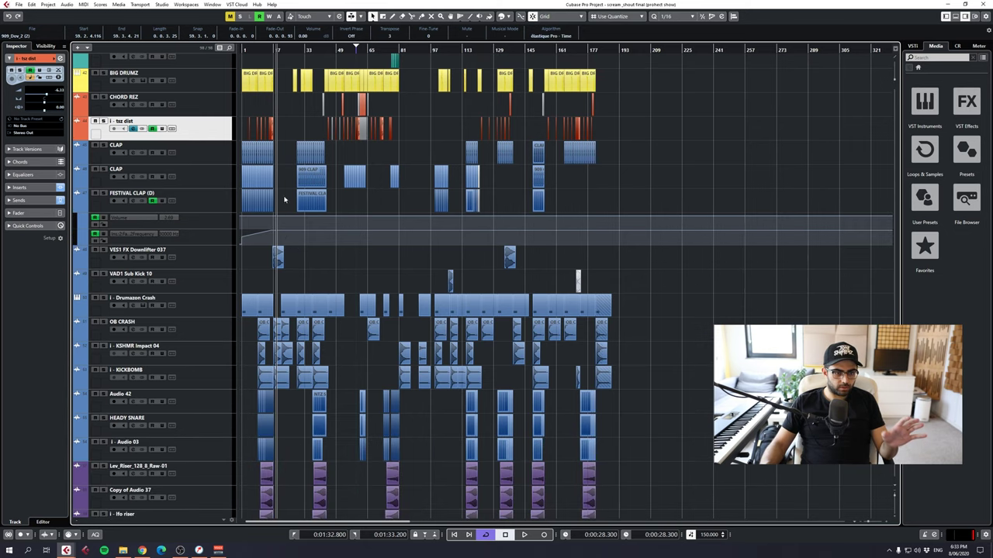
click(222, 153)
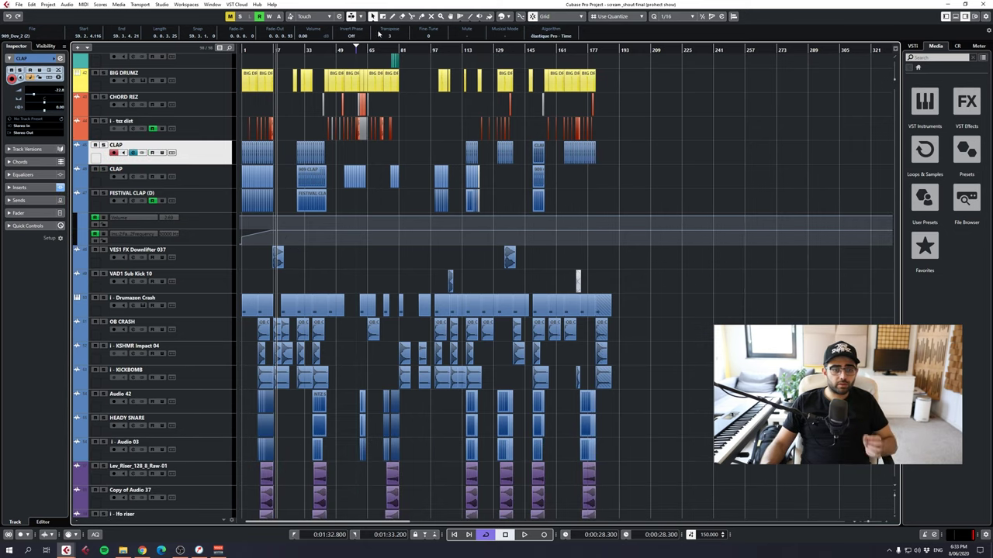
drag(284, 48, 345, 75)
click(104, 145)
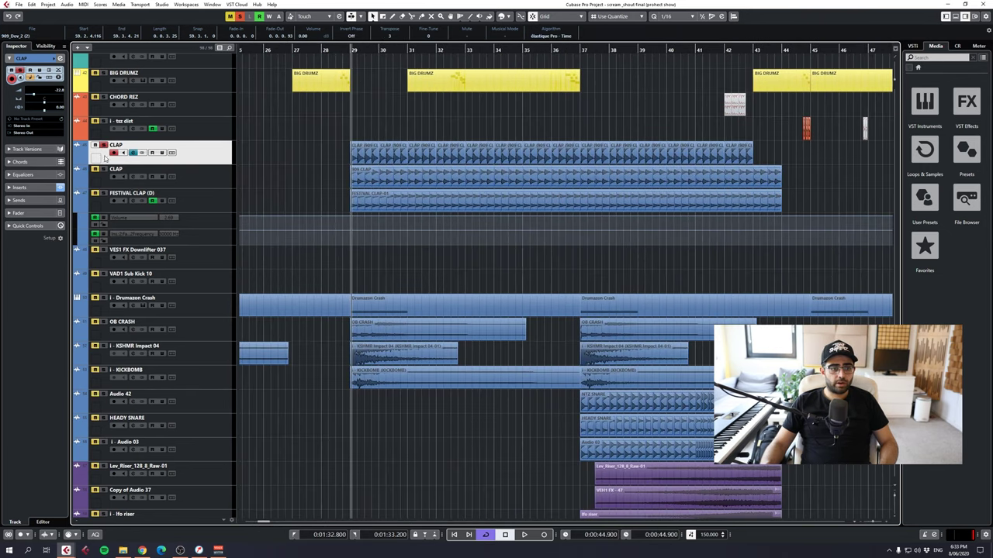
click(205, 203)
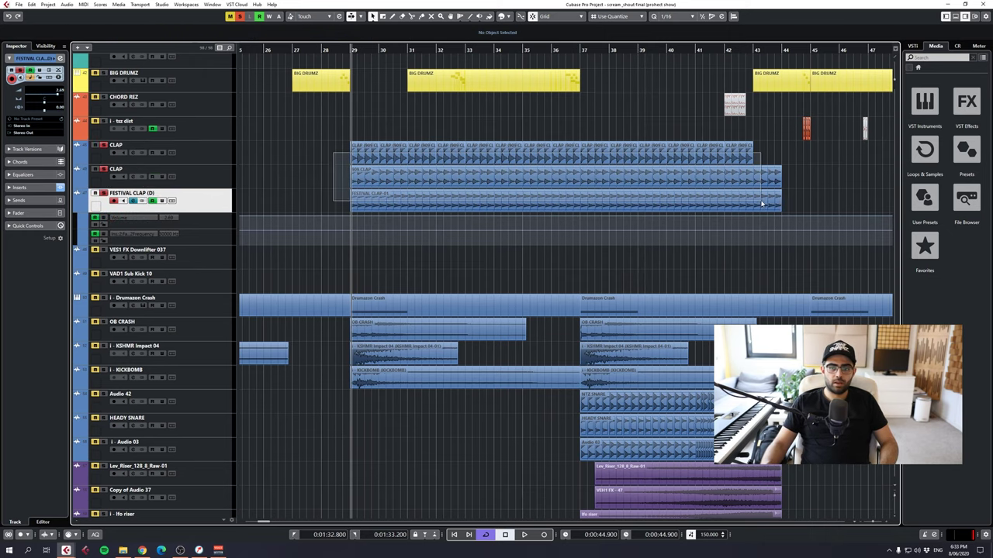
click(278, 107)
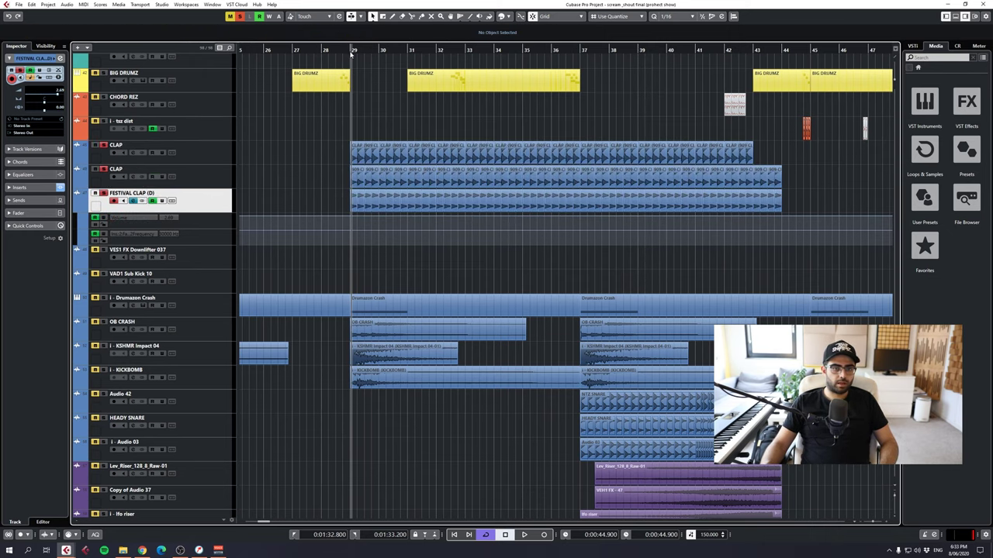
- Play the clap layers from bar 29, unsoloing FESTIVAL CLAP (D) and the first CLAP track to compare them
scroll(350, 85, up, 6)
scroll(346, 66, down, 1)
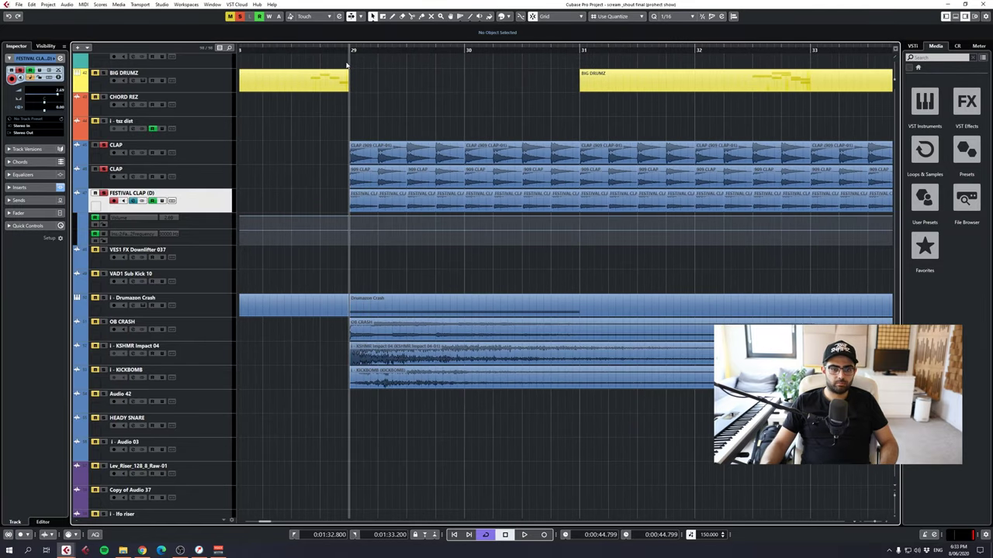
key(space)
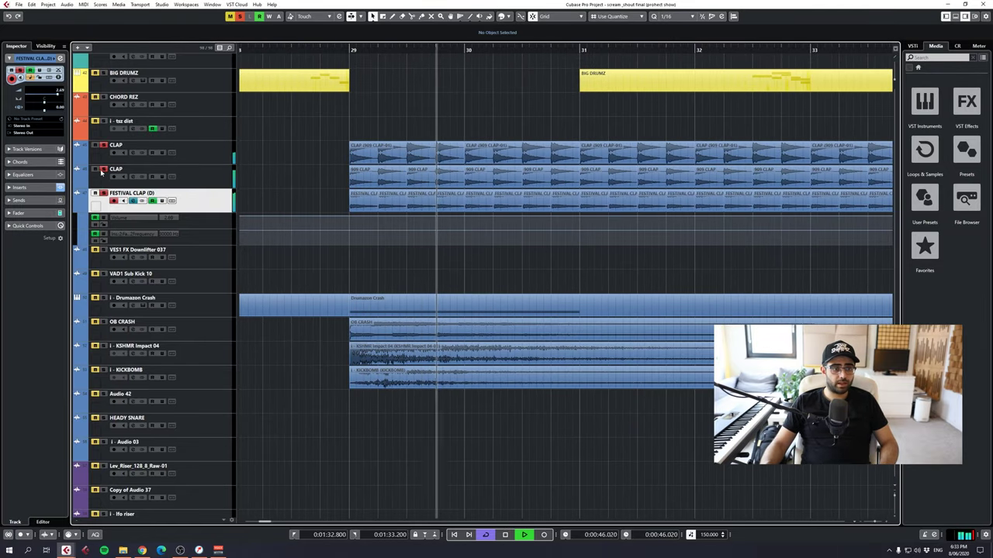
key(space)
key(space)
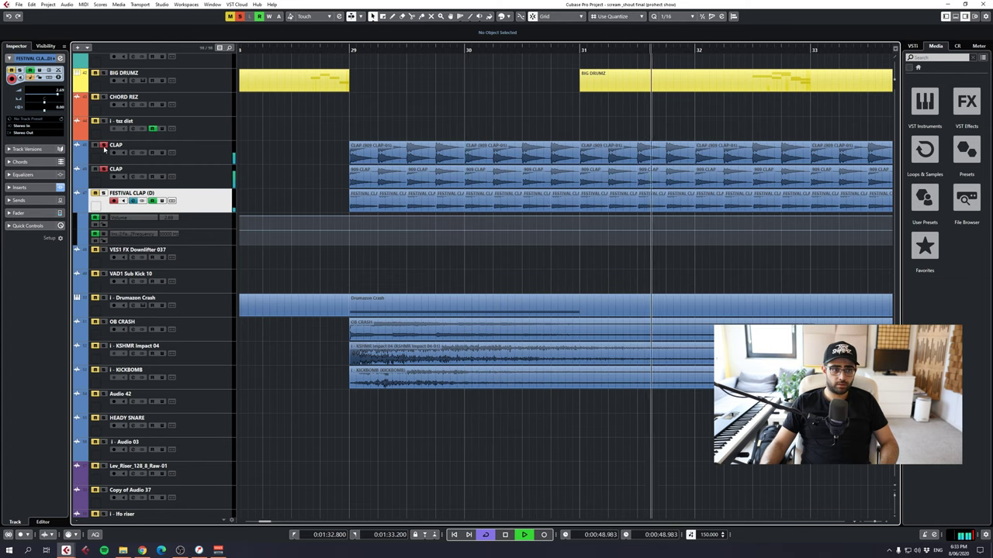
key(space)
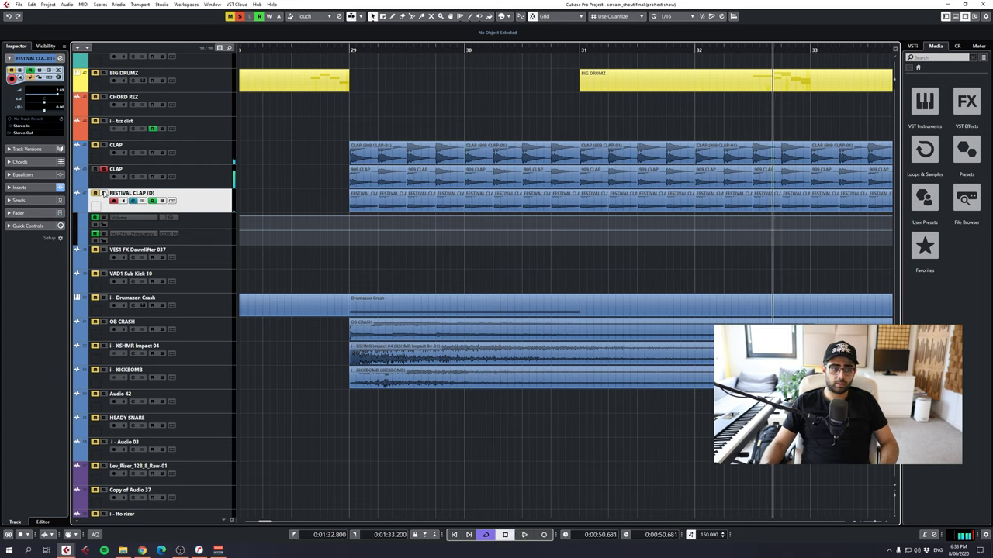
- Play FESTIVAL CLAP (D) soloed from bar 29 and add the second CLAP track to the solo
click(349, 49)
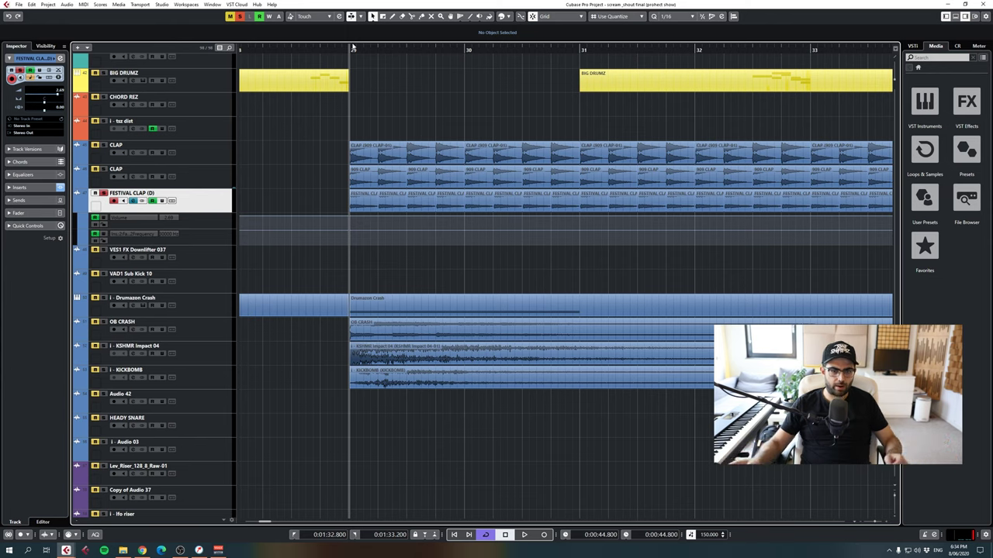
key(space)
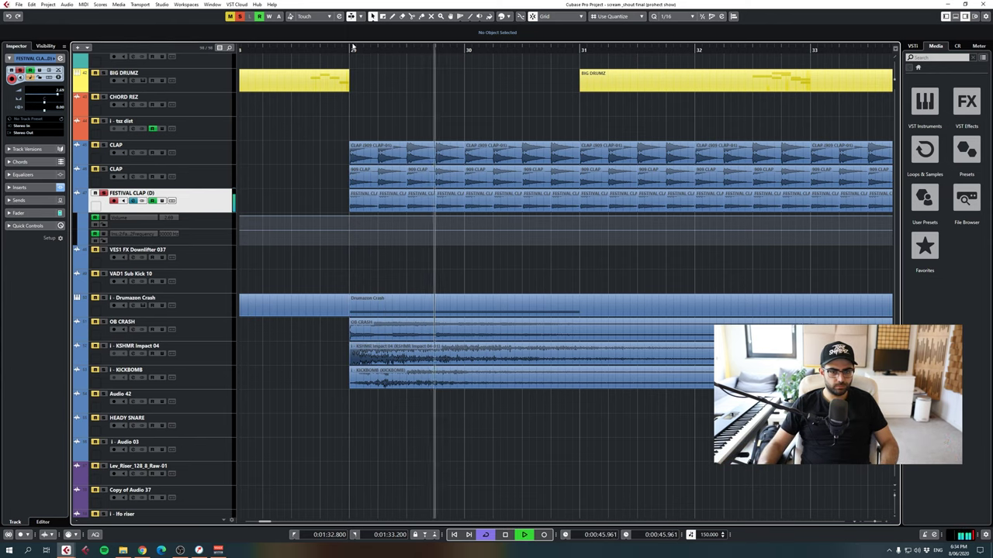
key(space)
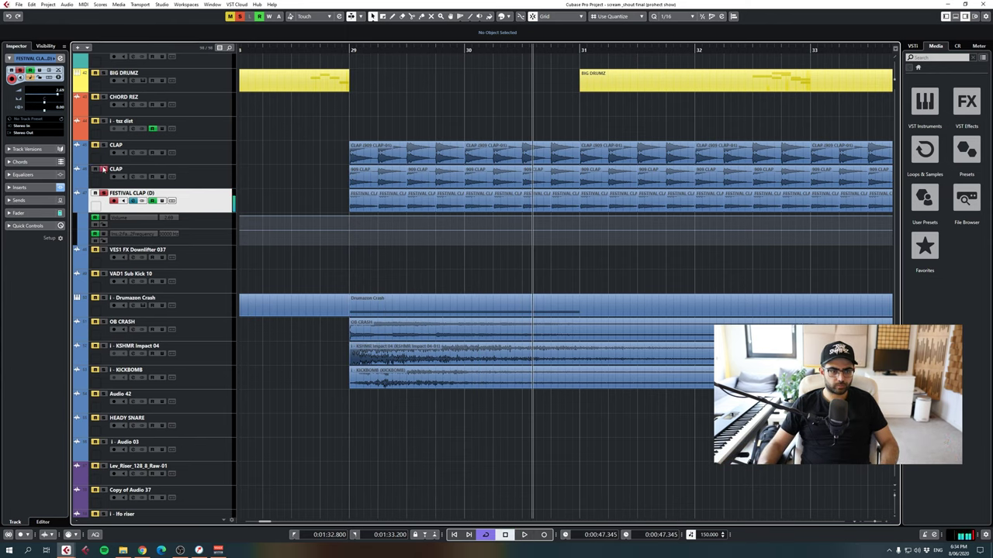
- Add the first CLAP track to the solo and play all three clap layers together from bar 29
click(160, 146)
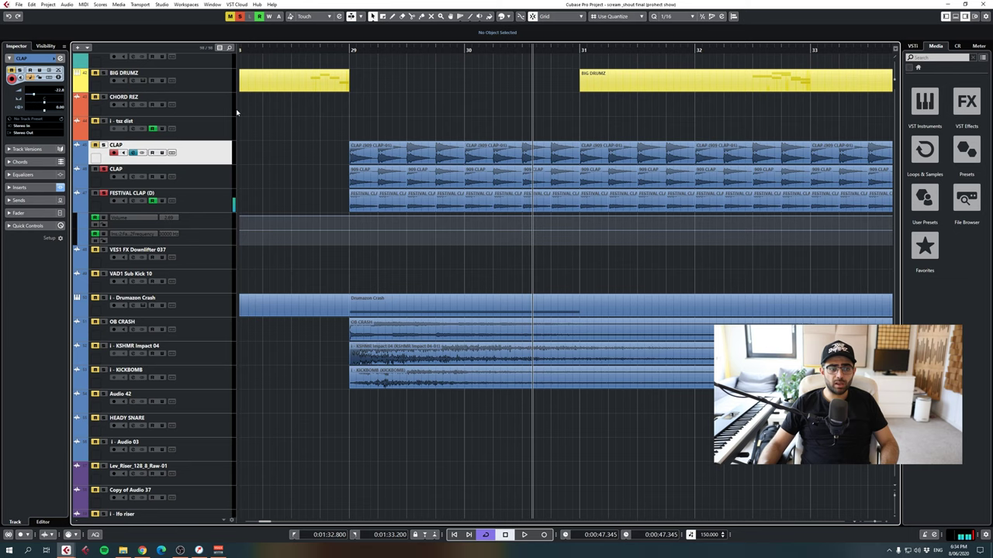
click(352, 49)
key(space)
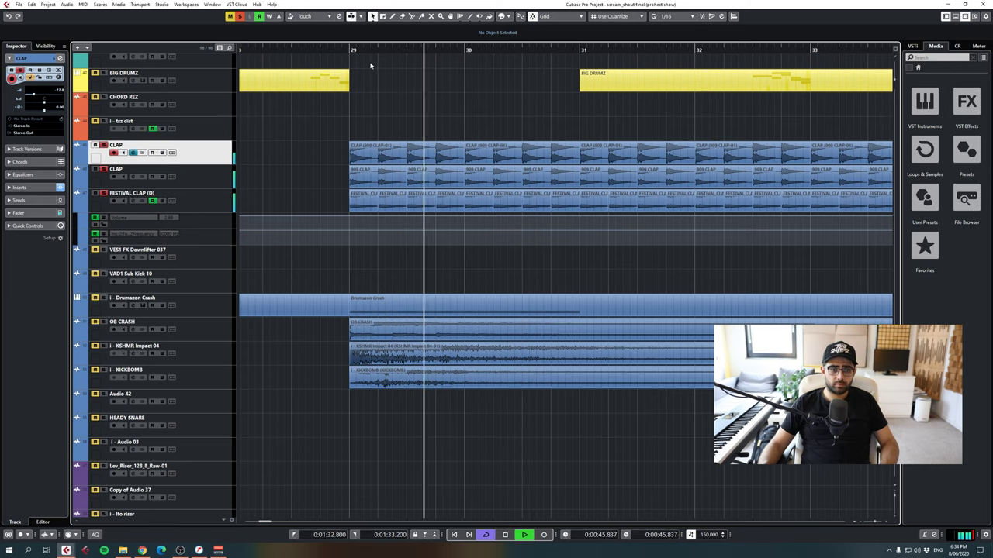
key(space)
- Review the first CLAP track's insert effects, opening both FabFilter Pro-Q 2 equalizers and CamelCrusher in its channel settings
click(132, 153)
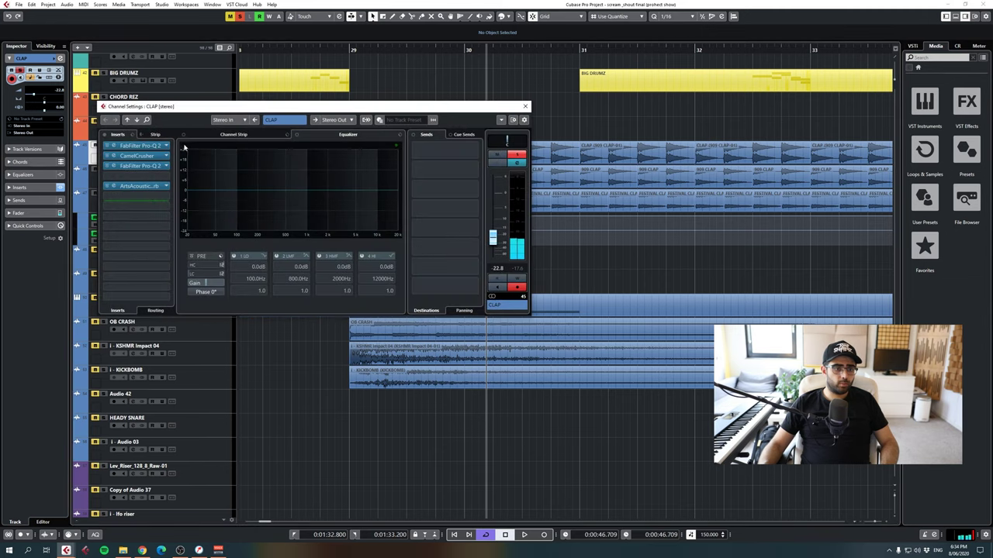
drag(203, 112, 477, 170)
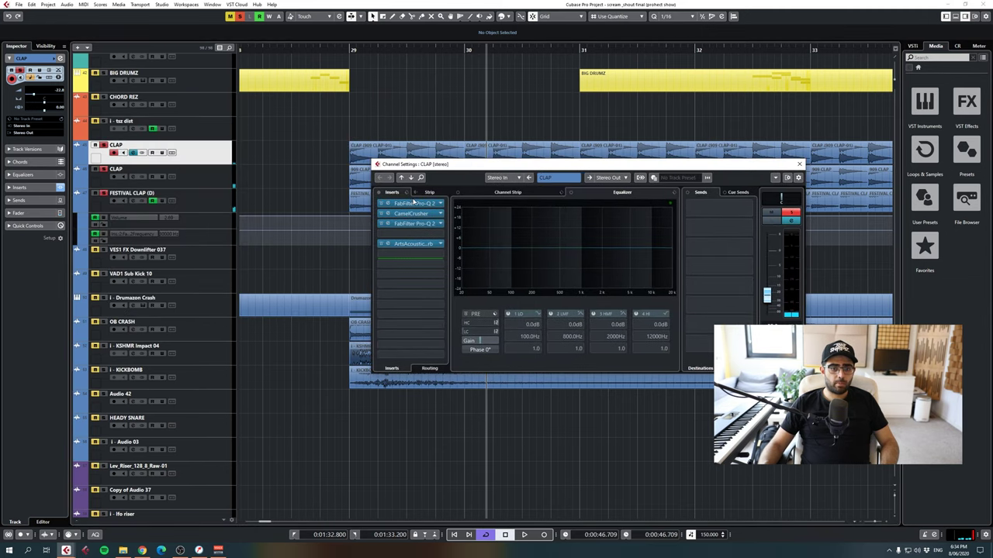
click(414, 205)
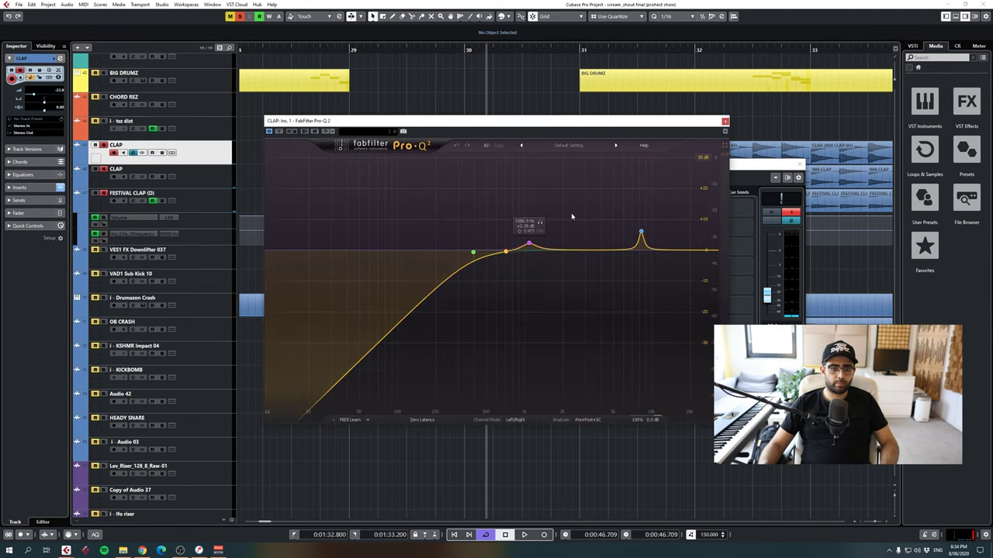
click(724, 122)
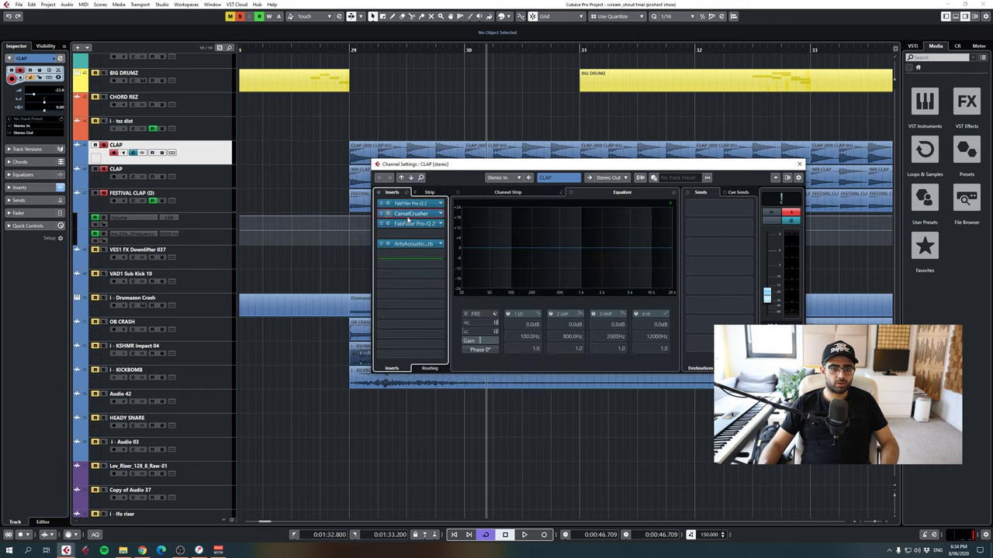
click(409, 214)
click(558, 189)
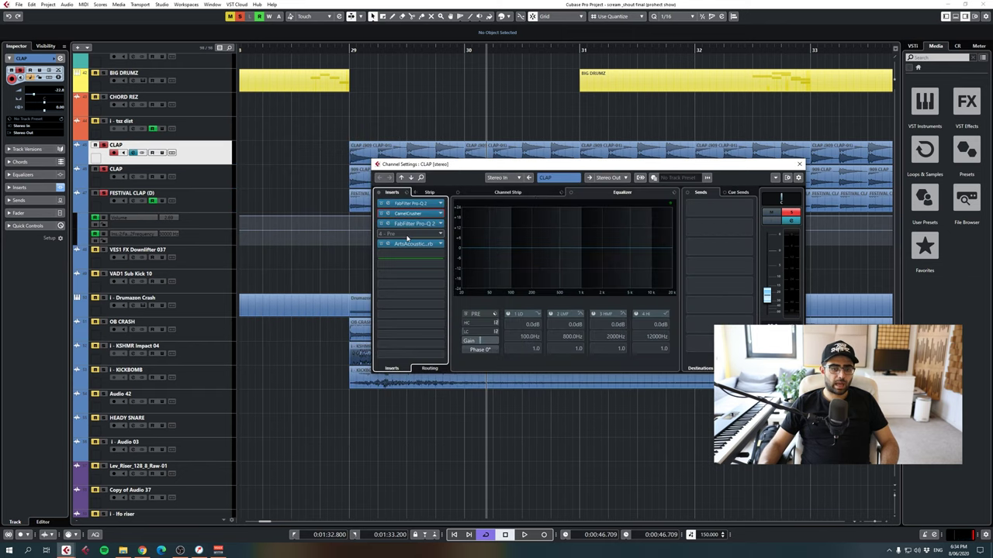
click(408, 224)
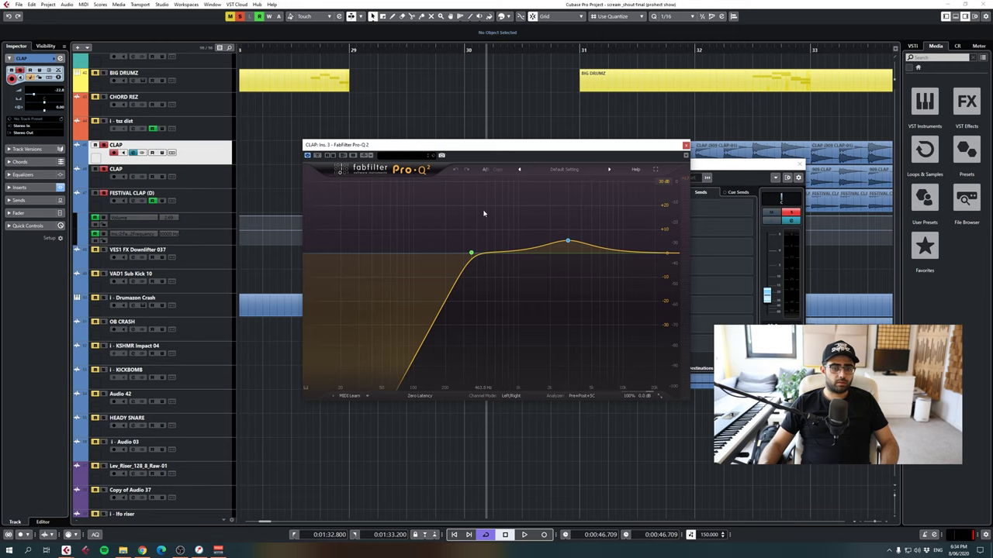
click(685, 146)
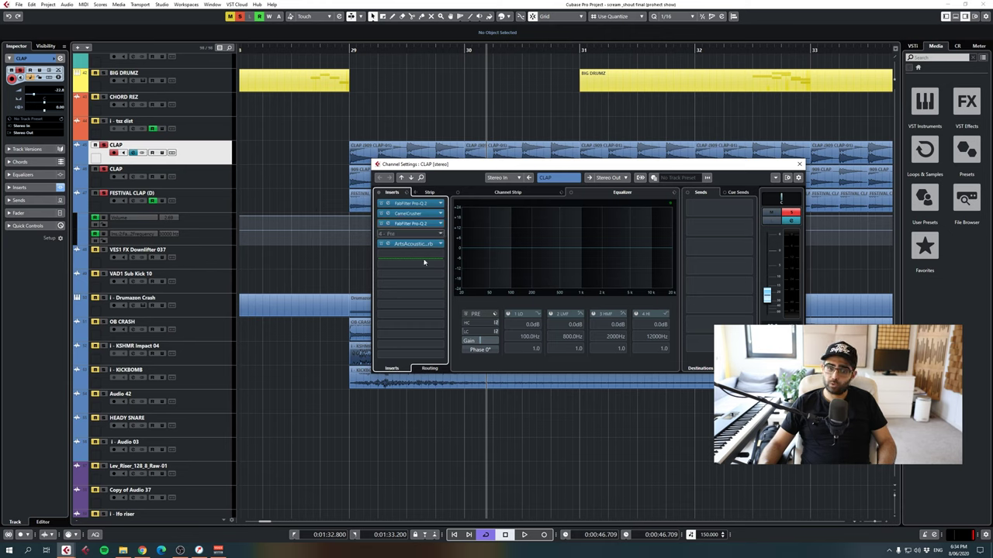
click(799, 164)
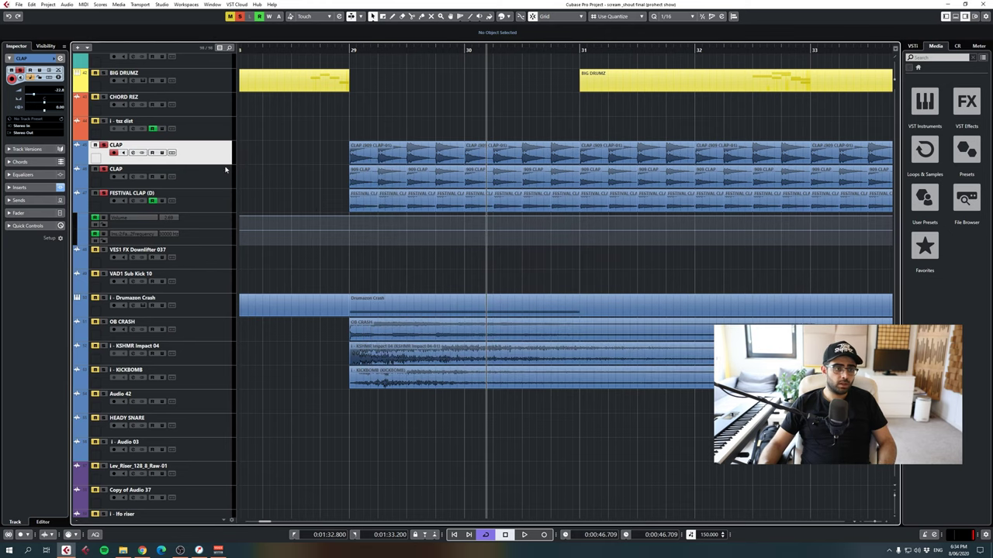
- Examine the Sonalksis SV-517Mk2 equalizer insert in the second CLAP track's channel settings
click(225, 169)
click(134, 178)
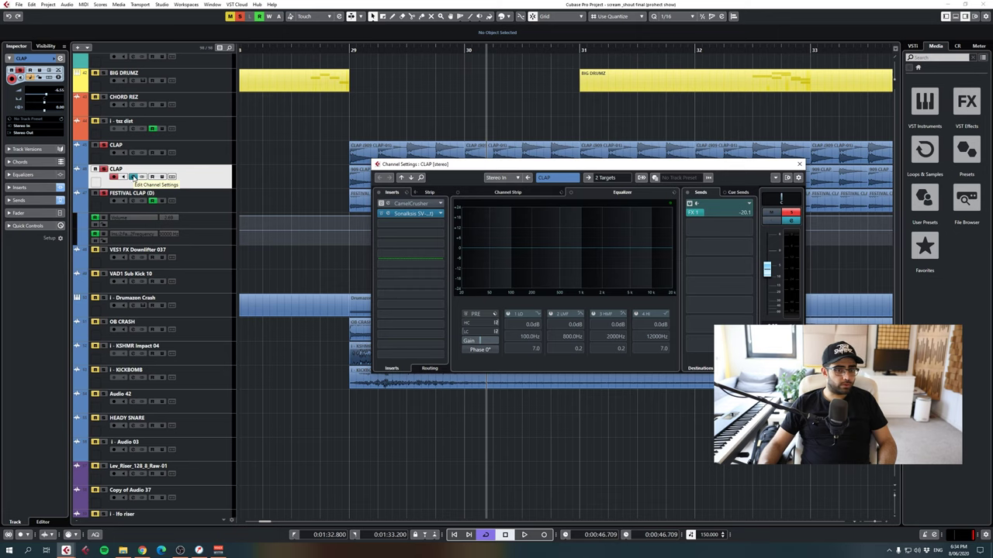
click(415, 213)
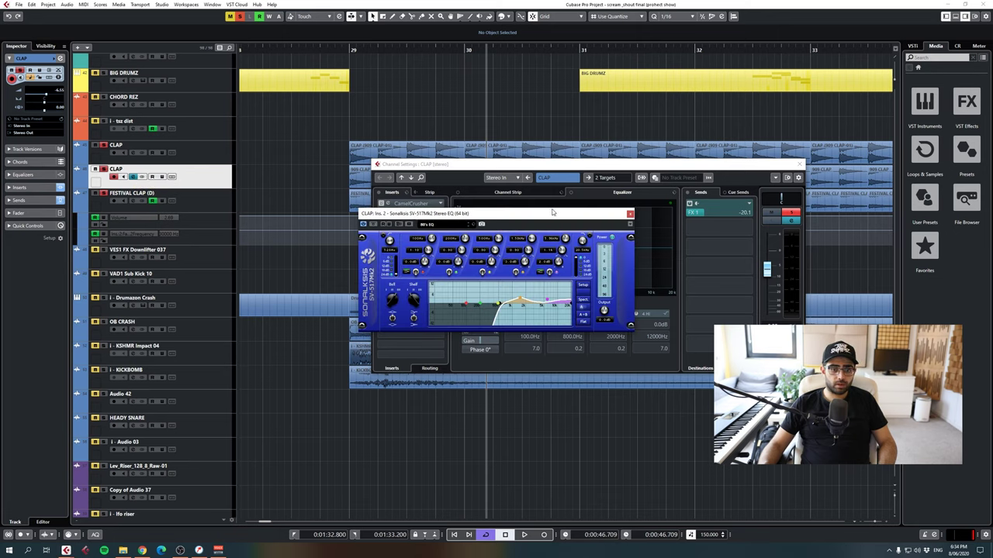
click(630, 213)
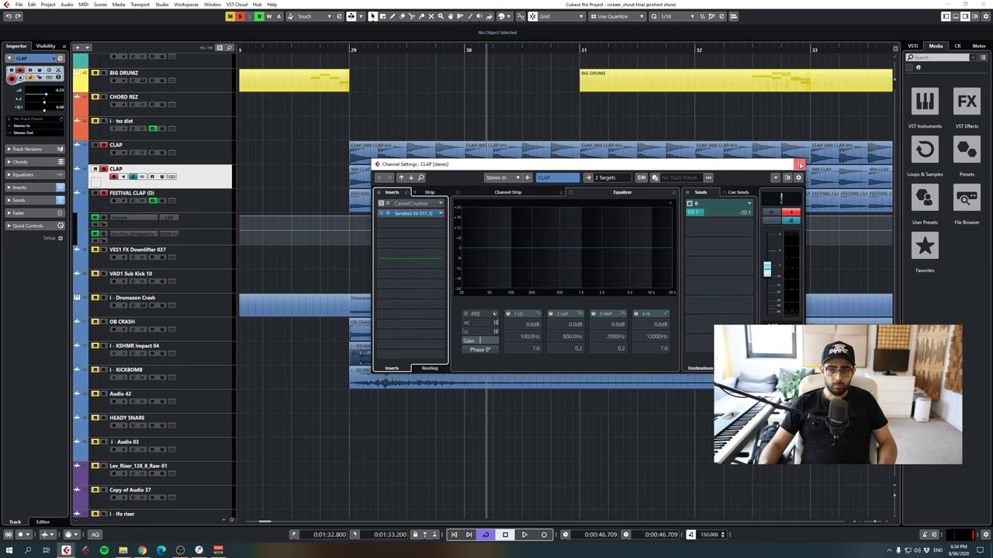
click(799, 165)
- Examine the FabFilter Pro-Q 2 insert in the channel settings of the FESTIVAL CLAP (D) track
click(166, 208)
click(132, 203)
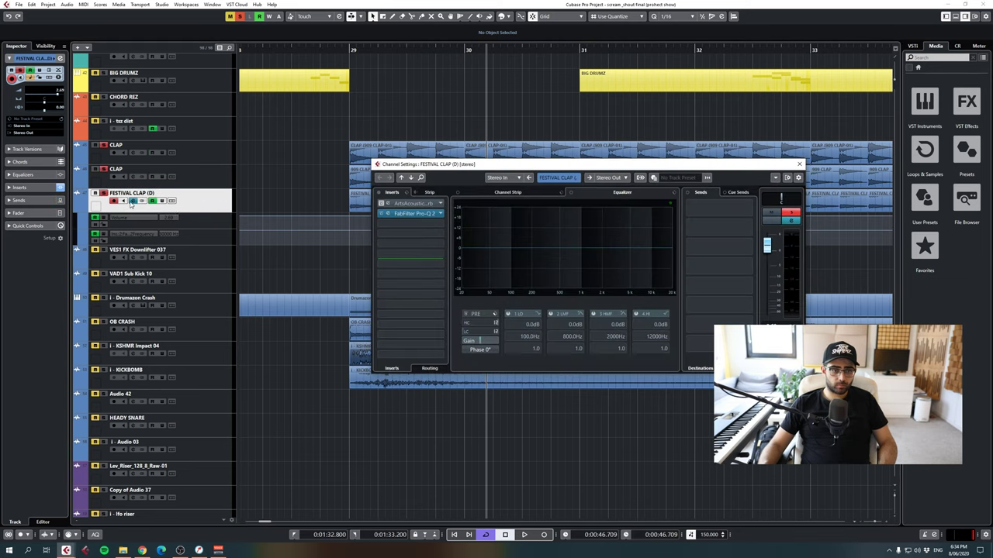
click(426, 213)
click(725, 123)
click(805, 163)
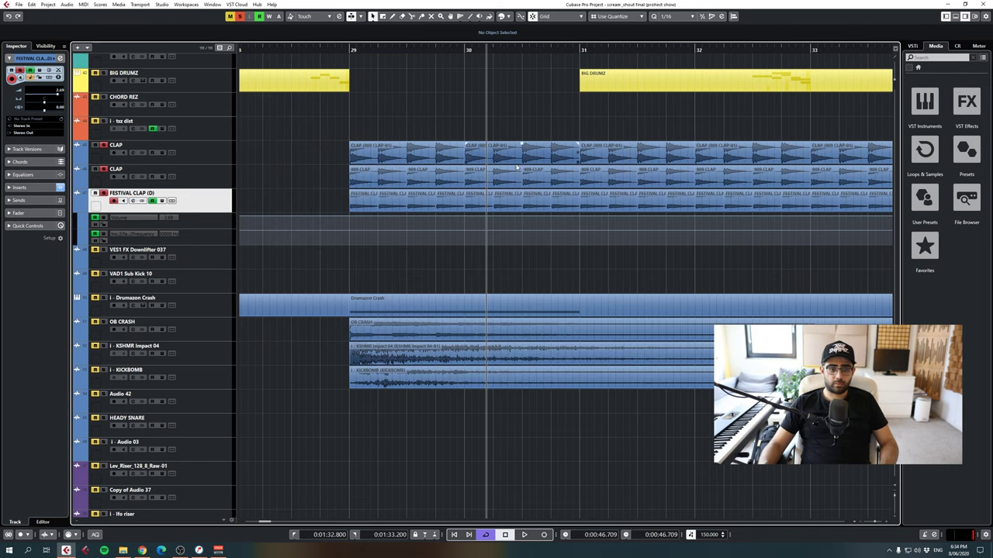
- Play the soloed clap layers from the song's start, around bar 12 and around bar 29, toggling the first CLAP track's solo
drag(366, 48, 227, 37)
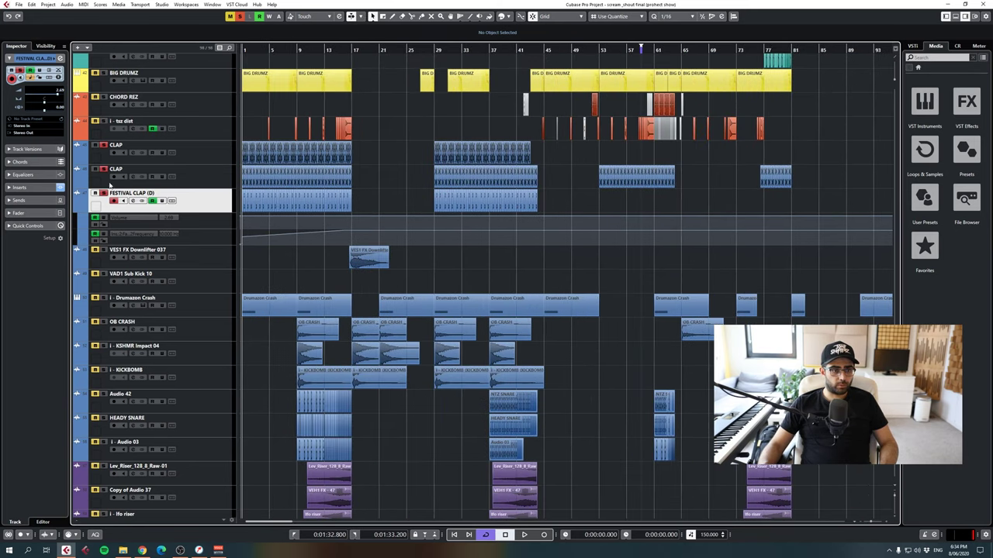
key(space)
key(g)
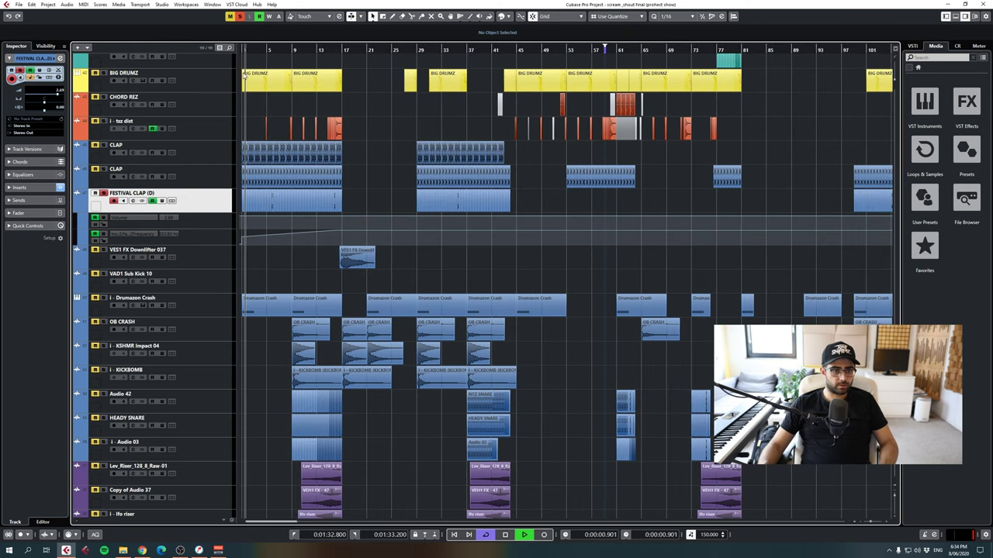
click(309, 50)
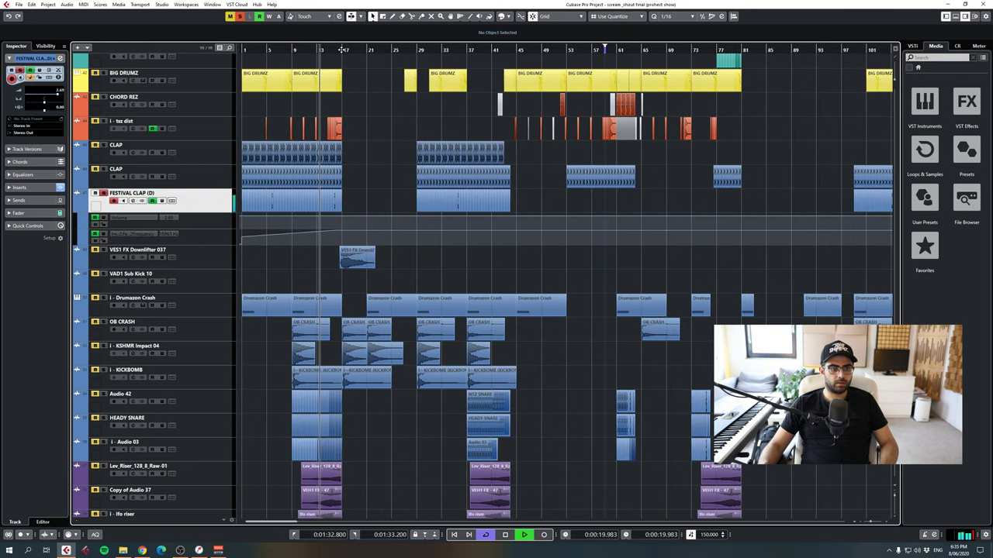
drag(403, 49, 413, 50)
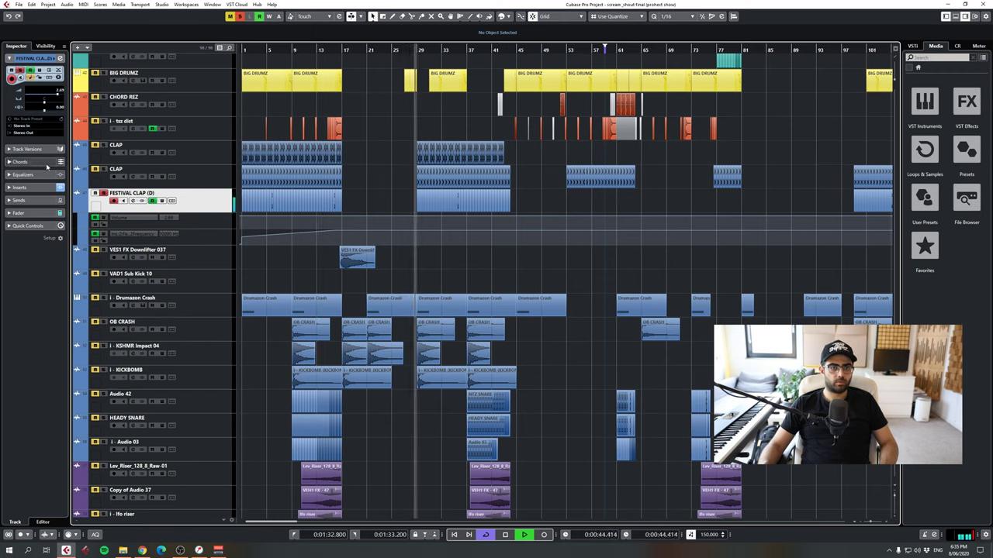
click(104, 146)
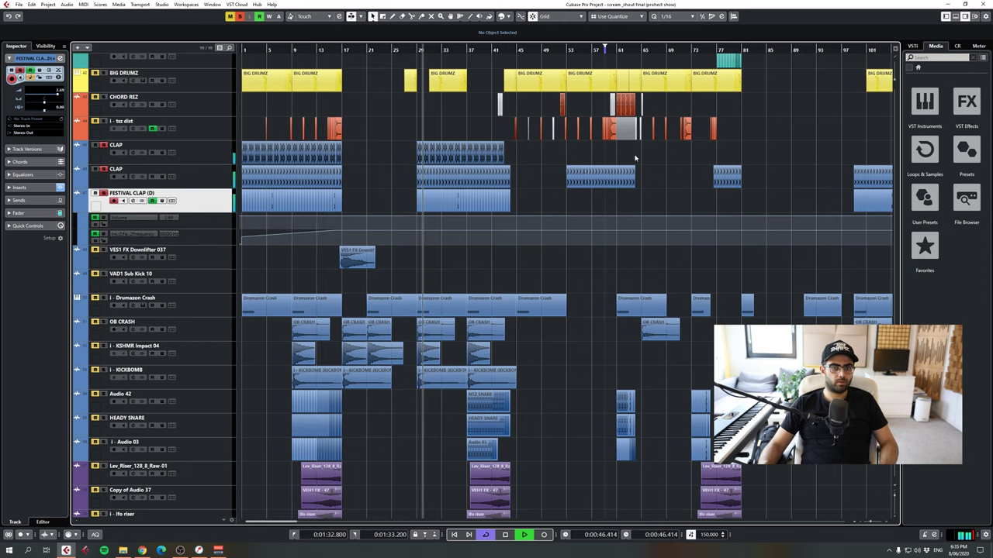
key(space)
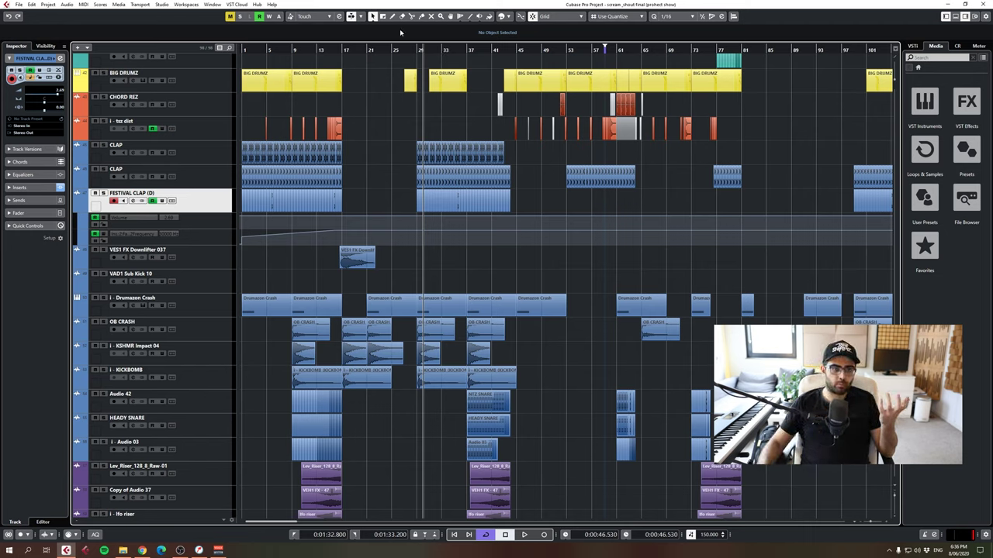
- Solo the i - tsz dist track, locate to its section around bar 14, and clear the solo
click(194, 132)
click(103, 121)
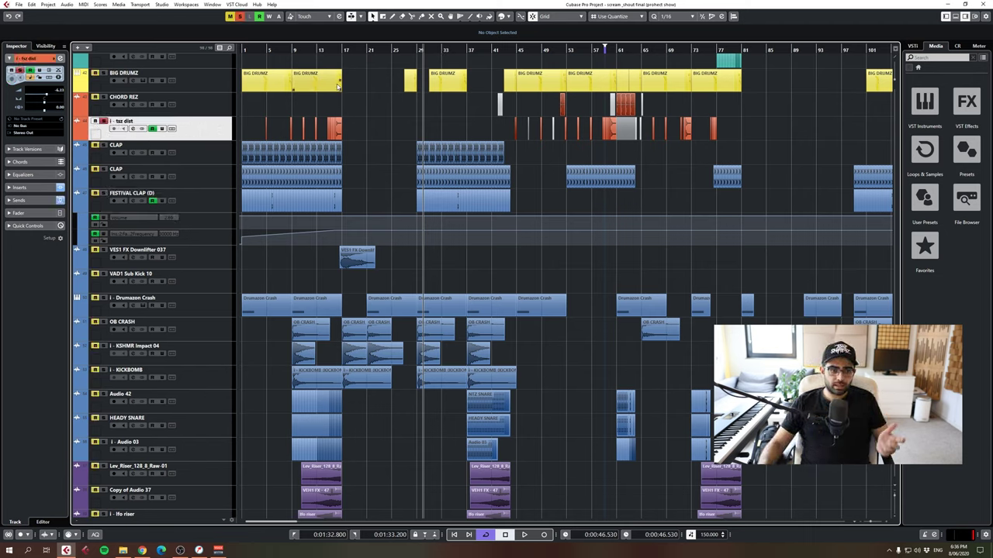
mouse_move(328, 50)
mouse_down()
mouse_move(329, 73)
mouse_move(328, 60)
mouse_up()
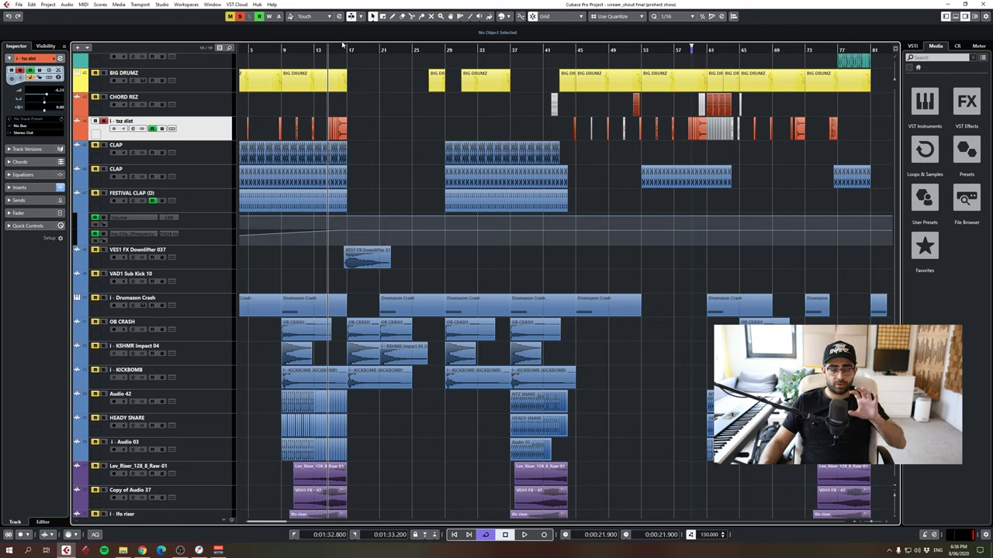
click(104, 121)
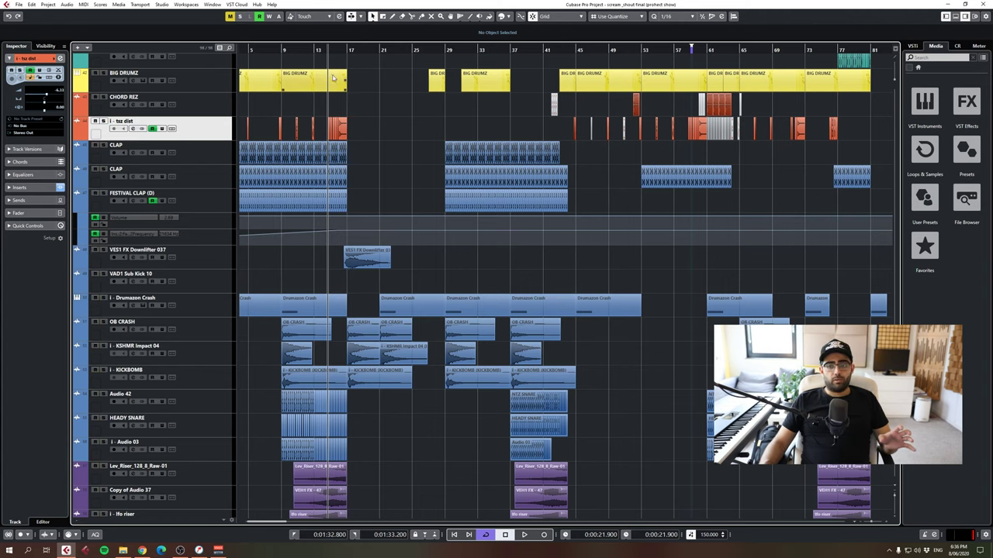
- Play the CHORD REZ track soloed around bar 61, clear its solo and locate to bar 31
drag(728, 48, 508, 48)
click(104, 97)
key(space)
key(space)
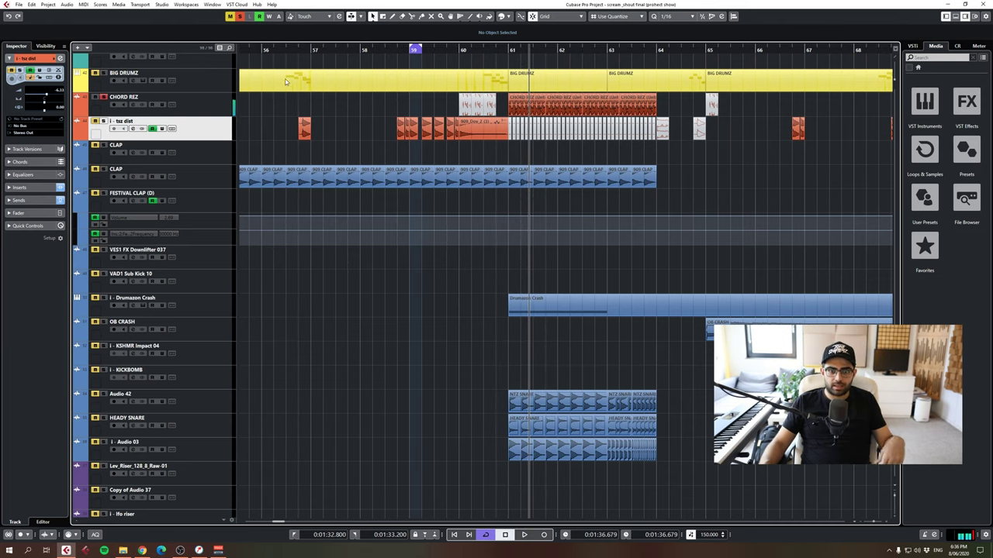
mouse_move(367, 50)
mouse_down()
mouse_move(368, 37)
mouse_move(272, 41)
mouse_move(267, 58)
mouse_move(387, 58)
mouse_move(373, 62)
mouse_up()
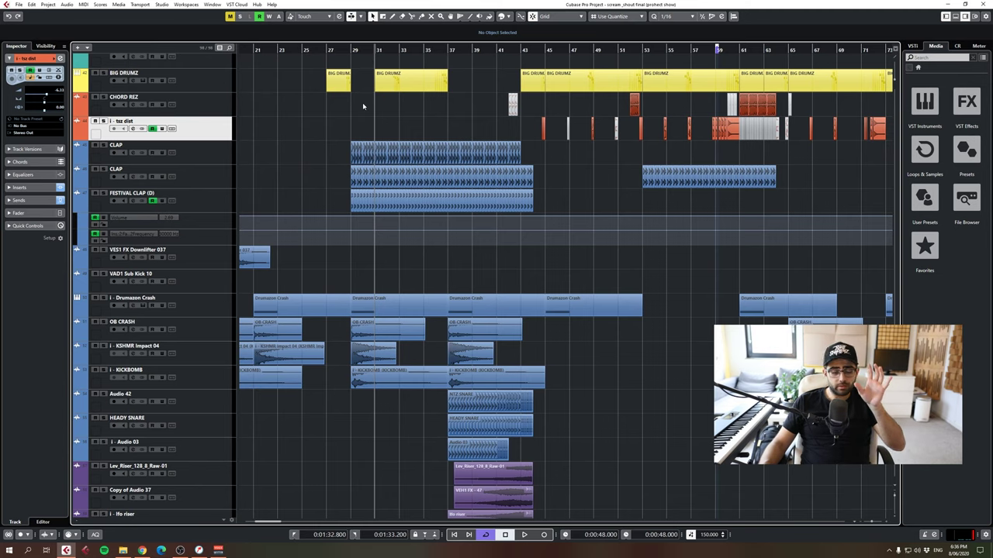
- Solo i - Drumazon Crash, open its Drumazon instrument and play the crash from around bar 9
drag(354, 51, 300, 71)
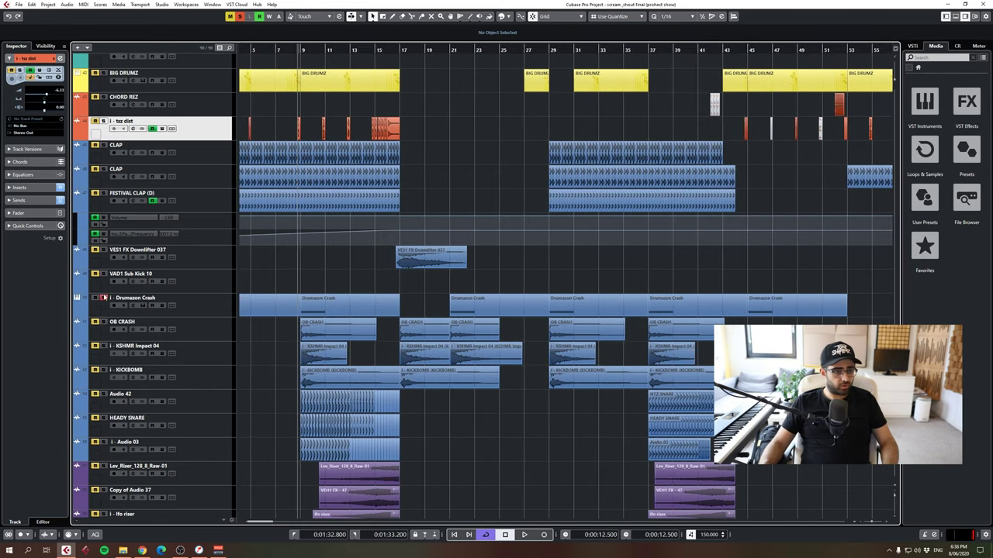
click(218, 302)
click(58, 140)
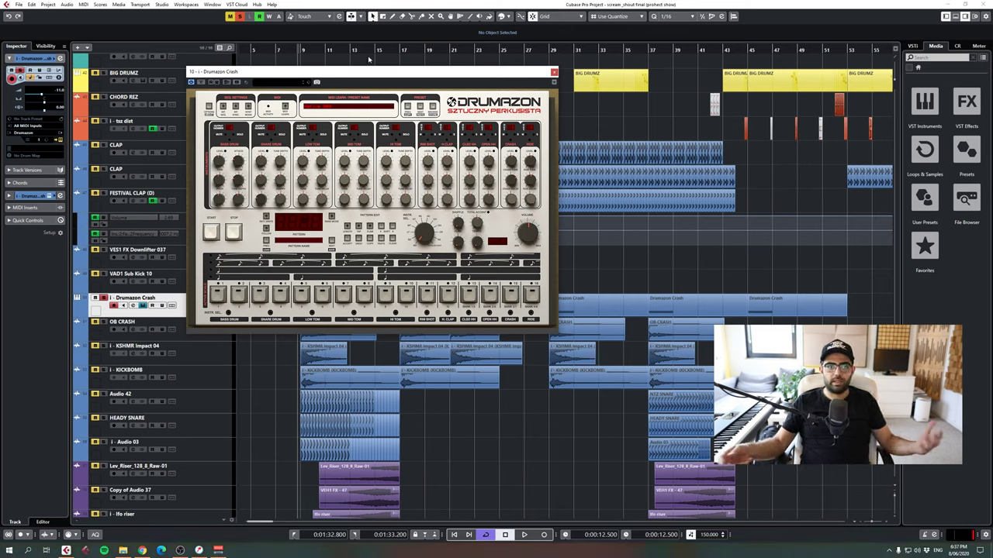
drag(256, 70, 388, 52)
key(space)
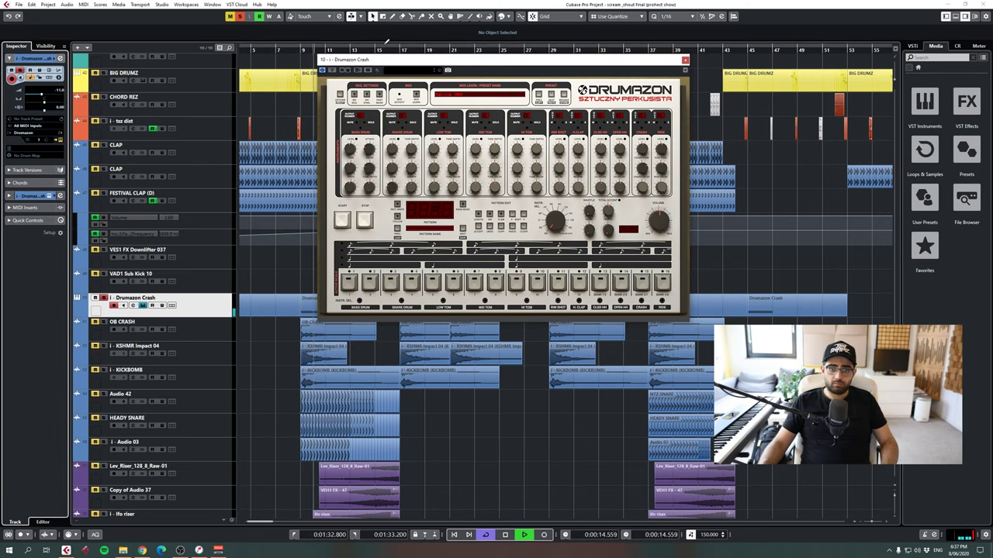
key(space)
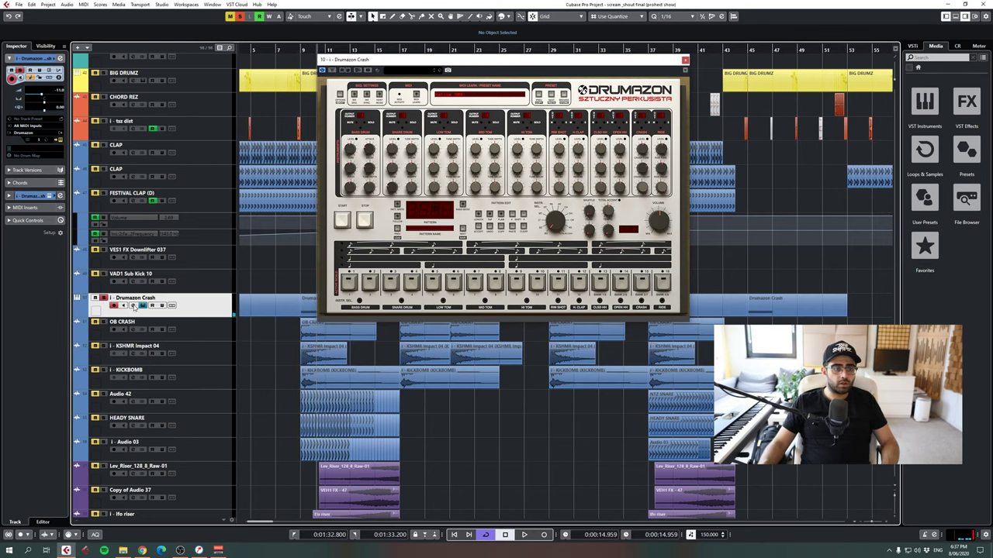
- Review the i - Drumazon Crash channel inserts, opening FabFilter Pro-Q, Bionic Delay and the Sonalksis SV-315Mk2 compressor
click(143, 305)
click(685, 60)
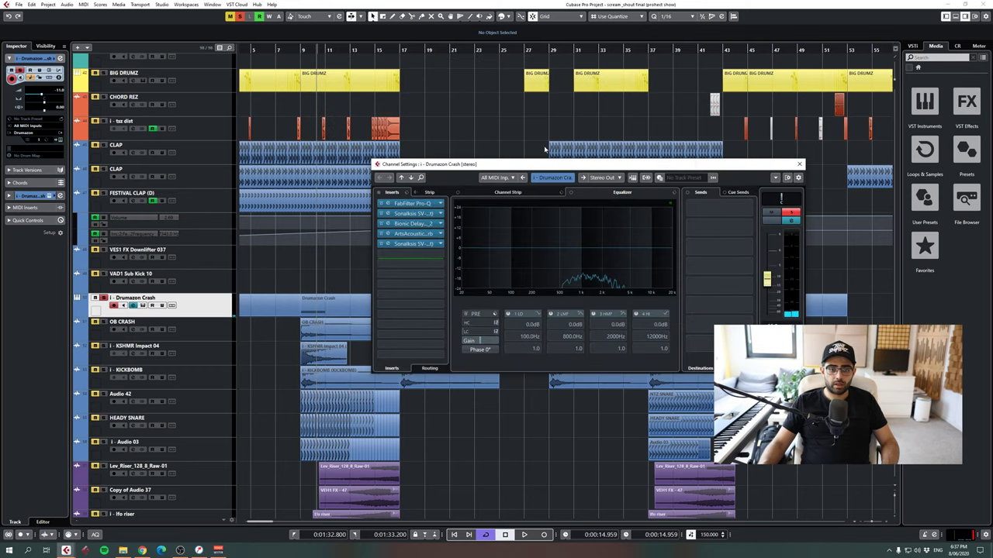
click(411, 203)
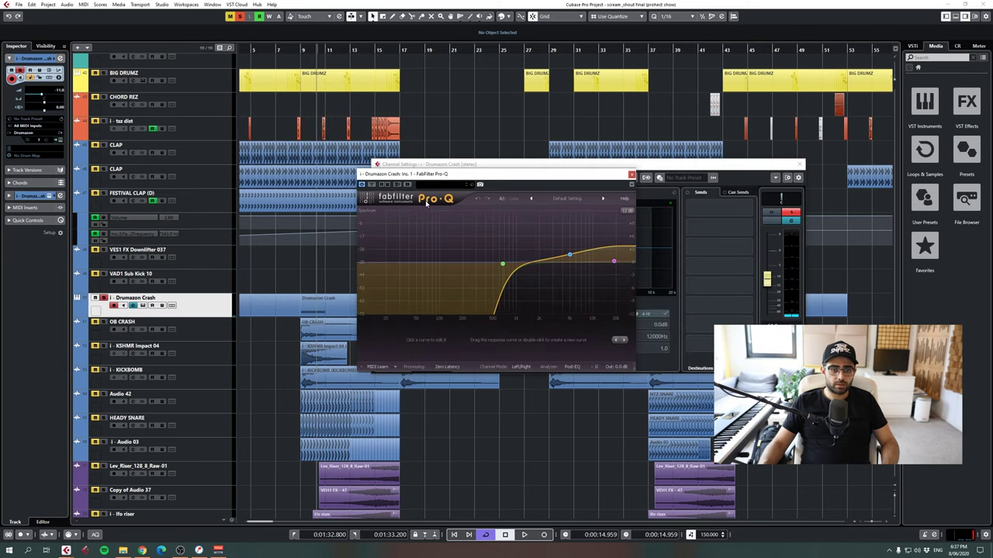
click(632, 174)
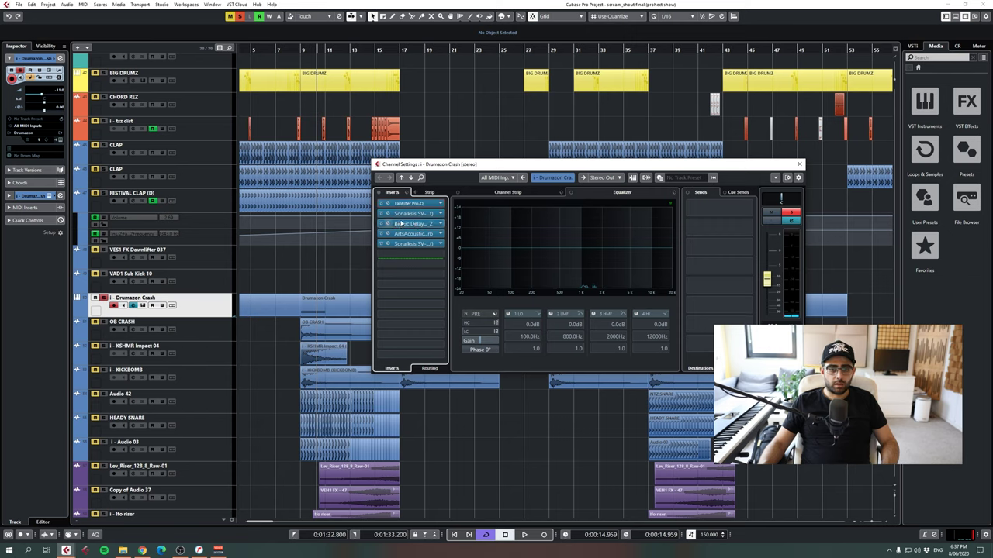
click(411, 223)
click(411, 214)
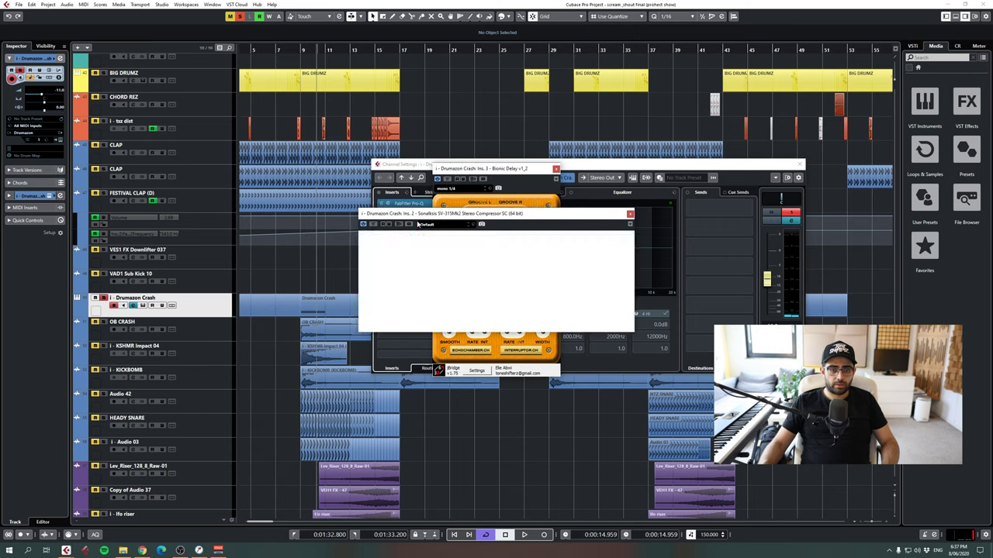
click(629, 217)
click(555, 168)
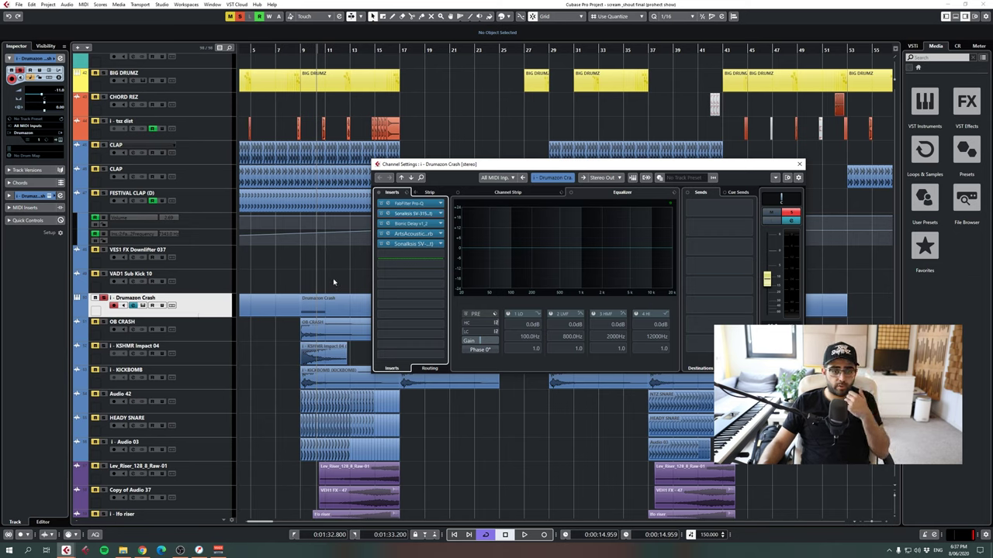
- Review the ArtsAcousticReverb and the second Sonalksis SV-315 compressor inserts on the i - Drumazon Crash channel
click(411, 234)
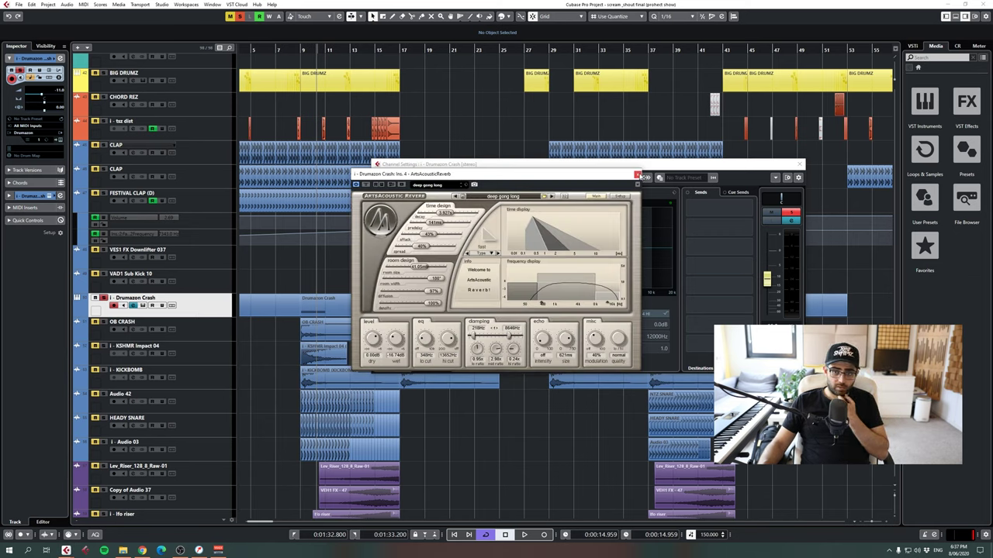
click(637, 174)
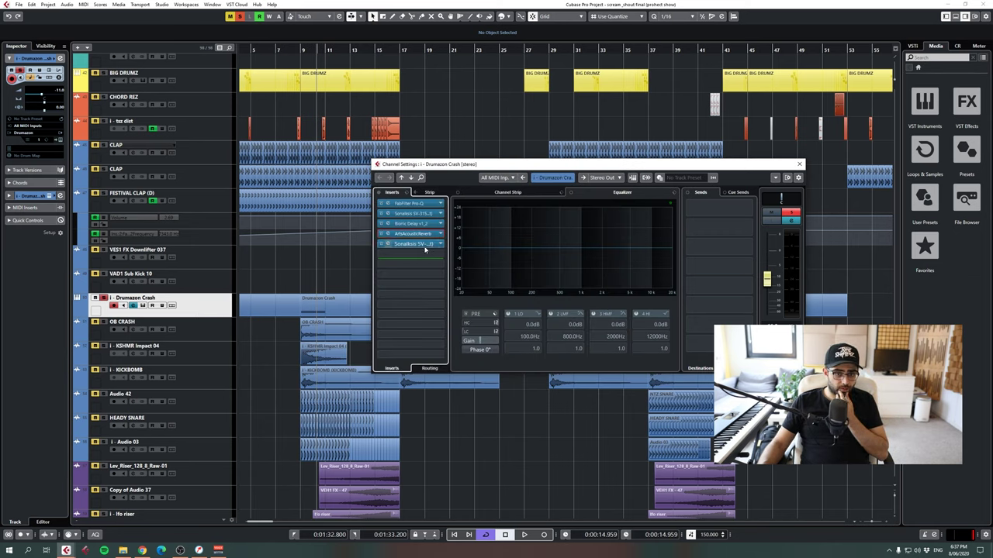
click(407, 250)
click(629, 214)
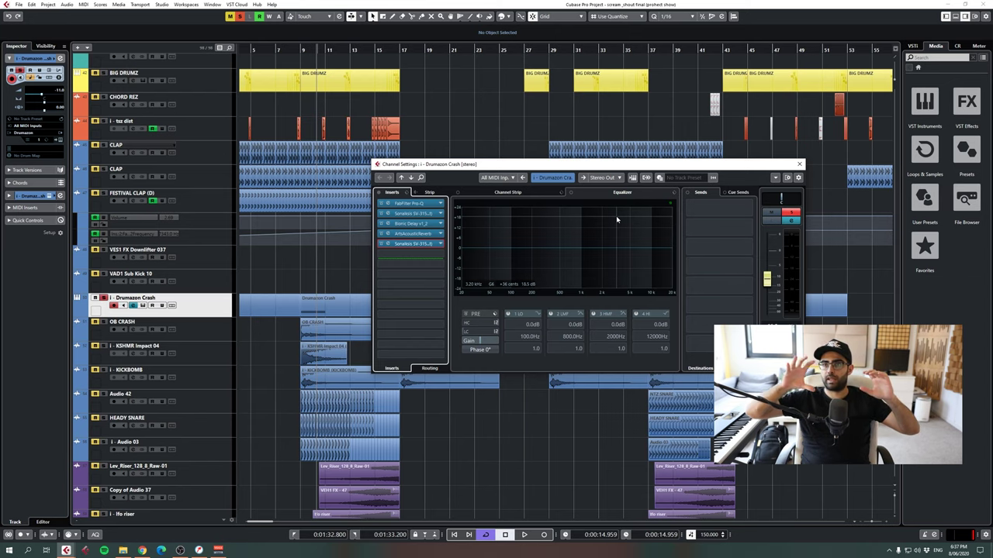
- Play the Drumazon crash from bar 9, first on its own and again with OB CRASH soloed alongside it
key(space)
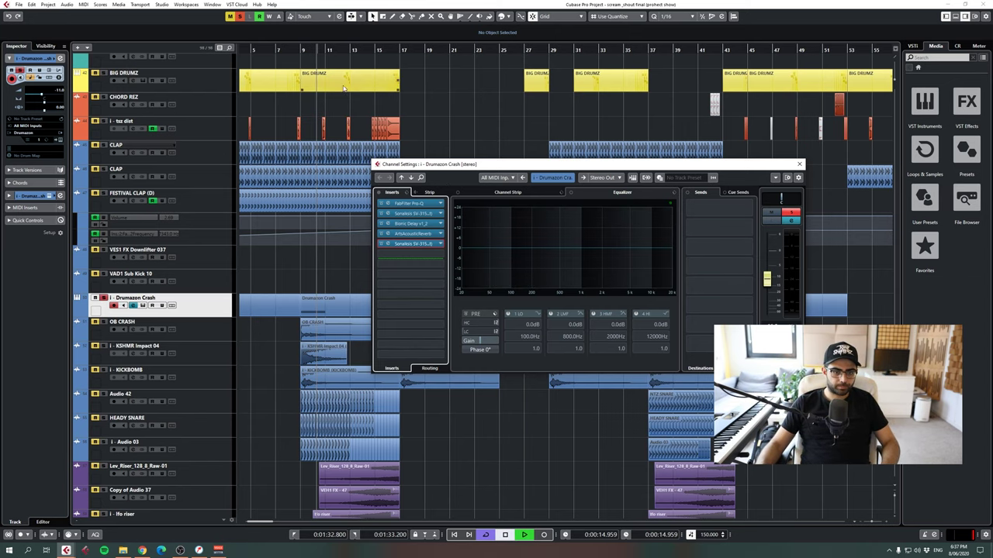
click(301, 50)
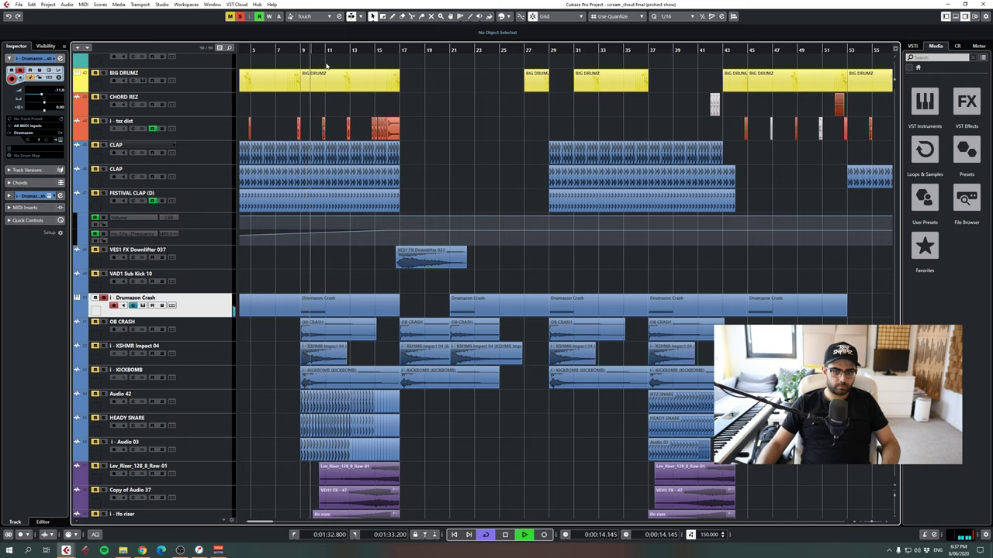
key(space)
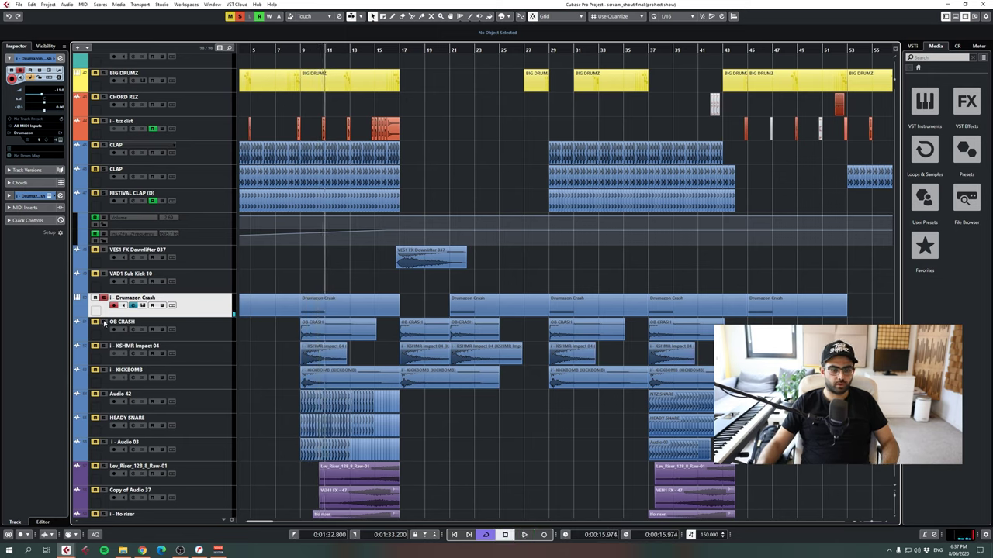
click(302, 49)
key(space)
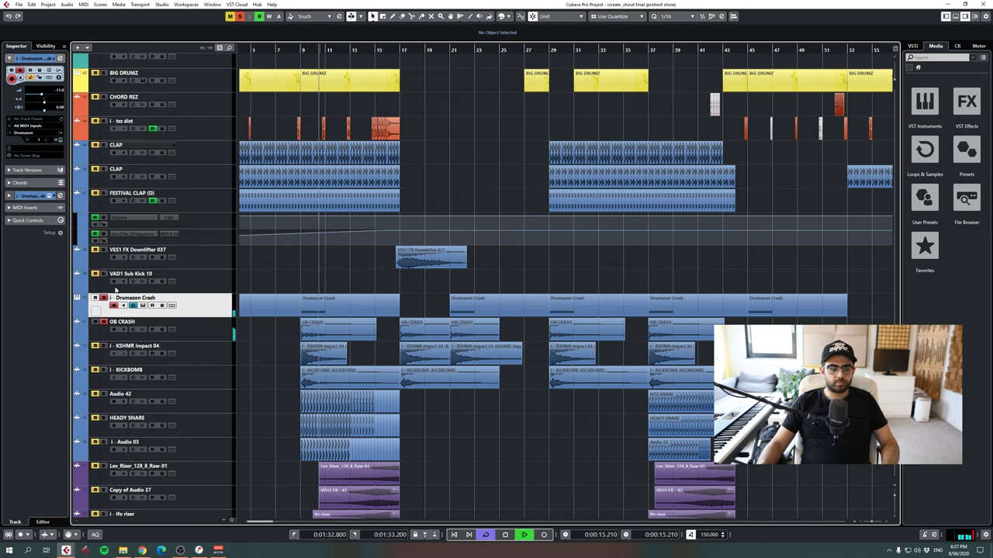
key(space)
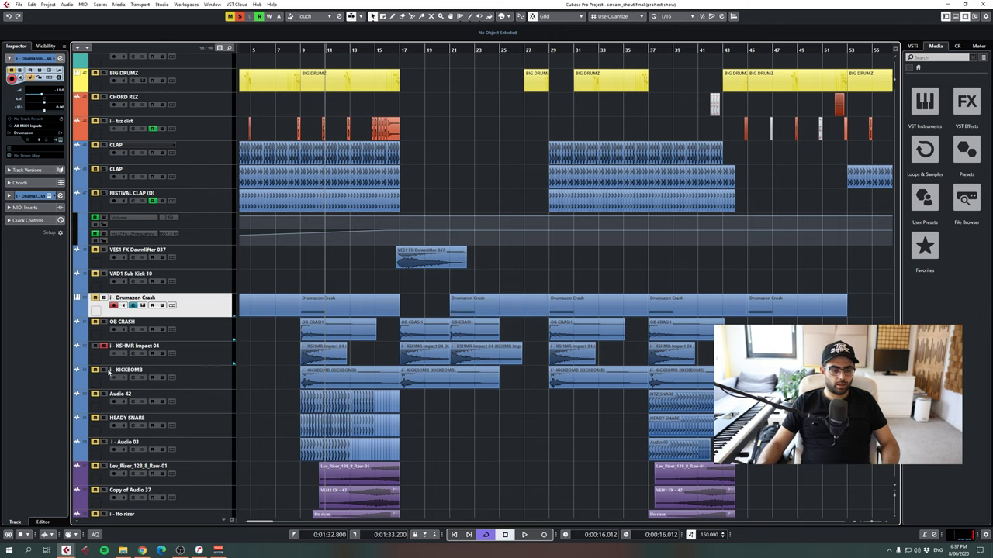
- Play the i - KSHMR Impact 04 and i - KICKBOMB tracks soloed together from bar 9
click(299, 49)
key(space)
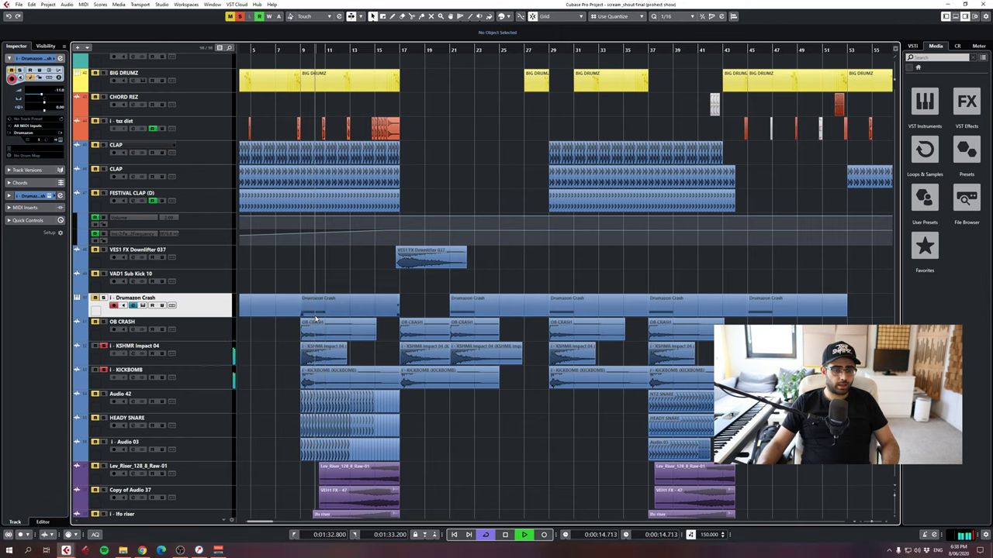
key(space)
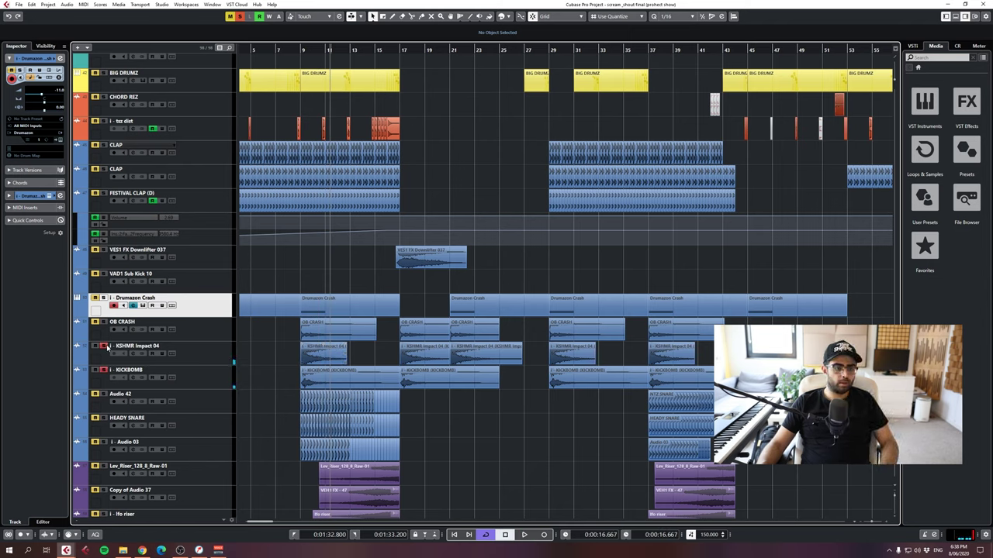
- Play i - KICKBOMB alone from bar 9, and play its second hit from bar 17
drag(301, 51, 313, 67)
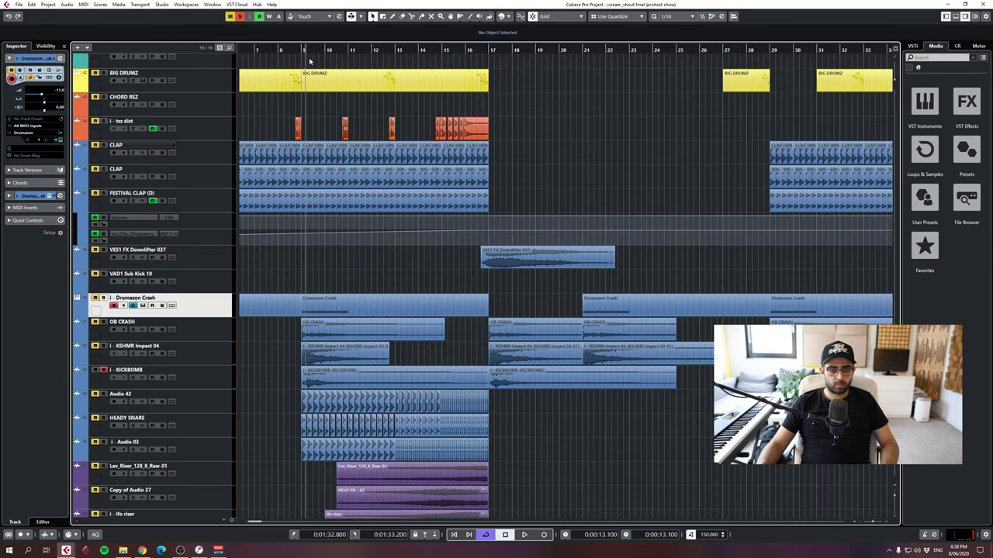
key(space)
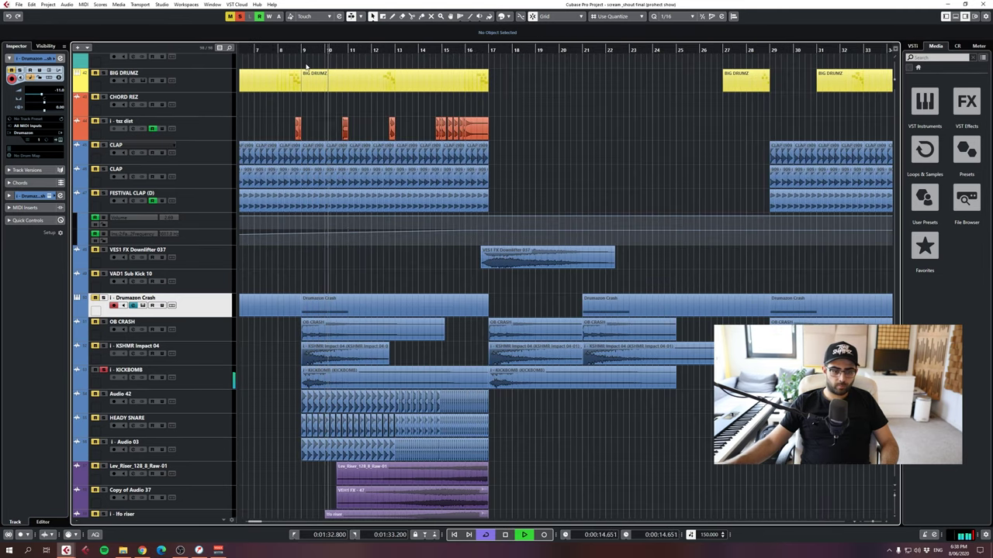
click(492, 56)
key(space)
- Check the i - KICKBOMB channel settings for inserts, select its event at bar 17 and clear the track's solo
click(132, 377)
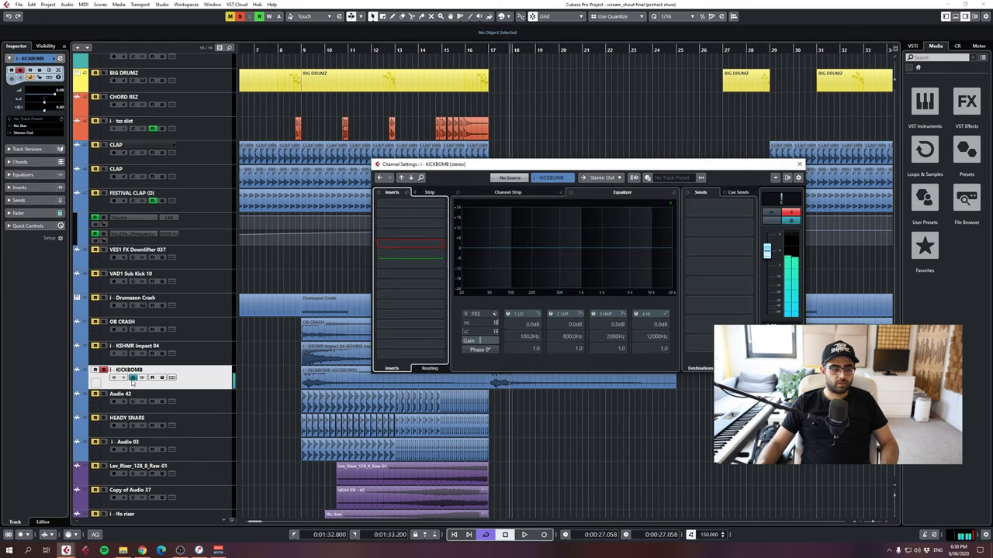
click(803, 164)
click(512, 383)
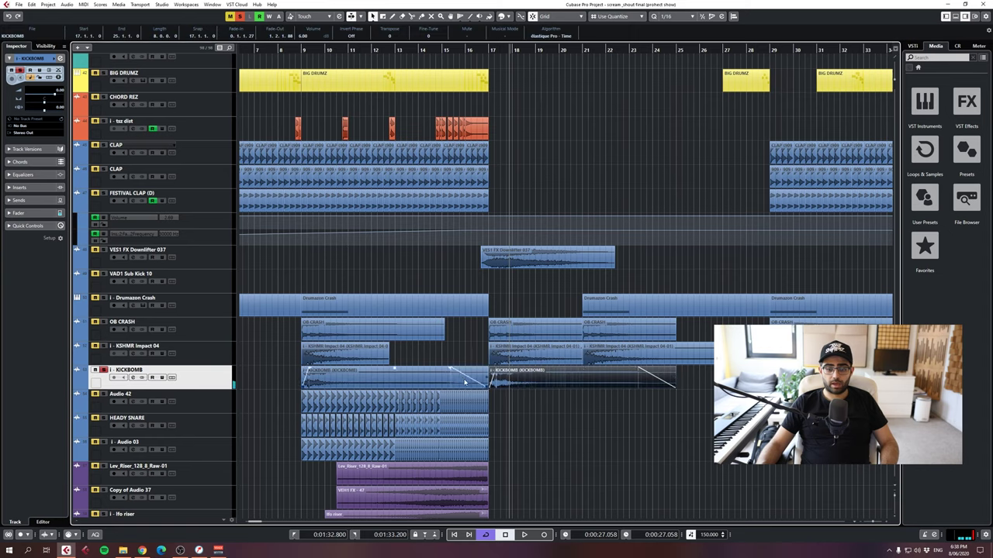
key(g)
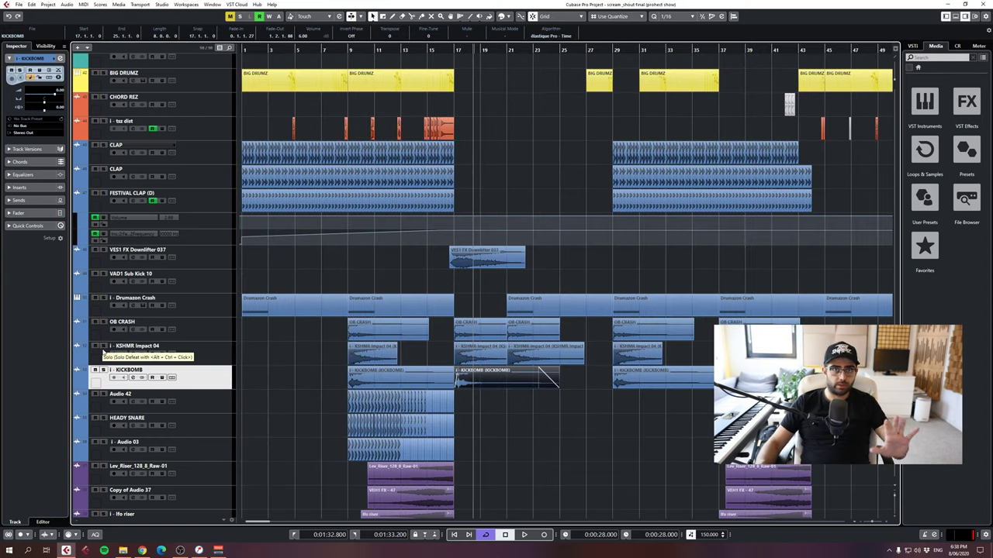
- Solo the Audio 42, HEADY SNARE and i - Audio 03 tracks and play the snare build from bar 9
scroll(338, 87, down, 4)
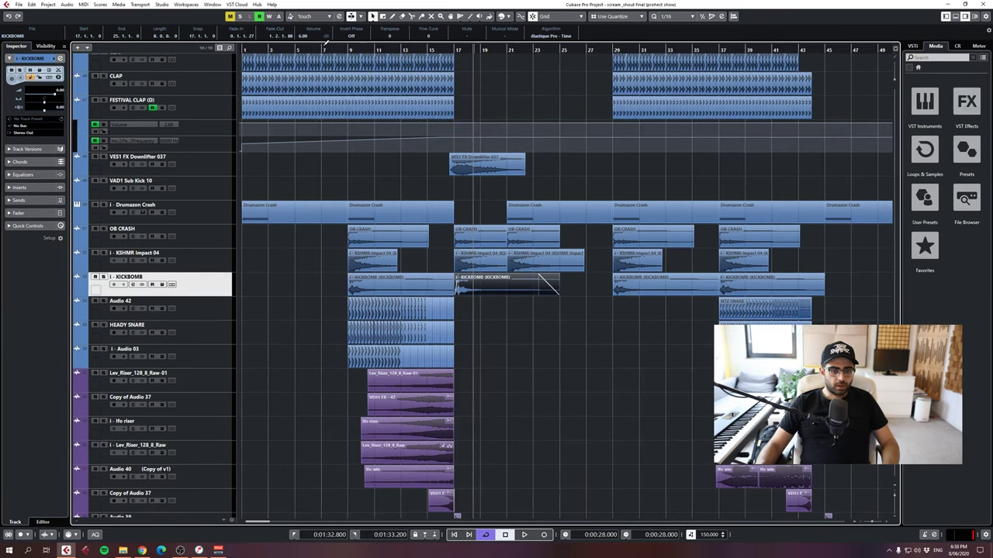
click(103, 301)
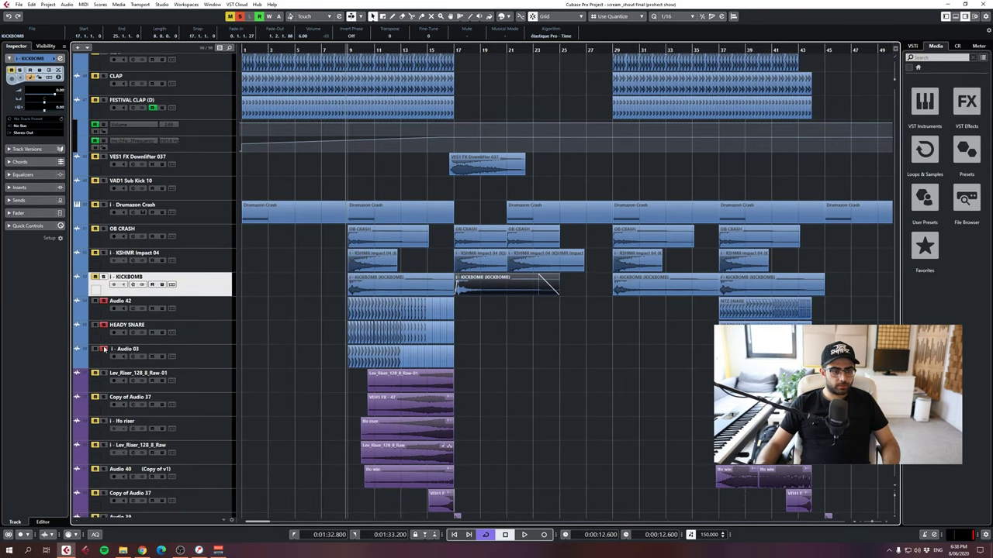
key(space)
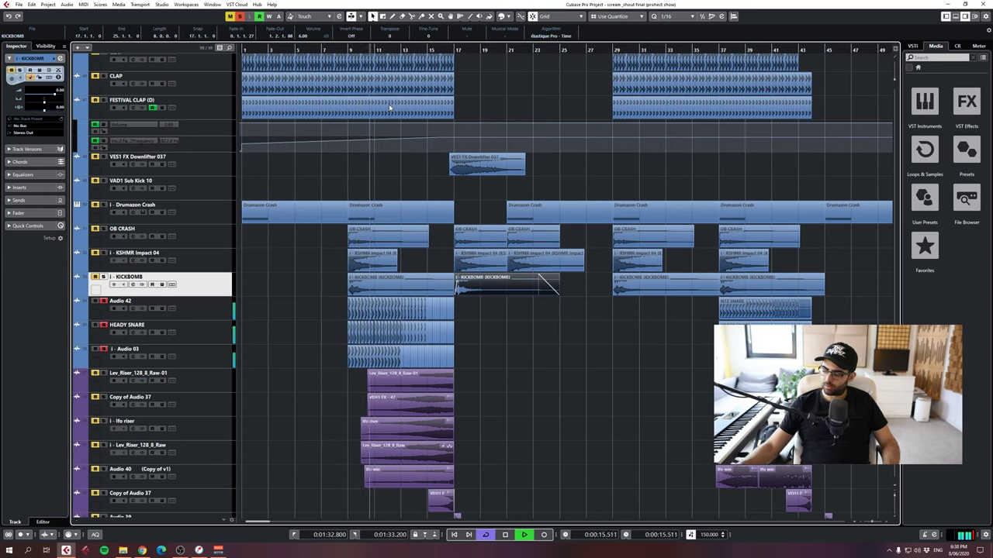
key(space)
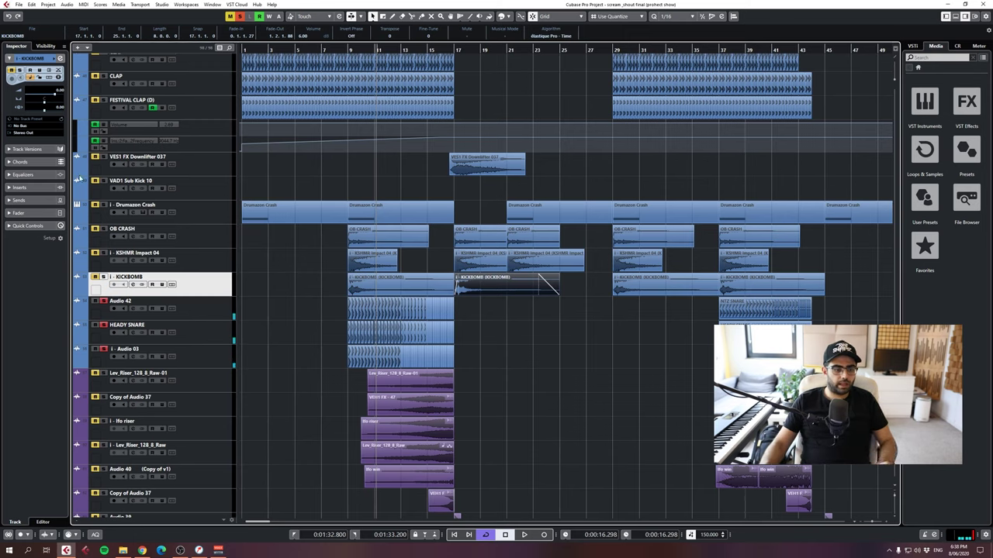
- Move the i - Audio 03 track above HEADY SNARE and locate to bar 9
drag(155, 355, 116, 321)
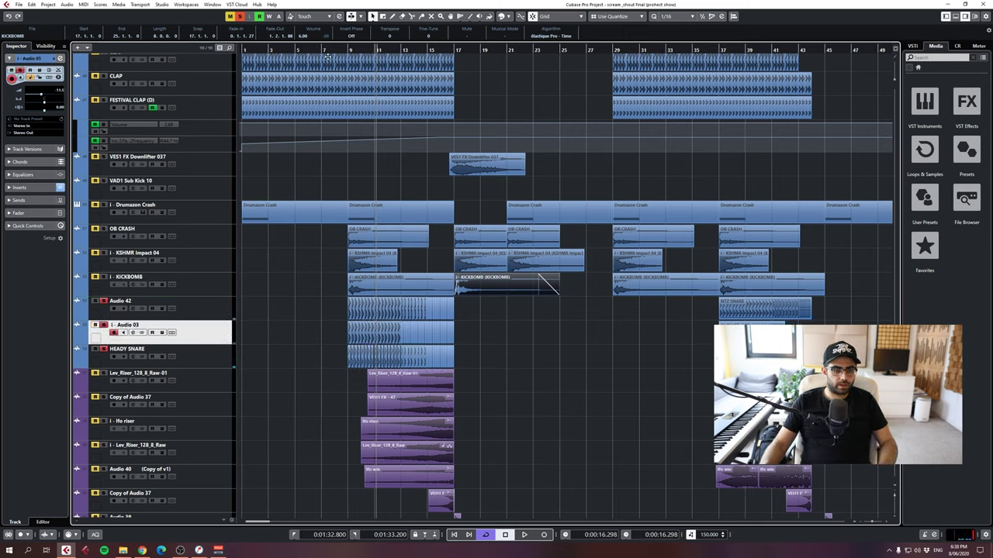
click(212, 351)
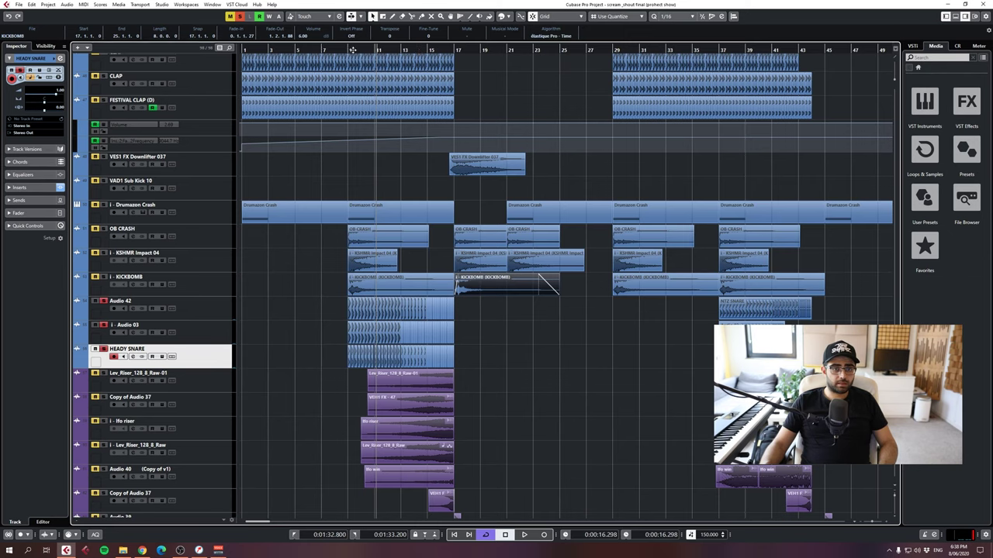
drag(353, 50, 341, 64)
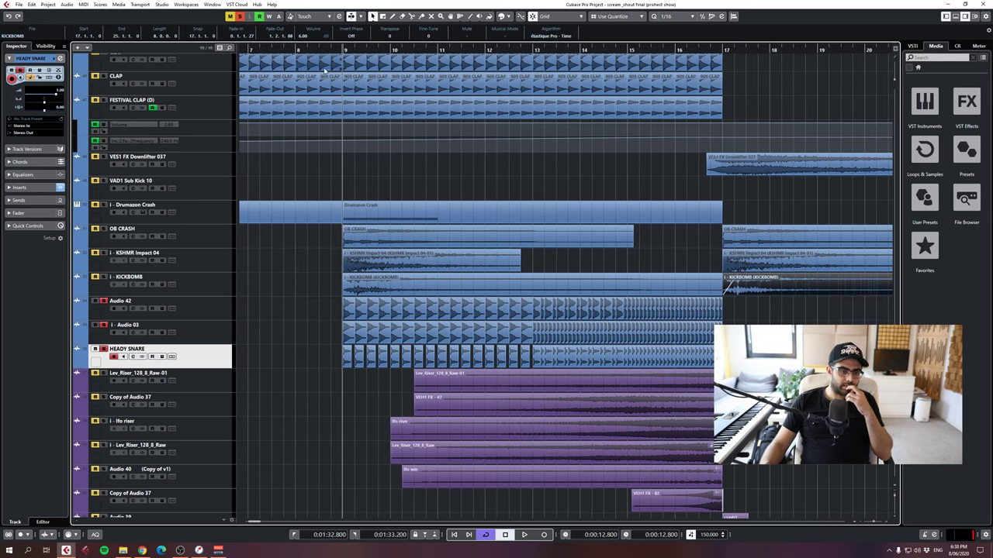
- Clear the HEADY SNARE solo and play the build with Audio 42 and i - Audio 03, toggling their solos to compare them
click(104, 349)
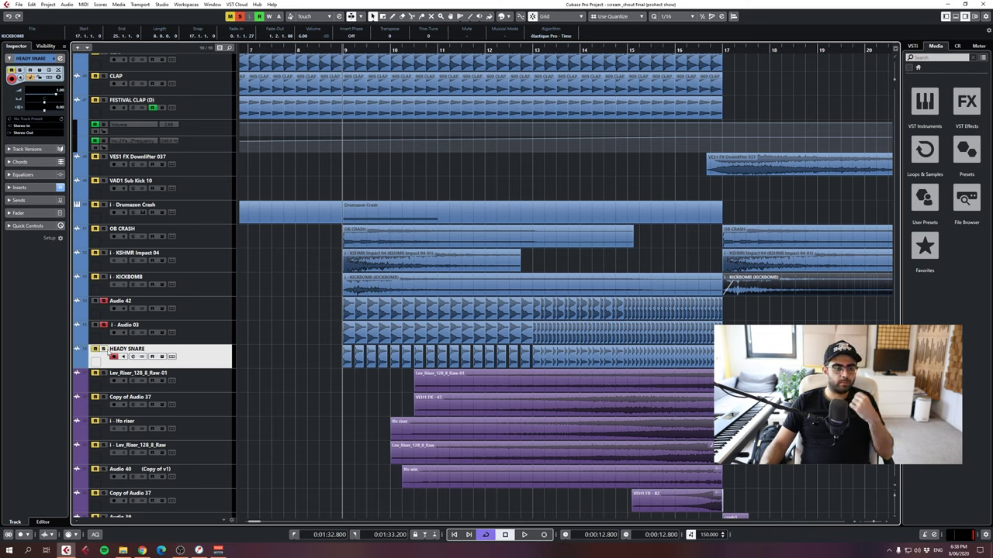
key(space)
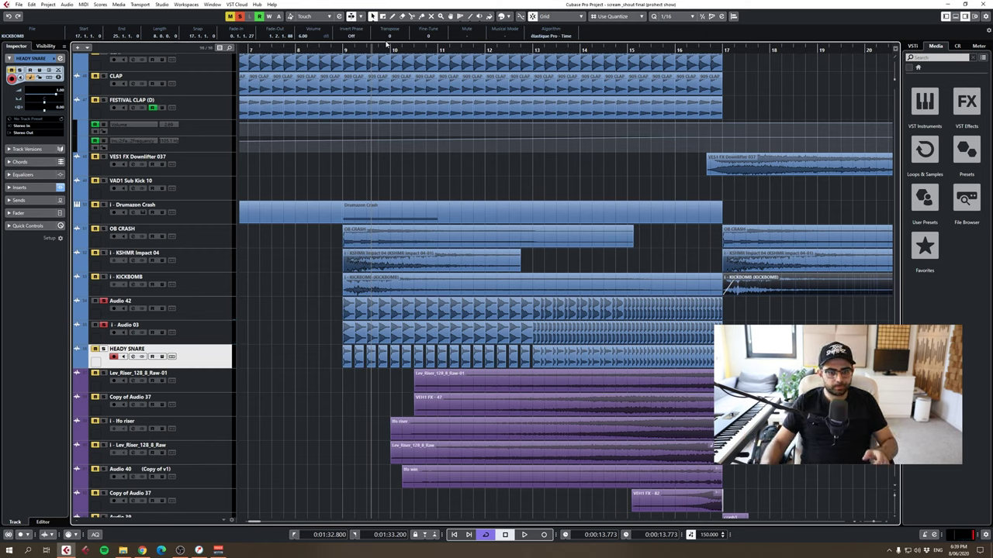
key(space)
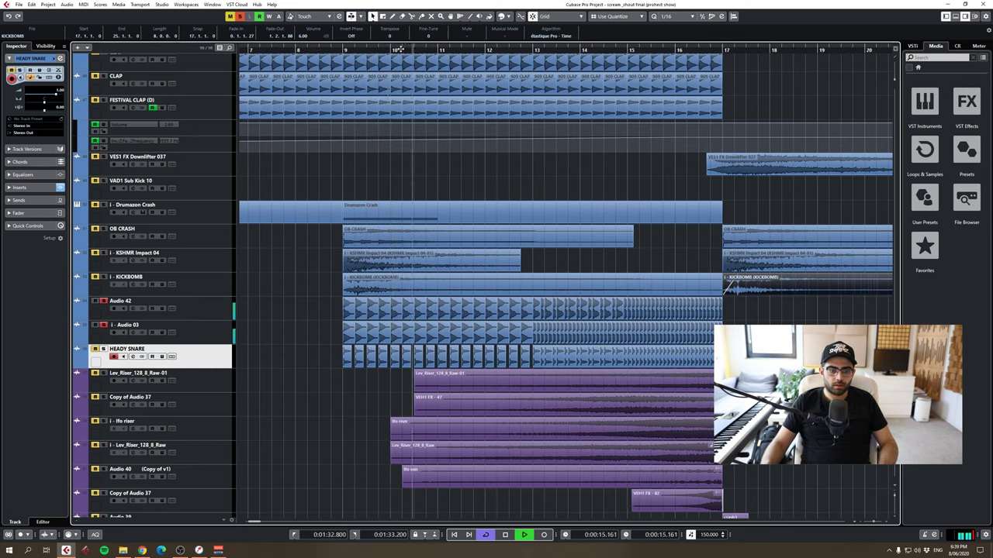
click(104, 325)
click(104, 301)
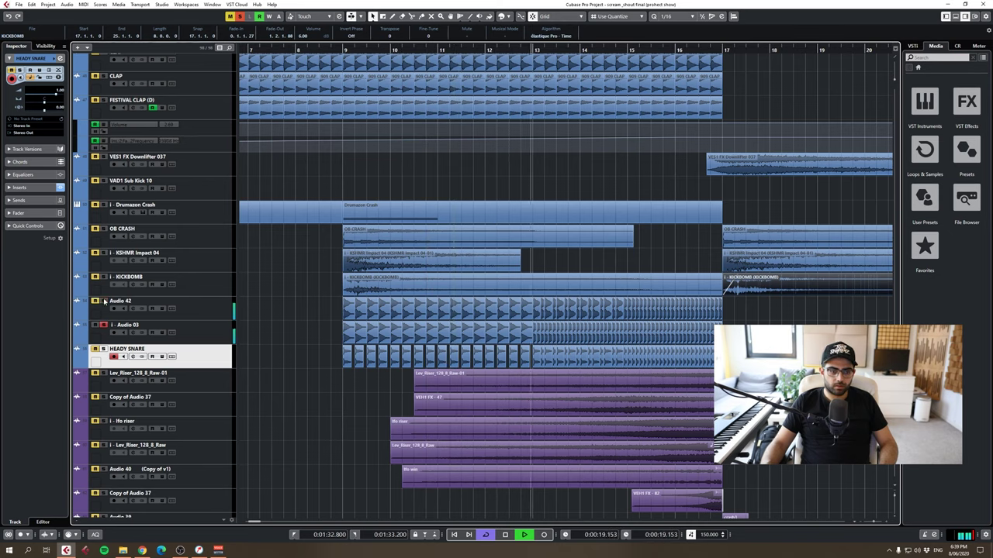
key(space)
- Solo Audio 42 and HEADY SNARE again with i - Audio 03 and play all three snare layers from bar 9
click(104, 303)
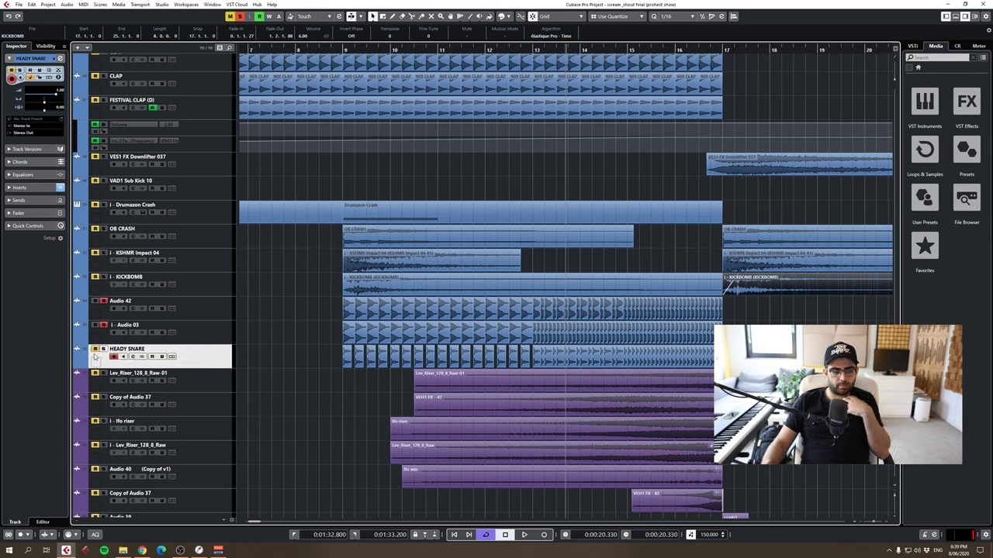
click(104, 349)
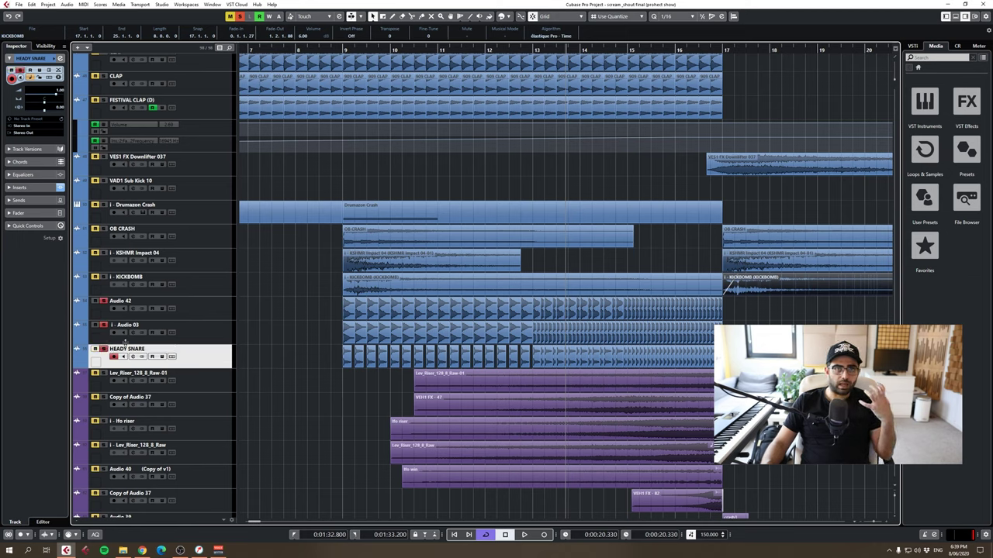
double_click(352, 49)
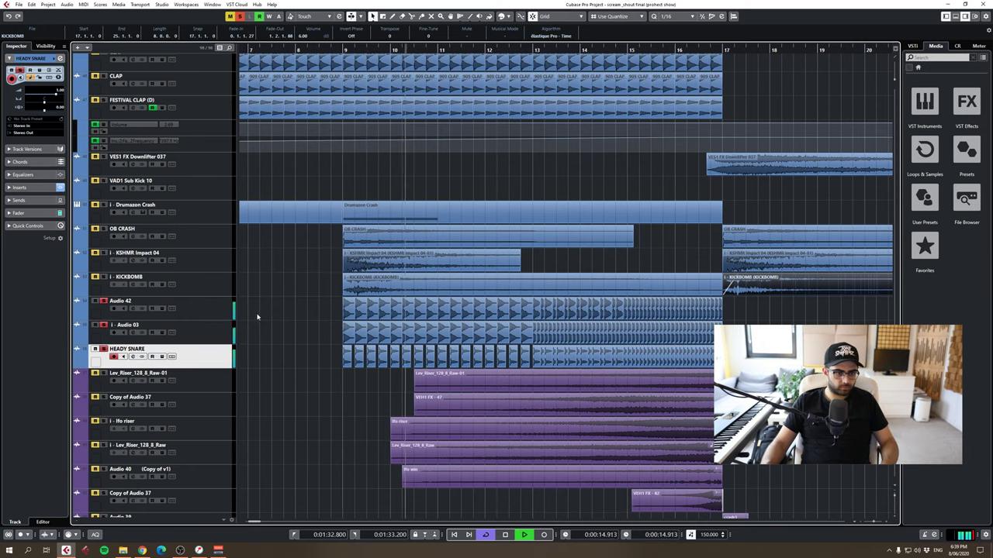
key(space)
- Review the channel settings of Audio 42 and i - Audio 03, including the FabFilter Pro-Q 2 insert on i - Audio 03
click(179, 302)
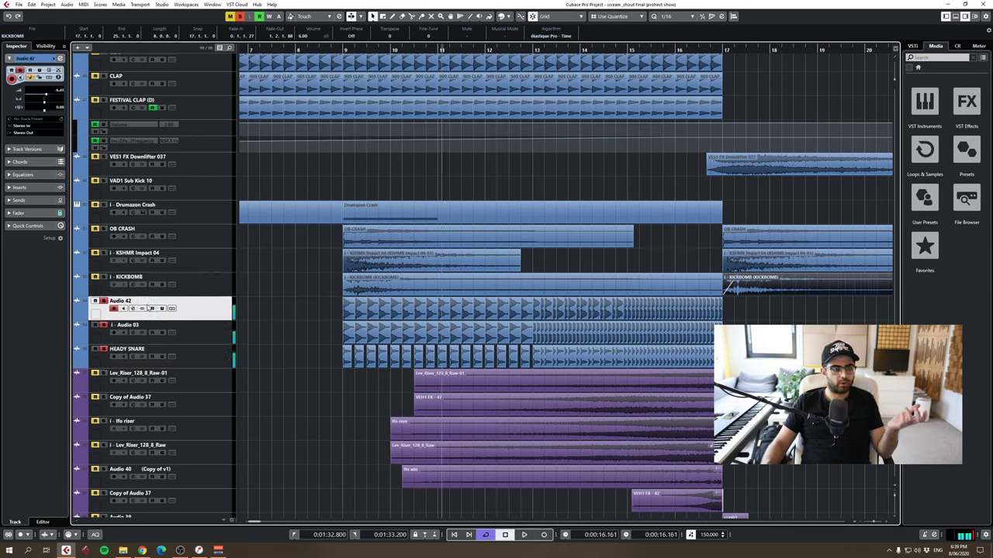
click(133, 309)
click(132, 309)
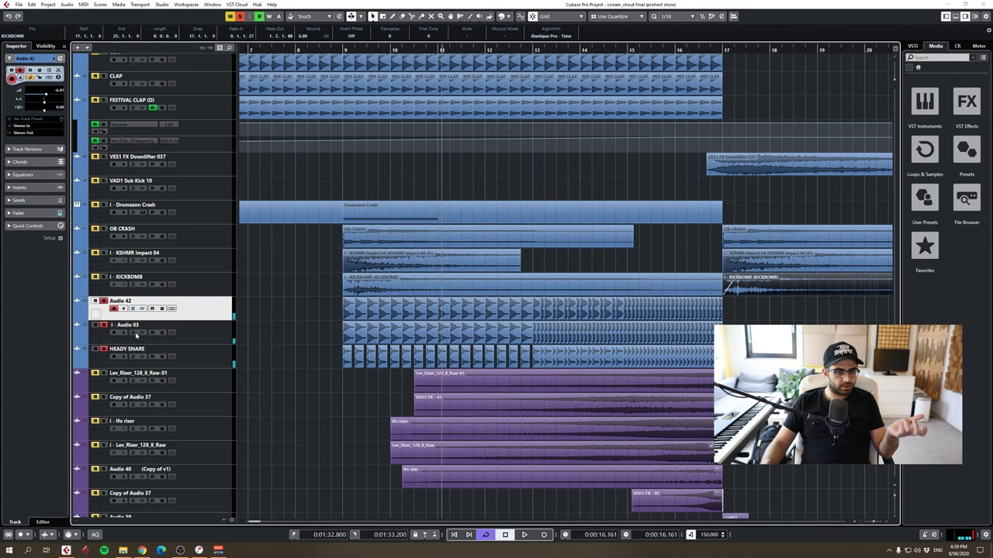
click(135, 334)
click(133, 332)
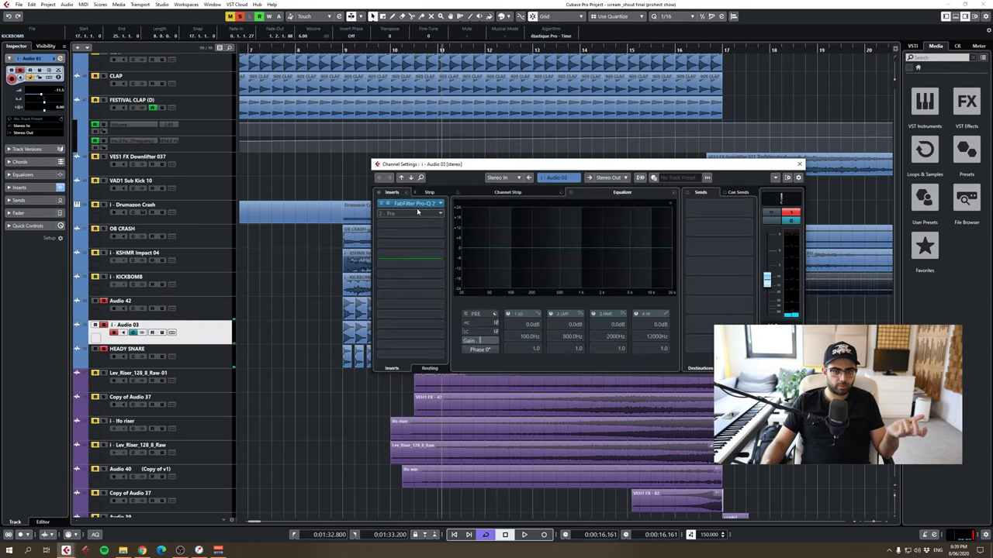
click(417, 212)
click(724, 122)
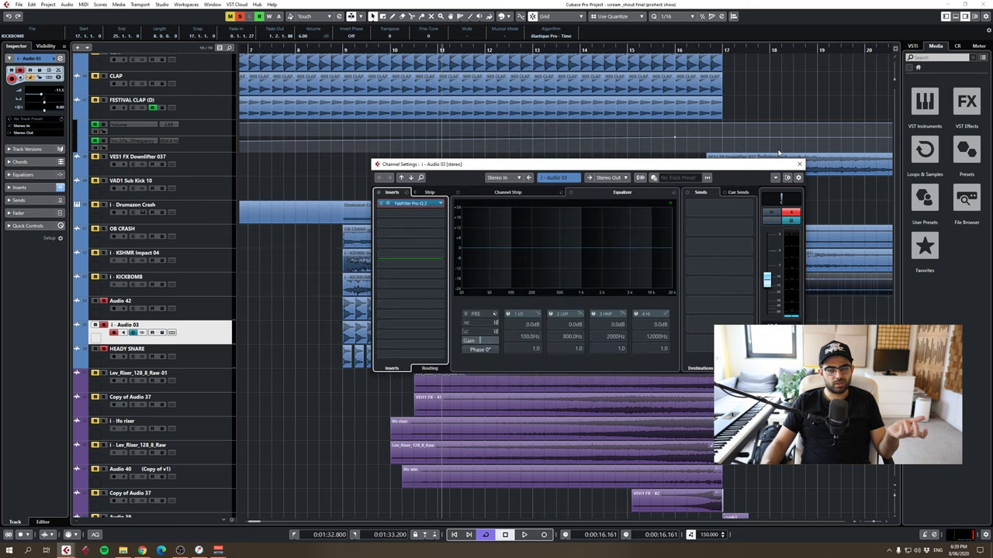
click(800, 164)
- Review the HEADY SNARE channel settings and its Oxford Inflator insert
click(133, 356)
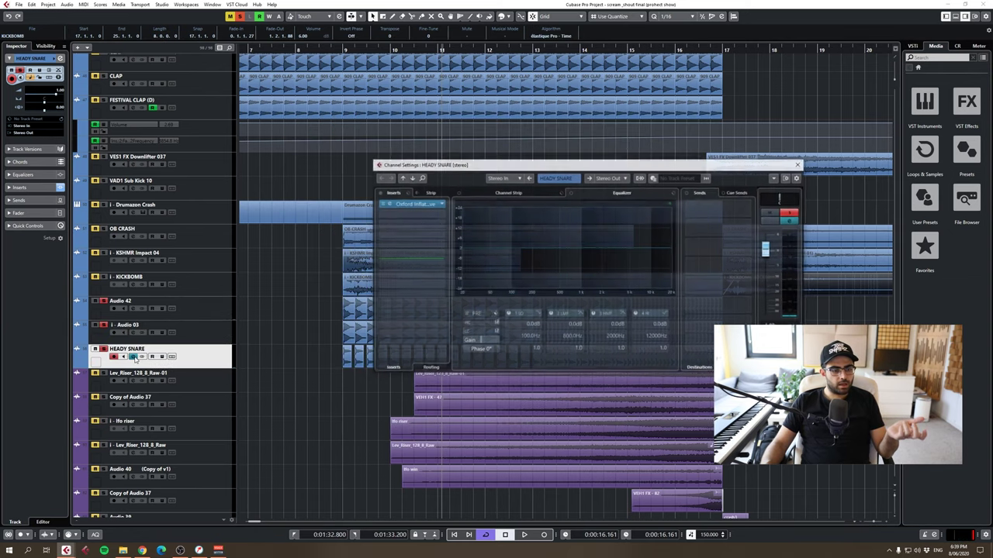
click(401, 205)
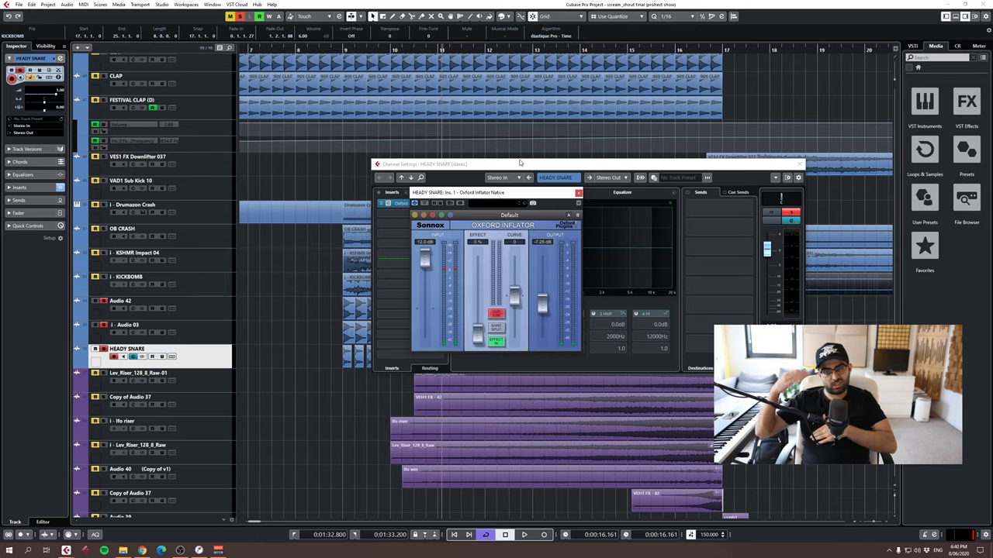
click(578, 192)
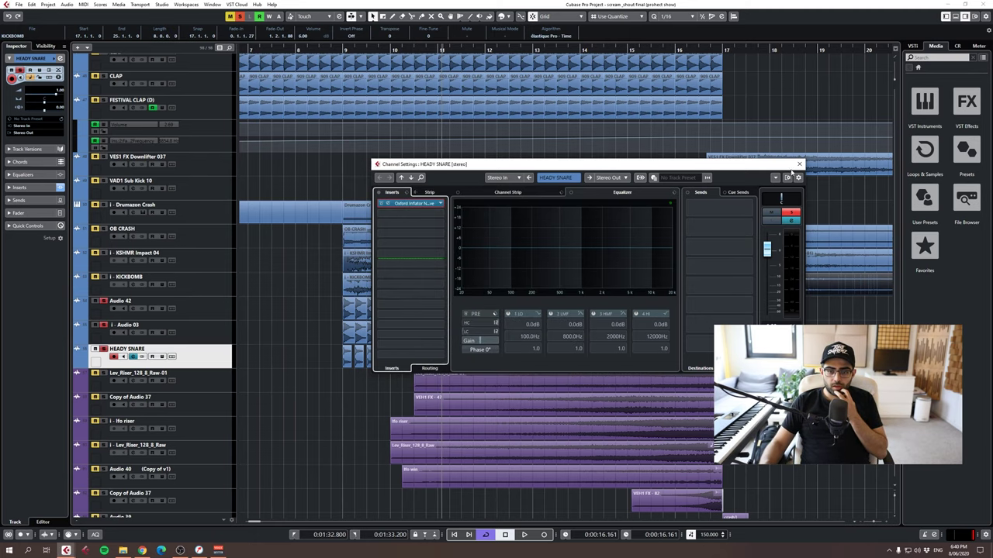
click(799, 164)
- Move the VES1 FX Downlifter 037 track directly below HEADY SNARE
key(Up)
scroll(344, 304, down, 6)
scroll(356, 300, up, 4)
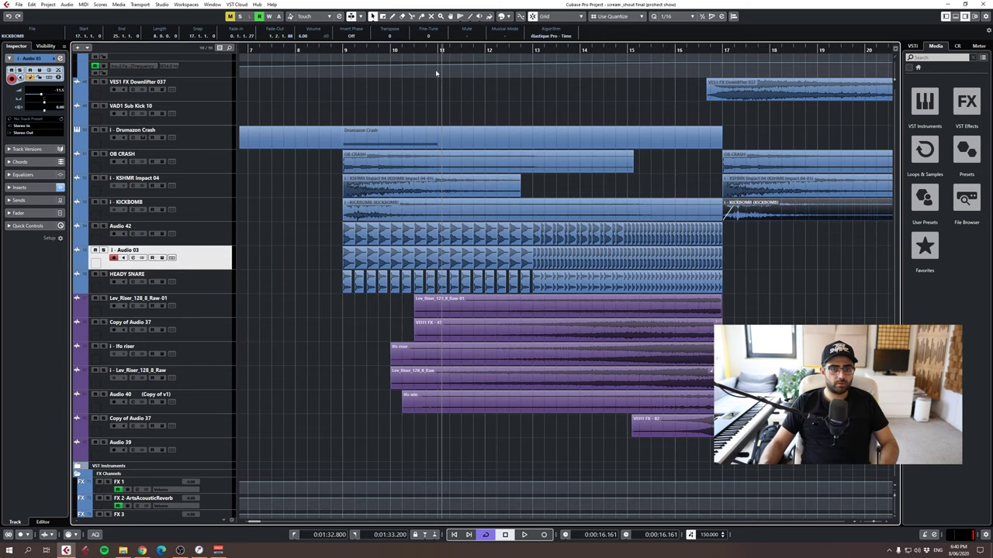
drag(419, 51, 418, 25)
click(219, 95)
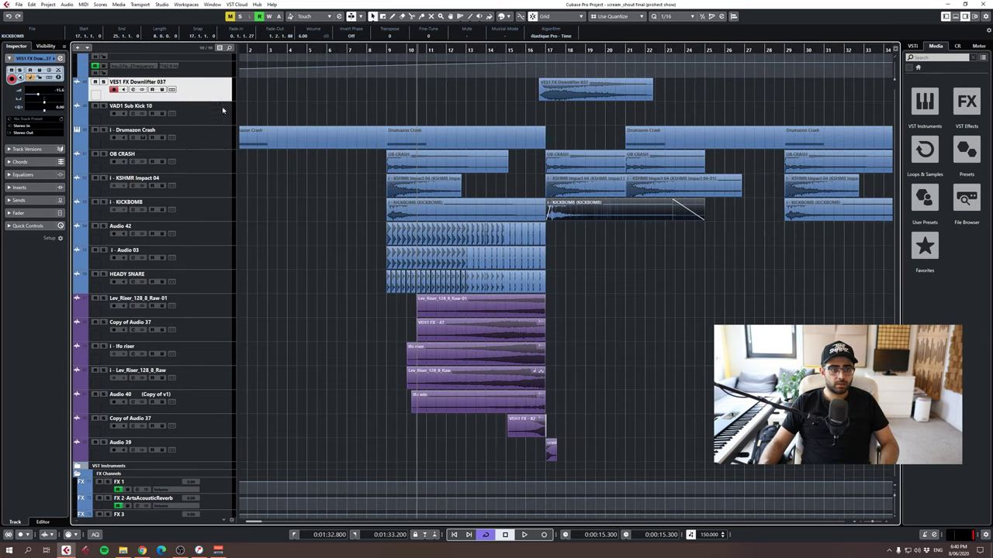
drag(242, 265, 228, 297)
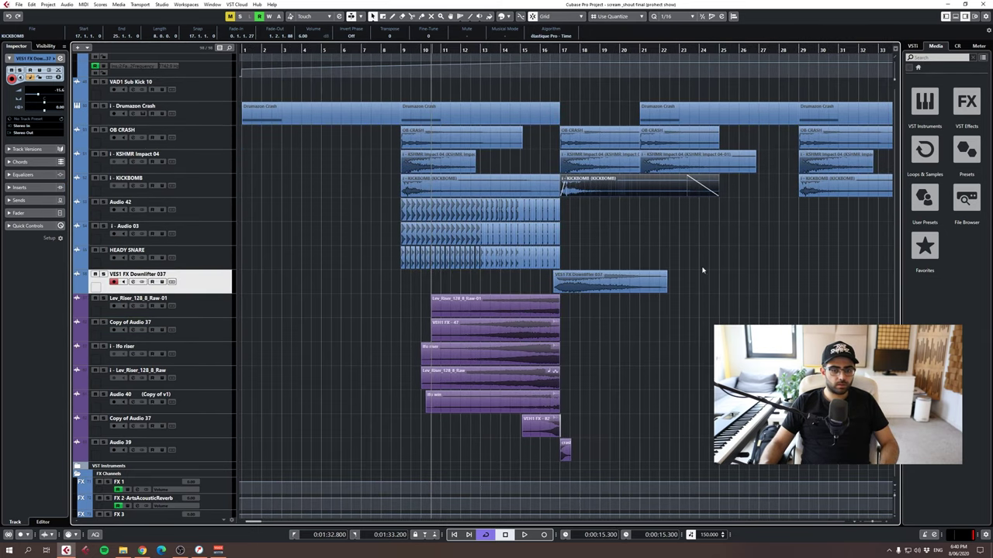
- Select the purple riser clips, solo their tracks from Lev_Riser_128_8_Raw-01 through Audio 39 and play the end of the build from about bar 14
scroll(659, 194, down, 5)
drag(583, 122, 390, 243)
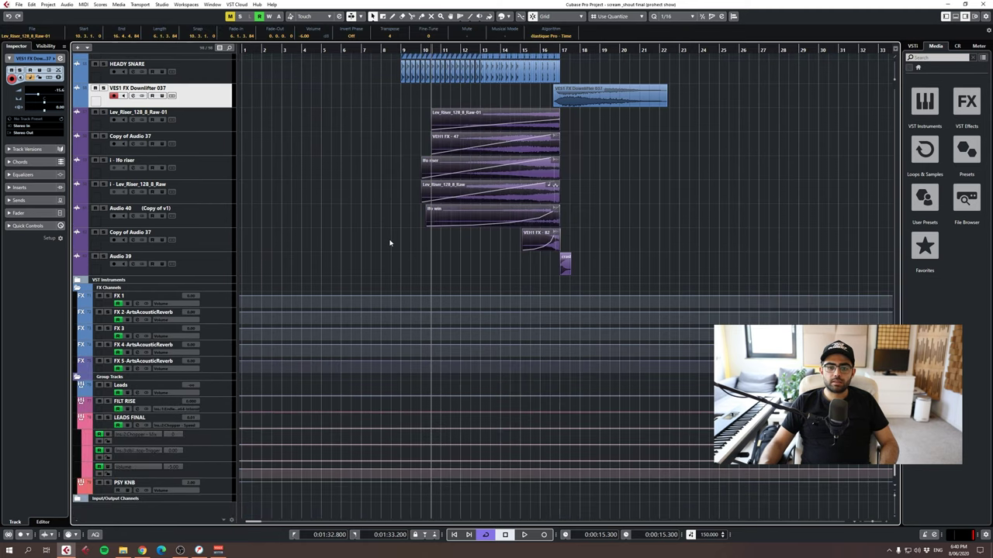
click(103, 112)
click(103, 136)
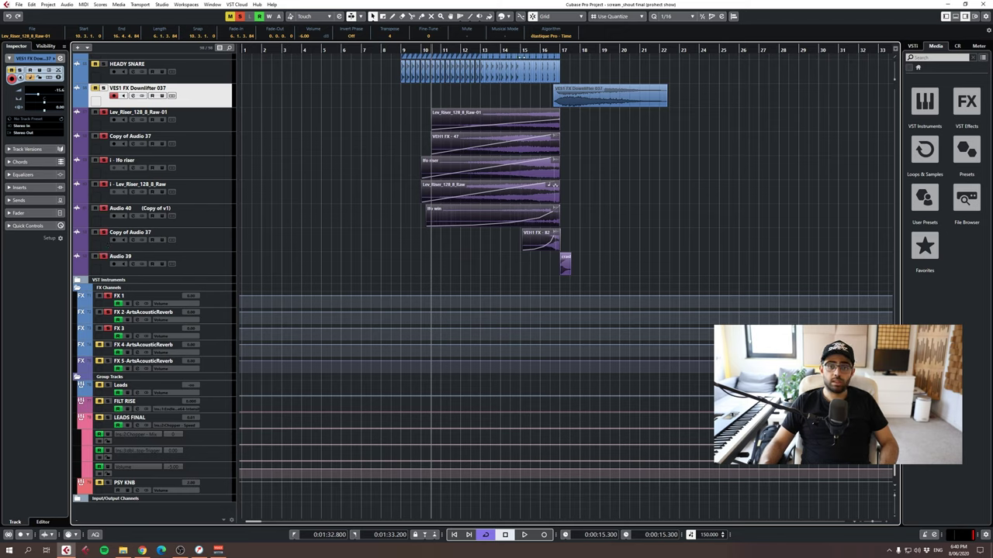
click(512, 49)
key(space)
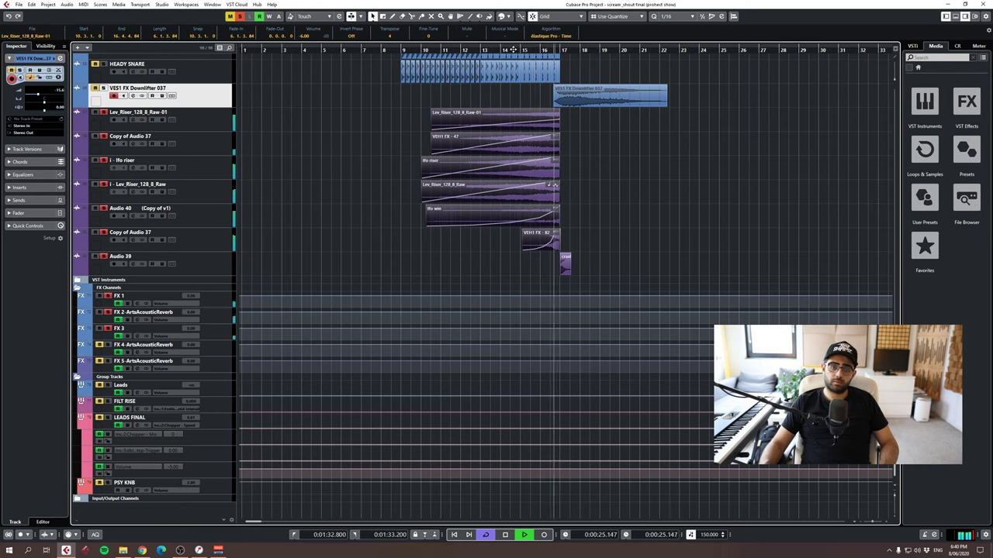
key(space)
- Remove the fades from the lfo win clip on Audio 40 (Copy of v1) and extend its end to about bar 23
click(601, 136)
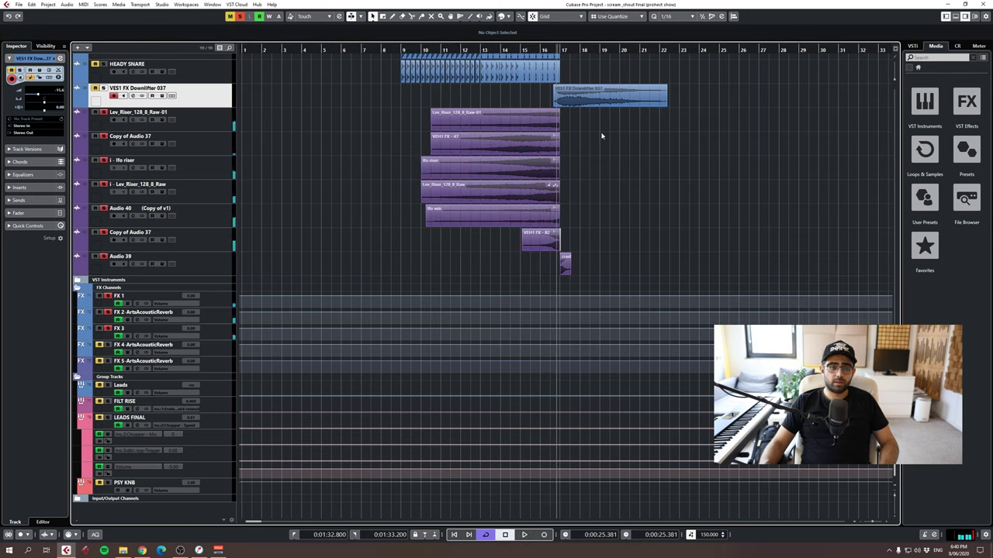
drag(601, 136, 557, 183)
drag(533, 50, 530, 56)
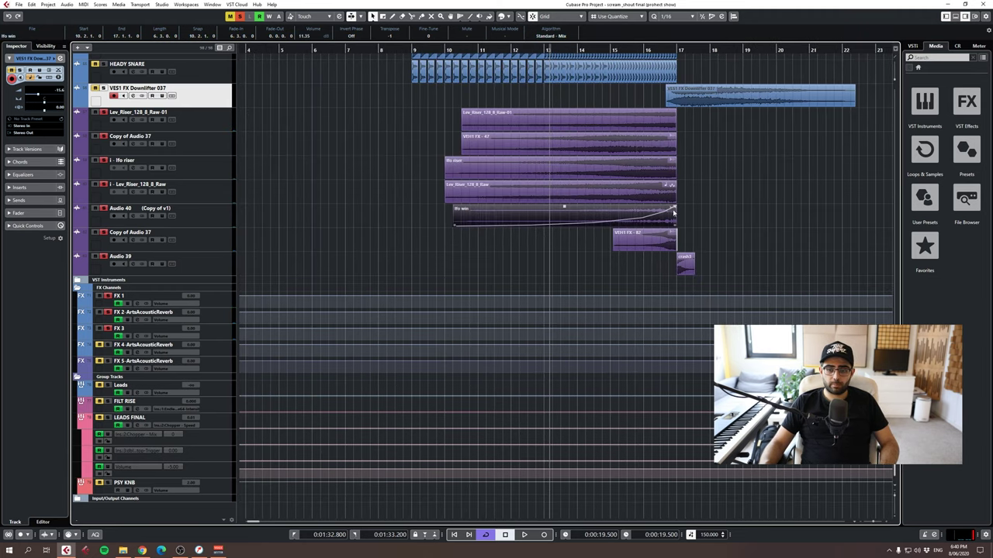
drag(674, 209, 381, 230)
drag(474, 212, 889, 225)
drag(596, 207, 39, 231)
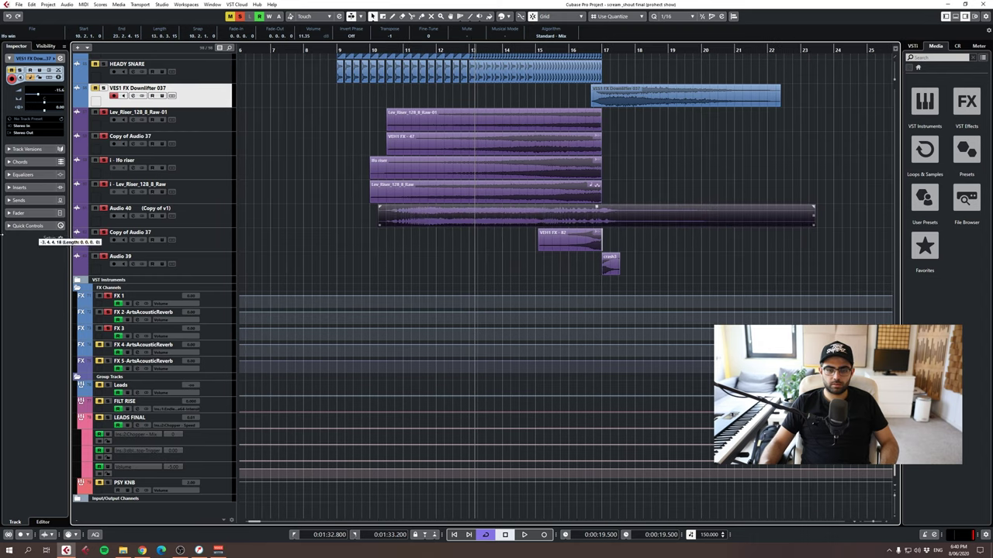
- Solo Audio 40 (Copy of v1) alone and play the extended clip from about bar 10
click(384, 50)
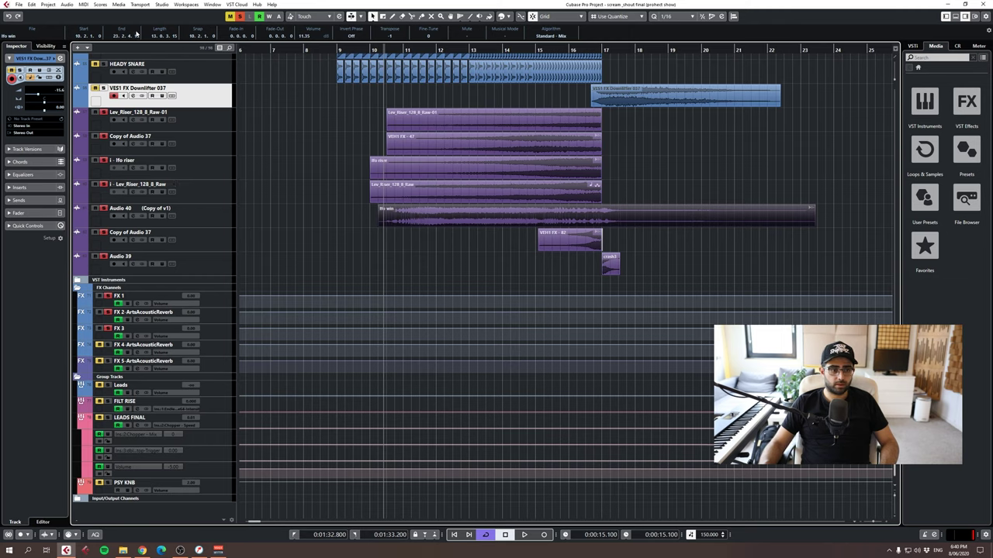
click(239, 15)
key(space)
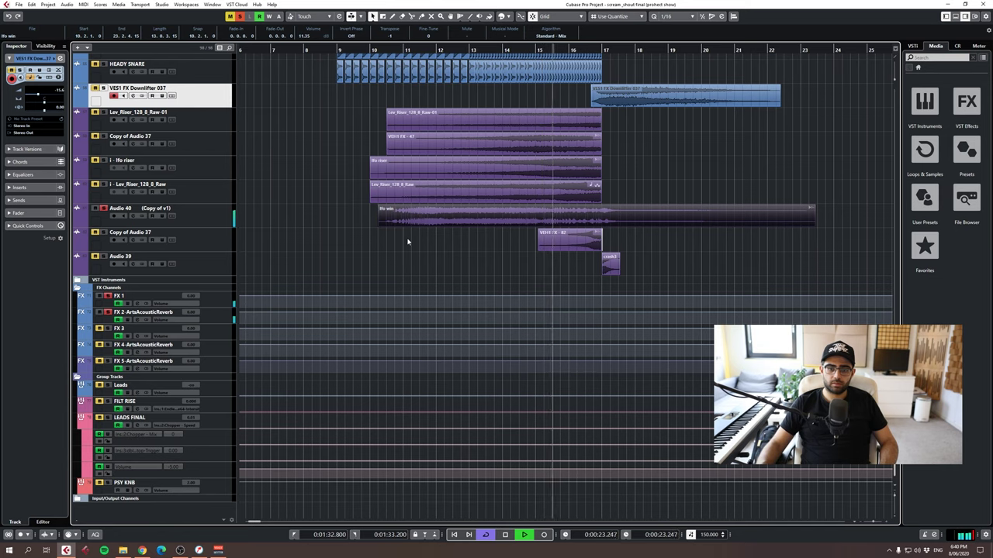
key(space)
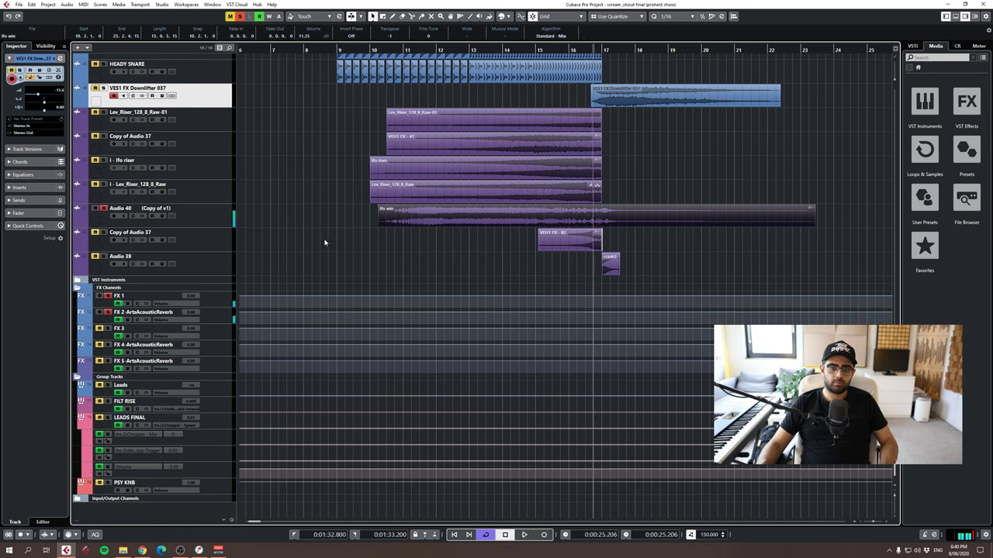
- Undo the lfo win clip edits and the VES1 FX Downlifter 037 track move, and deselect the clip
key(ctrl+z)
key(ctrl+z)
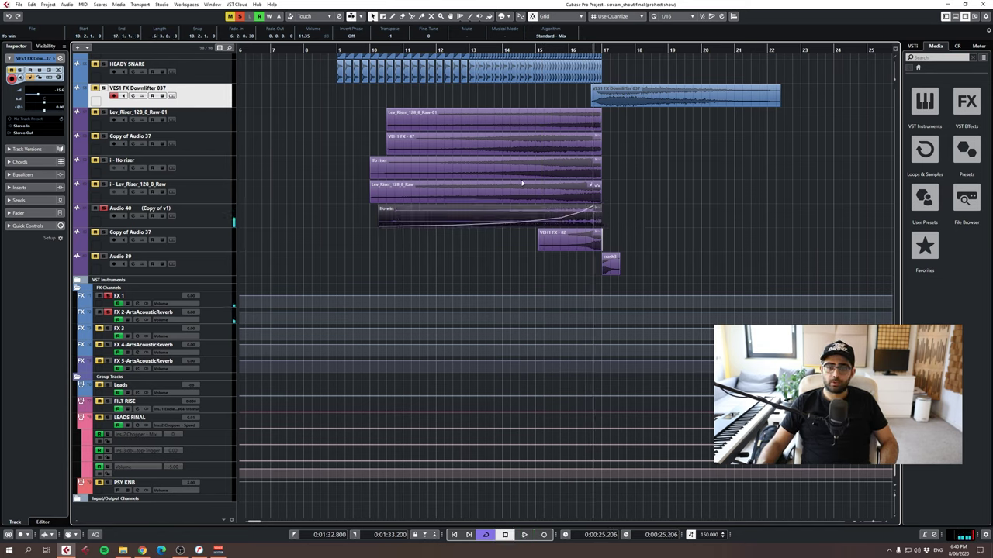
key(ctrl+z)
key(ctrl+z)
key(ctrl+z)
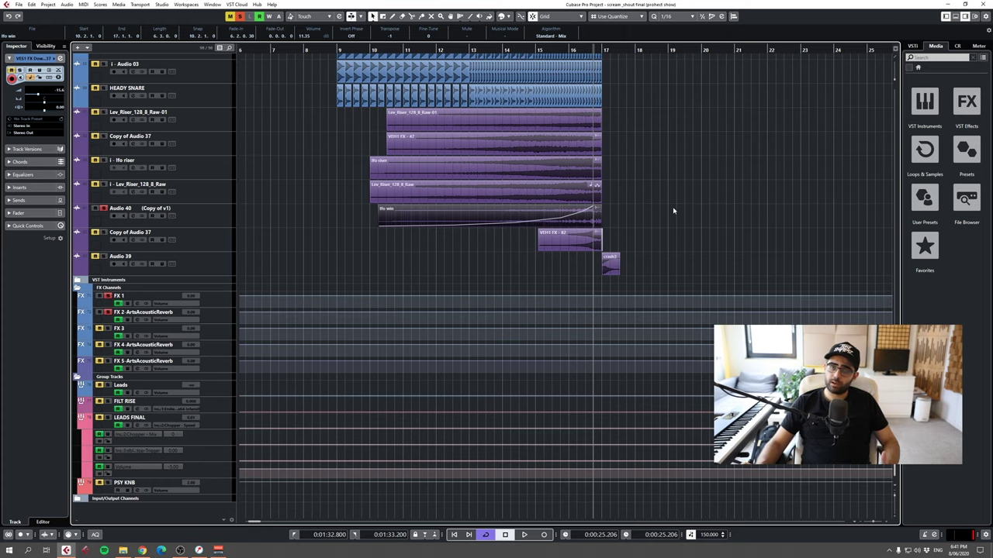
click(612, 195)
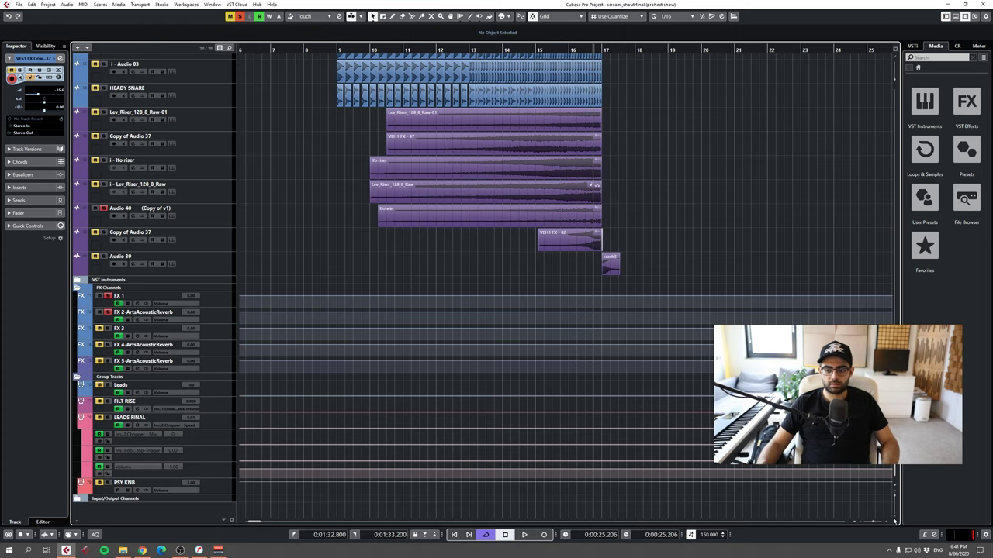
- Move the Audio 39 track up between OB CRASH and i - KSHMR Impact 04
drag(874, 522, 872, 522)
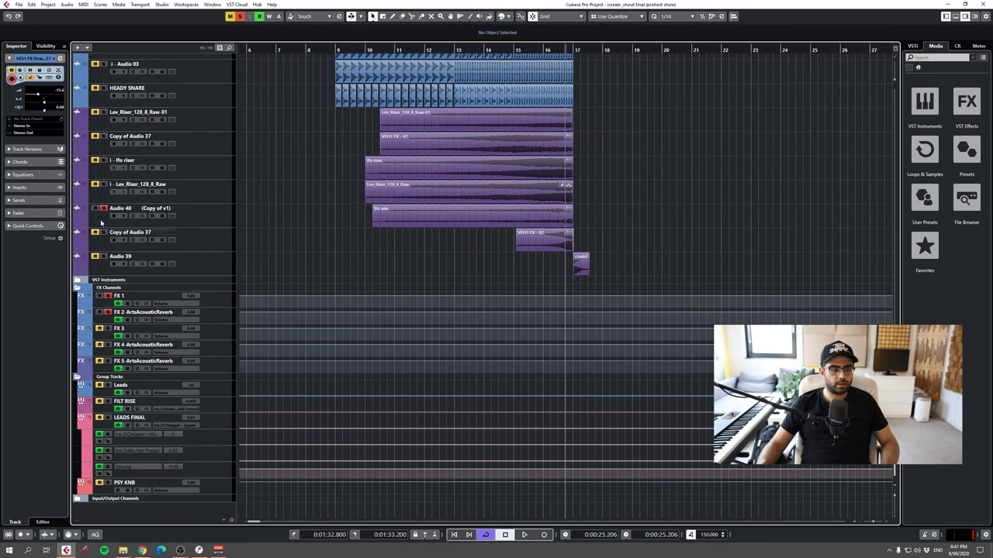
click(205, 268)
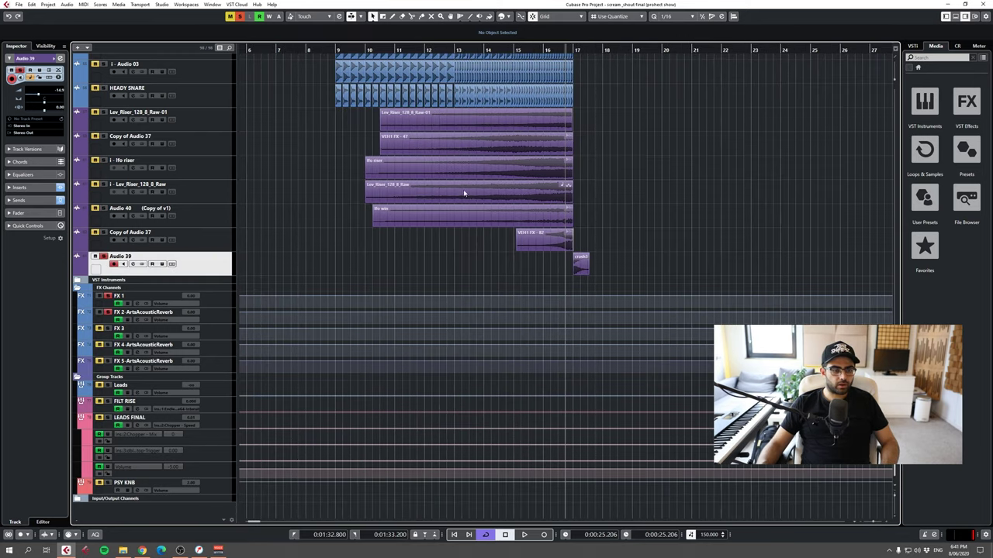
scroll(301, 252, up, 5)
drag(220, 445, 199, 200)
scroll(276, 204, up, 5)
drag(214, 391, 214, 415)
scroll(644, 194, down, 3)
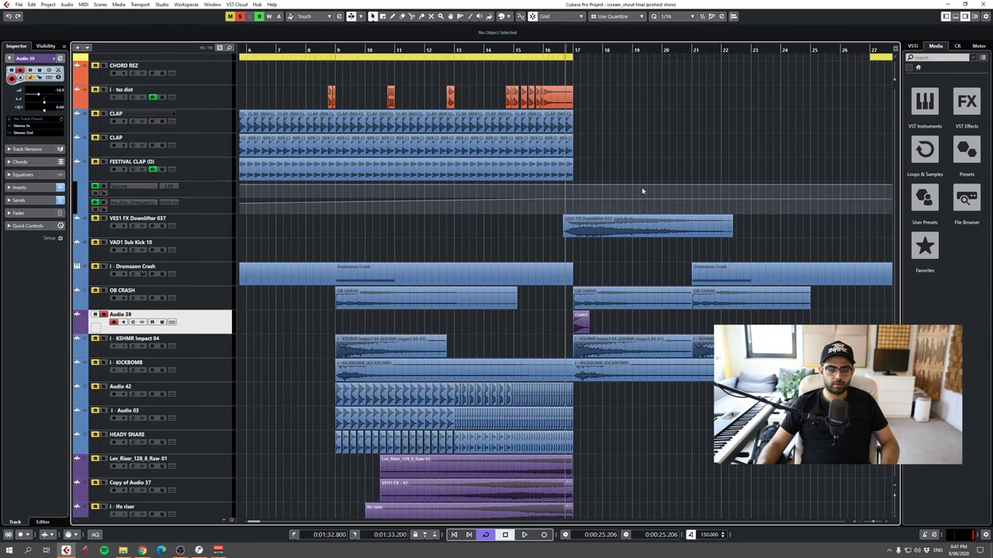
- Solo OB CRASH, Audio 39 and i - KSHMR Impact 04, and play from bar 17, dropping the impact's solo to compare
key(space)
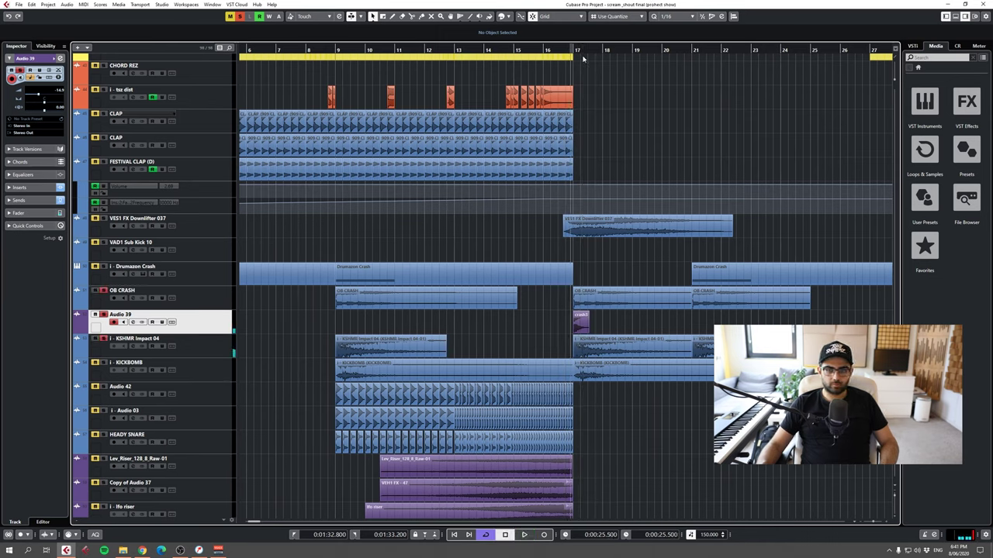
key(space)
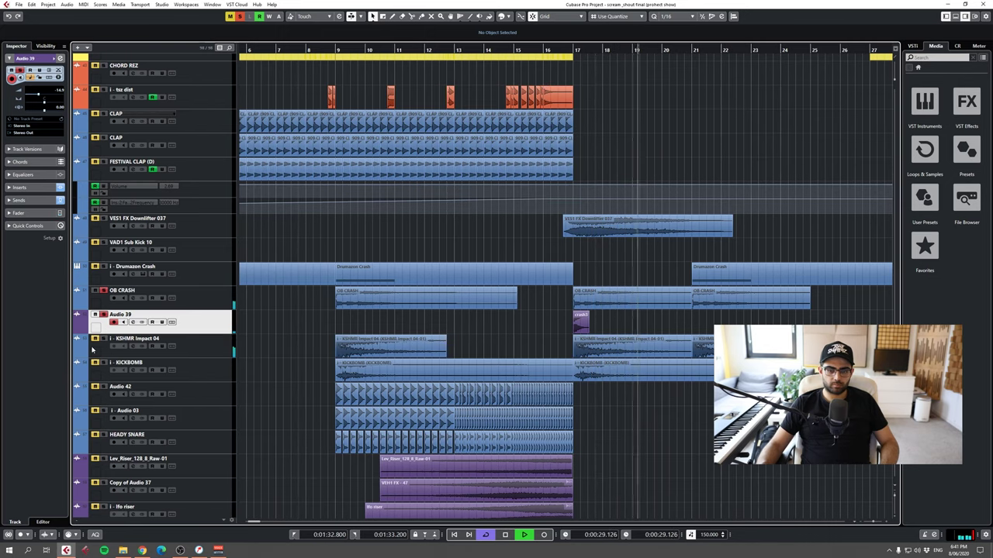
key(space)
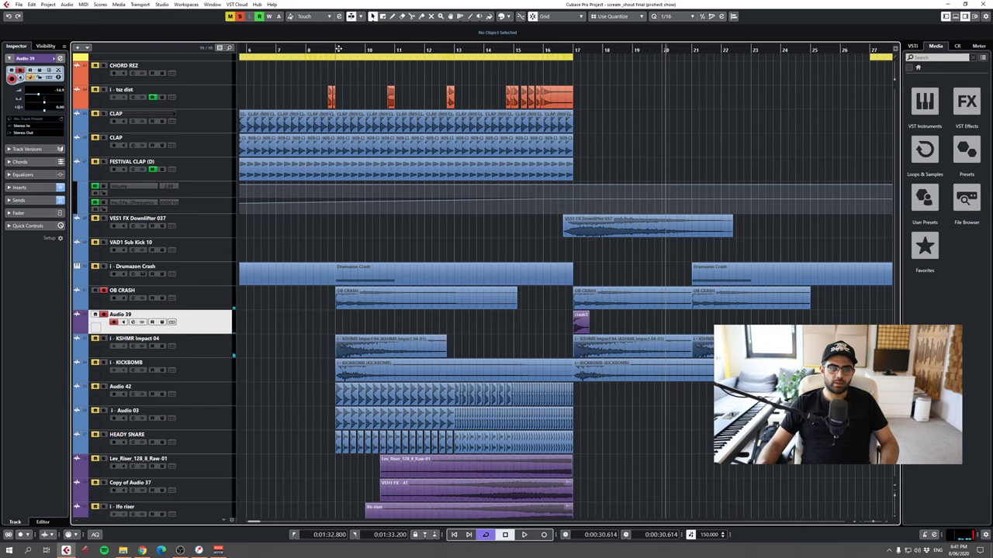
- Clear all track solos and select the effect channels FX 1 through FX 5
mouse_move(344, 51)
mouse_down()
mouse_move(334, 36)
mouse_move(334, 45)
mouse_up()
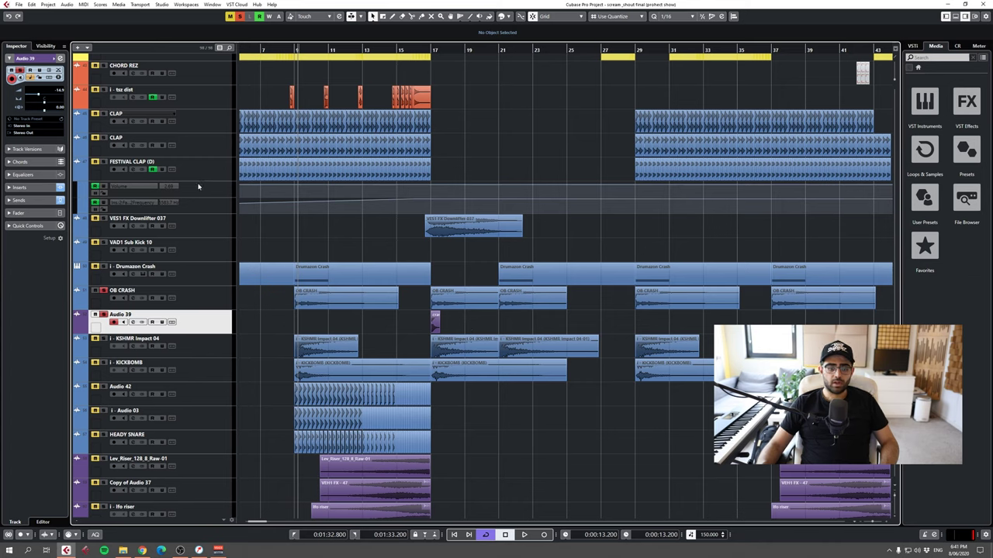
click(238, 18)
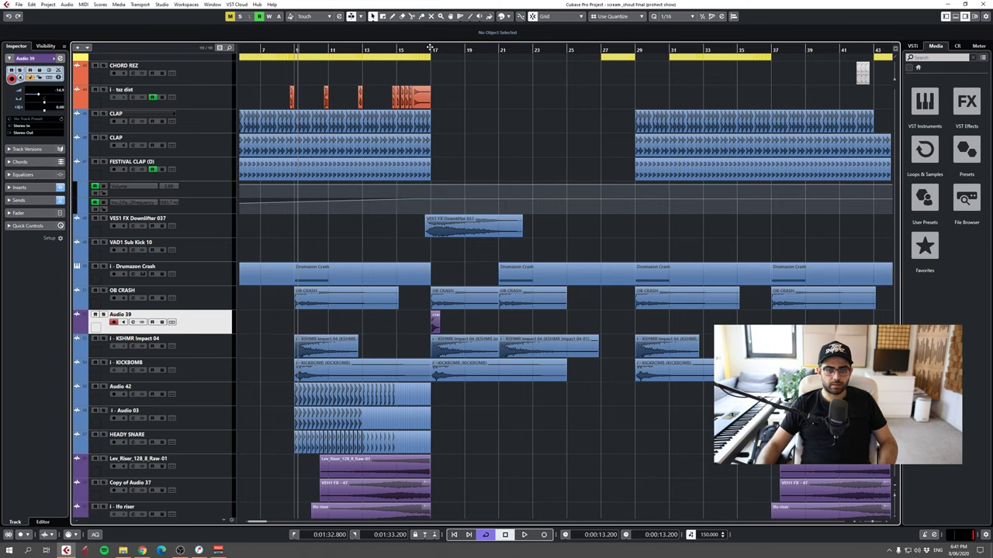
drag(432, 46, 429, 38)
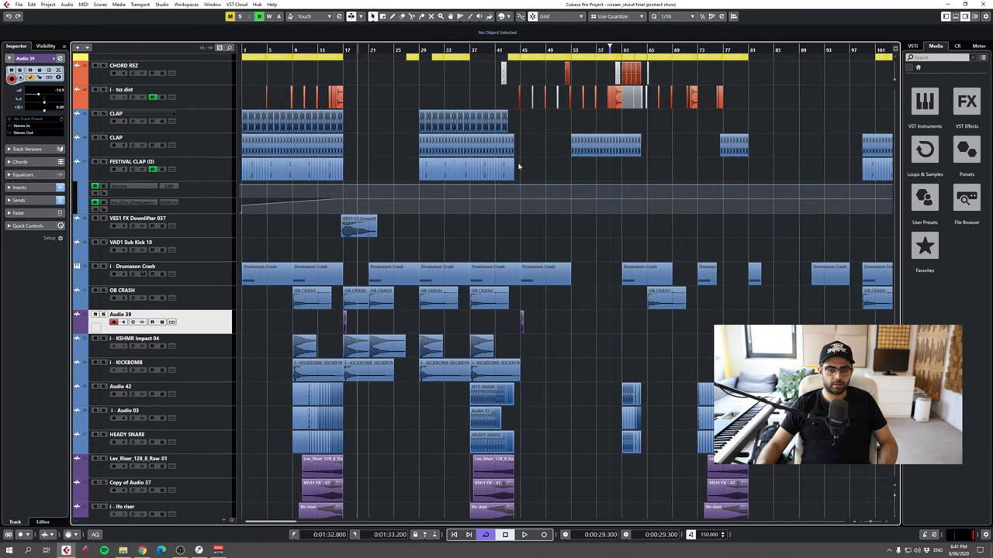
scroll(501, 183, down, 5)
scroll(464, 192, down, 4)
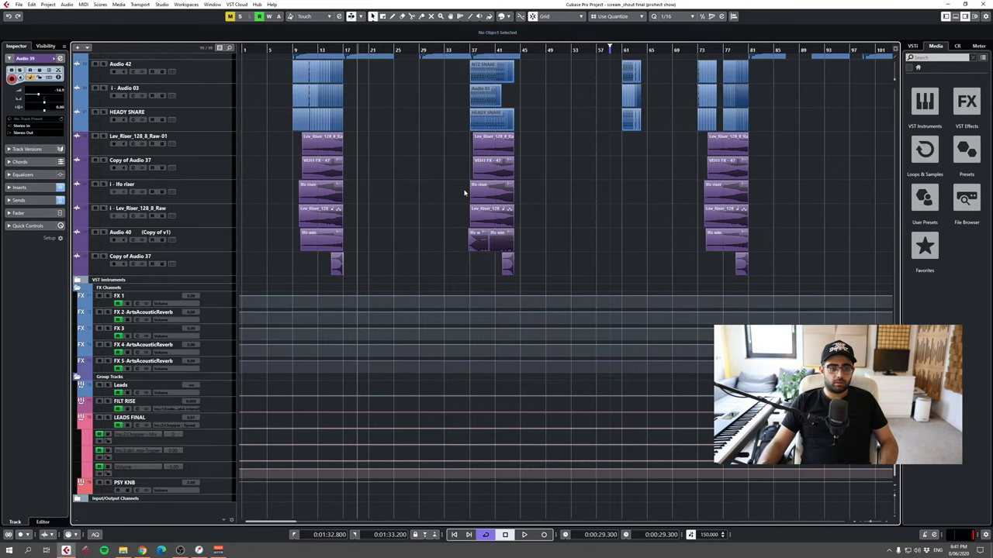
click(221, 299)
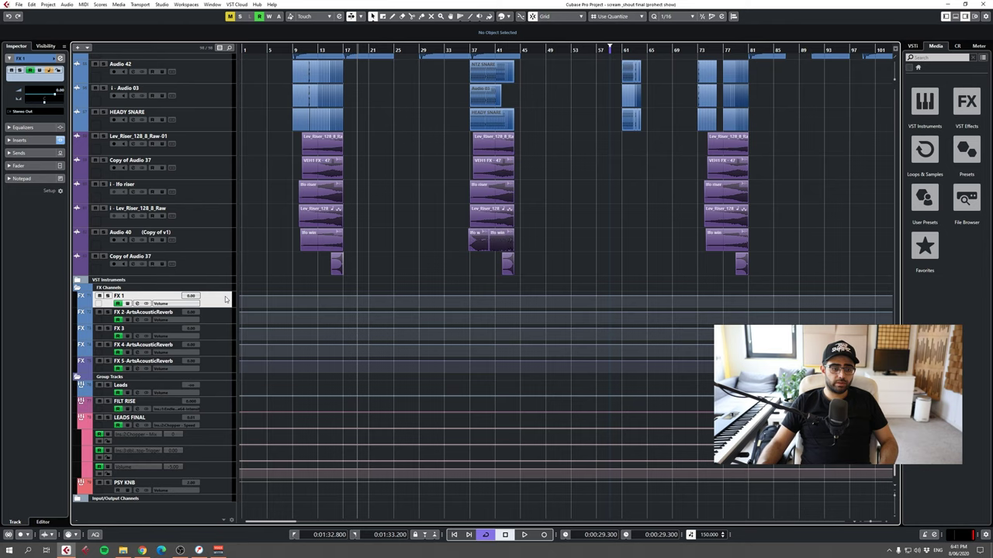
shift+click(225, 363)
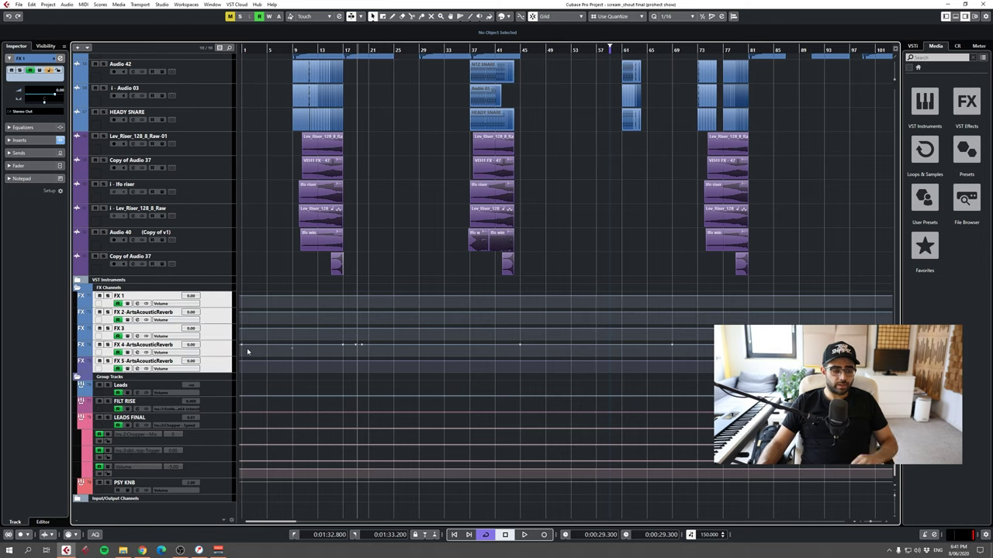
- Review the ArtsAcousticReverb inserts on the FX 1 and FX 2 channels
click(139, 304)
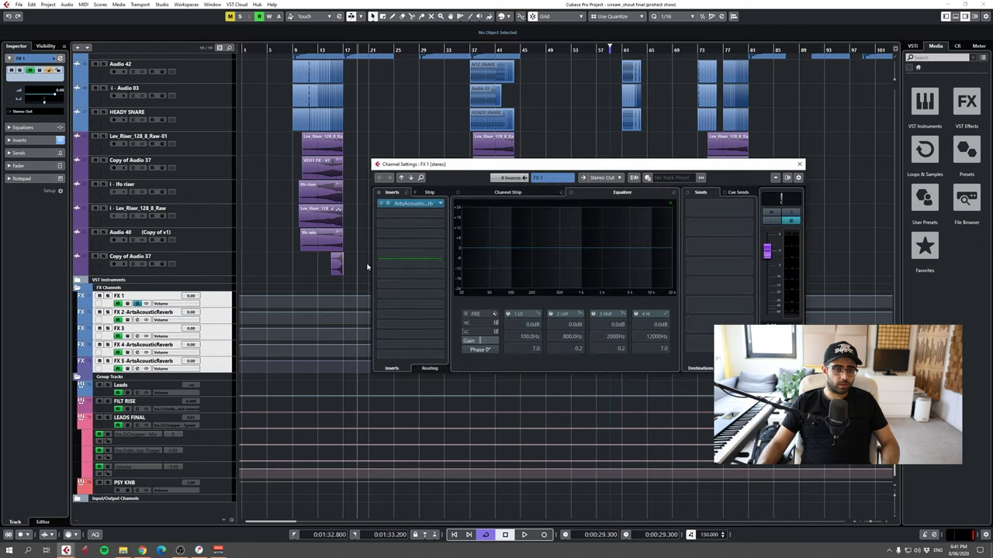
click(419, 203)
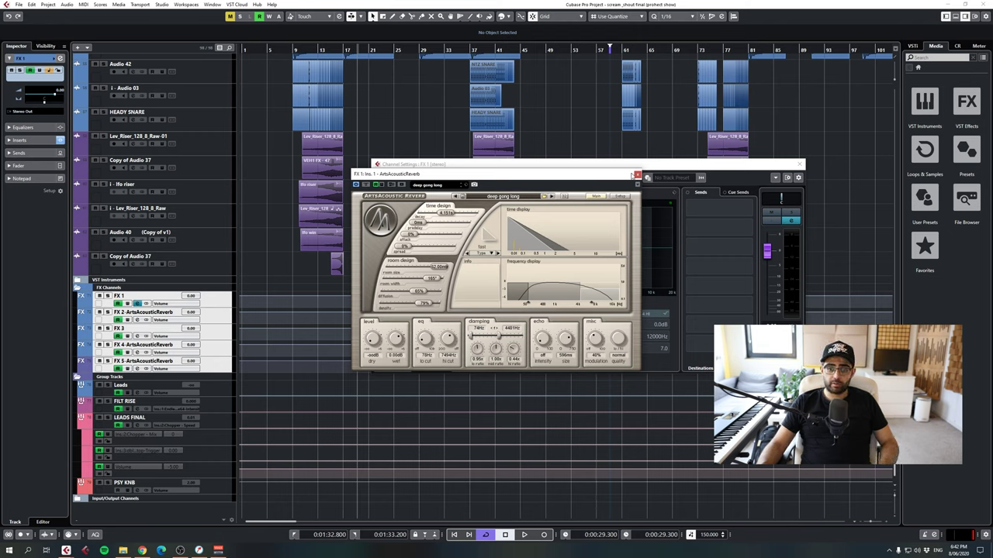
click(635, 175)
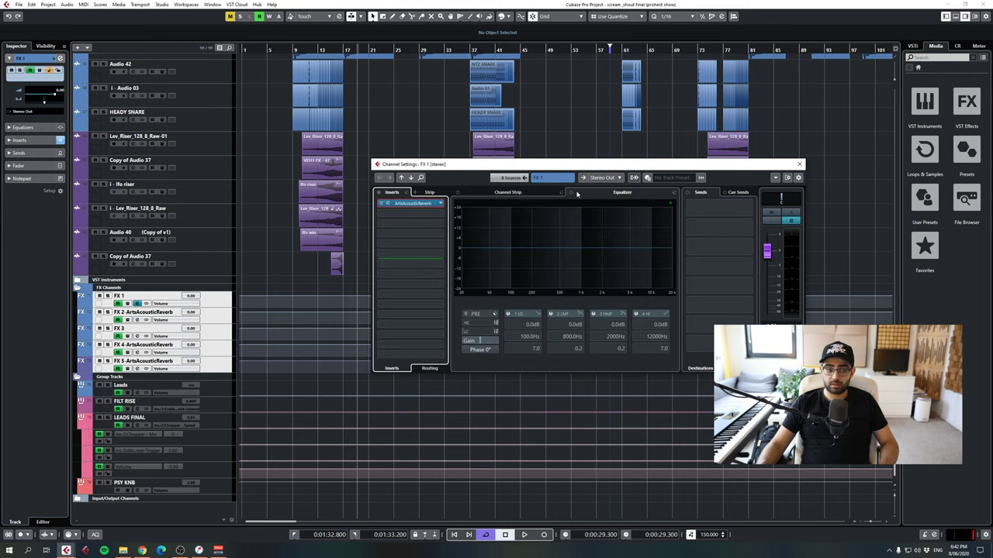
click(138, 319)
click(391, 204)
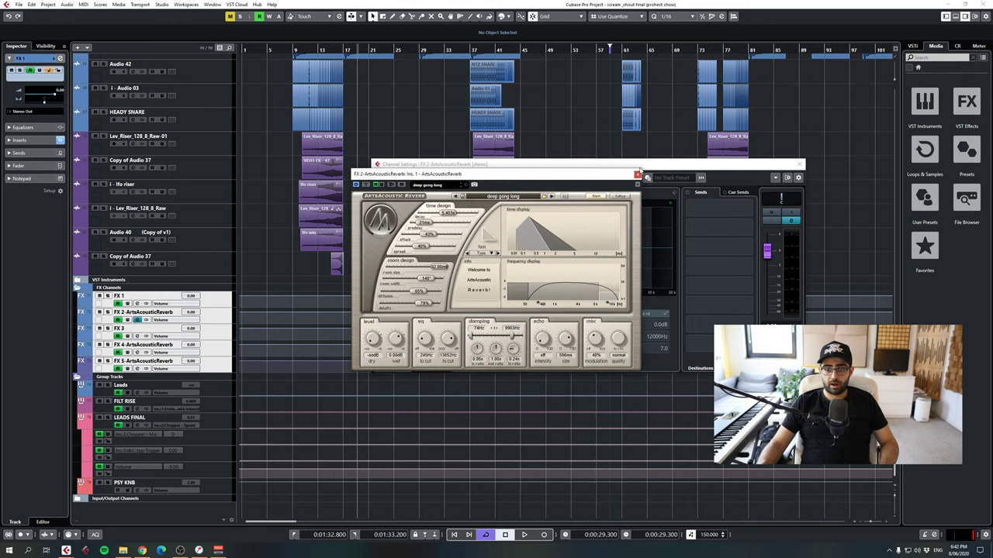
click(637, 174)
- Review the Bionic Delay insert on the FX 3 channel and the ArtsAcousticReverb insert on the FX 4 channel
click(138, 336)
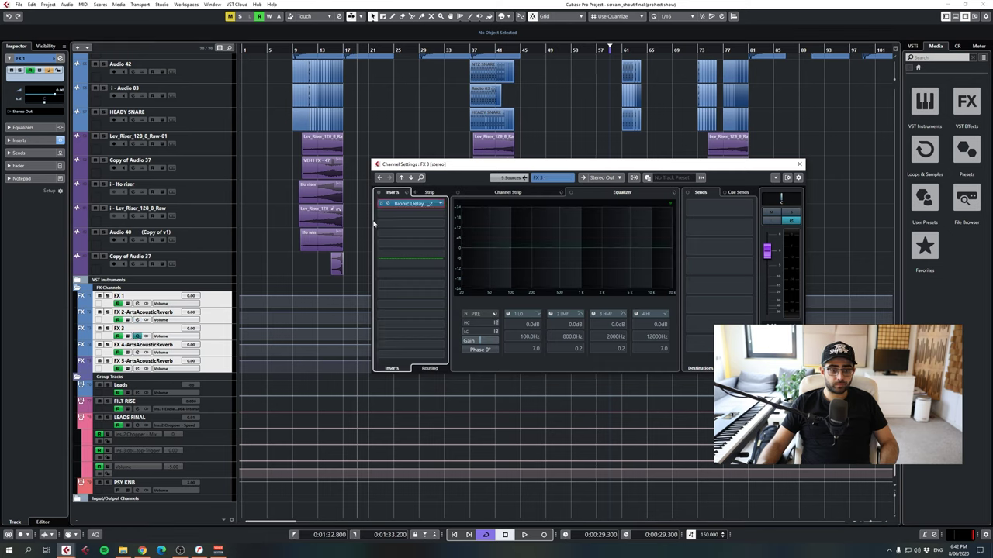
click(422, 203)
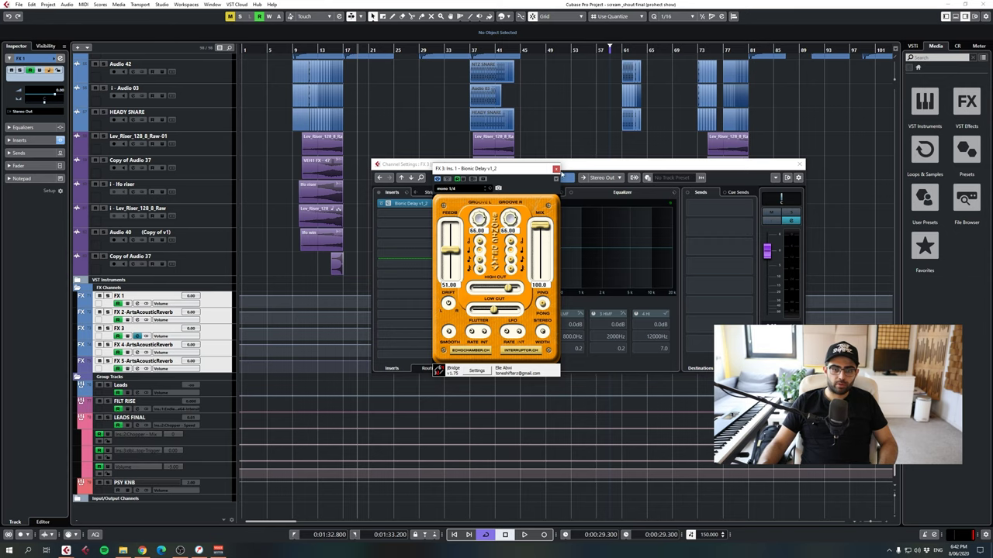
click(555, 168)
click(137, 352)
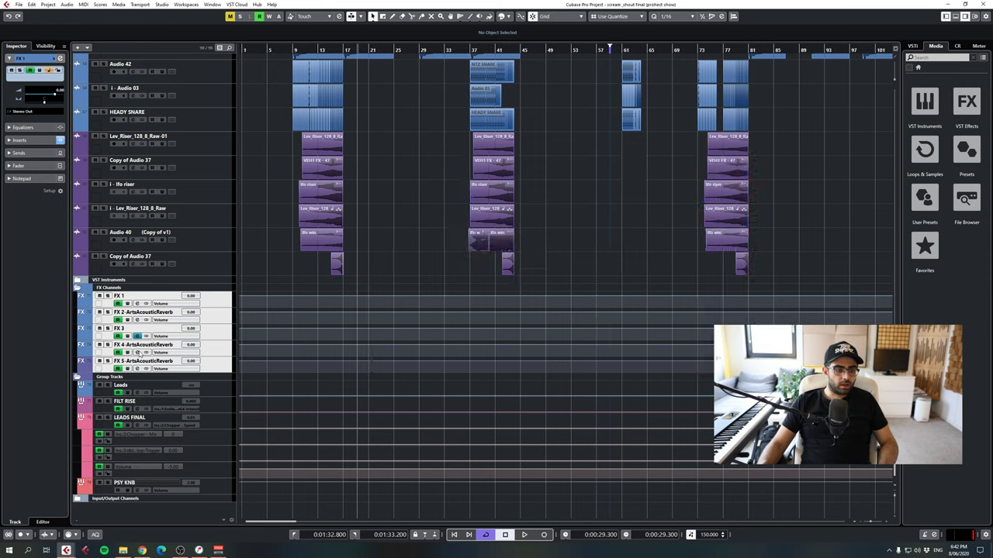
click(422, 203)
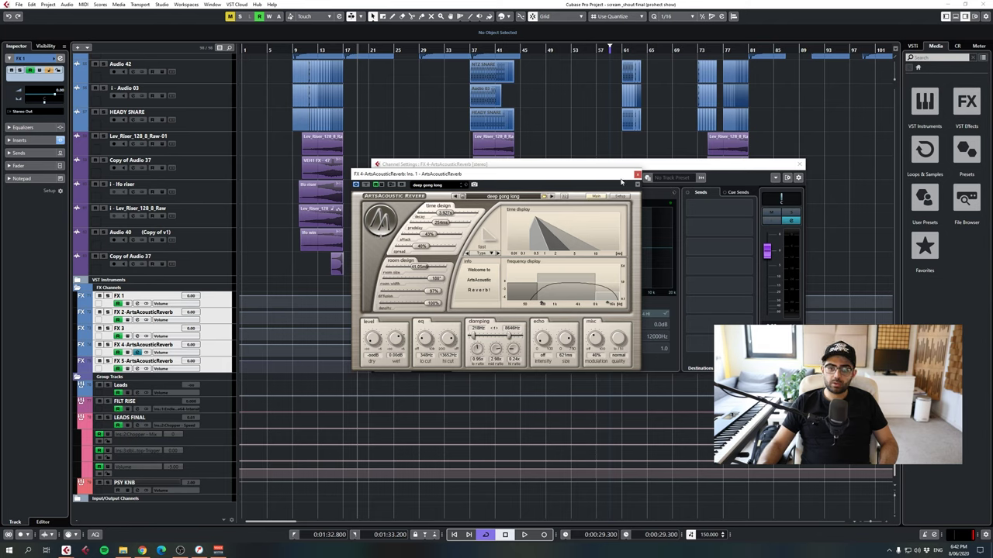
mouse_move(432, 223)
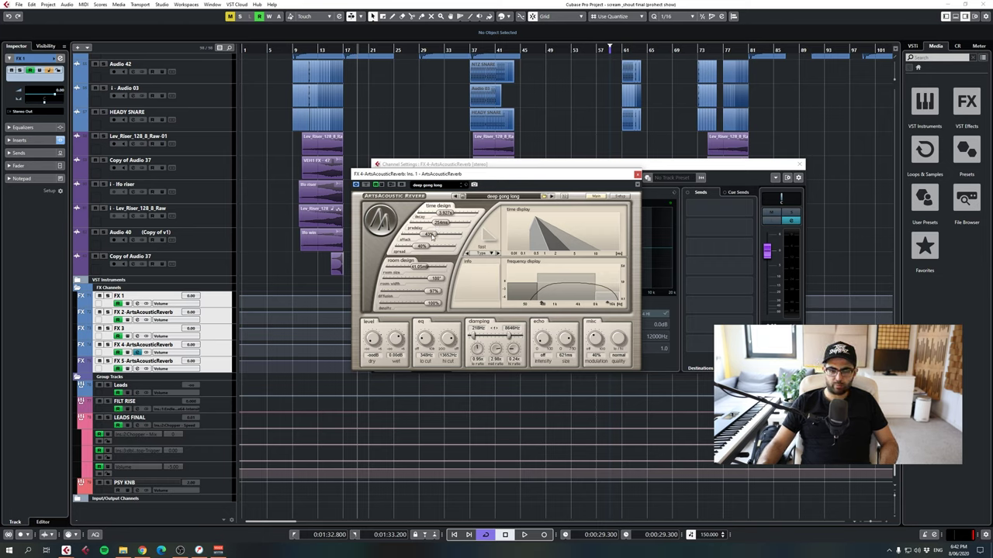
click(637, 174)
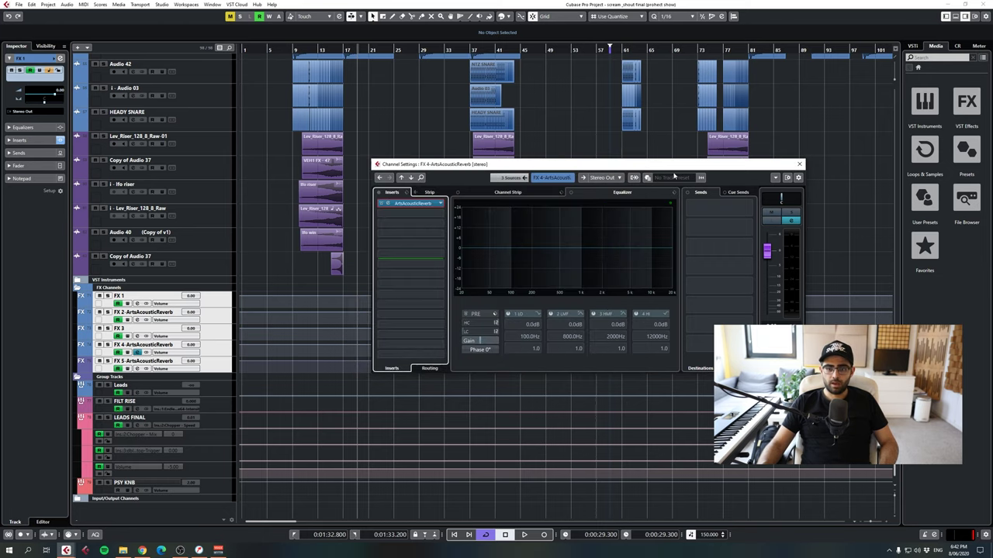
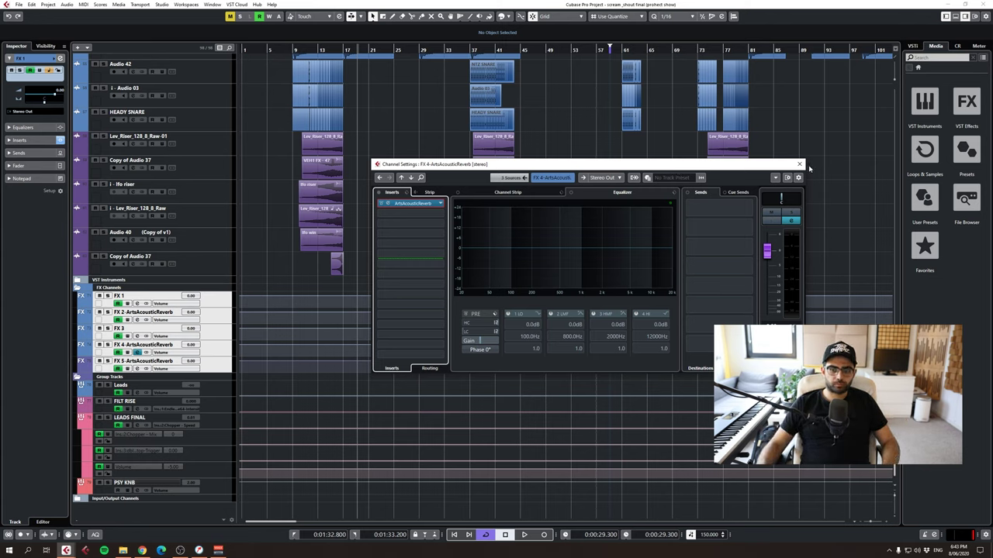
- Open the ArtsAcousticReverb insert on the FX 5 channel and place its window clear of the insert list
click(411, 177)
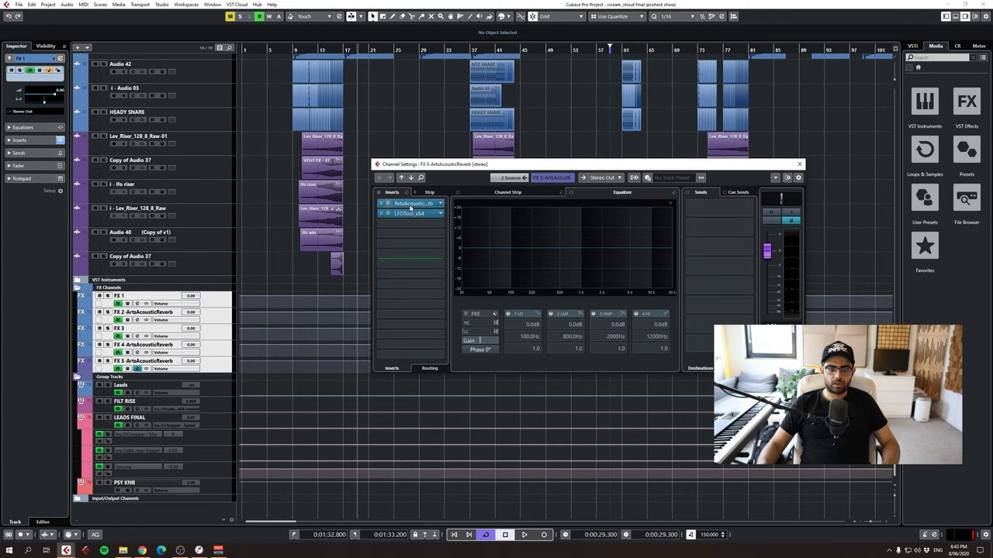
click(411, 203)
drag(547, 173, 707, 202)
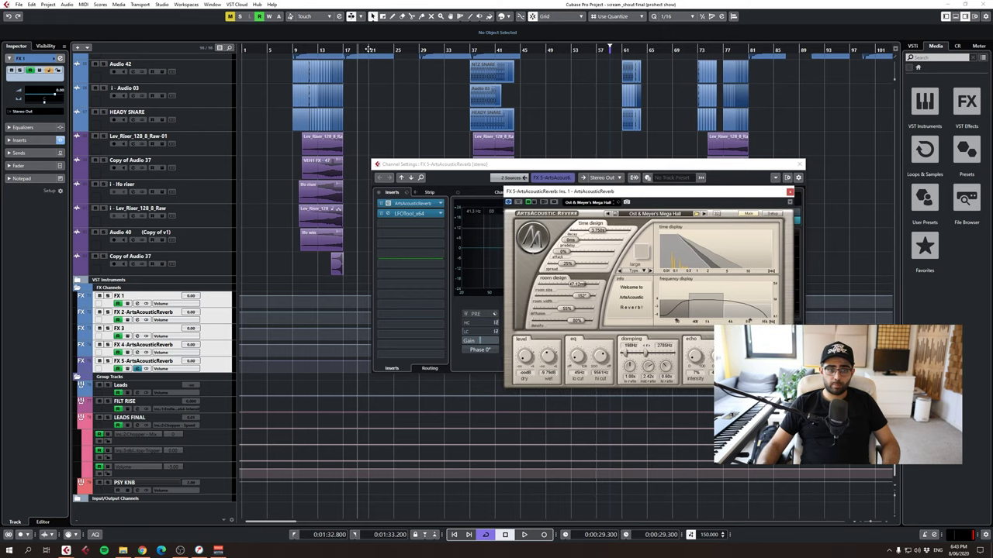
- Play the arrangement from about bar 117 and solo FX 5 to hear its reverb alone
drag(369, 49, 345, 49)
key(space)
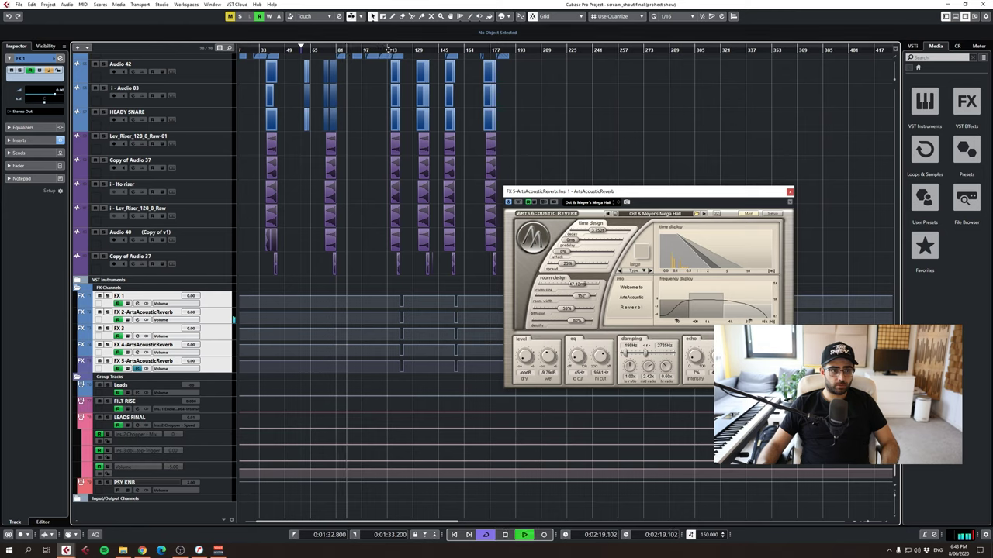
click(398, 50)
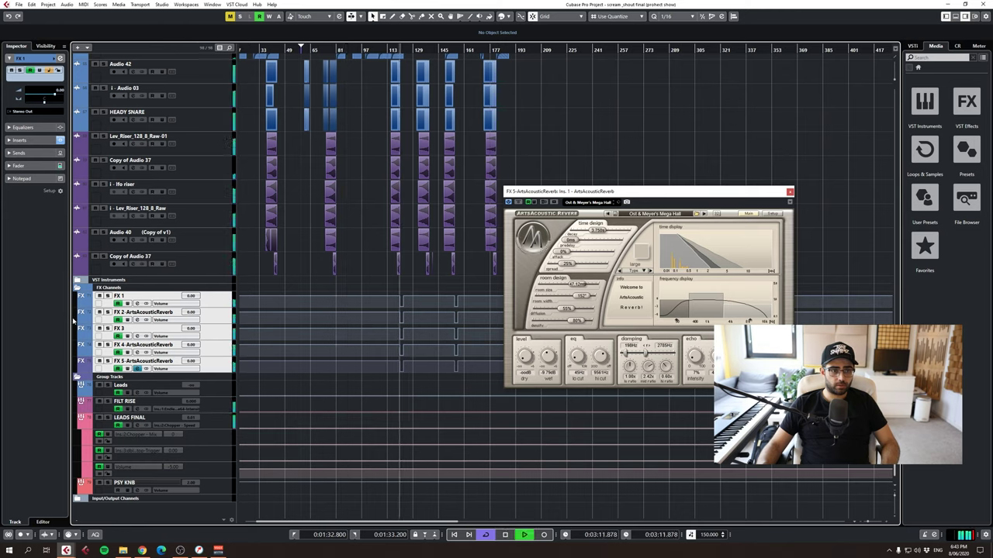
click(108, 362)
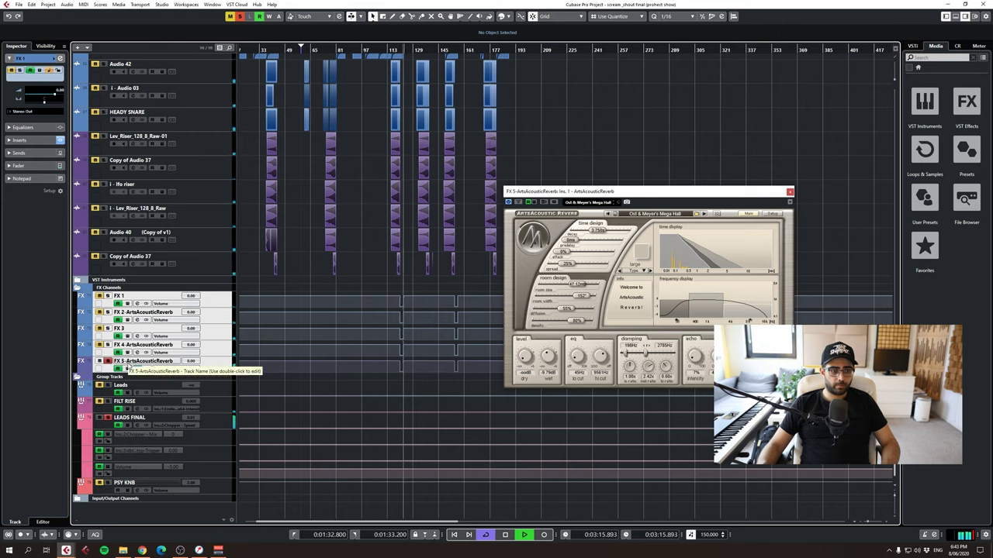
key(space)
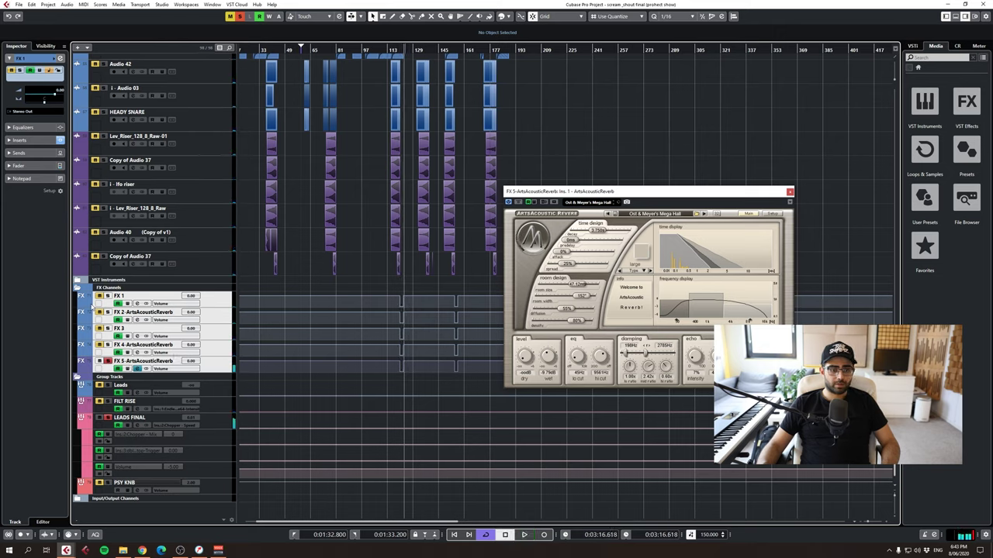
- Examine the ArtsAcousticReverb decay and the LFOTool curve in the FX 5 channel's inserts
key(e)
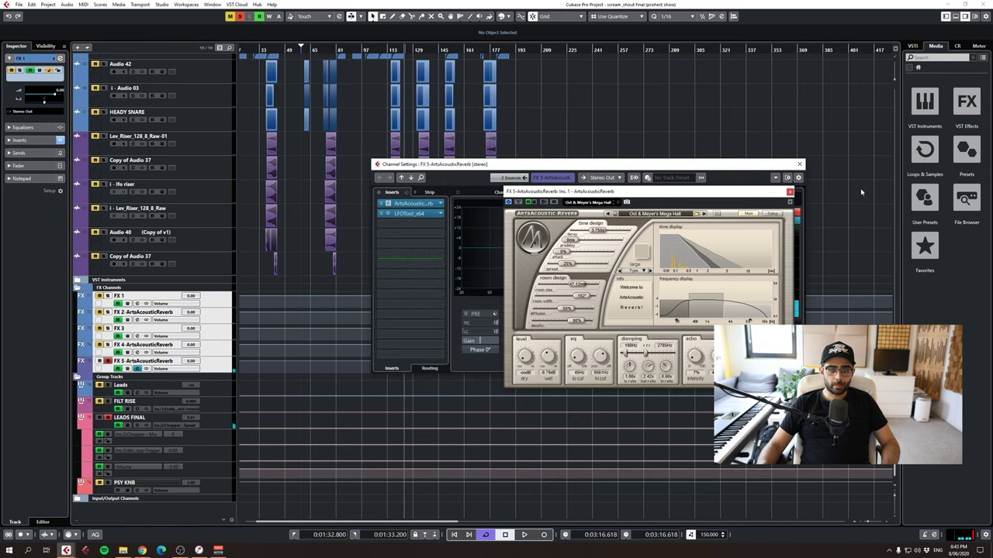
click(789, 192)
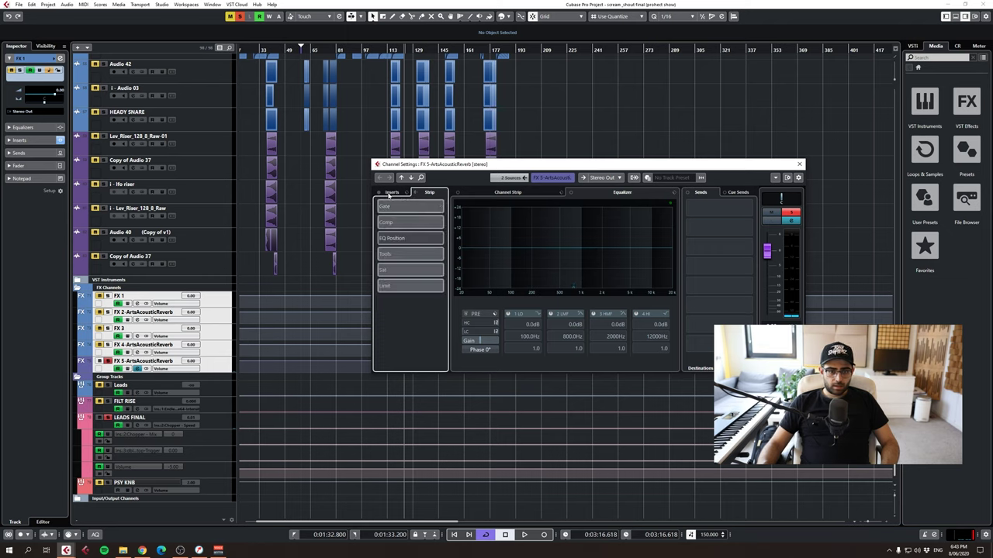
click(415, 203)
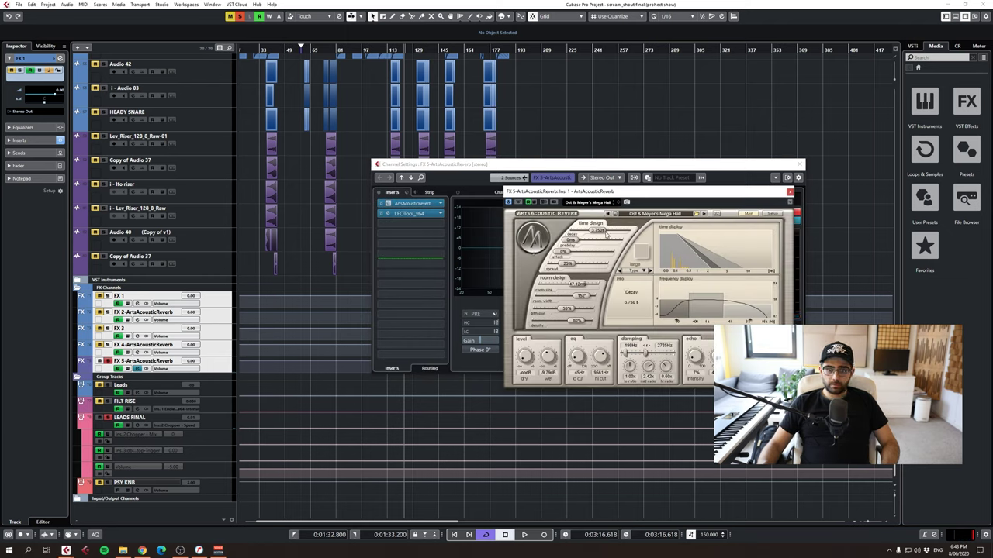
click(411, 212)
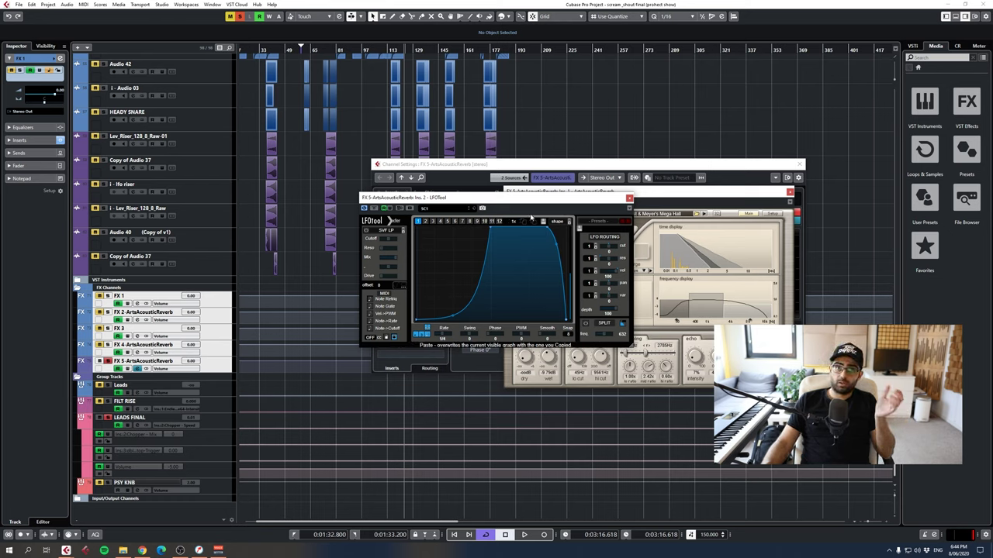
- Close the FX 5 plug-in and channel settings windows, select only FX 5 and clear the solos
click(629, 198)
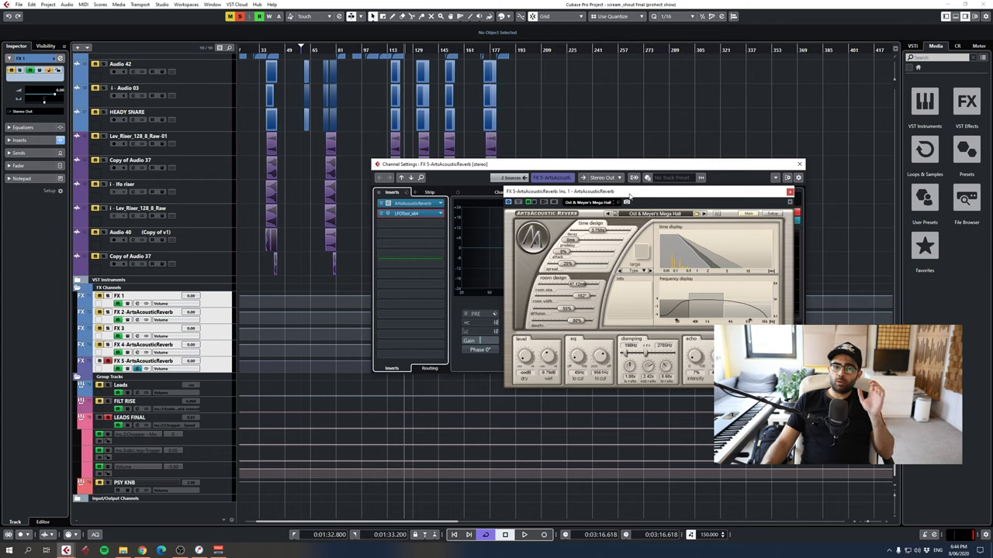
click(789, 192)
click(799, 165)
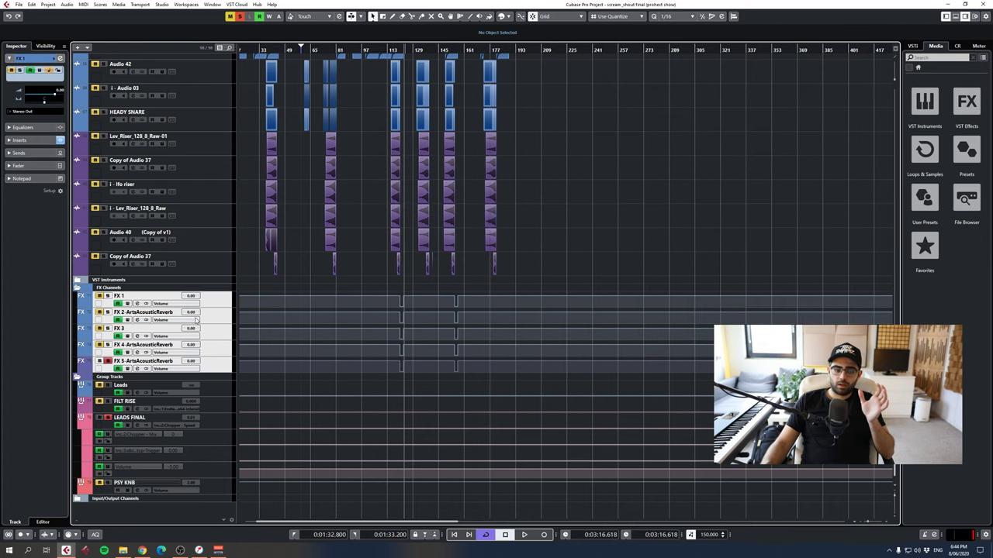
click(114, 369)
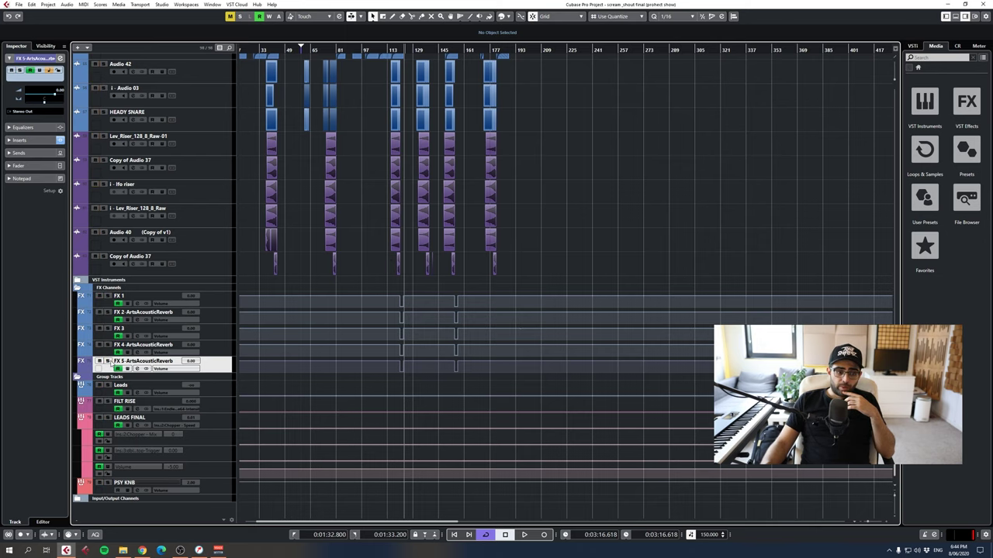
- Collapse the VOX NEW folder track and look over the lead, chord and arp tracks below it
scroll(521, 350, up, 5)
scroll(521, 351, up, 3)
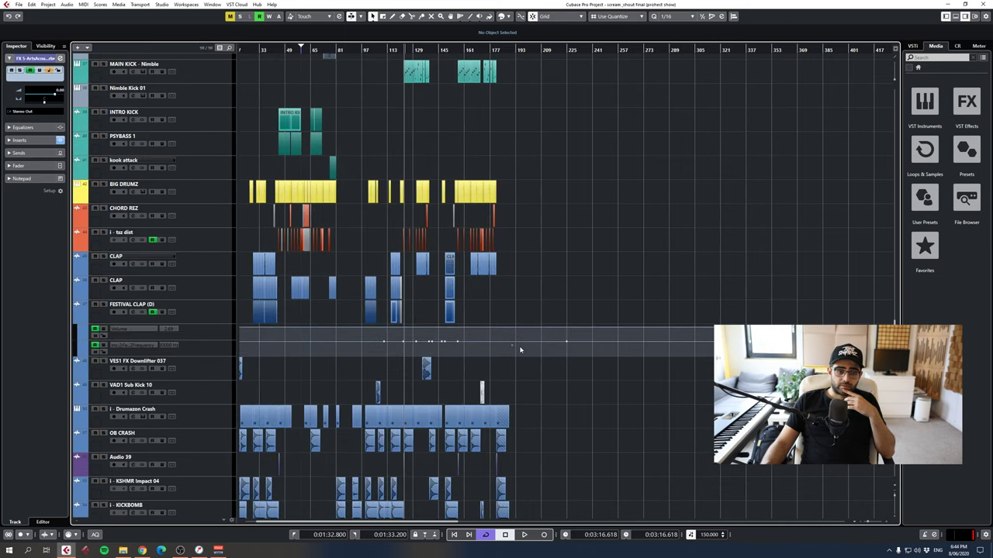
scroll(520, 350, up, 10)
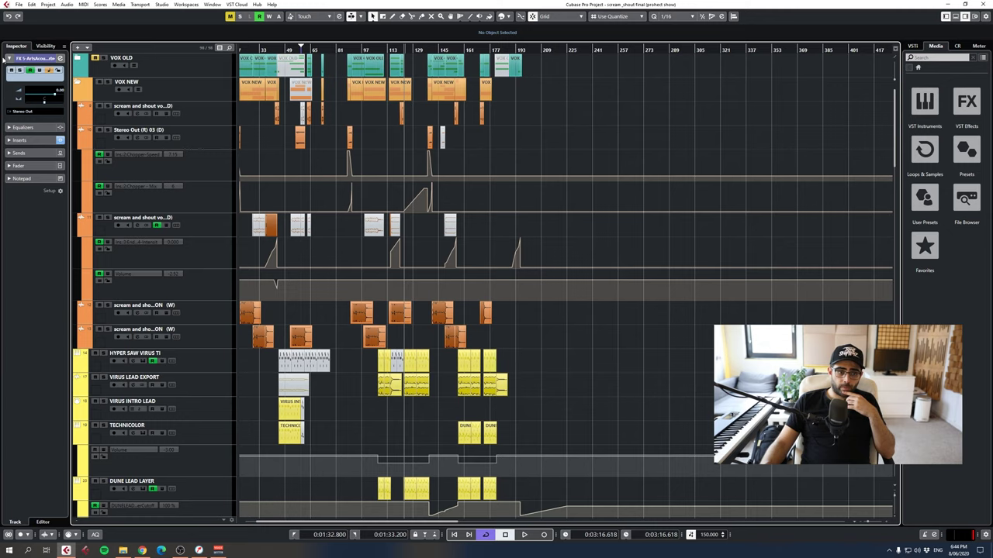
click(81, 86)
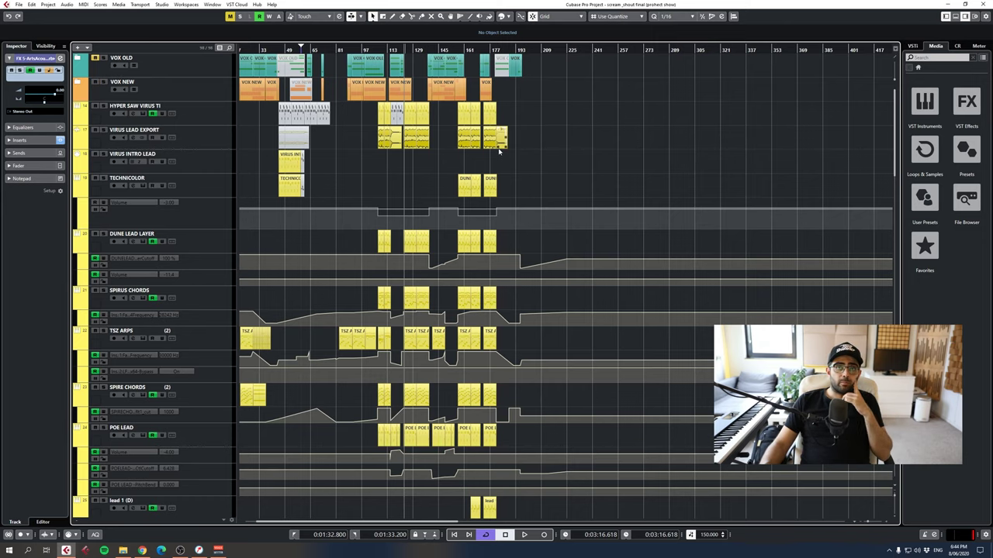
scroll(515, 174, down, 3)
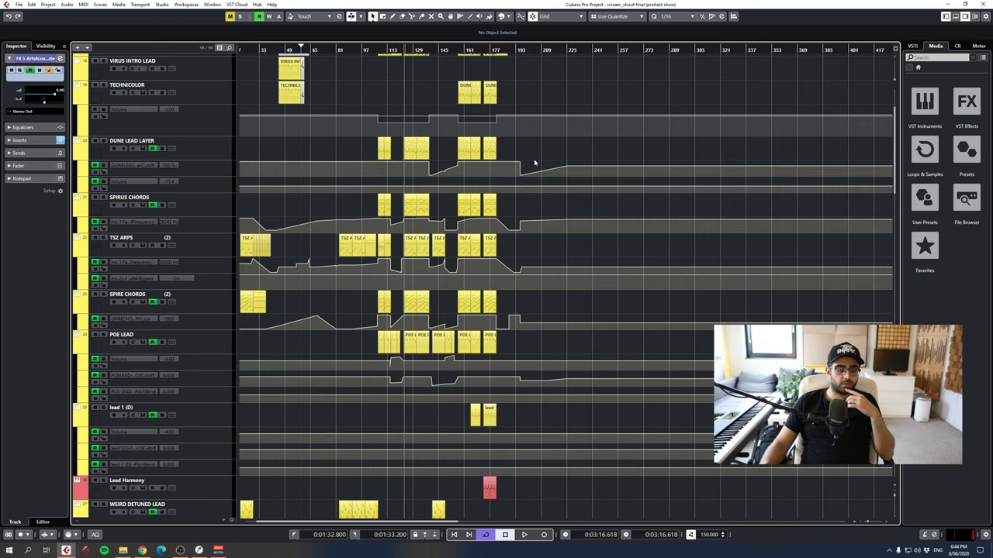
scroll(542, 163, up, 3)
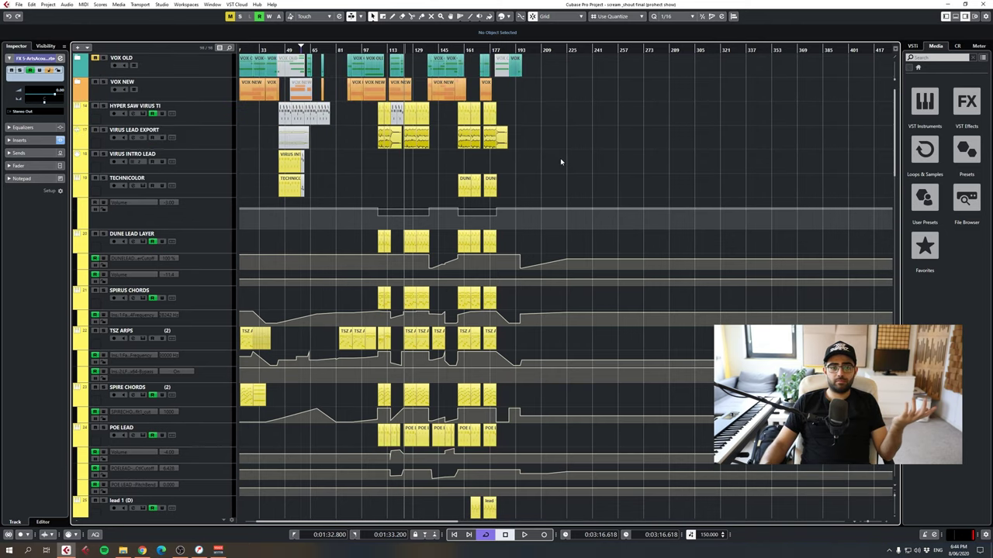